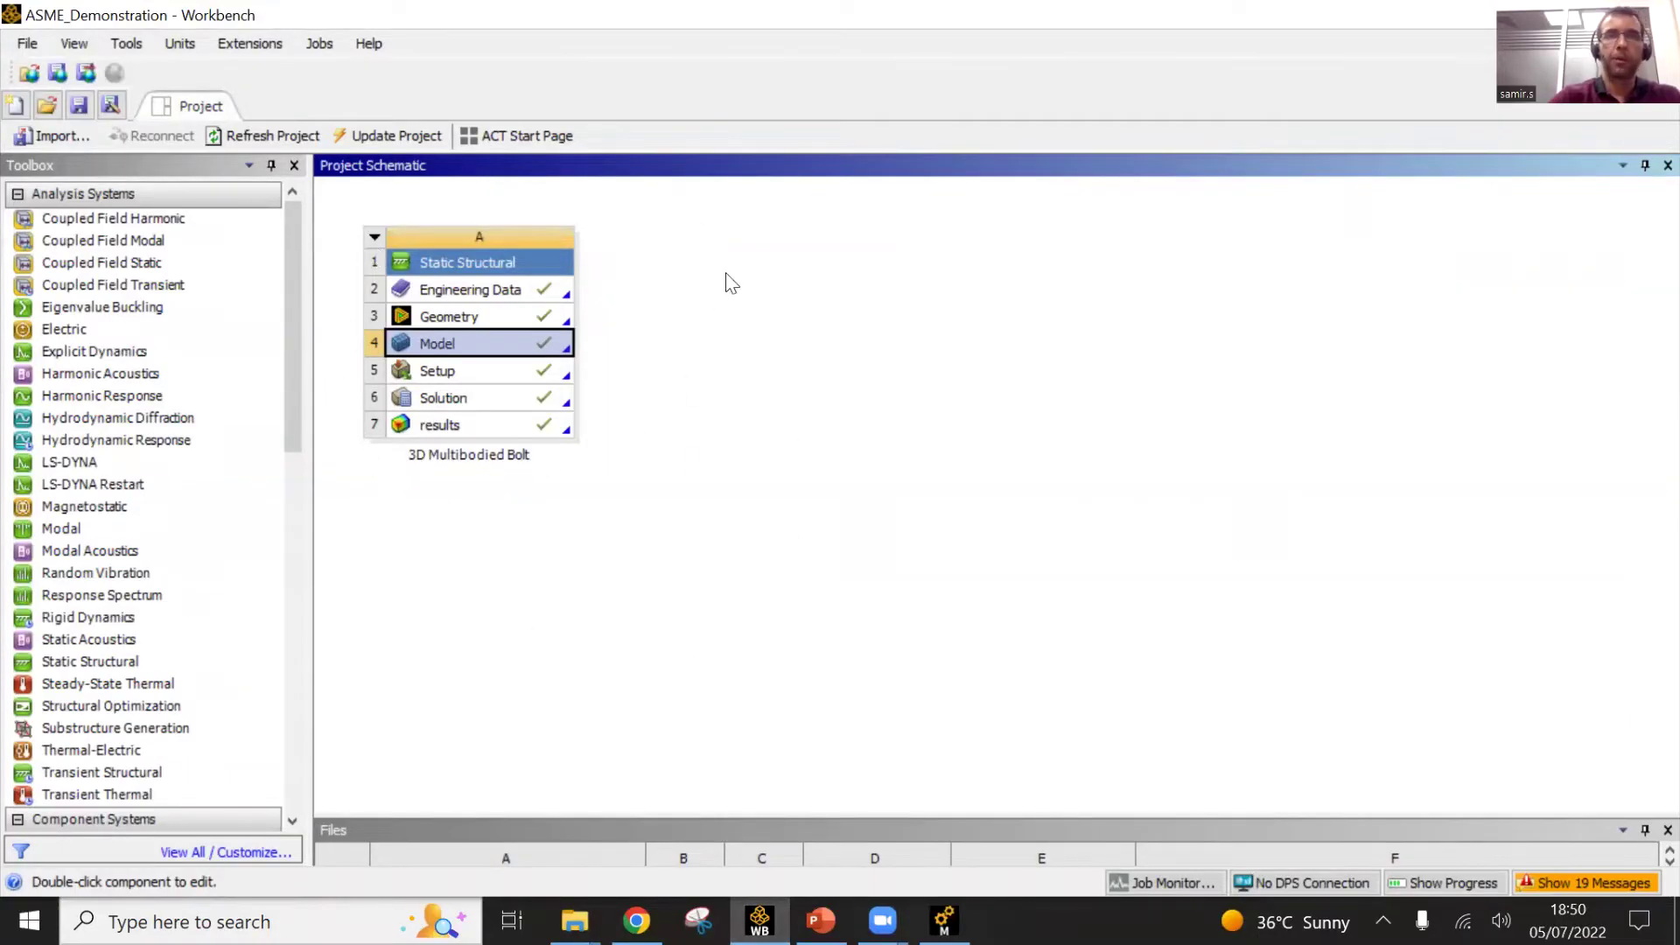
- Drop a standalone Transient Structural system beside the 3D Multibodied Bolt static system and check system A's cells
click(648, 260)
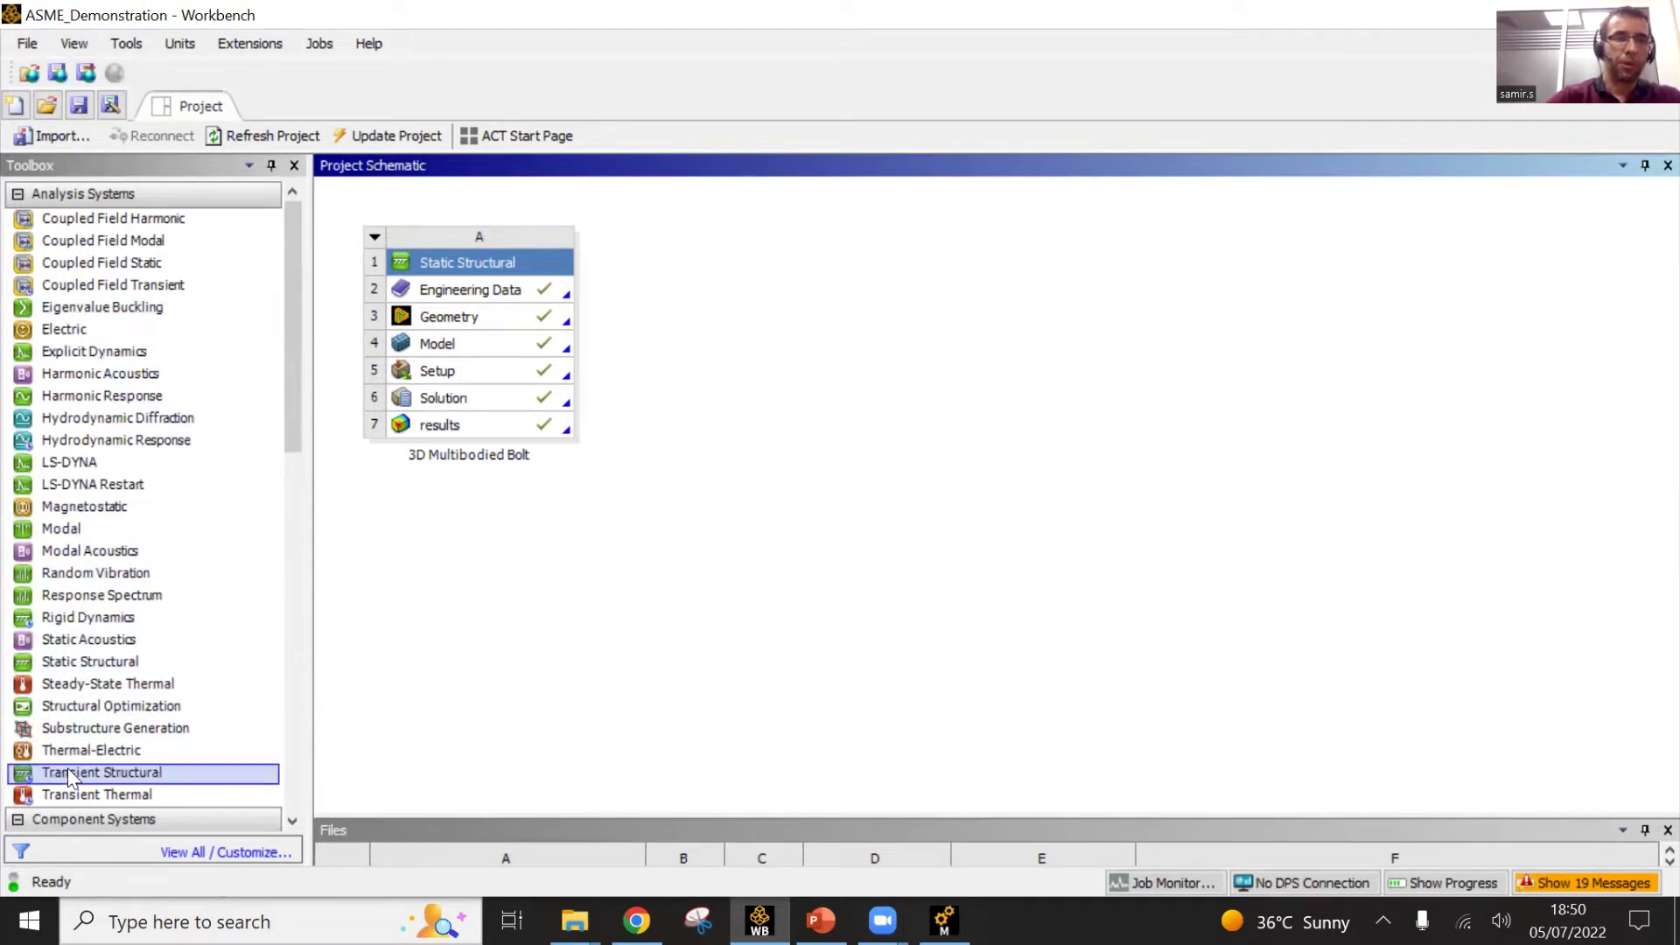
drag(70, 775, 756, 331)
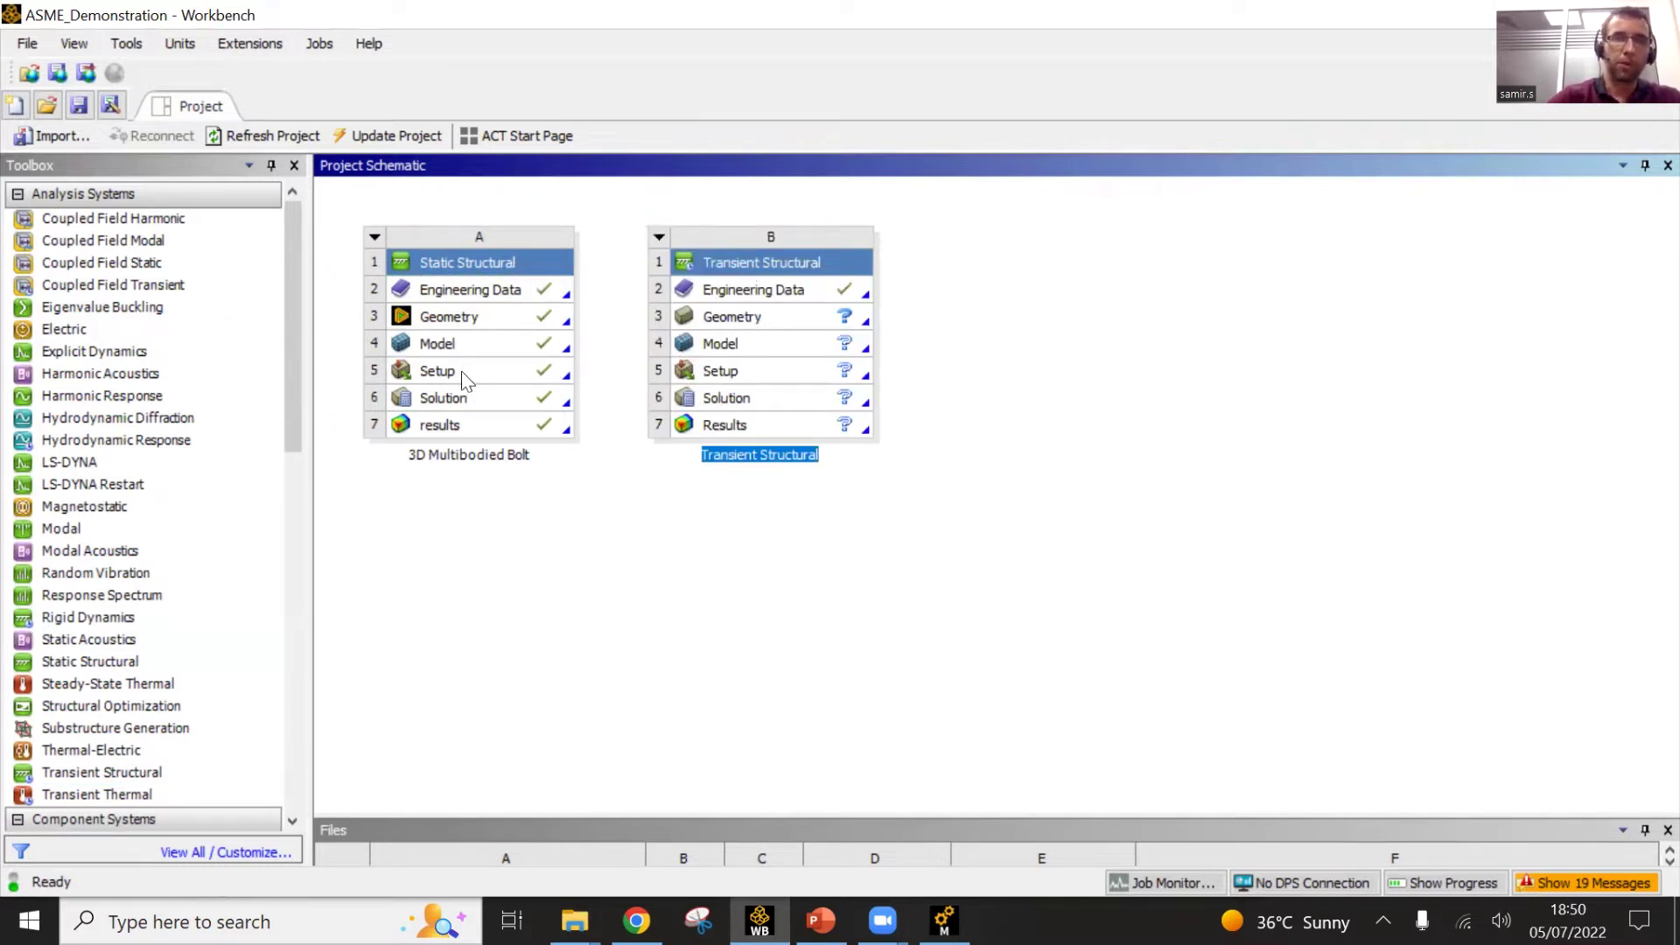
click(439, 293)
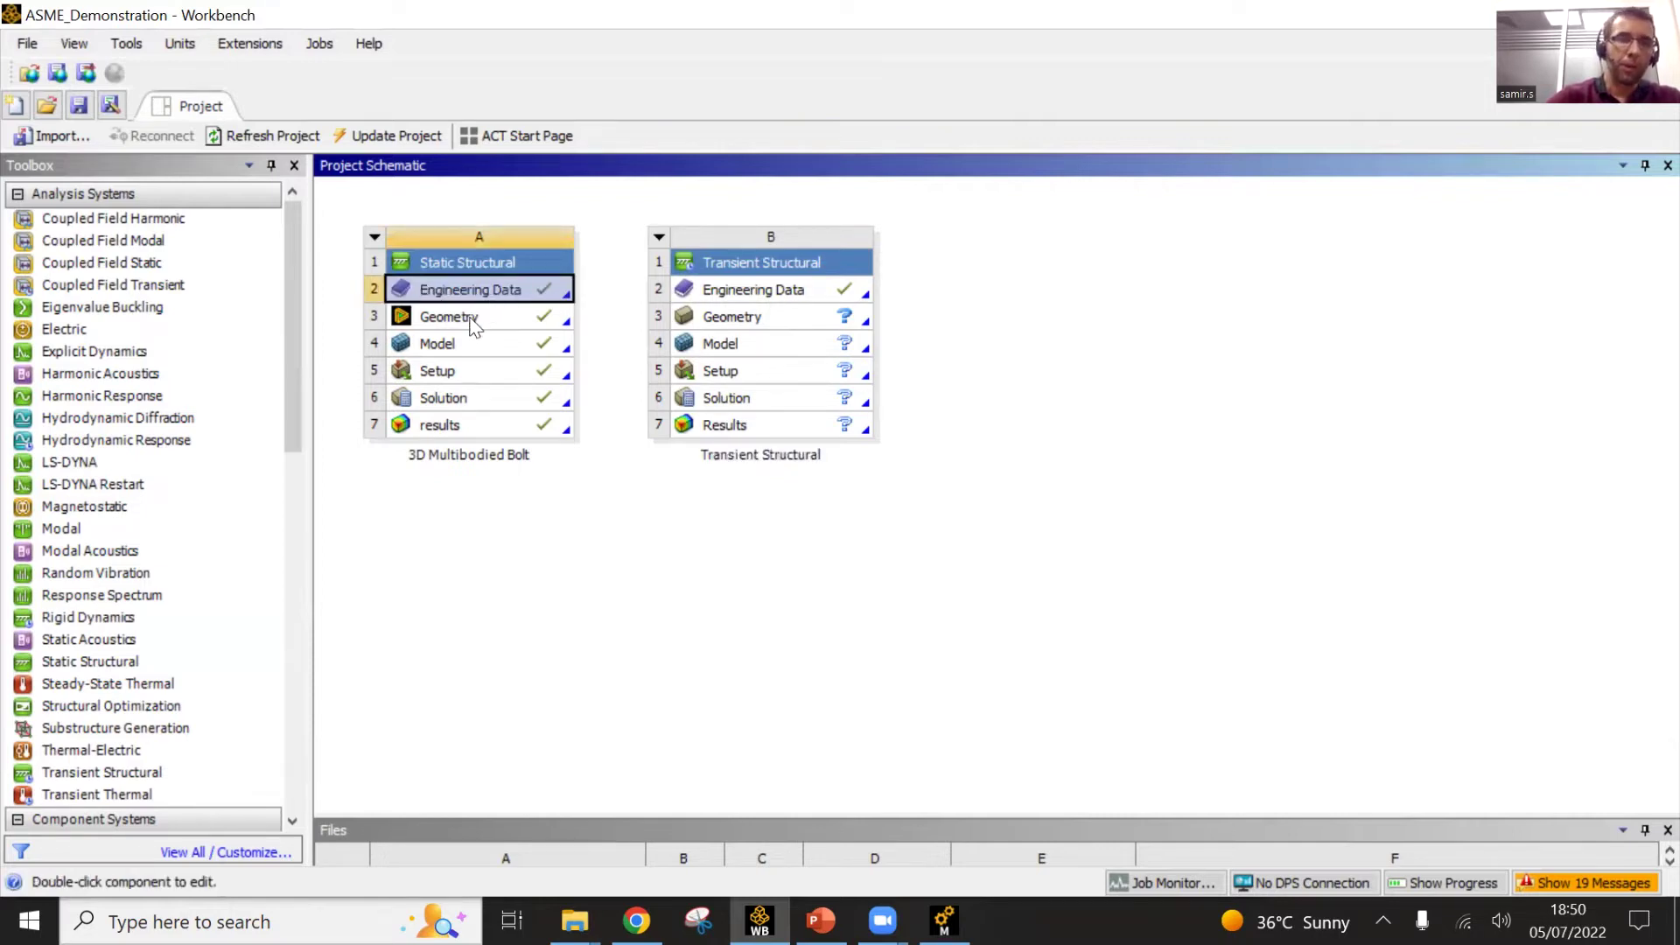
click(454, 322)
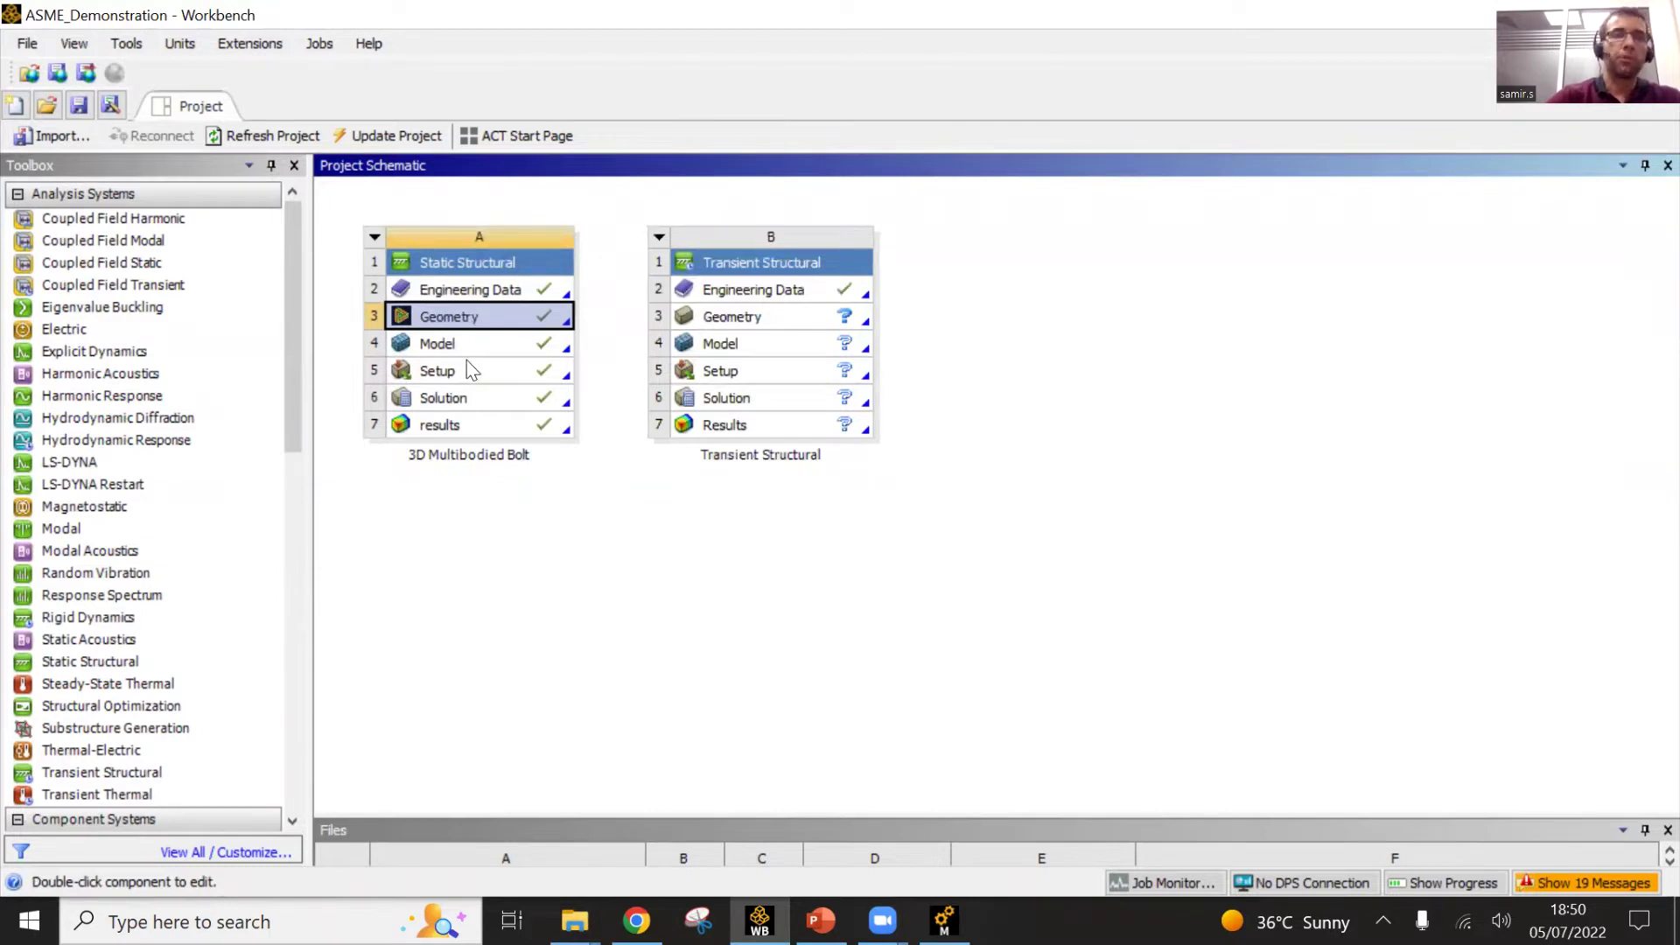
click(473, 347)
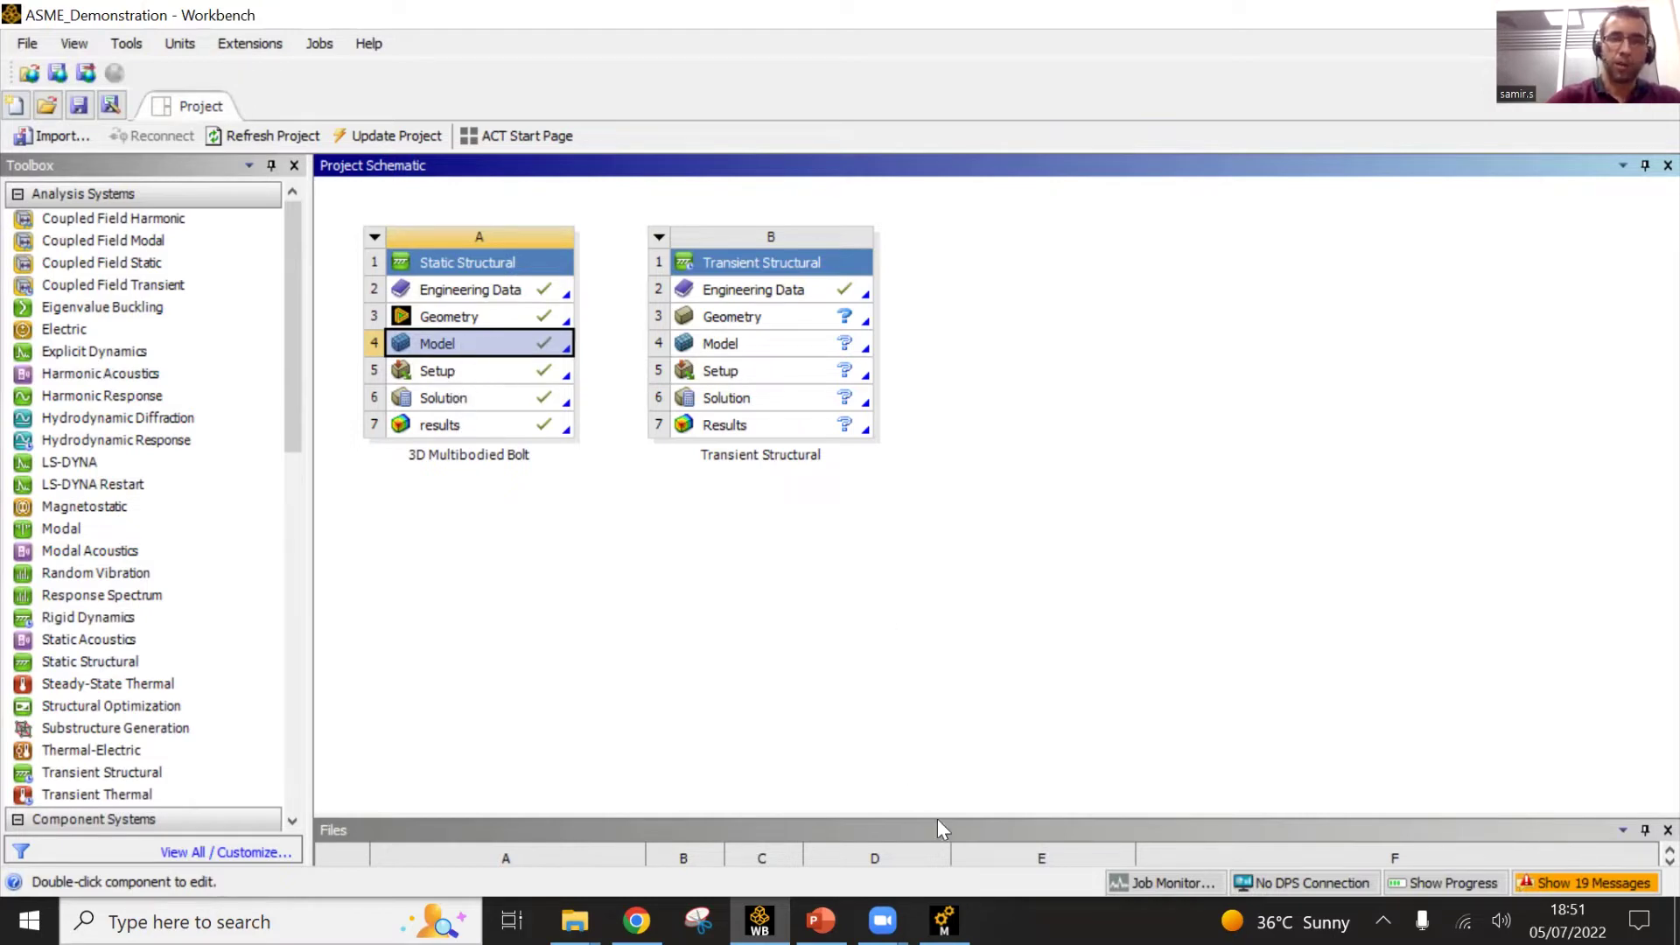
- Orbit the bolted flange model, browse the Display and Home ribbons, and expand Geometry to list its bodies
click(956, 917)
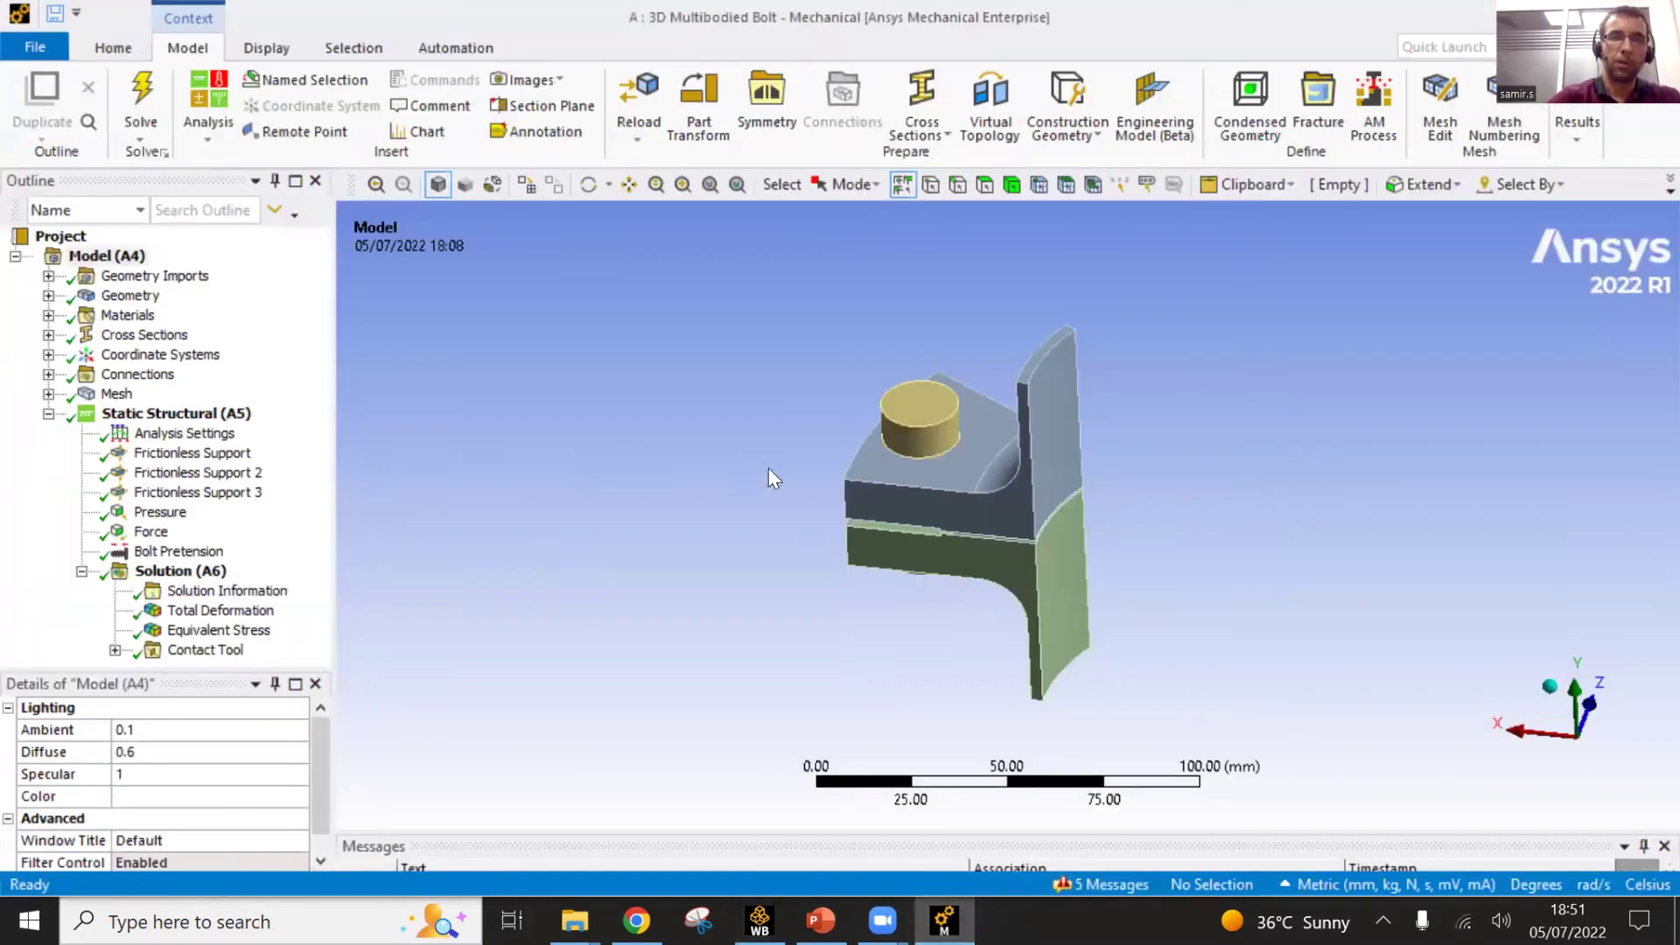
middle_drag(925, 516, 875, 428)
middle_drag(822, 525, 1041, 389)
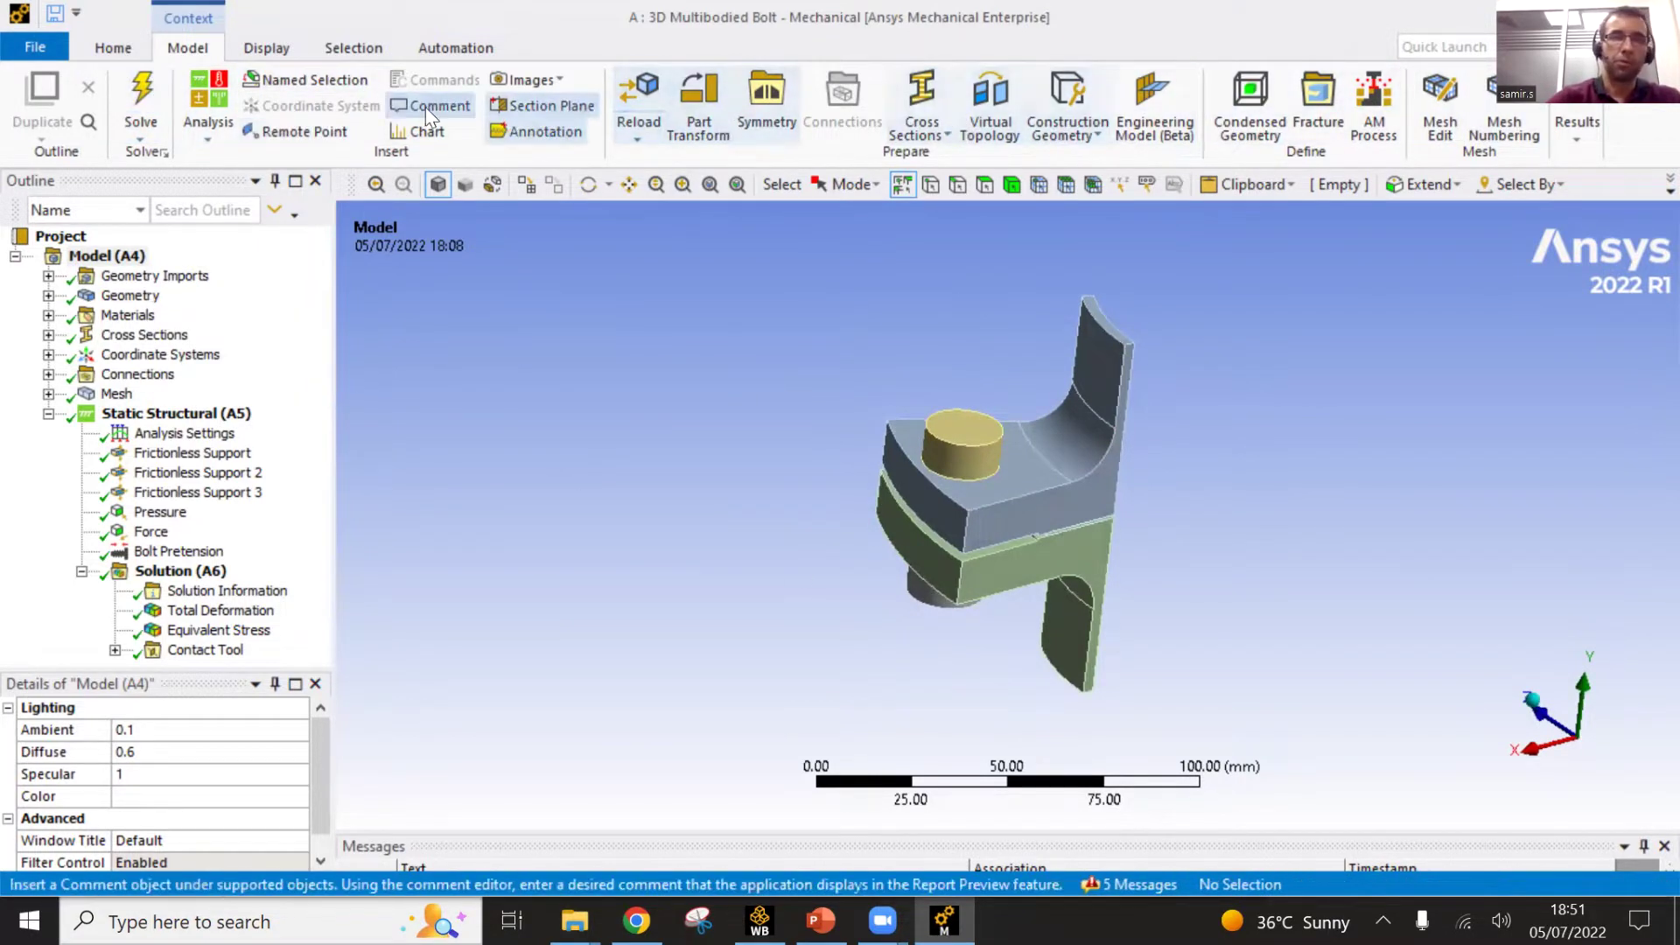
click(267, 48)
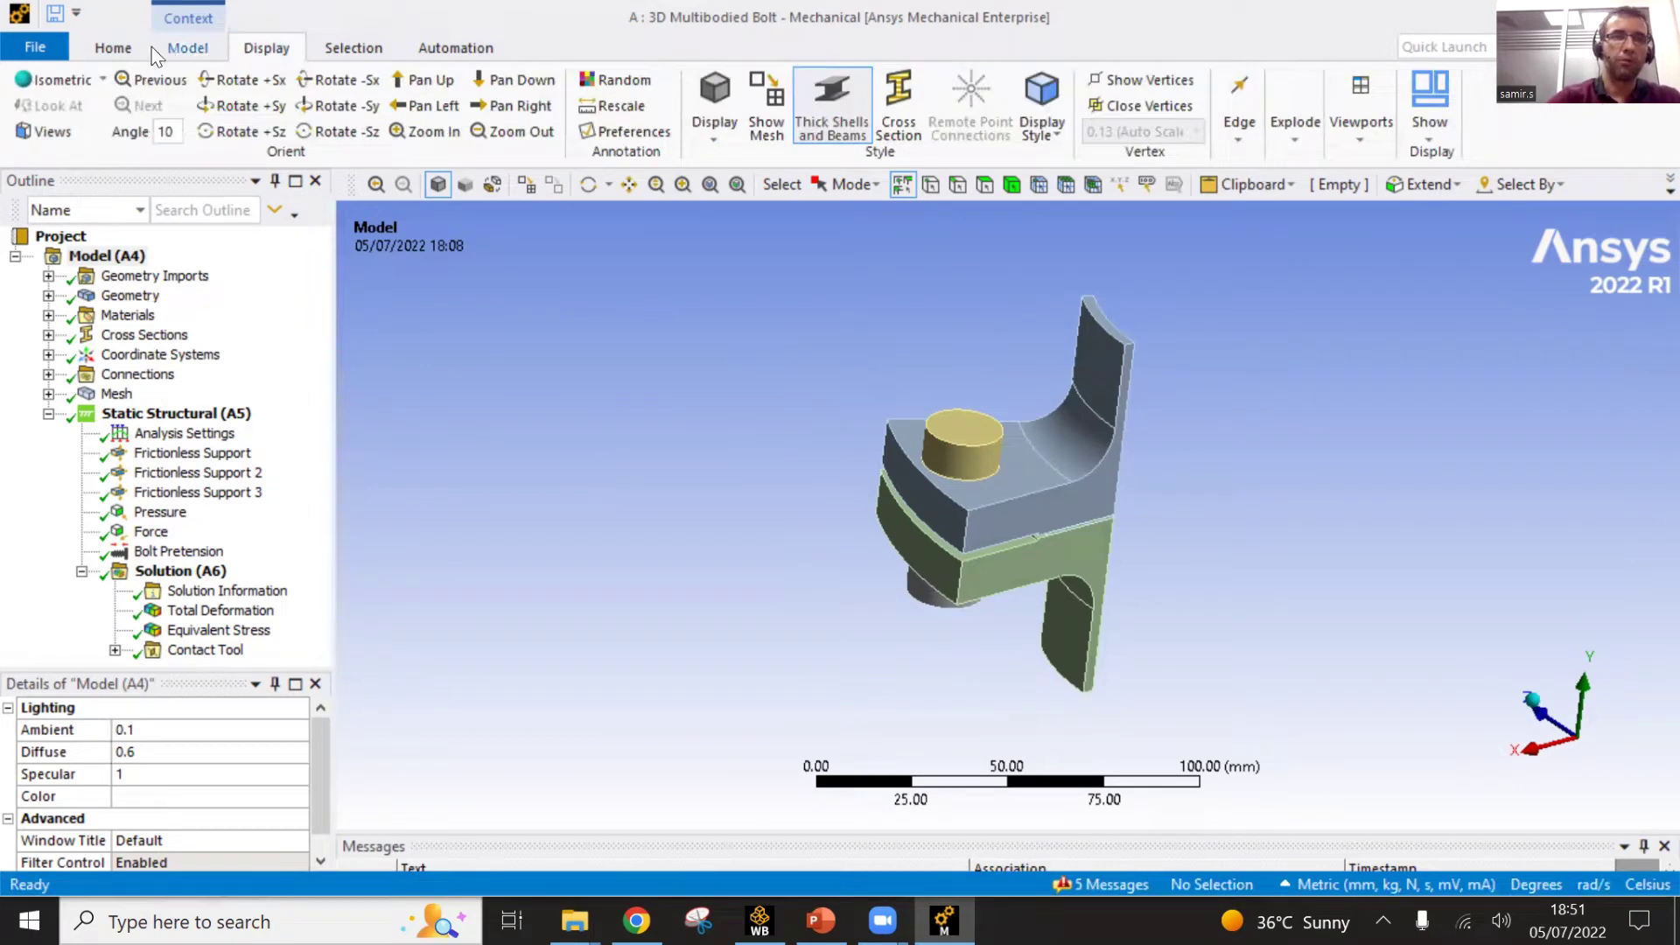
click(113, 48)
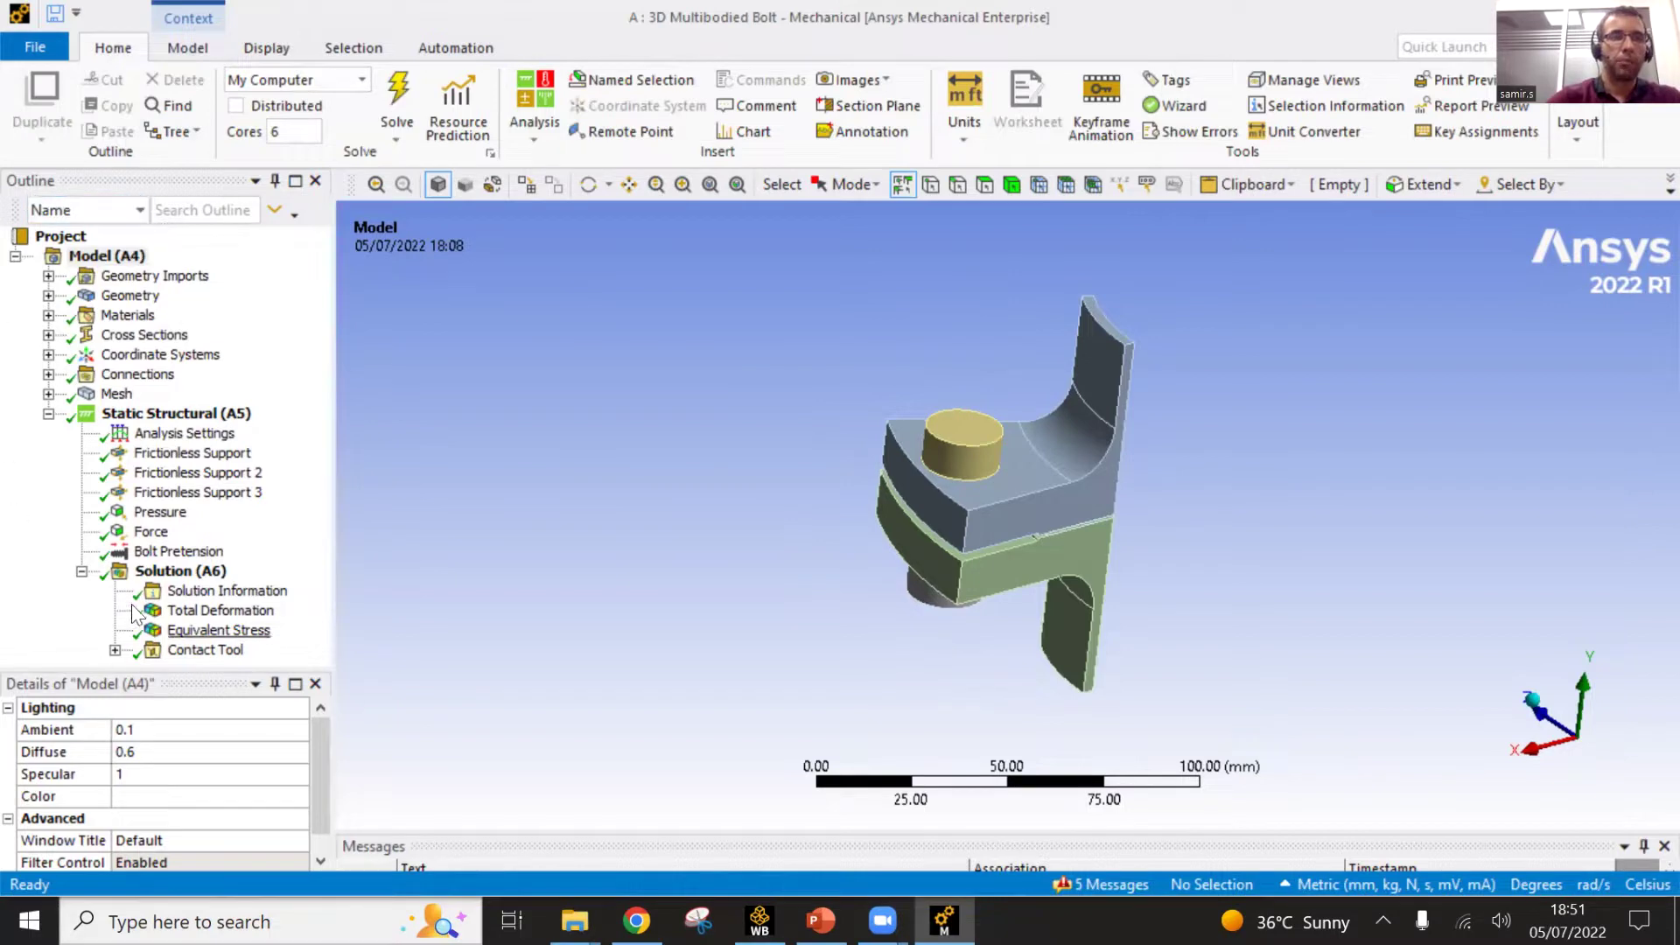
click(48, 295)
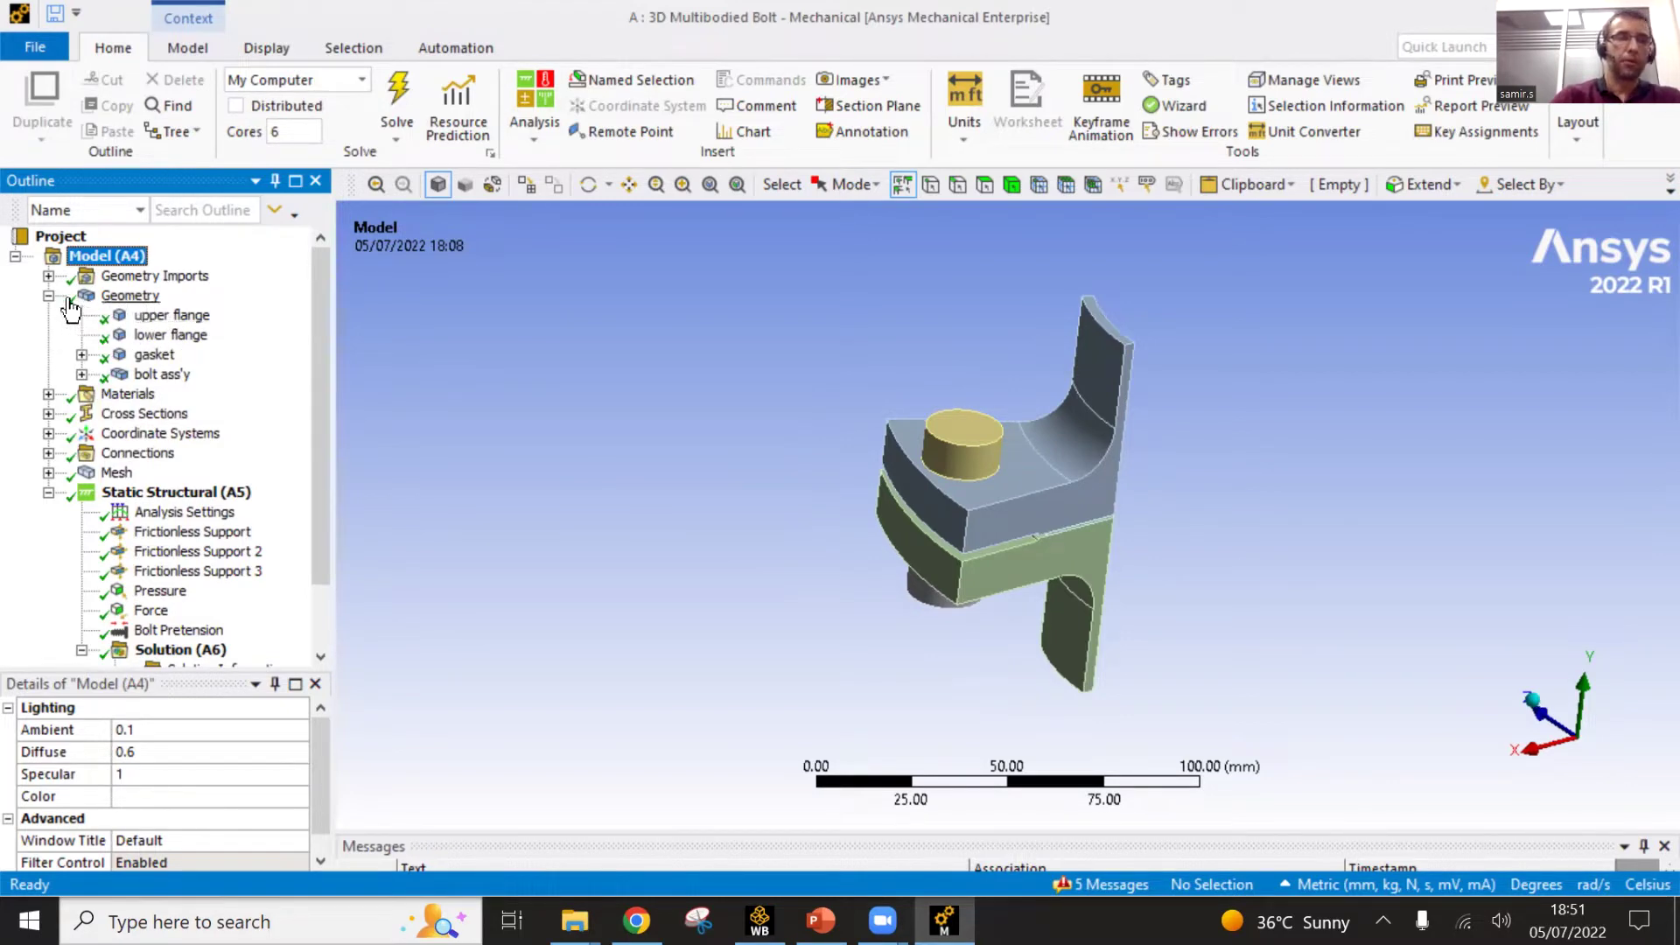
- Inspect the upper flange, lower flange, gasket and bolt ass'y bodies one by one
click(159, 319)
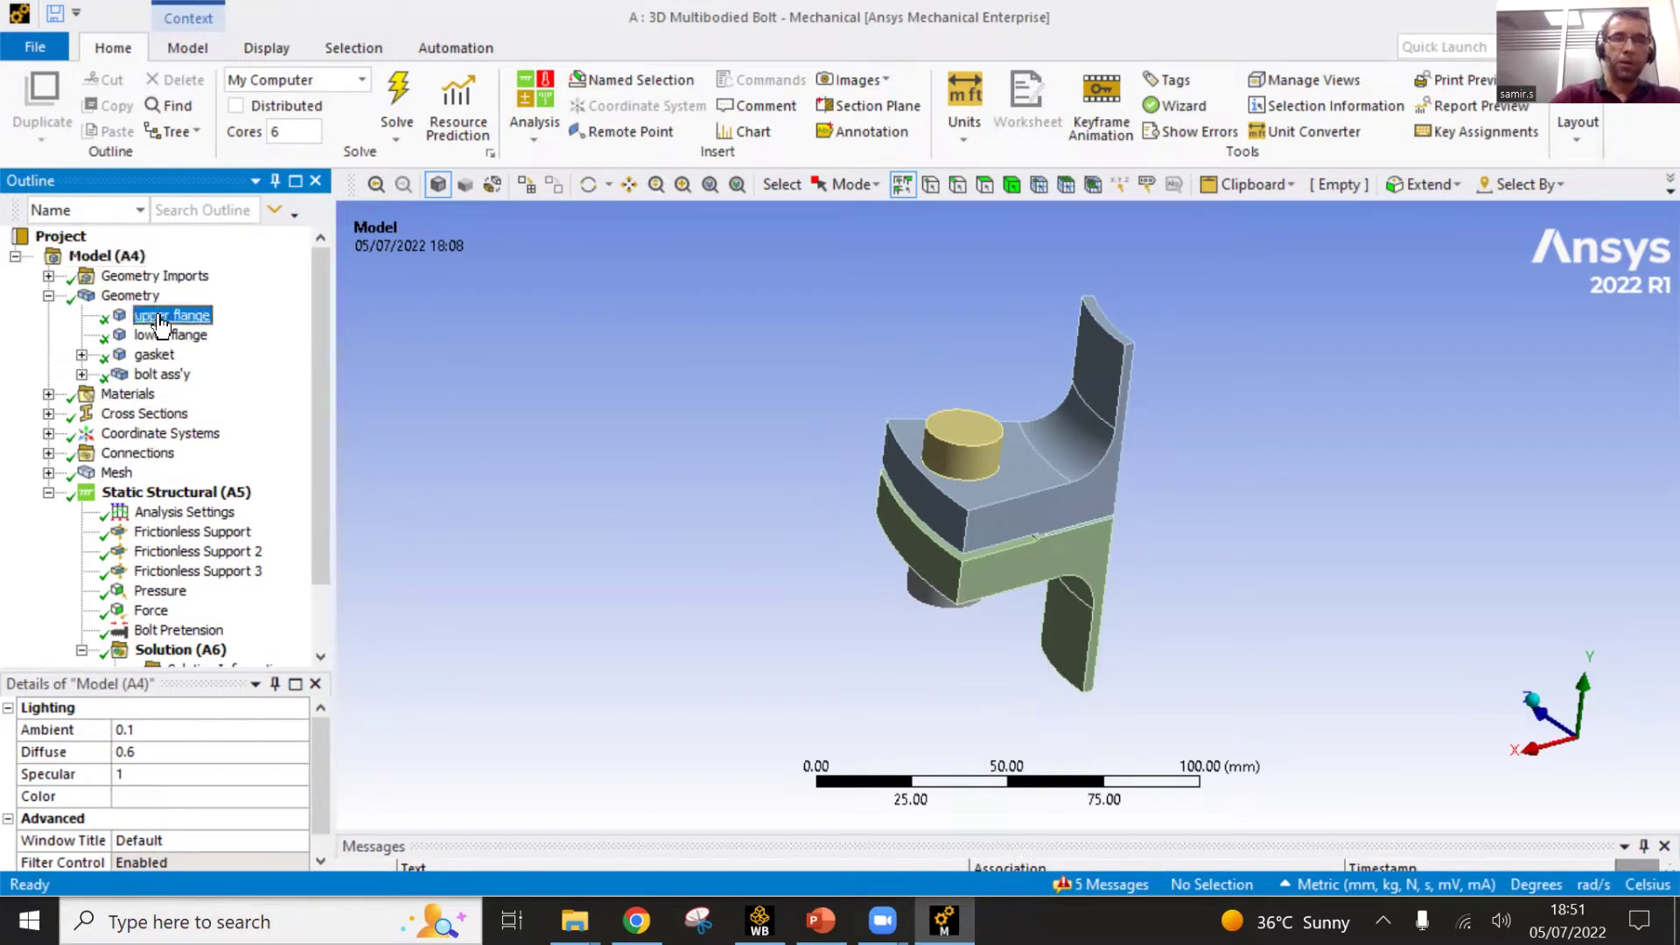
scroll(709, 532, up, 2)
middle_drag(686, 536, 525, 507)
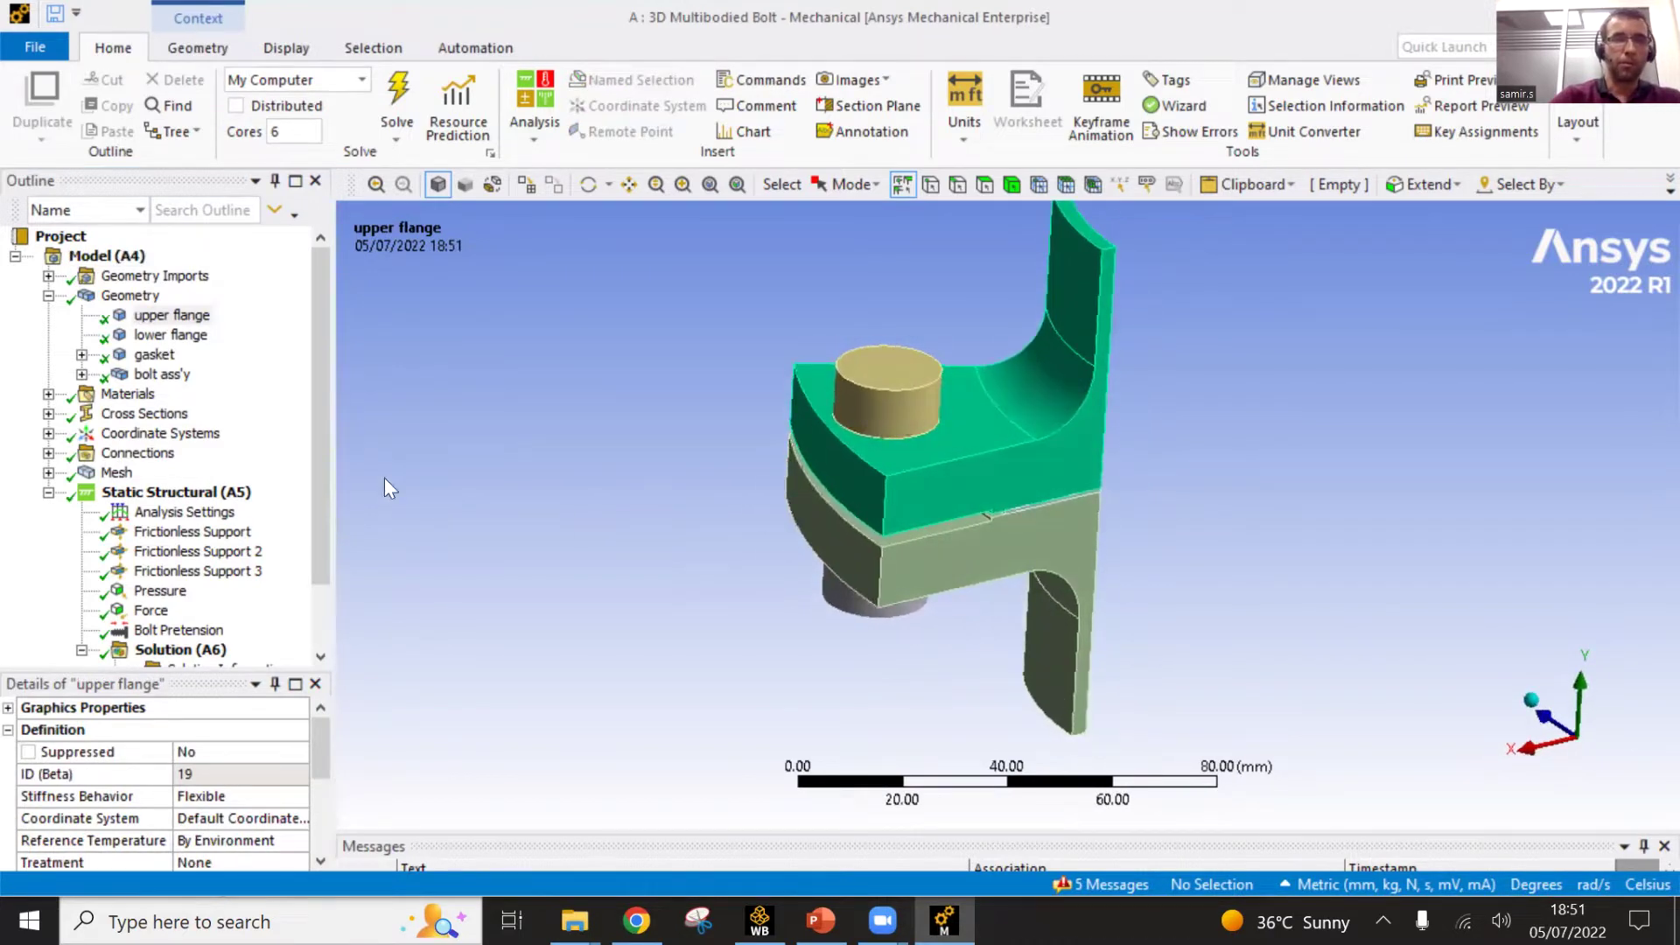
click(172, 335)
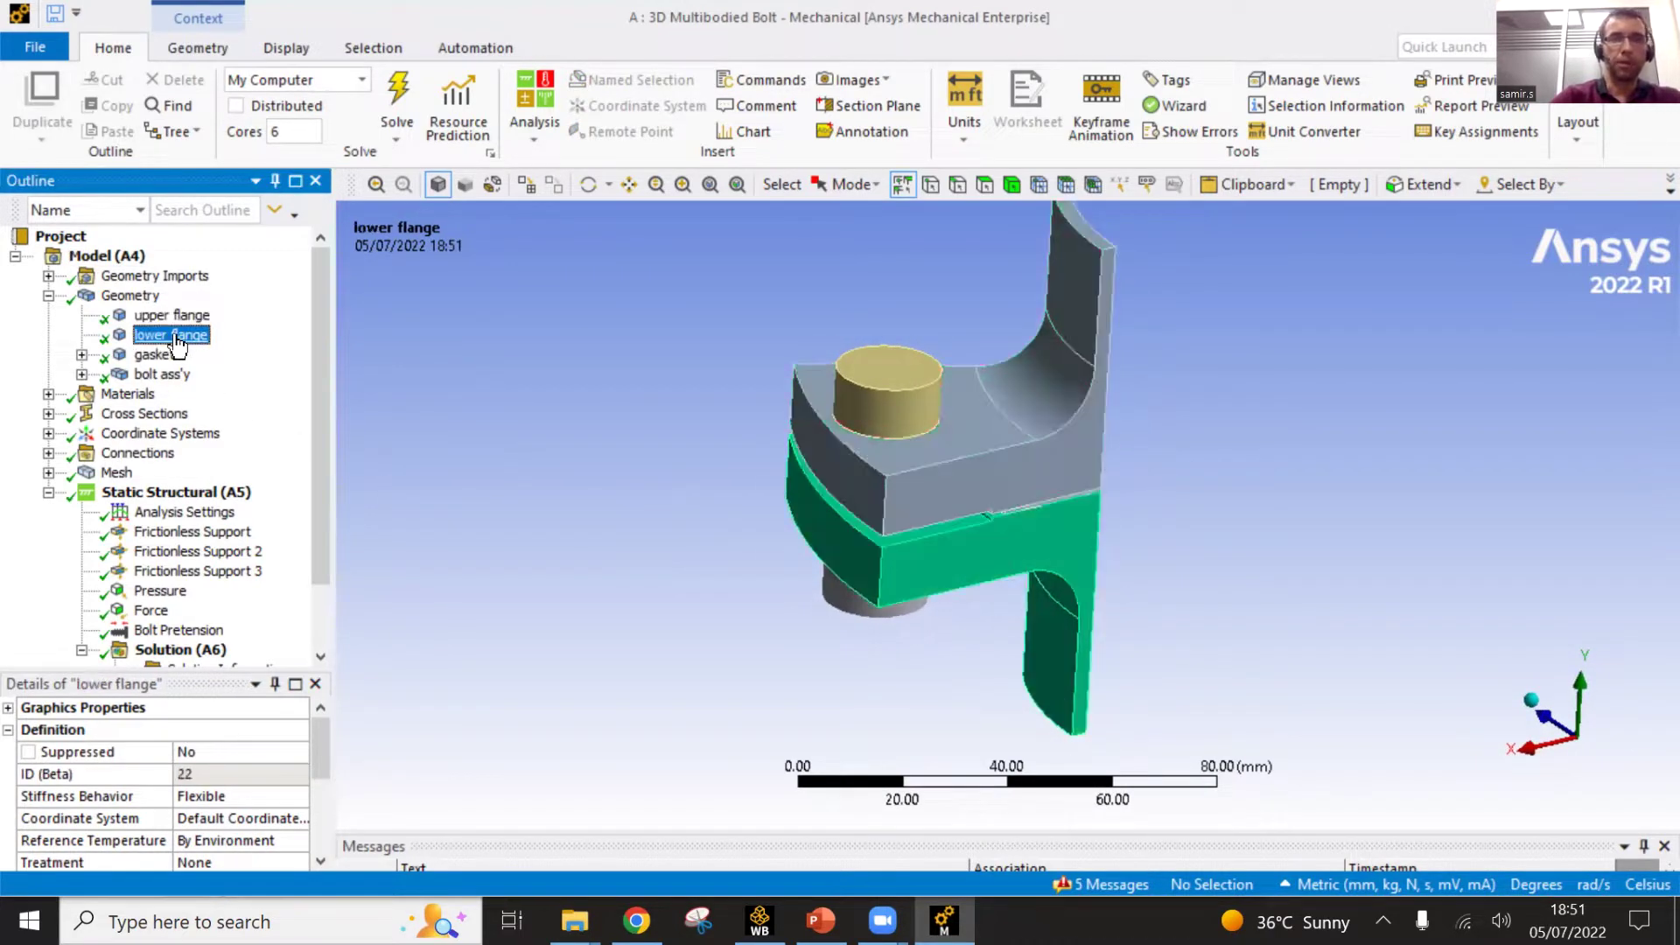
click(162, 355)
middle_drag(806, 529, 1014, 547)
scroll(1014, 547, up, 5)
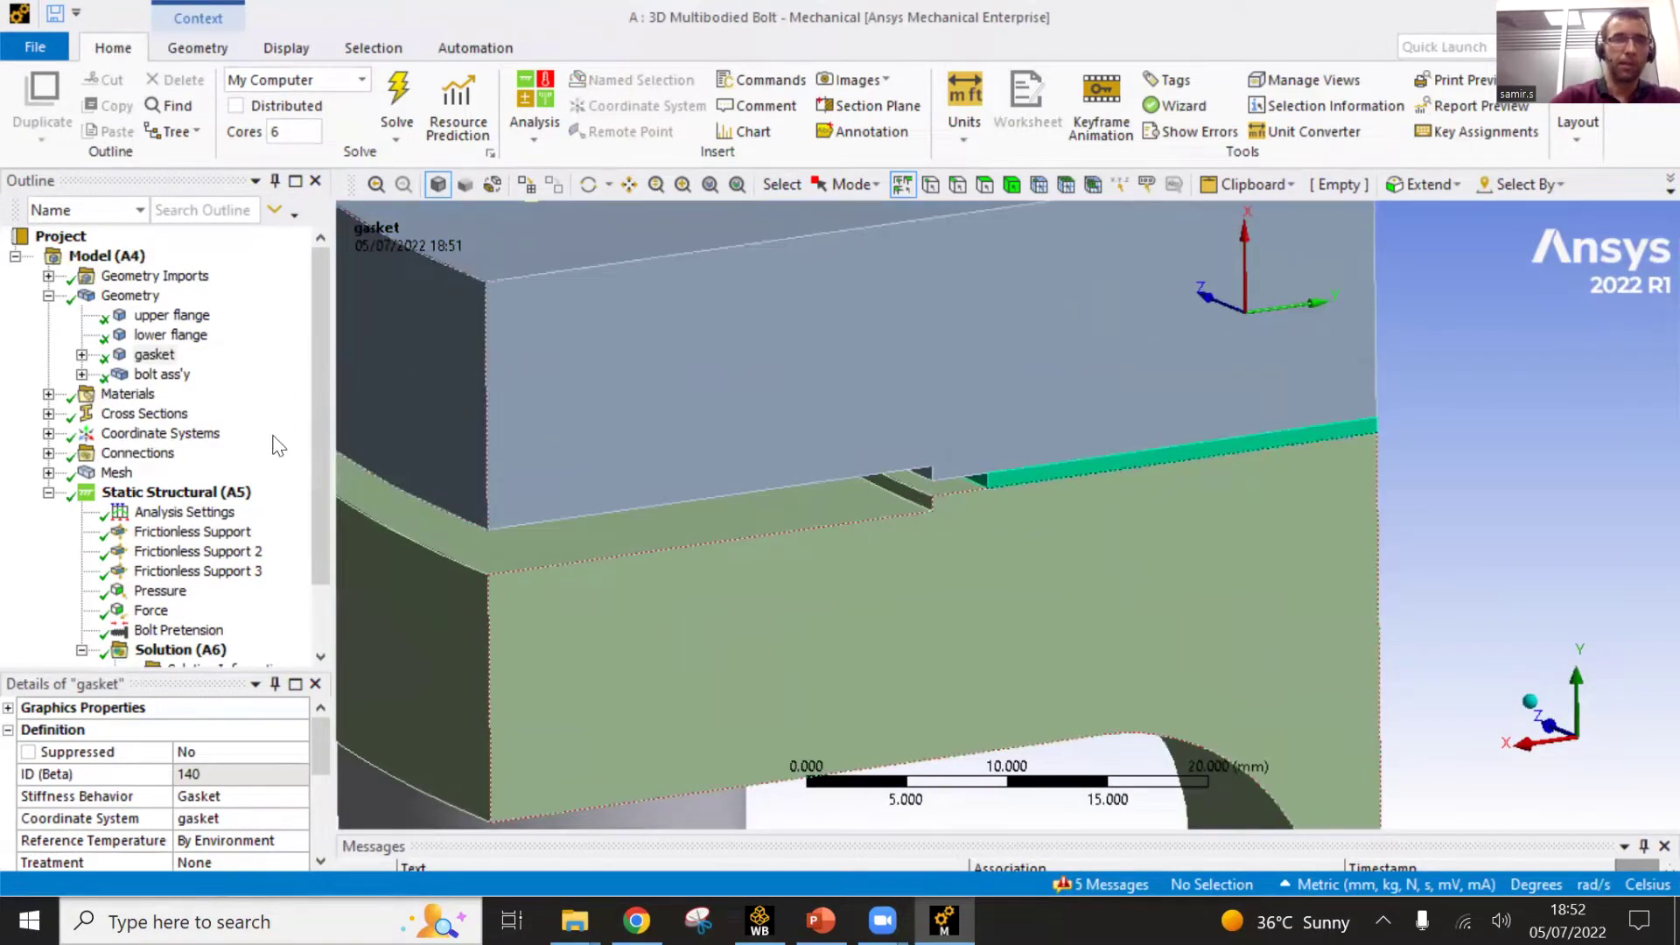
click(166, 376)
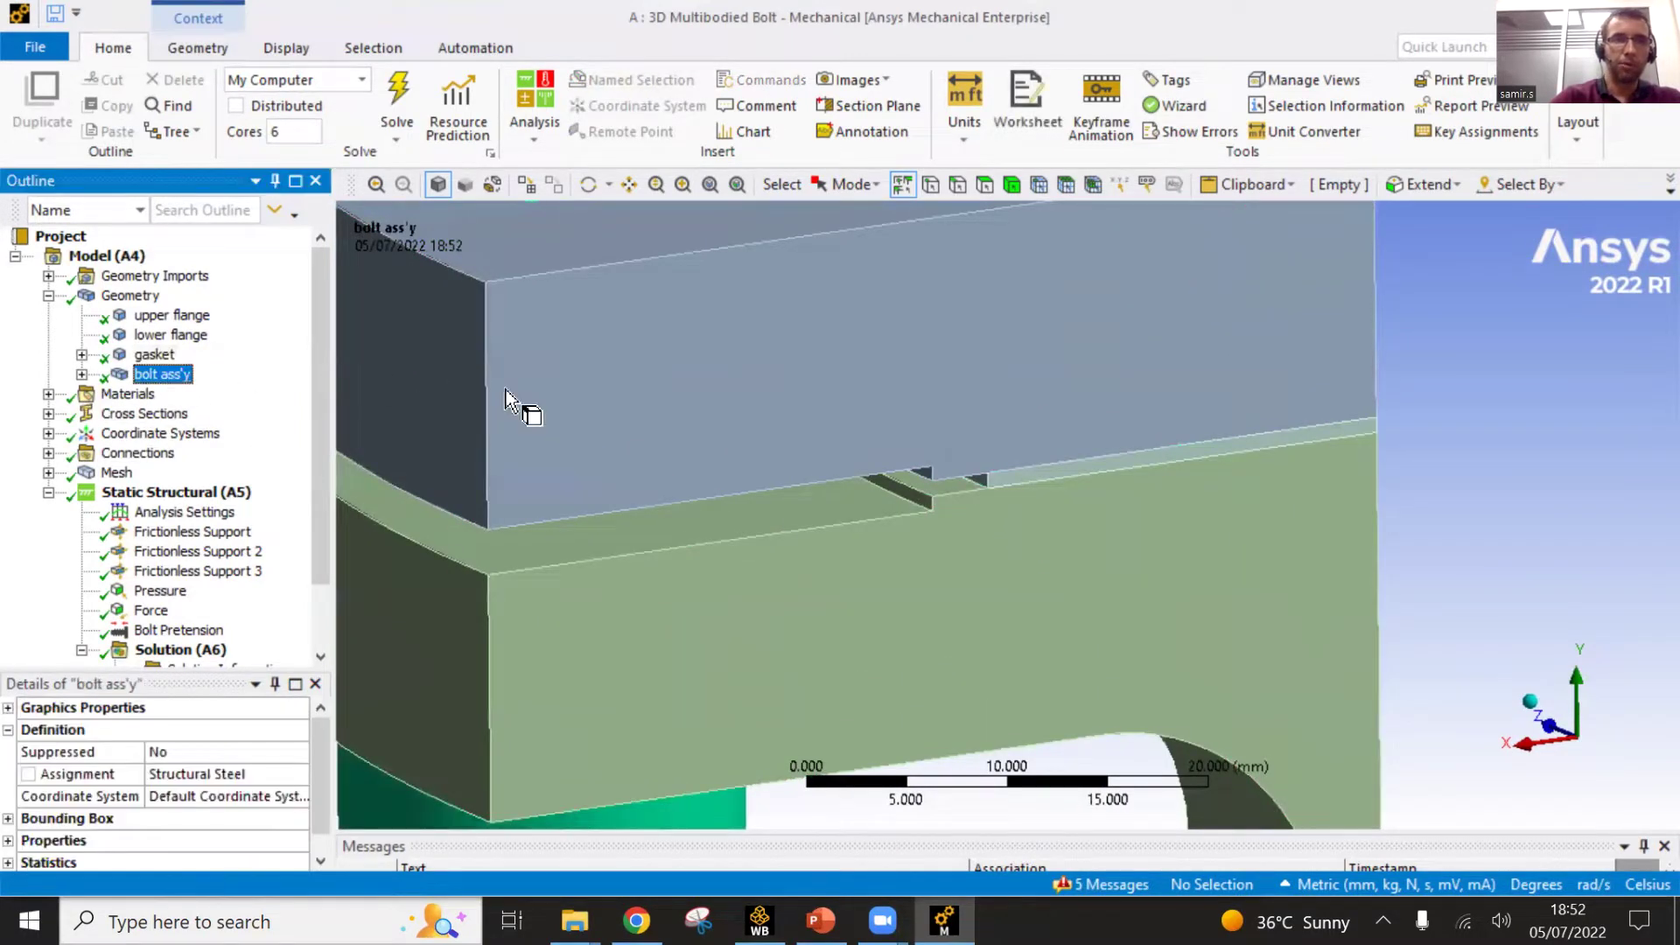
scroll(752, 418, down, 5)
middle_drag(763, 408, 927, 429)
- Expand the bolt assembly, select the shank, and hide the upper flange to expose it
click(81, 374)
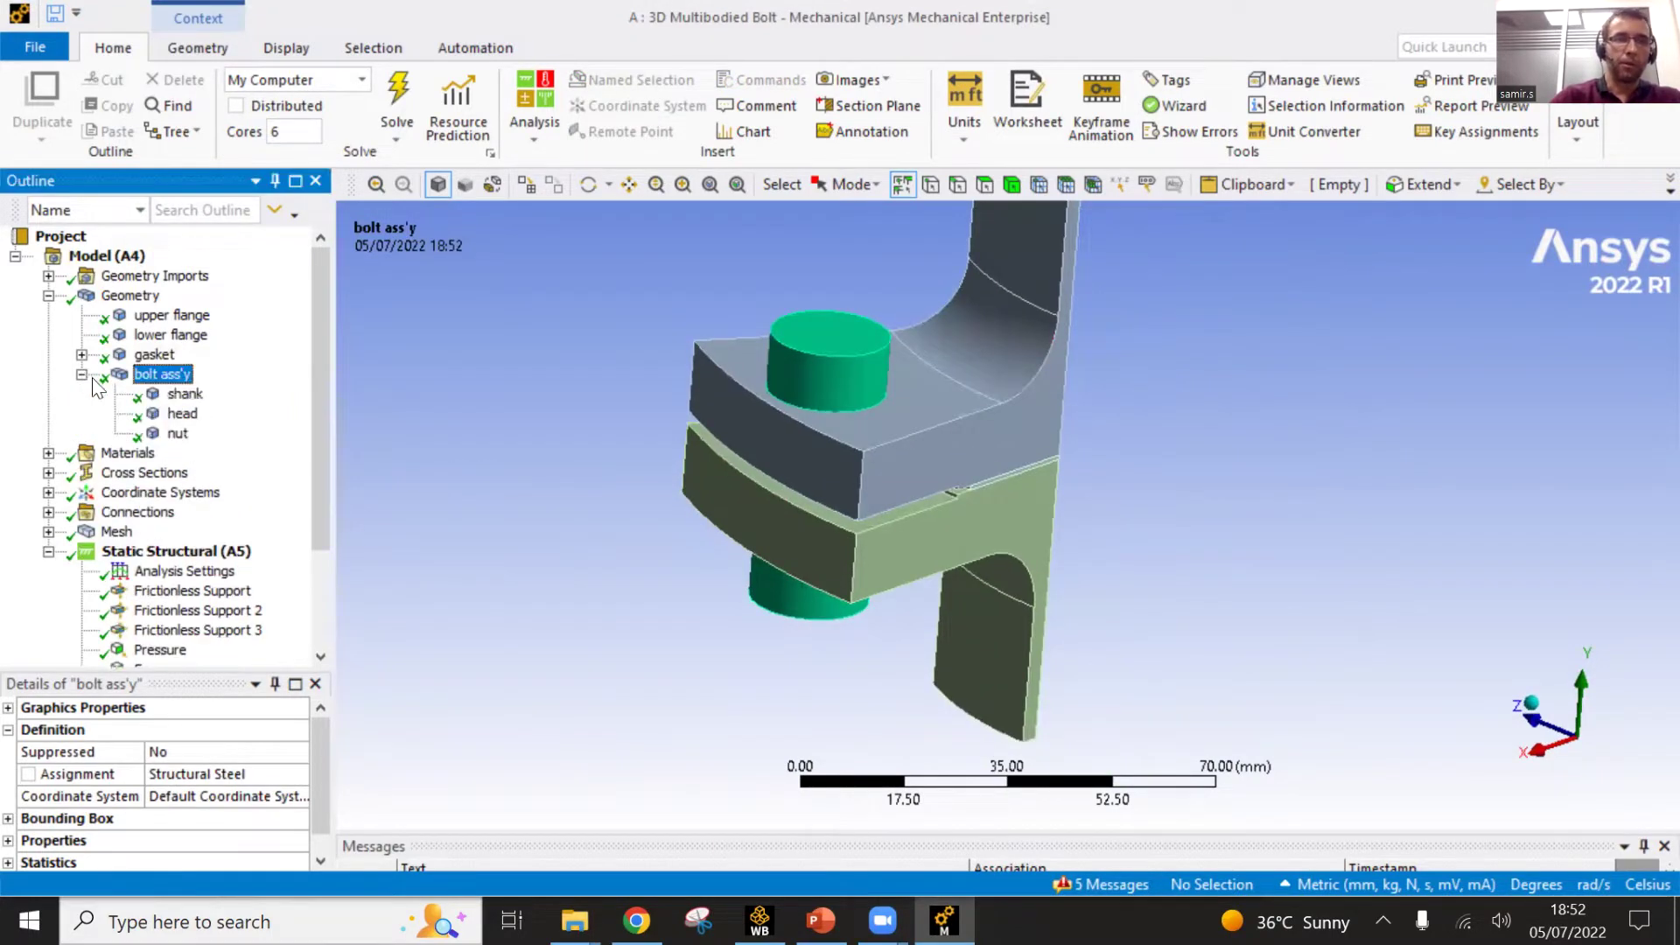
click(191, 397)
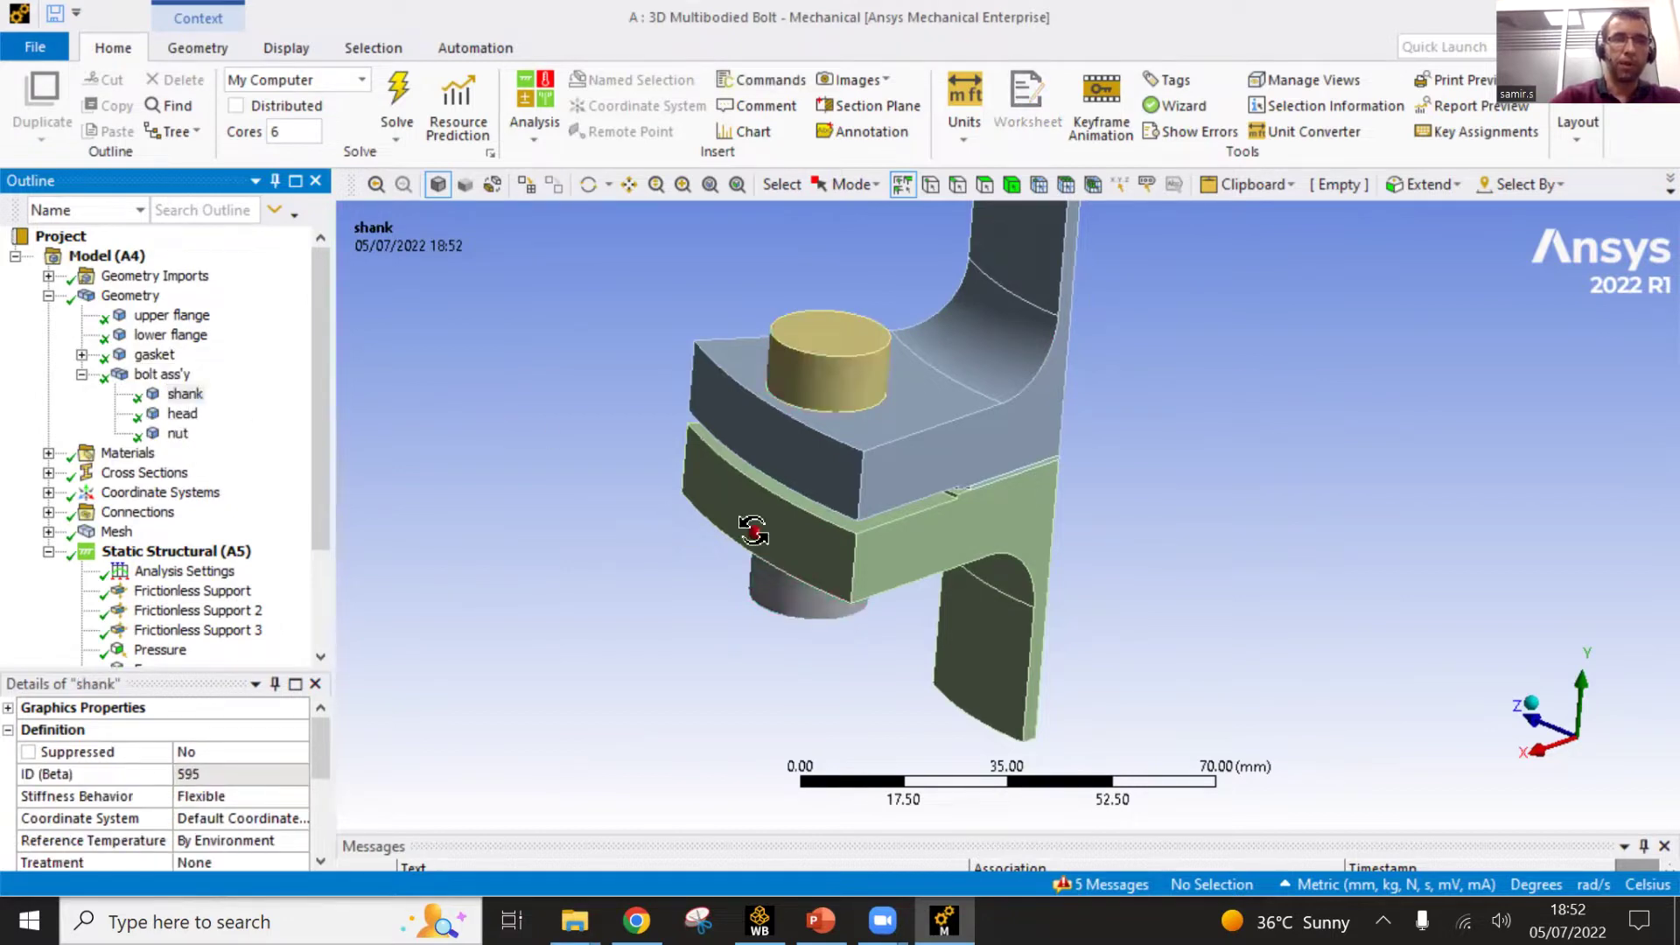
middle_drag(751, 525, 704, 551)
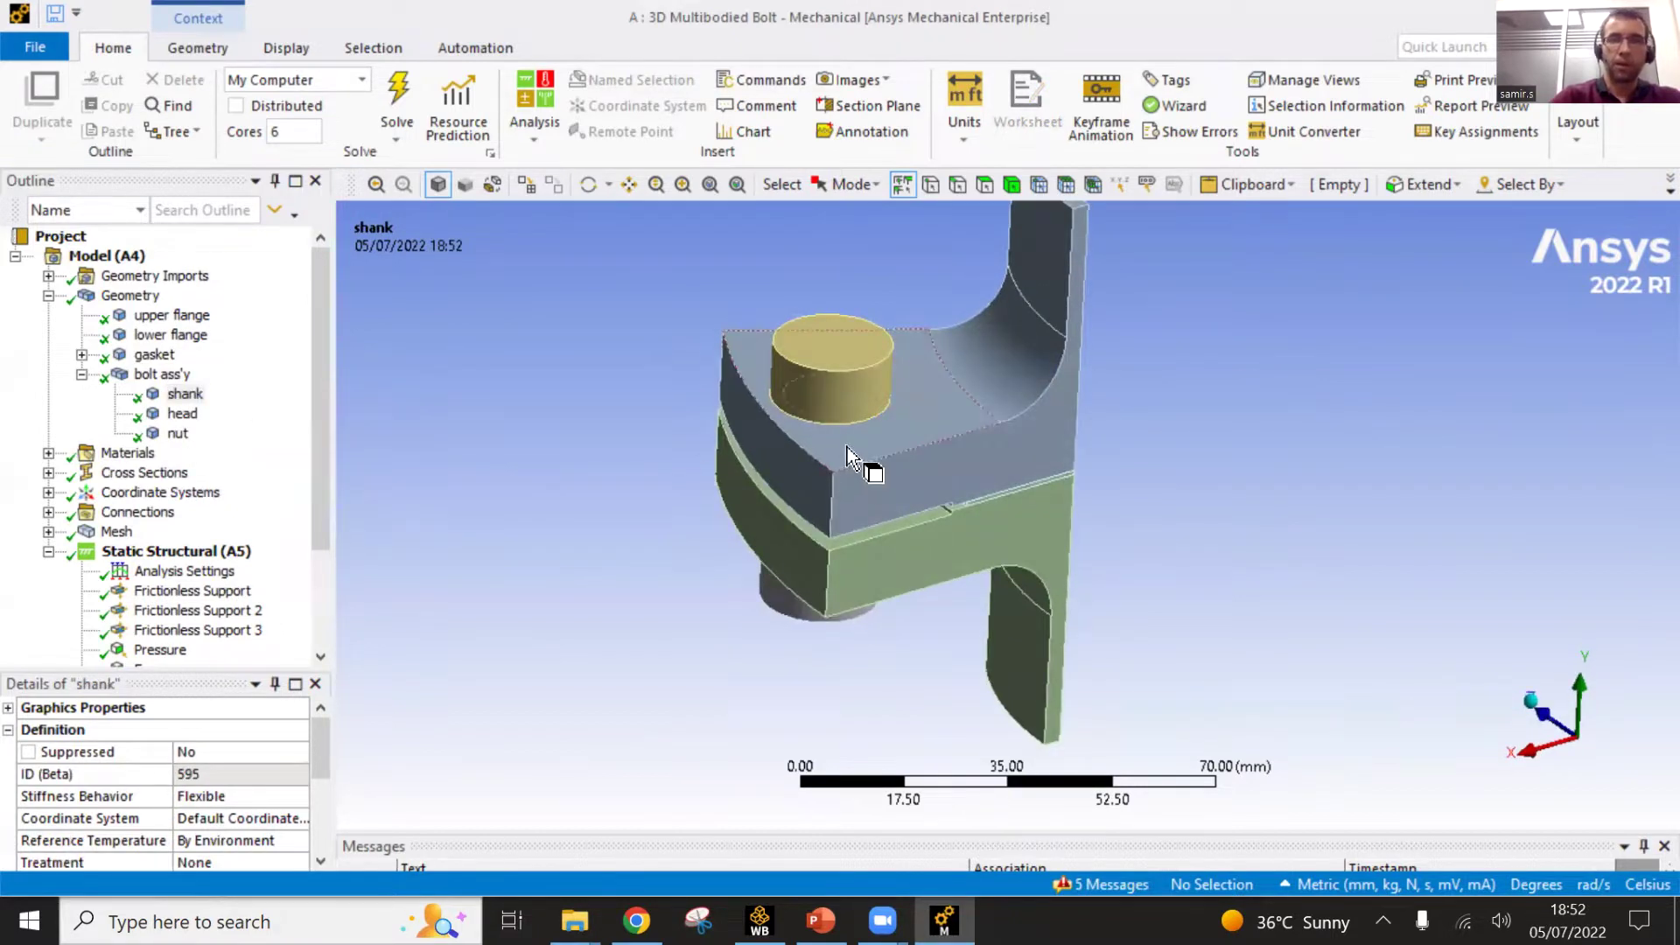
click(901, 487)
right_click(900, 477)
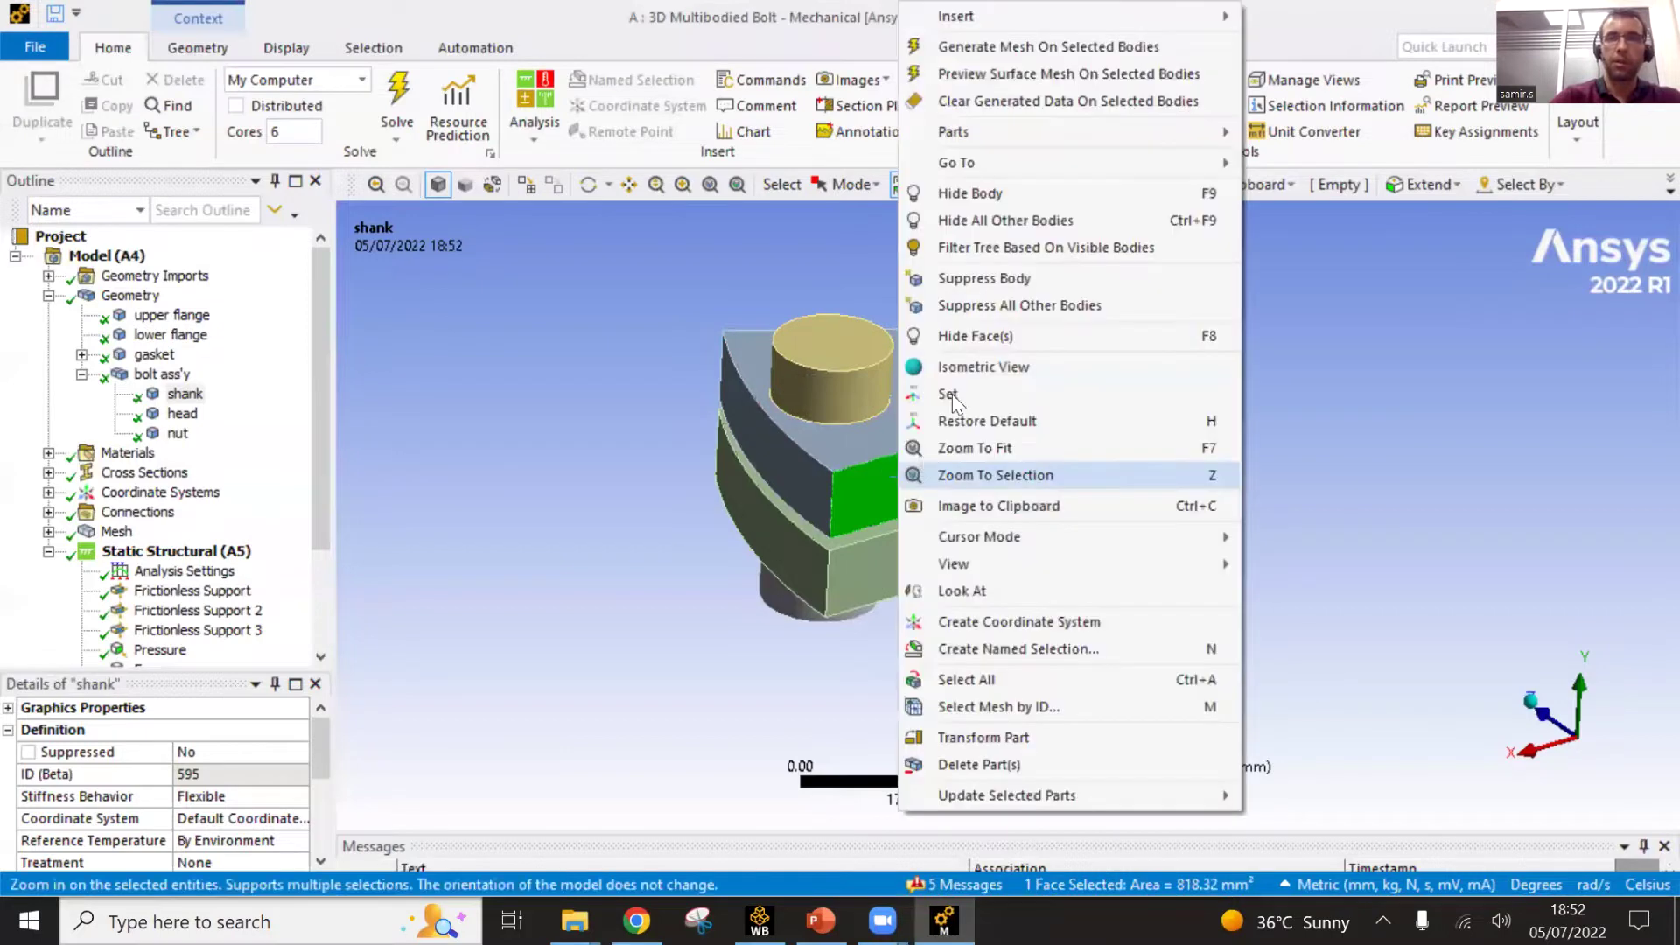
click(977, 208)
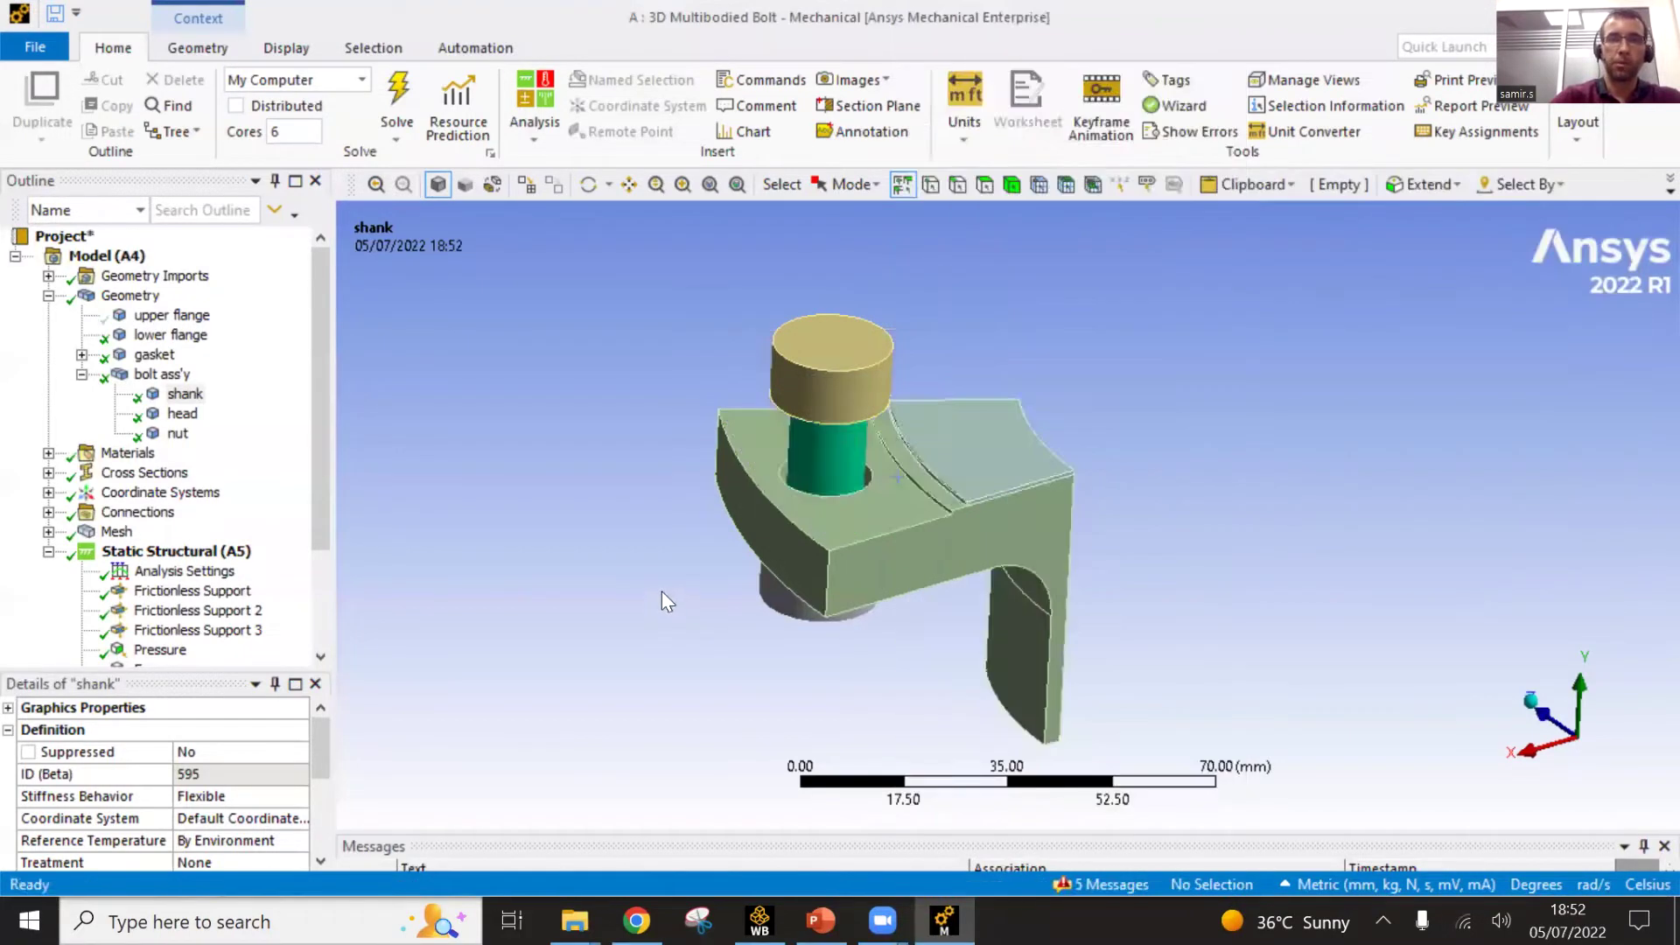
middle_drag(695, 612, 320, 510)
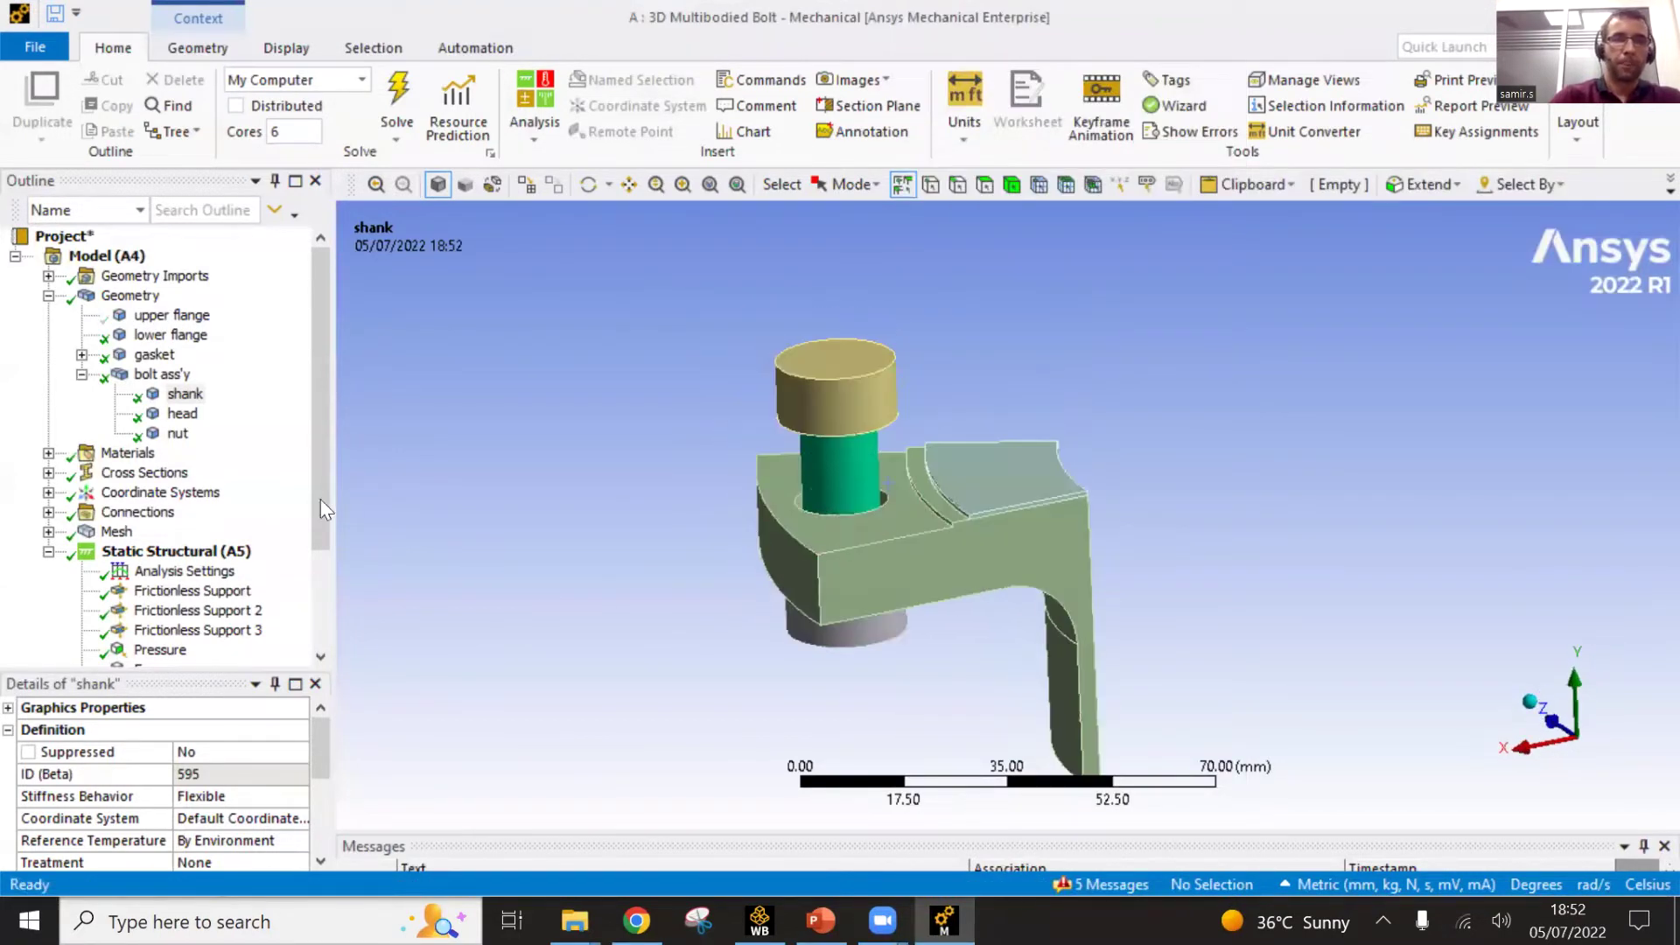
- Check the bolt head and nut bodies, then return to Workbench
click(182, 414)
click(179, 434)
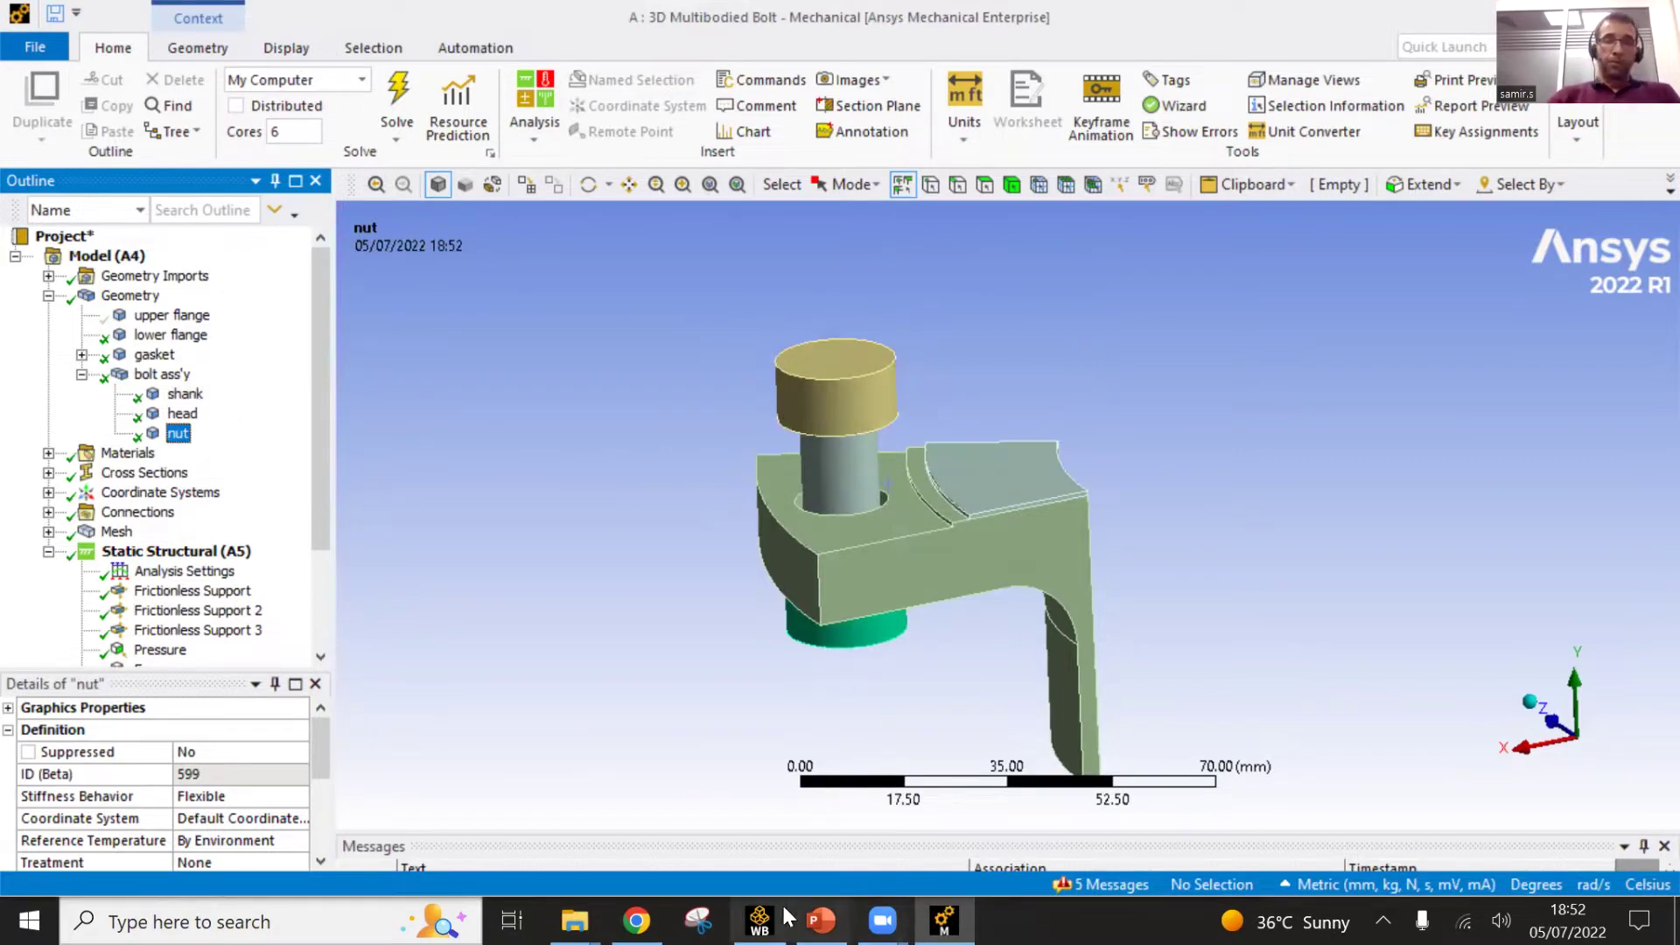
click(759, 921)
- Check the materials used by the model in Mechanical's Materials node
click(438, 315)
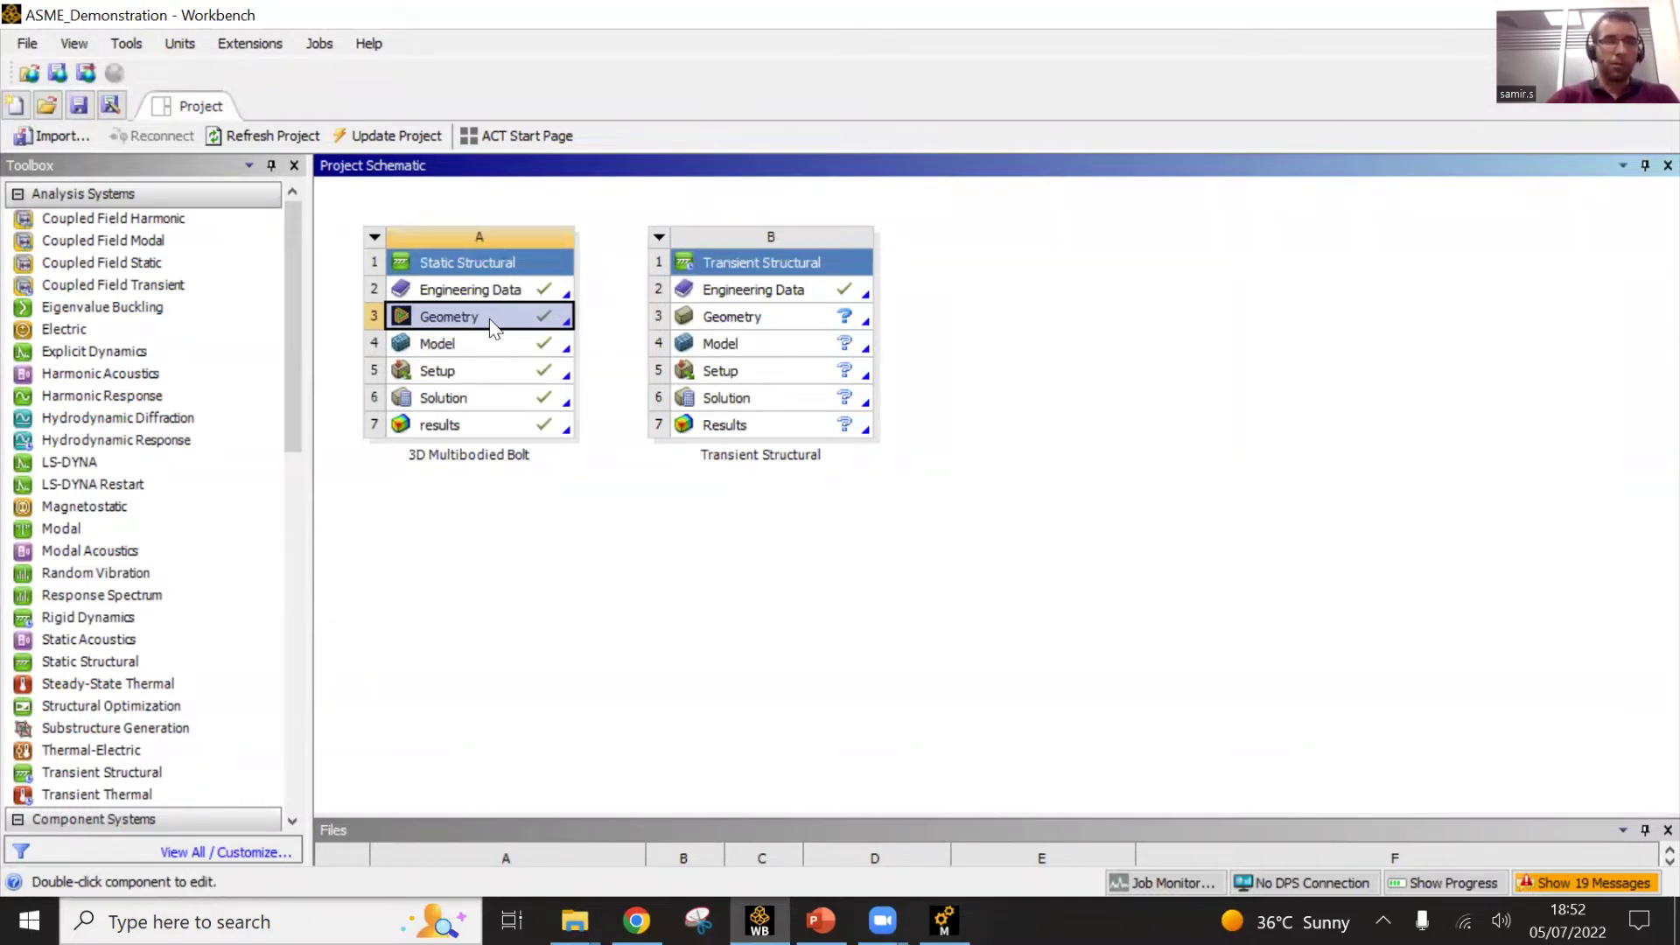
click(943, 918)
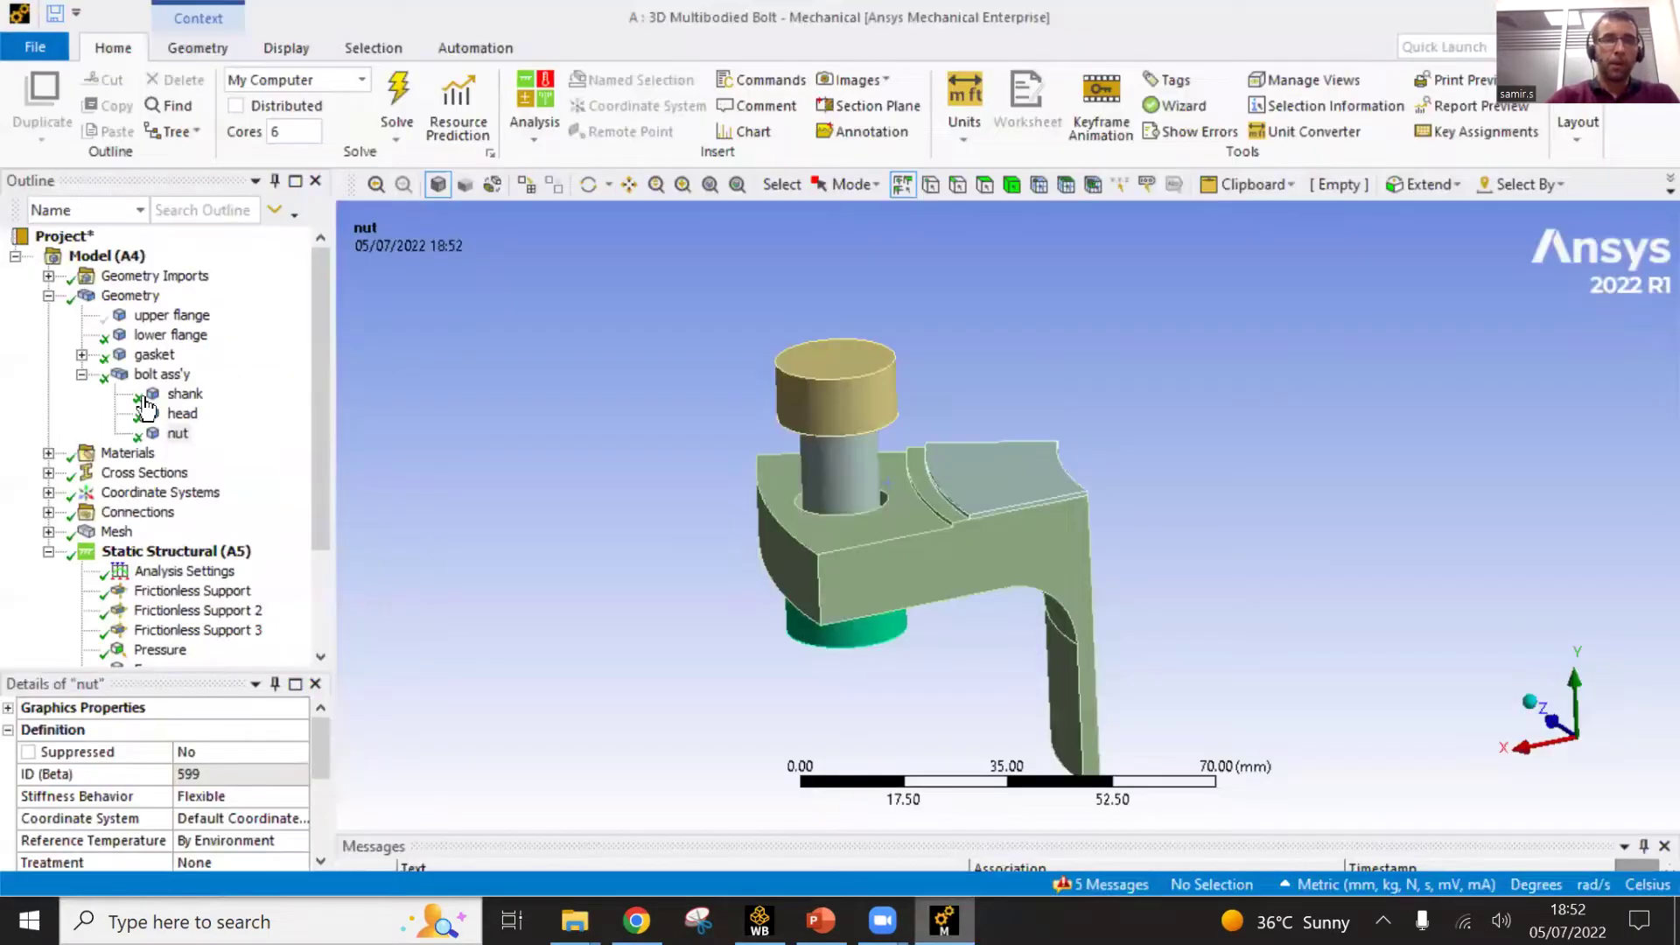
click(48, 454)
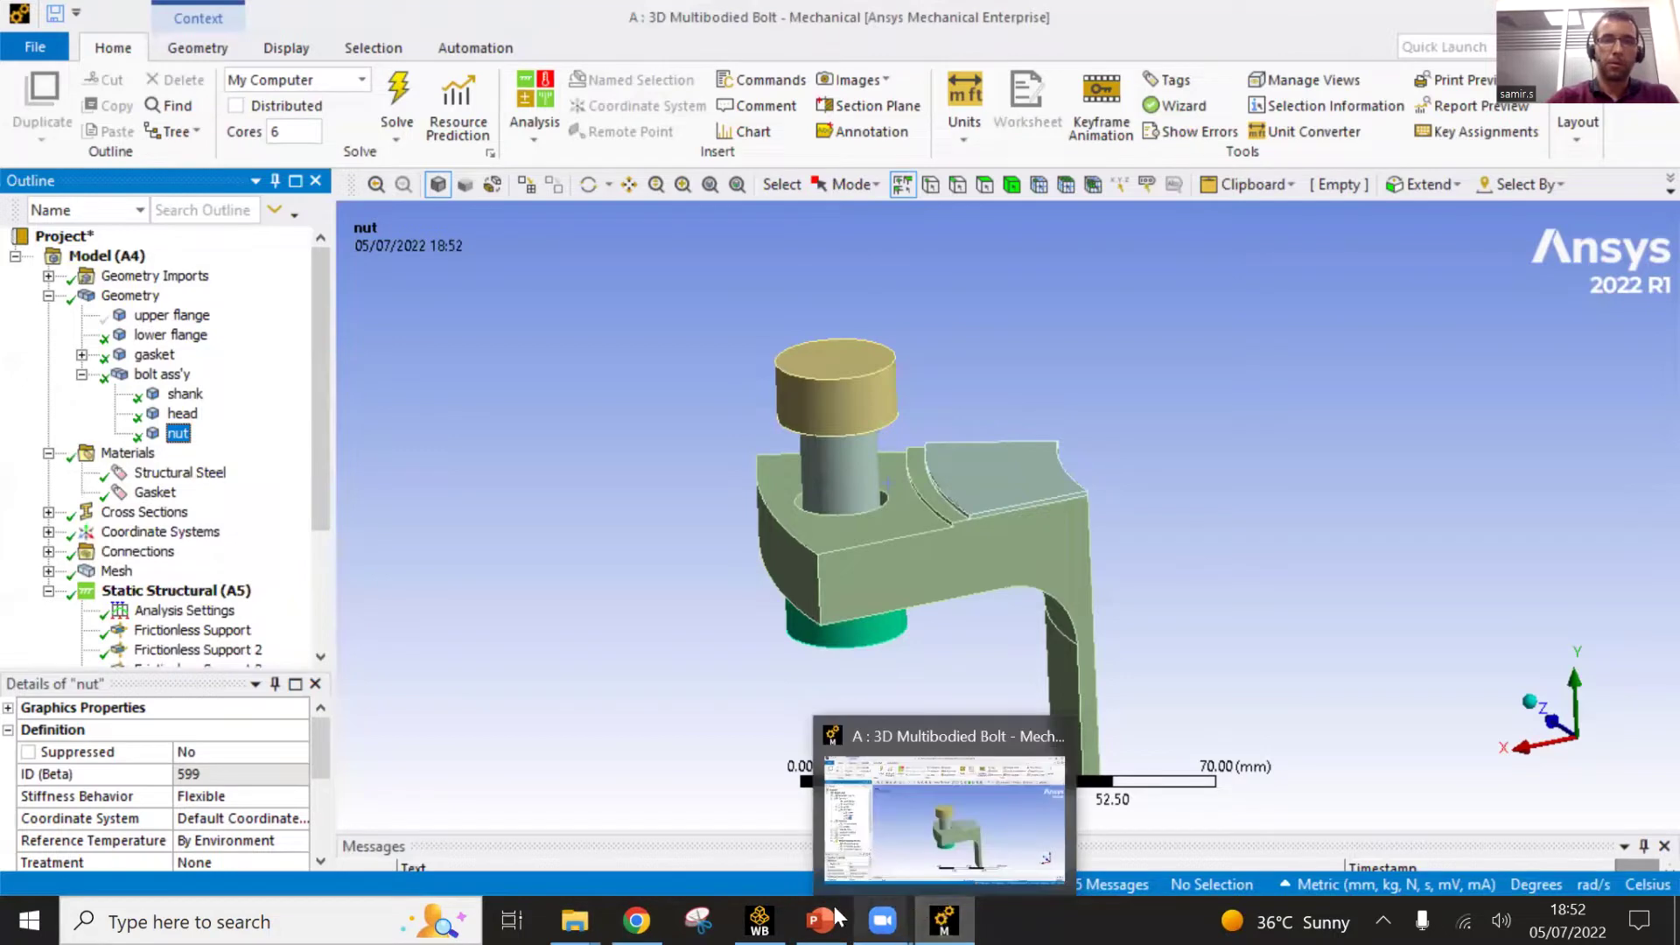
- Open the static analysis's Engineering Data (cell A2) in Workbench
click(759, 919)
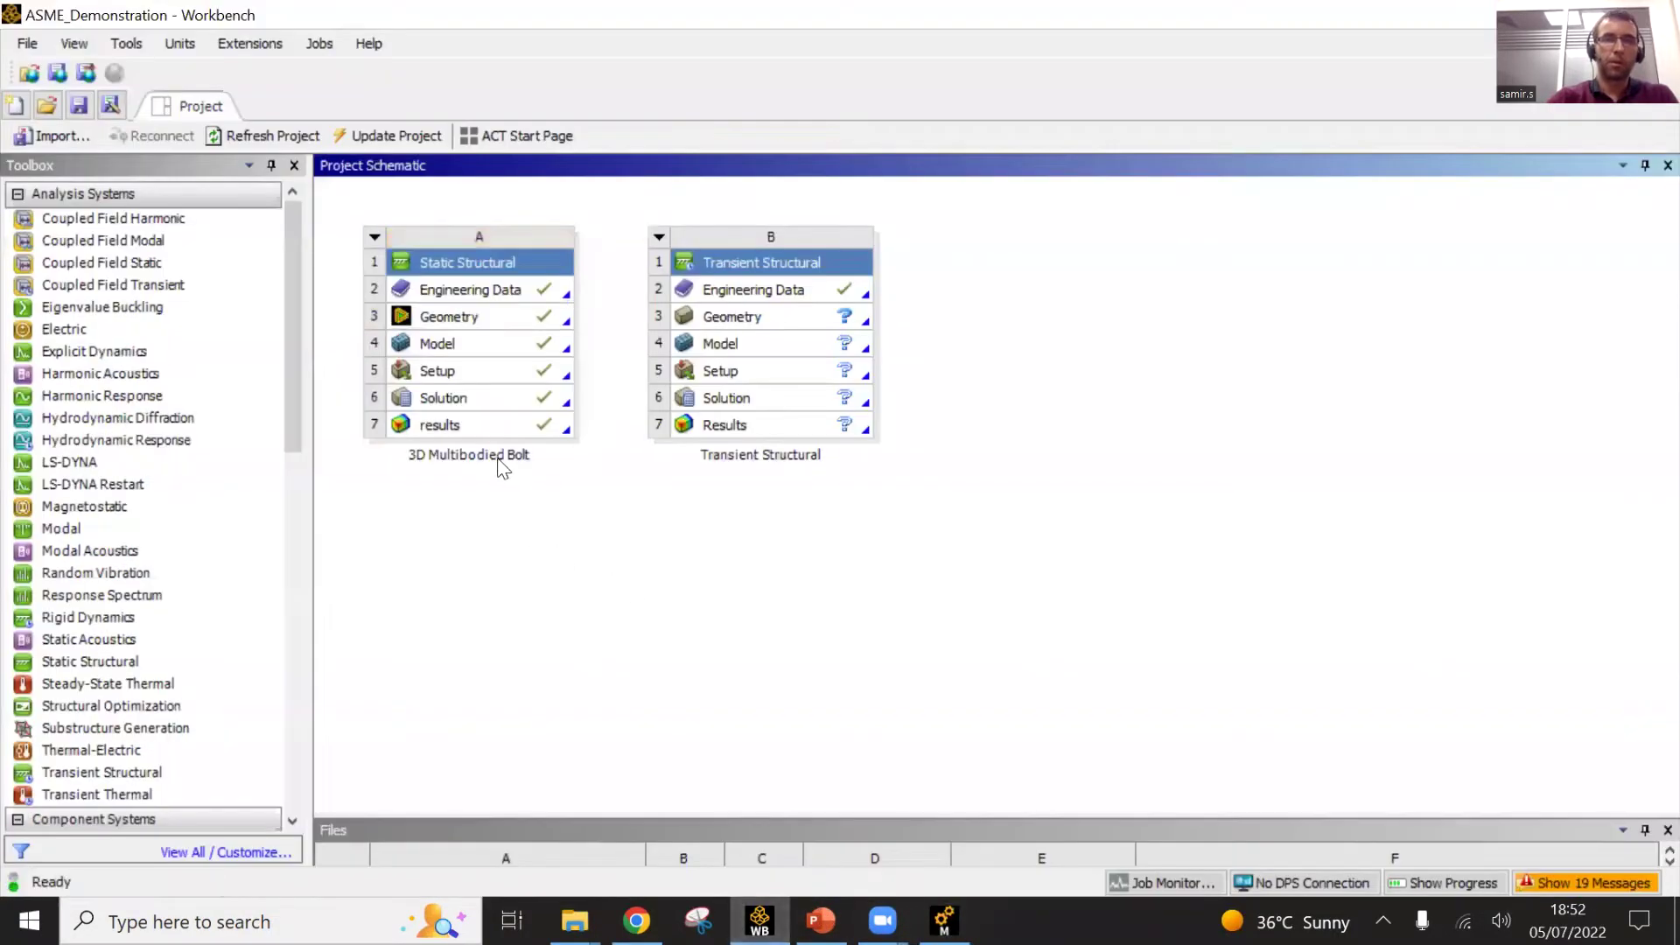
click(470, 295)
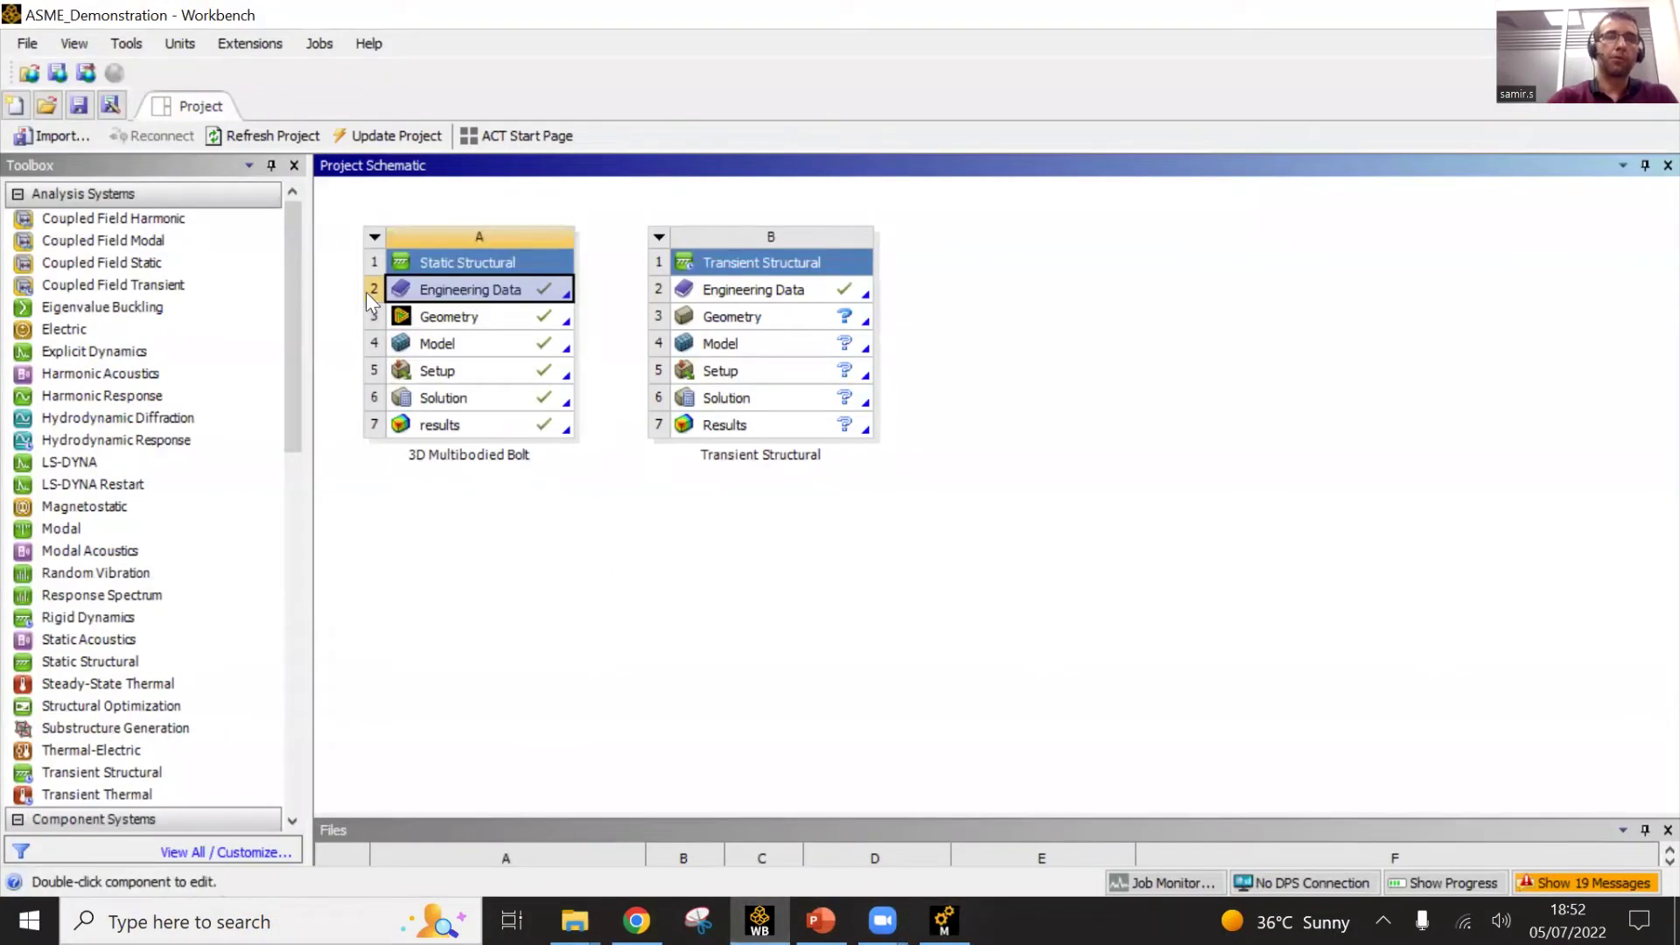
double_click(466, 293)
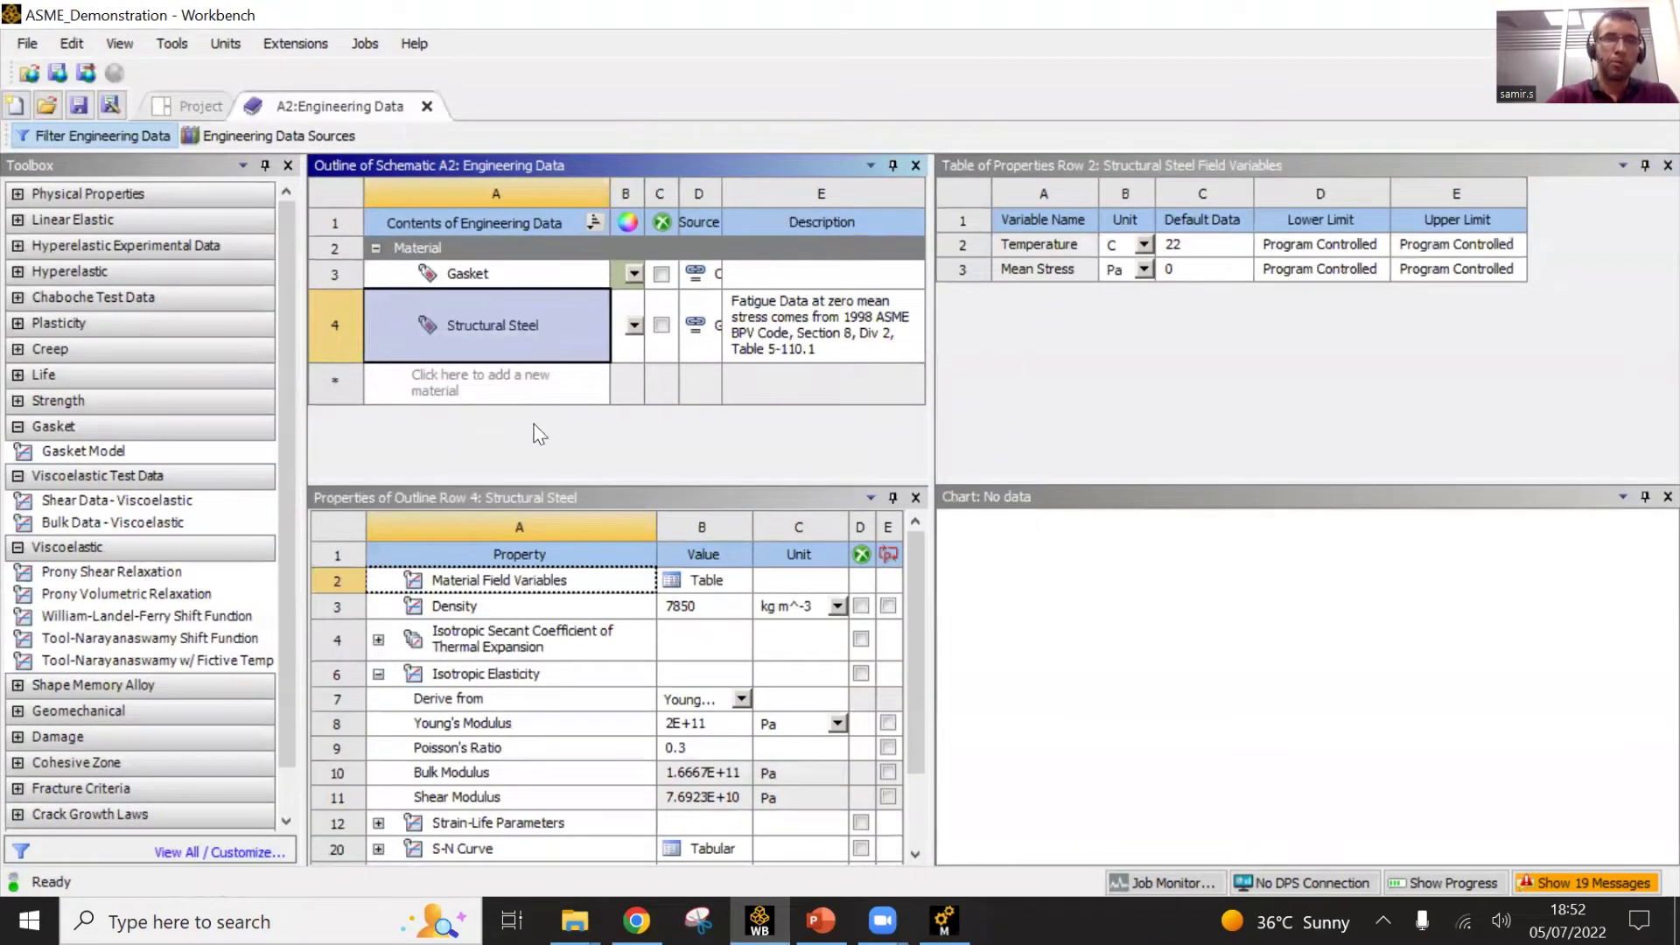
- Review Structural Steel's density, Young's modulus, Poisson's ratio and S-N curve, then the Gasket's compression data
click(525, 324)
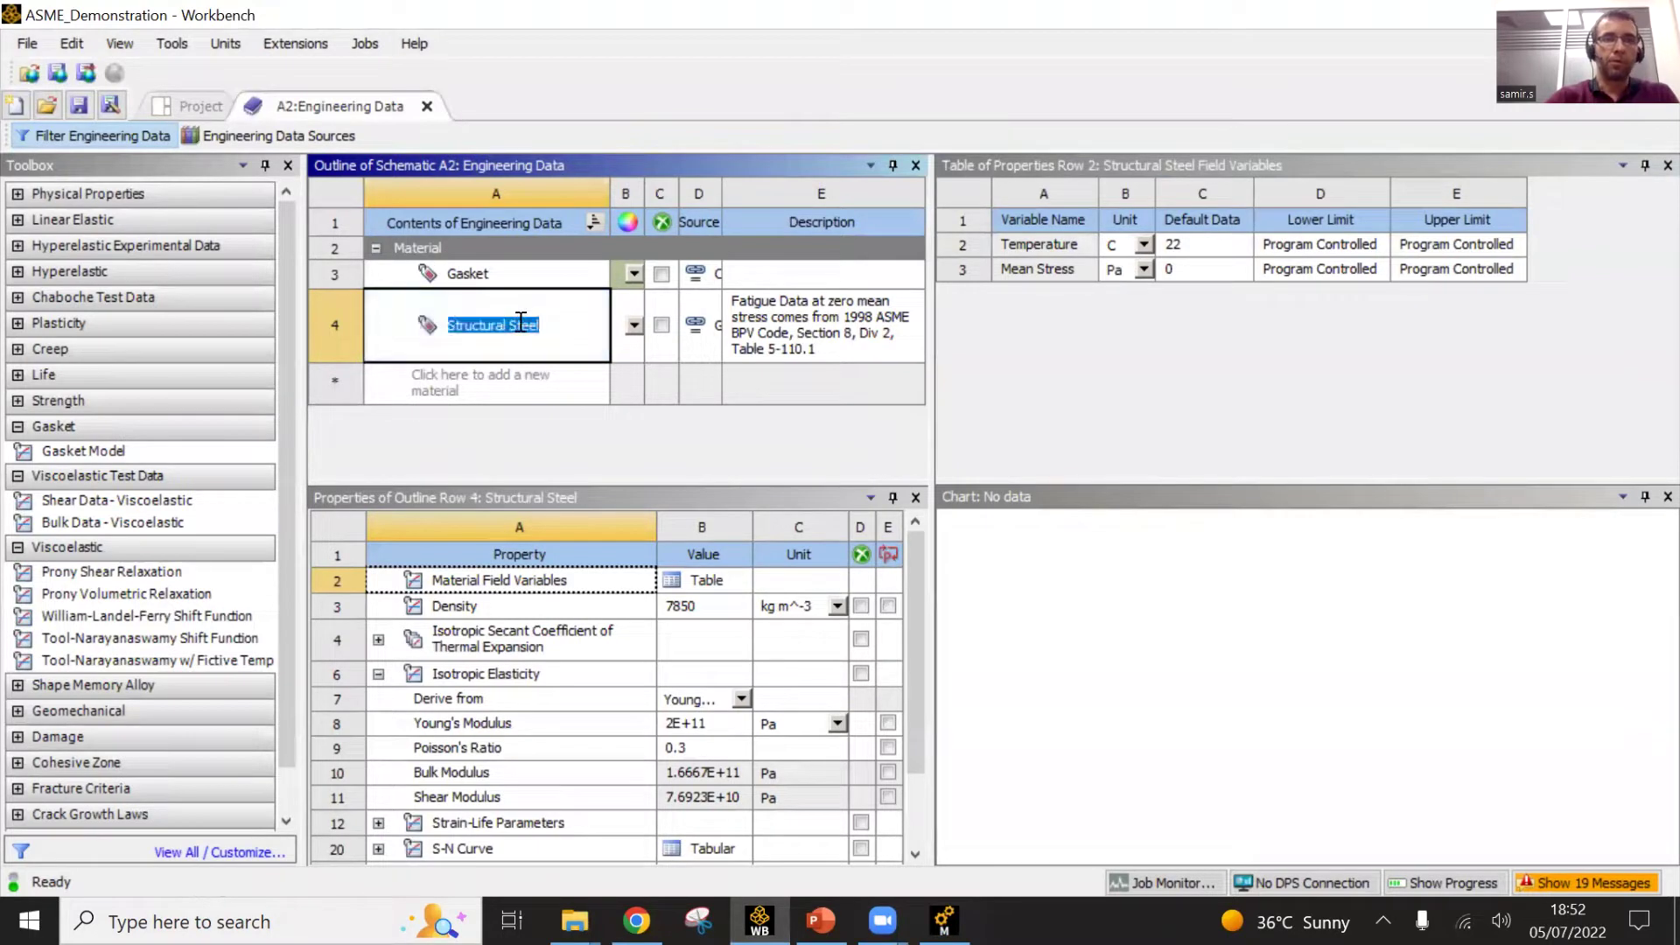
key(Escape)
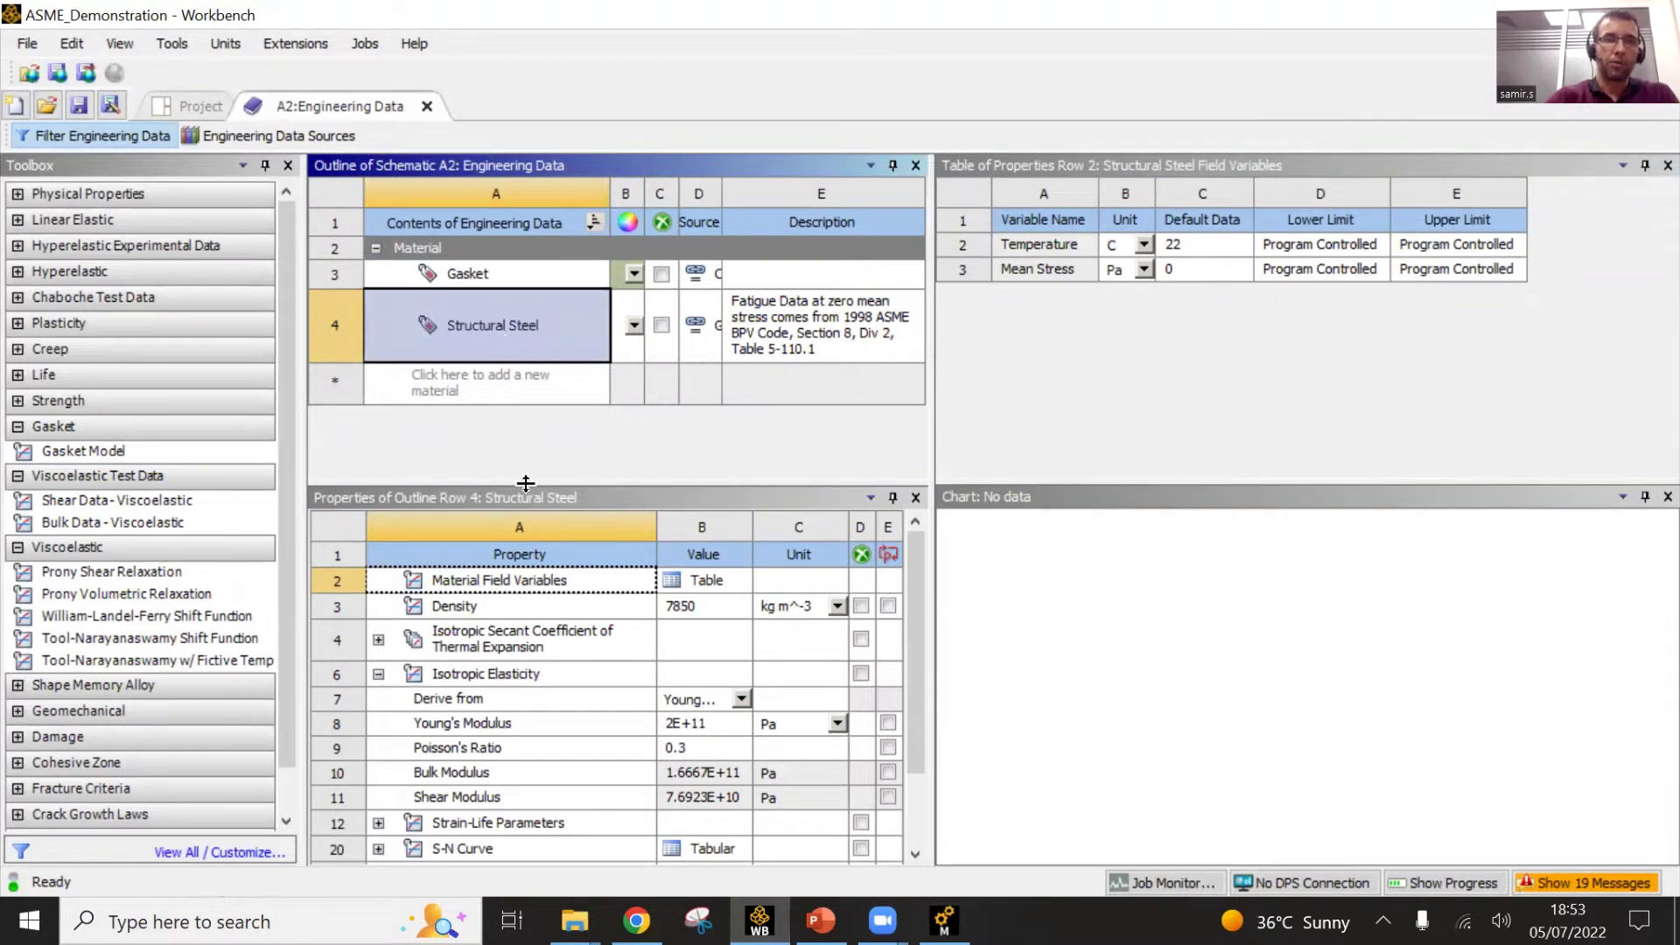
drag(525, 483, 523, 435)
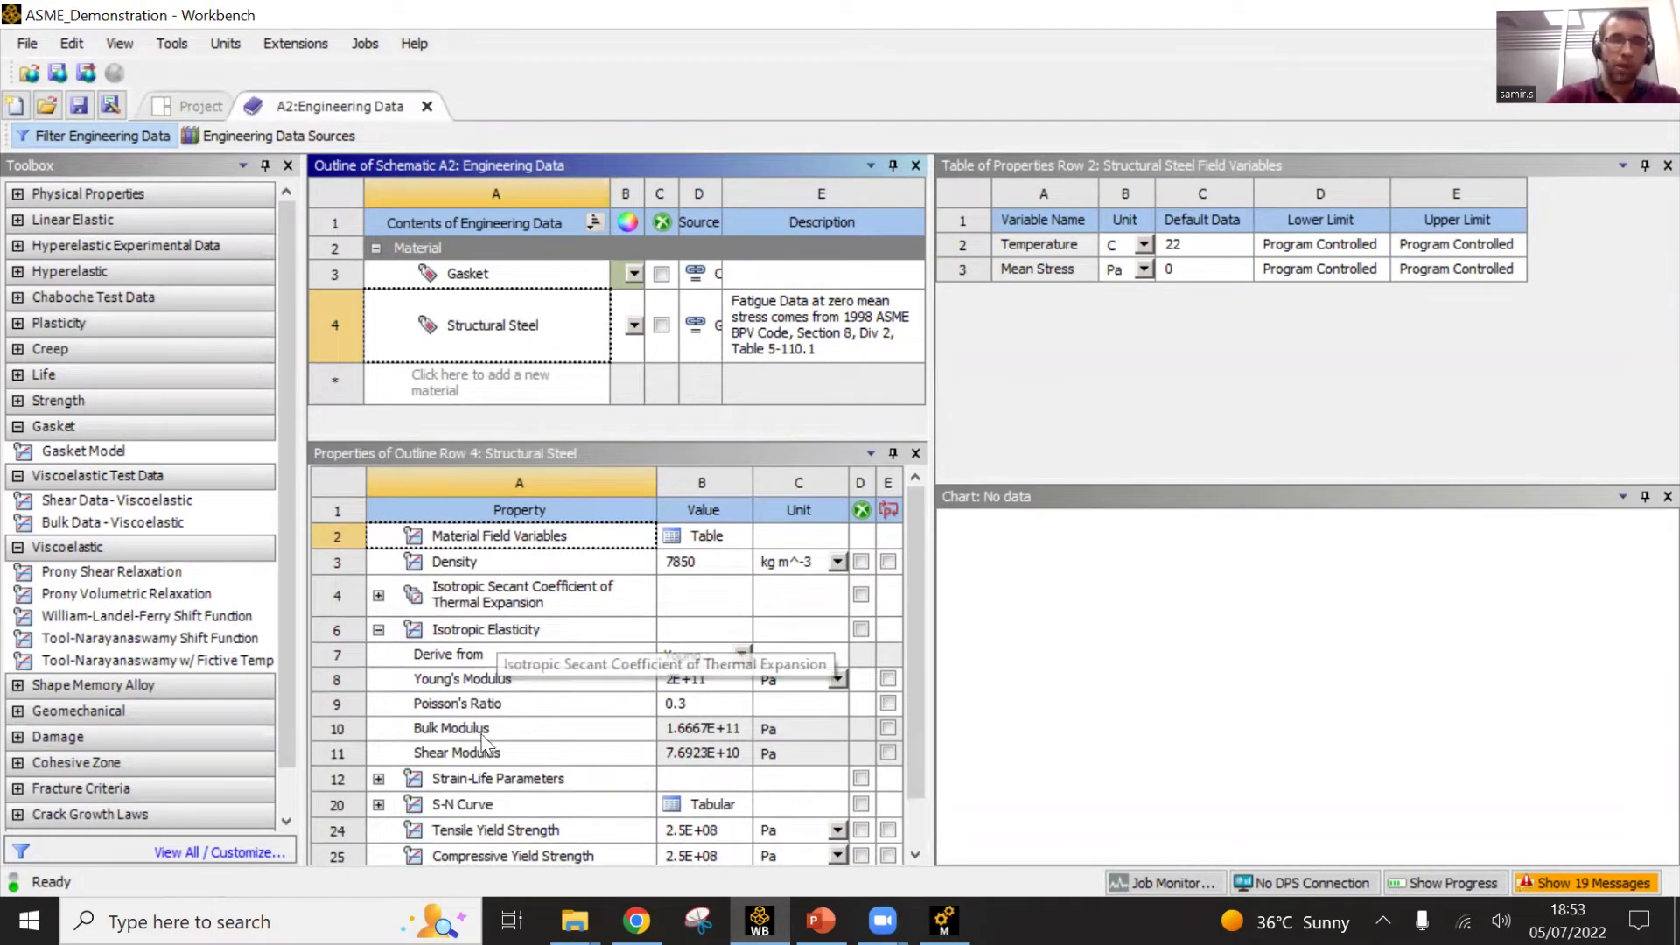
key(Down)
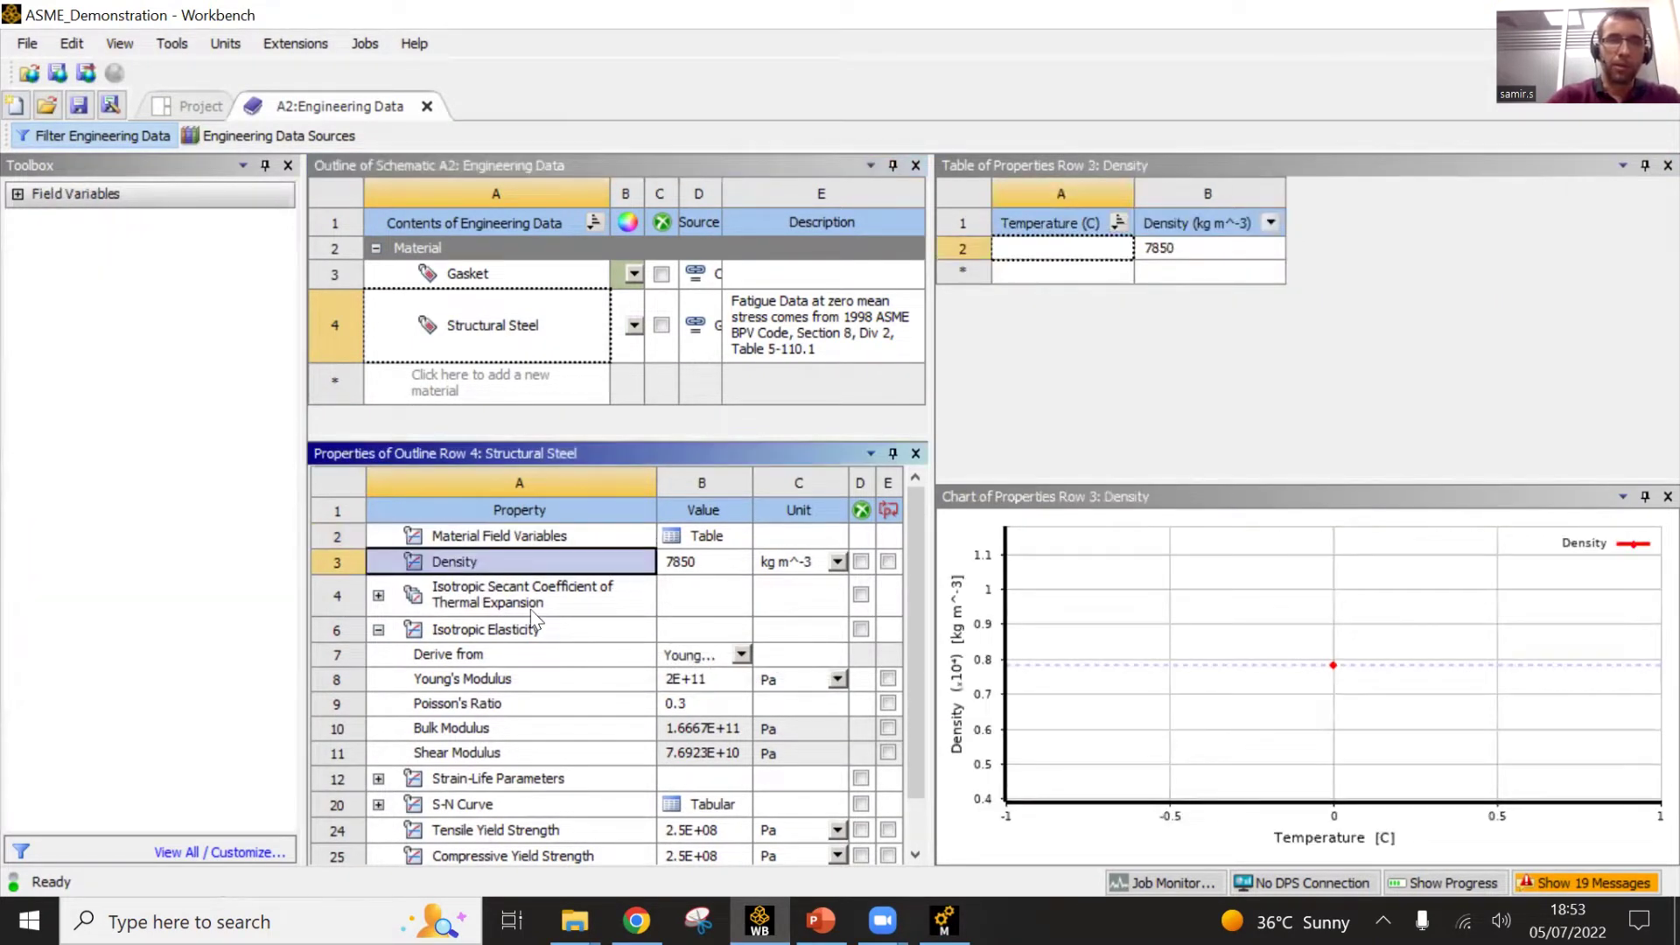
click(481, 682)
click(583, 705)
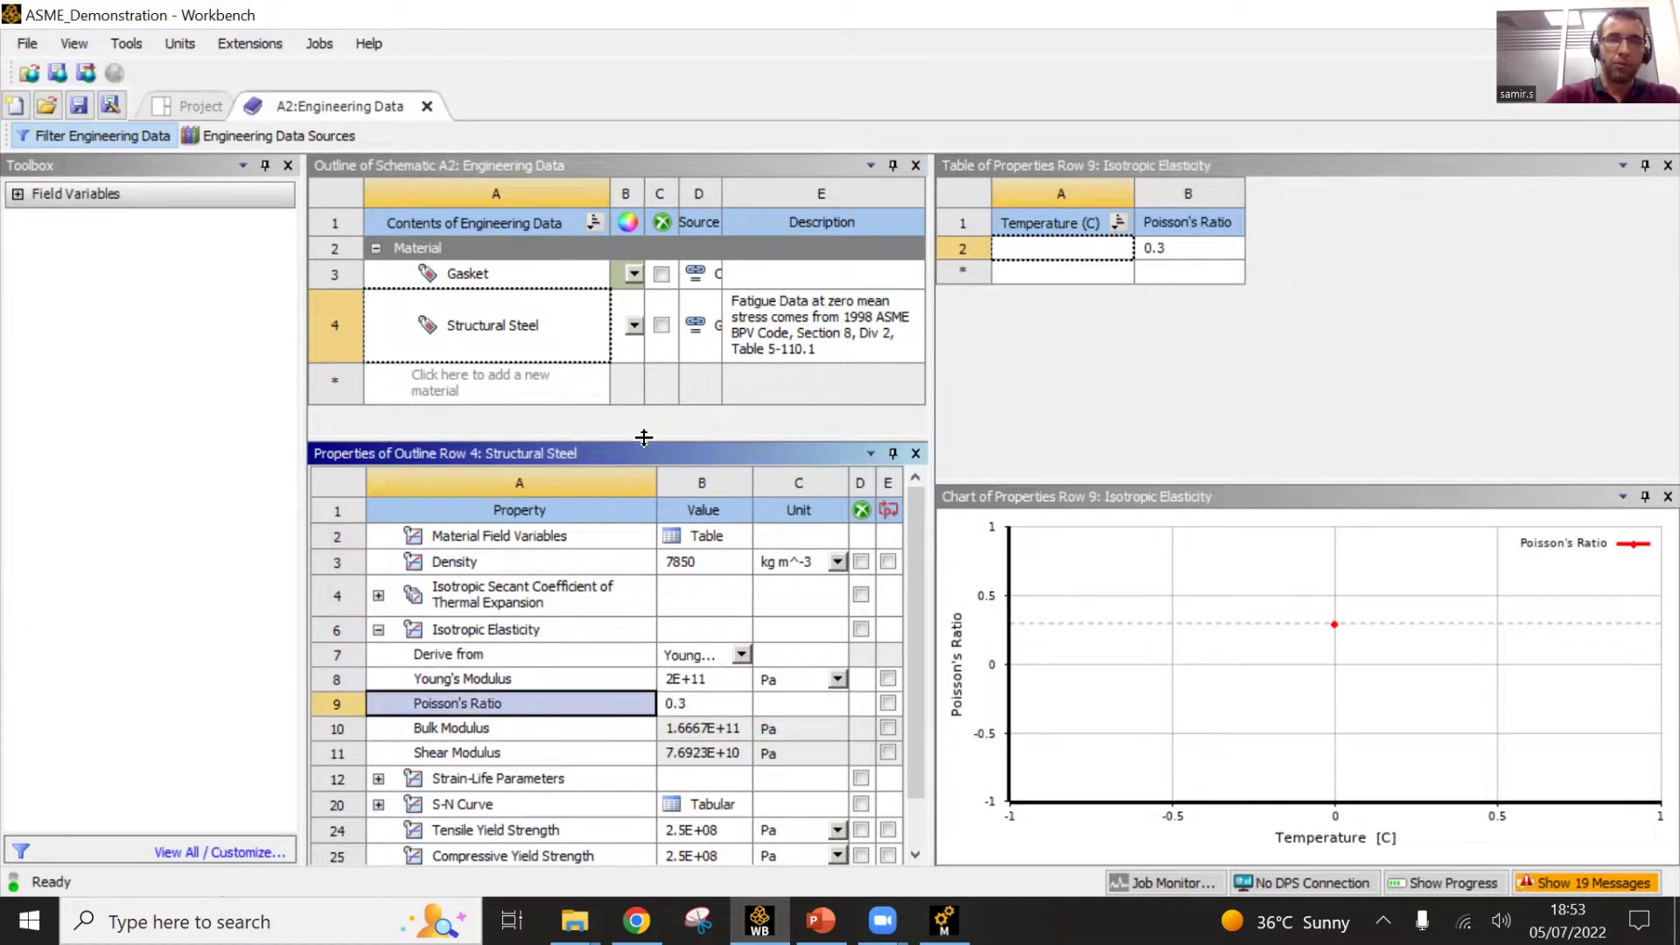
drag(644, 437, 645, 417)
click(499, 788)
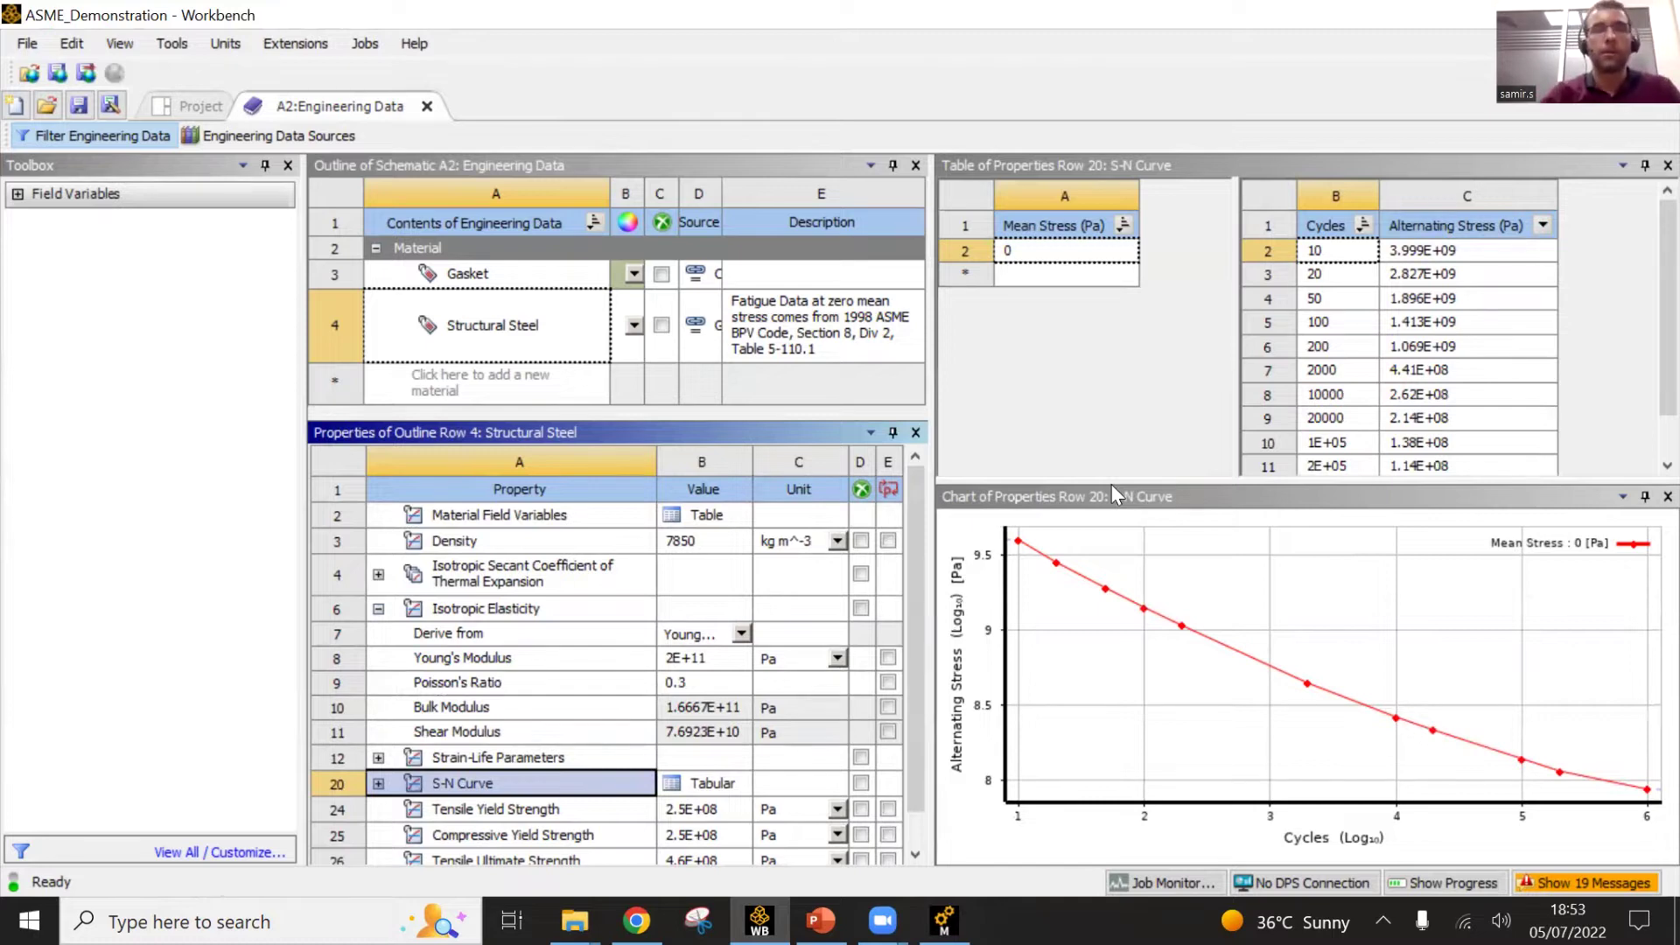
click(484, 276)
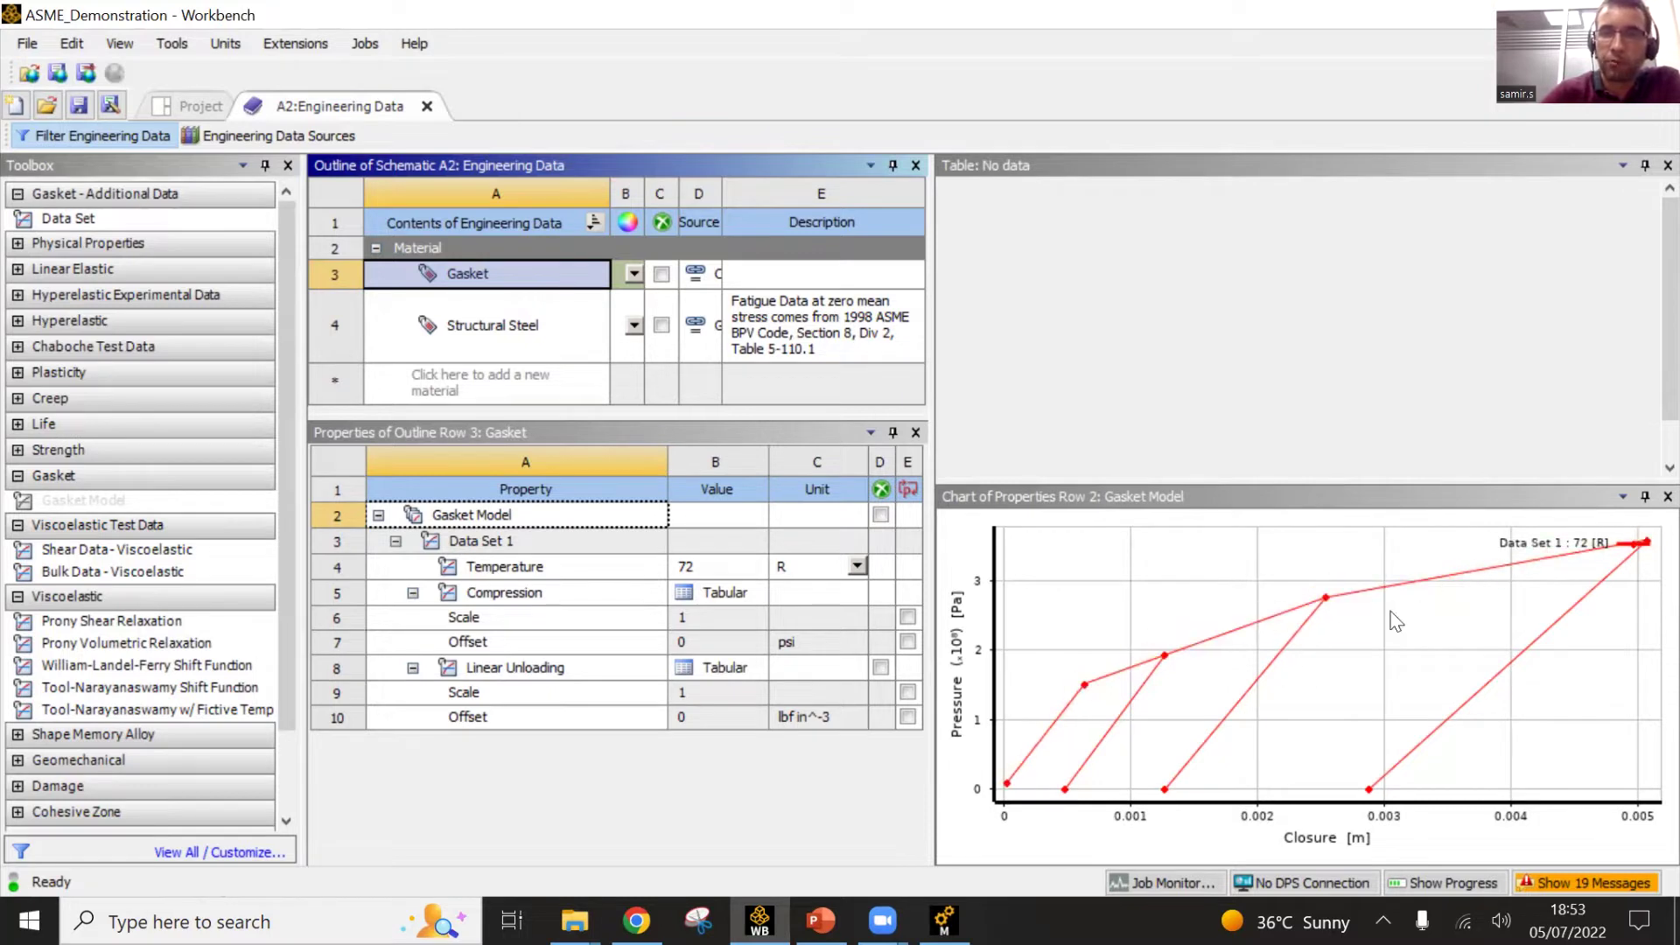
click(504, 595)
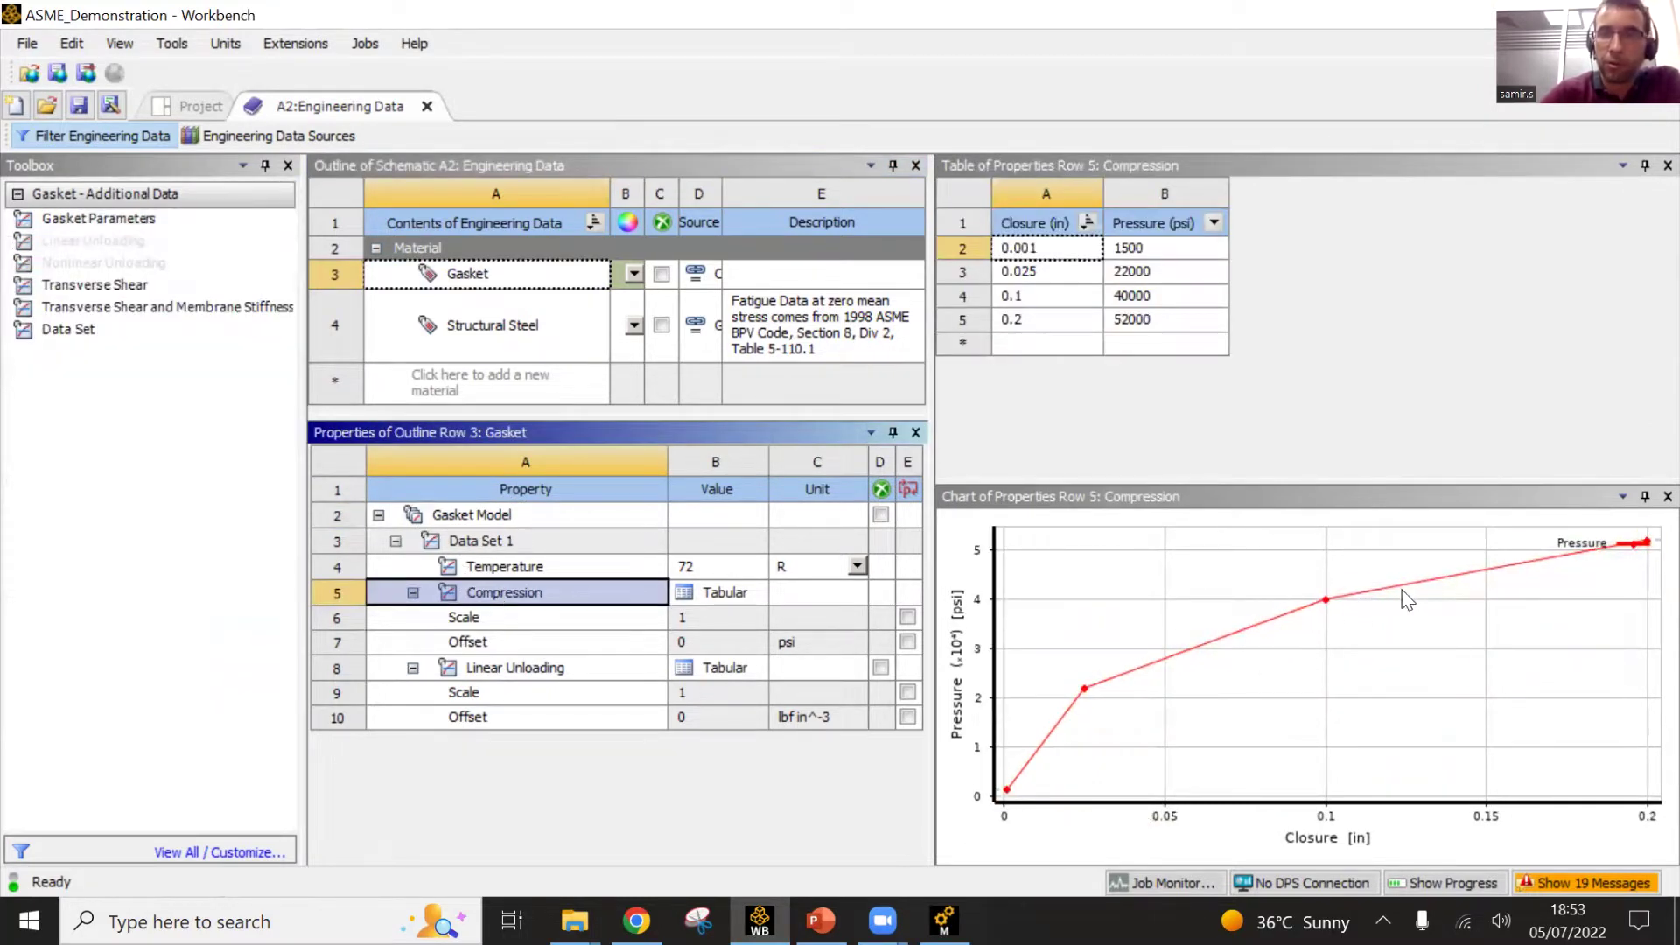
- Read the Gasket's Linear Unloading slopes: 9E+05, 8E+05, 6E+05 lbf in^-3 at 0.05, 0.1, 0.2 in
click(569, 669)
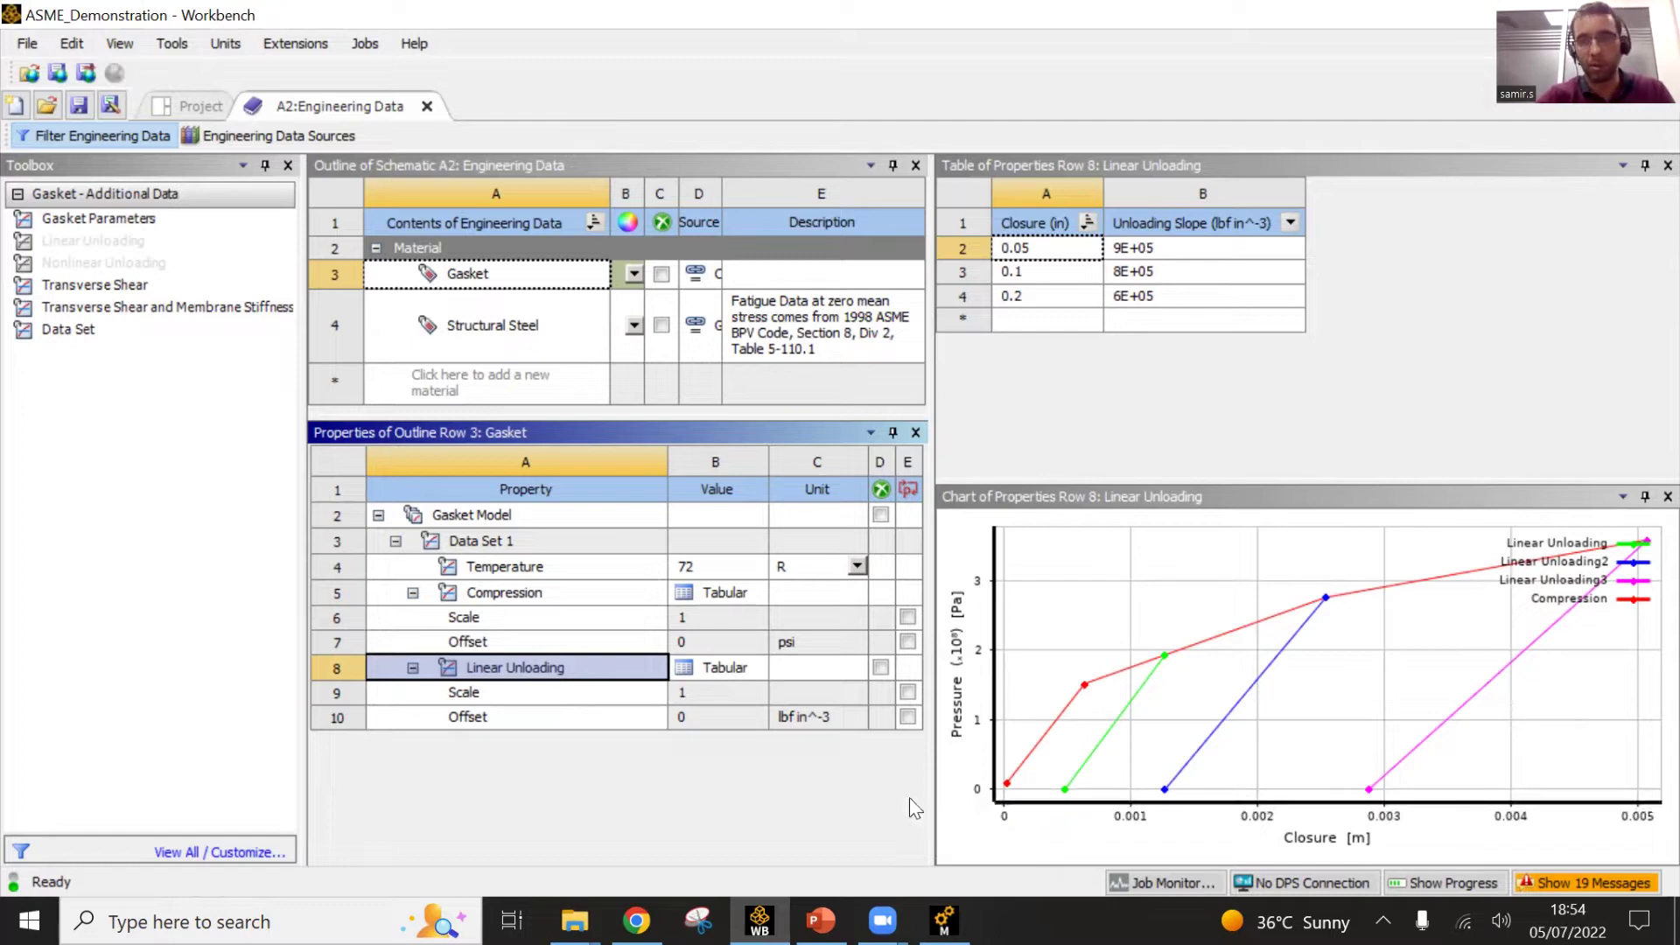
mouse_move(1015, 770)
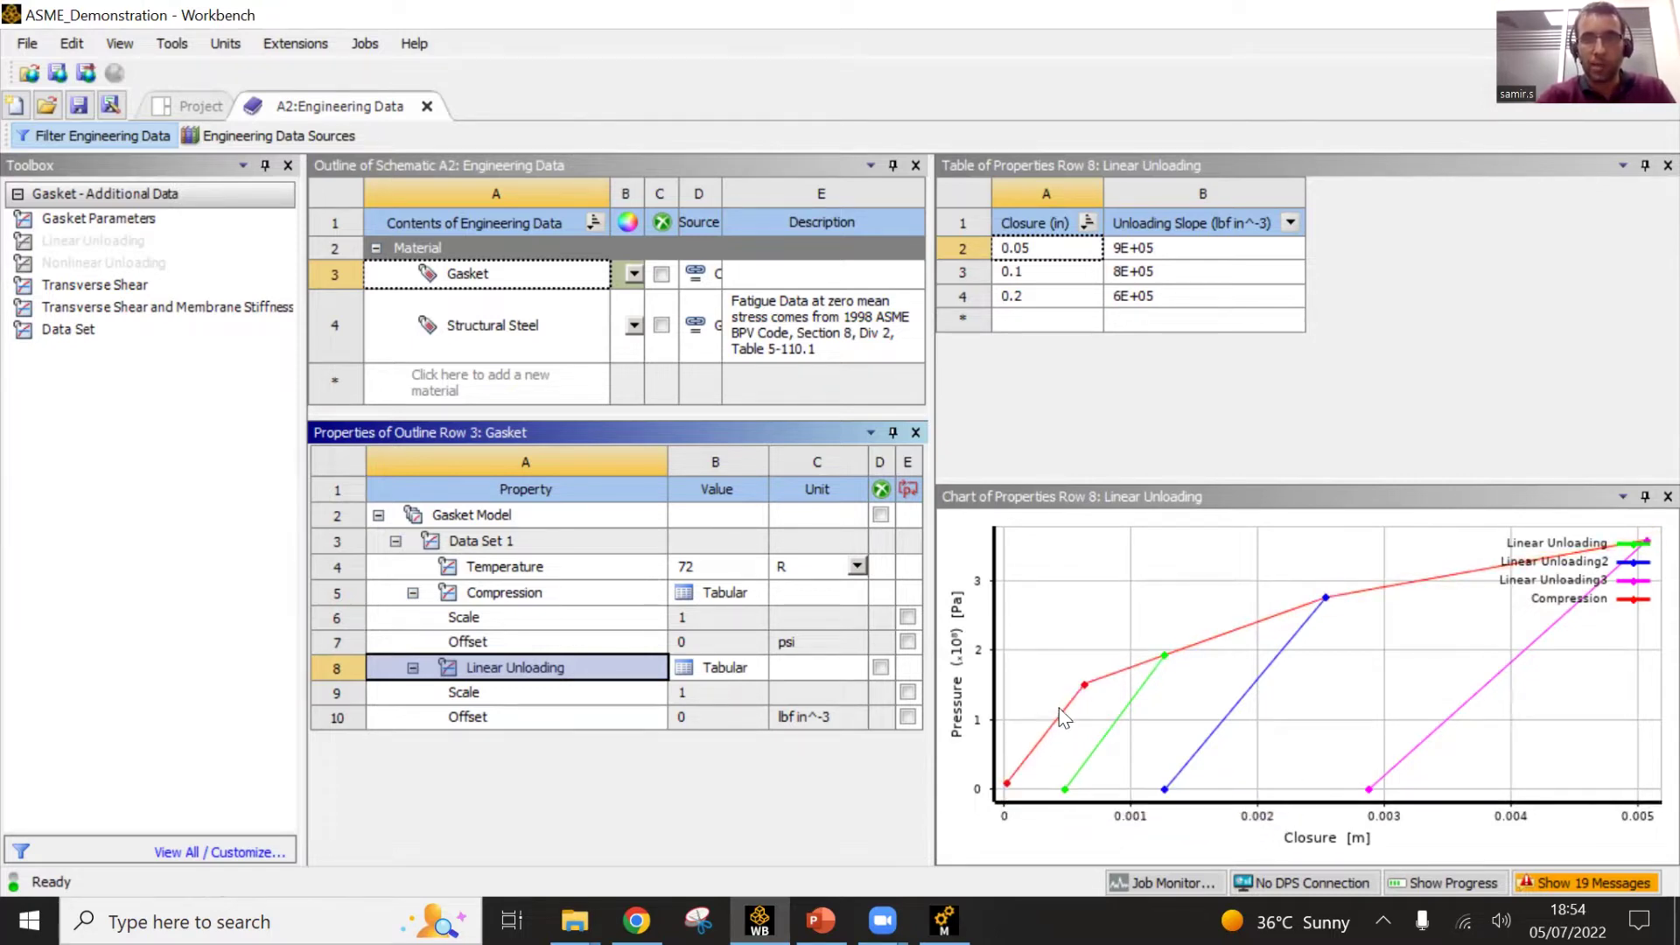
mouse_move(1081, 695)
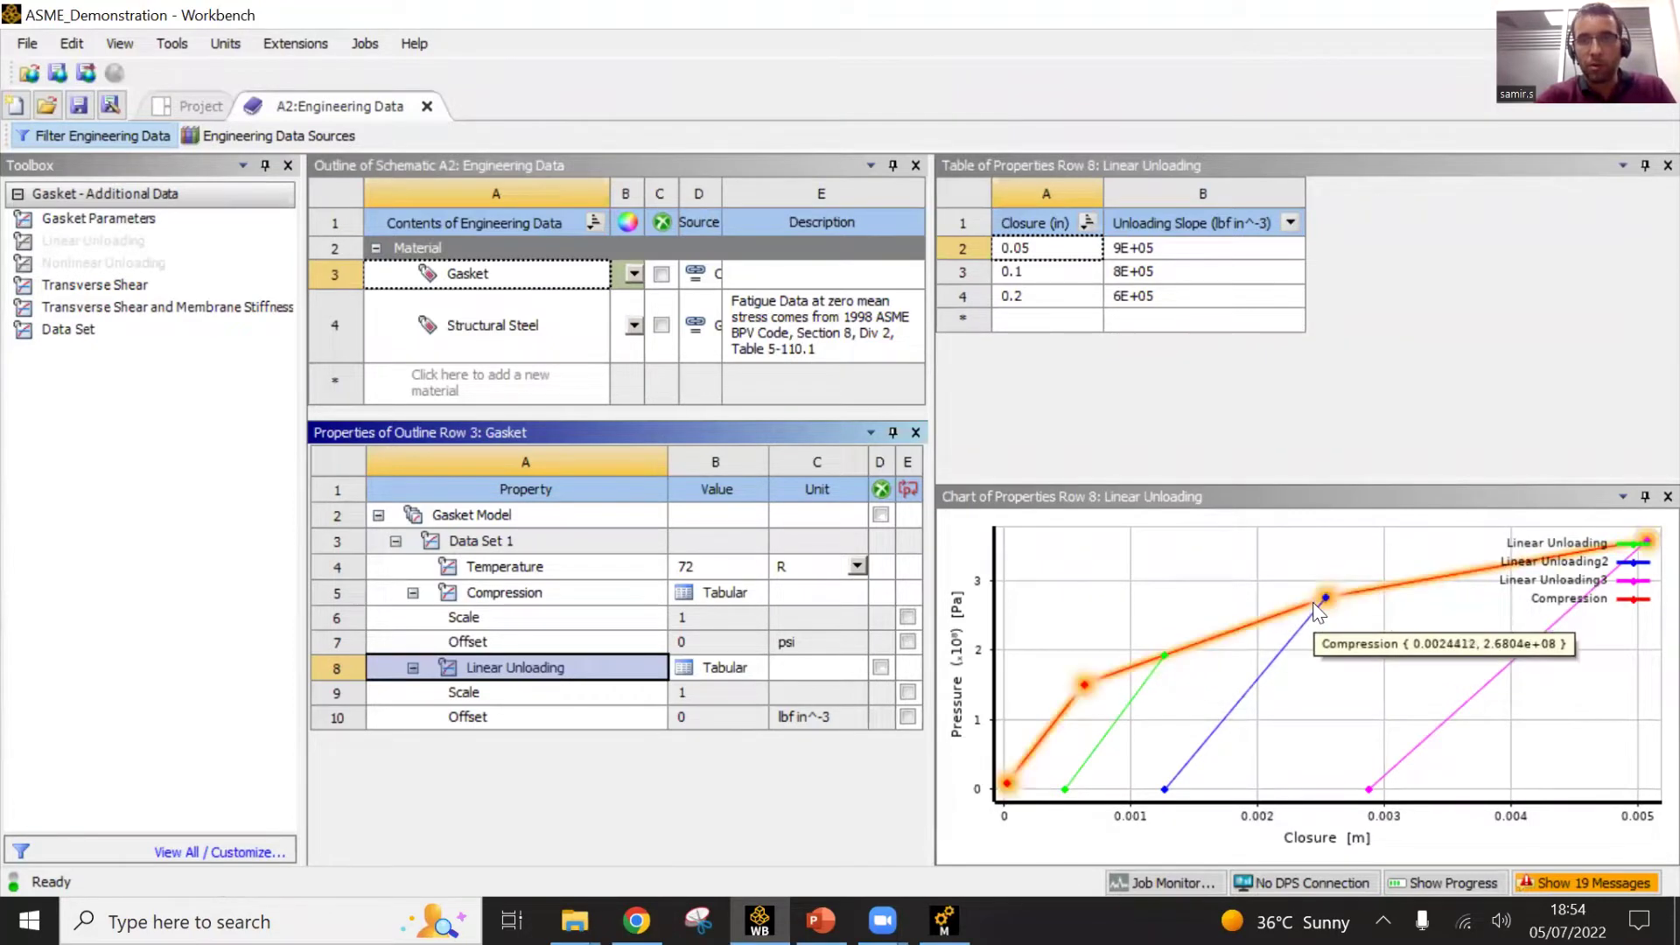
mouse_move(1326, 602)
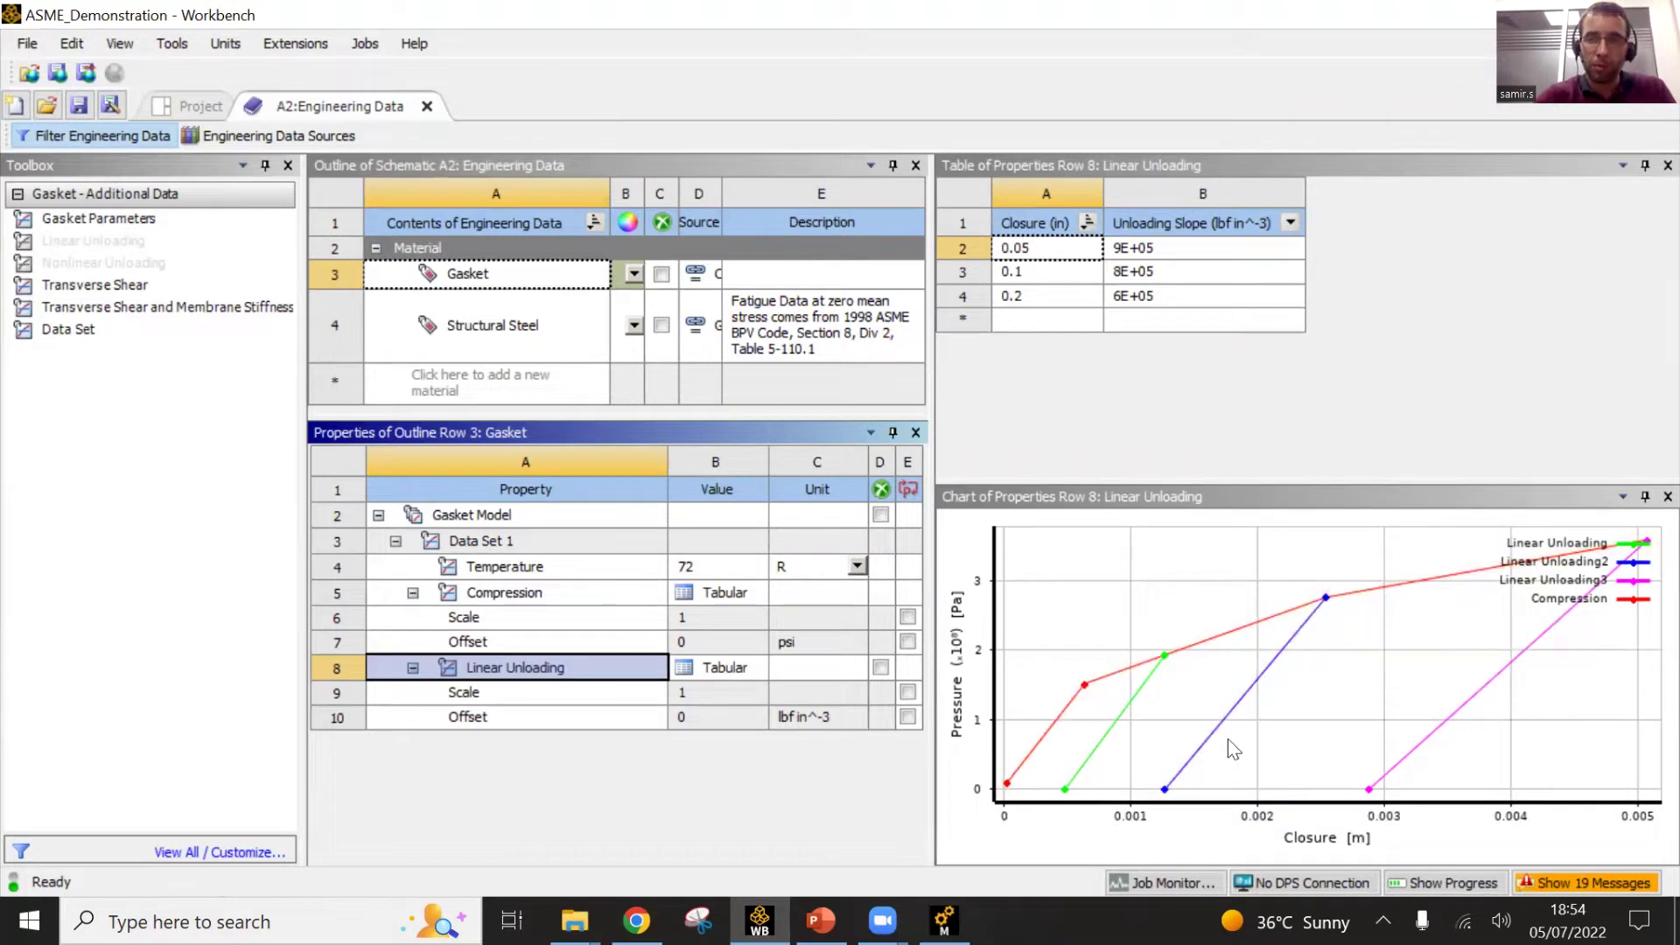
mouse_move(1171, 790)
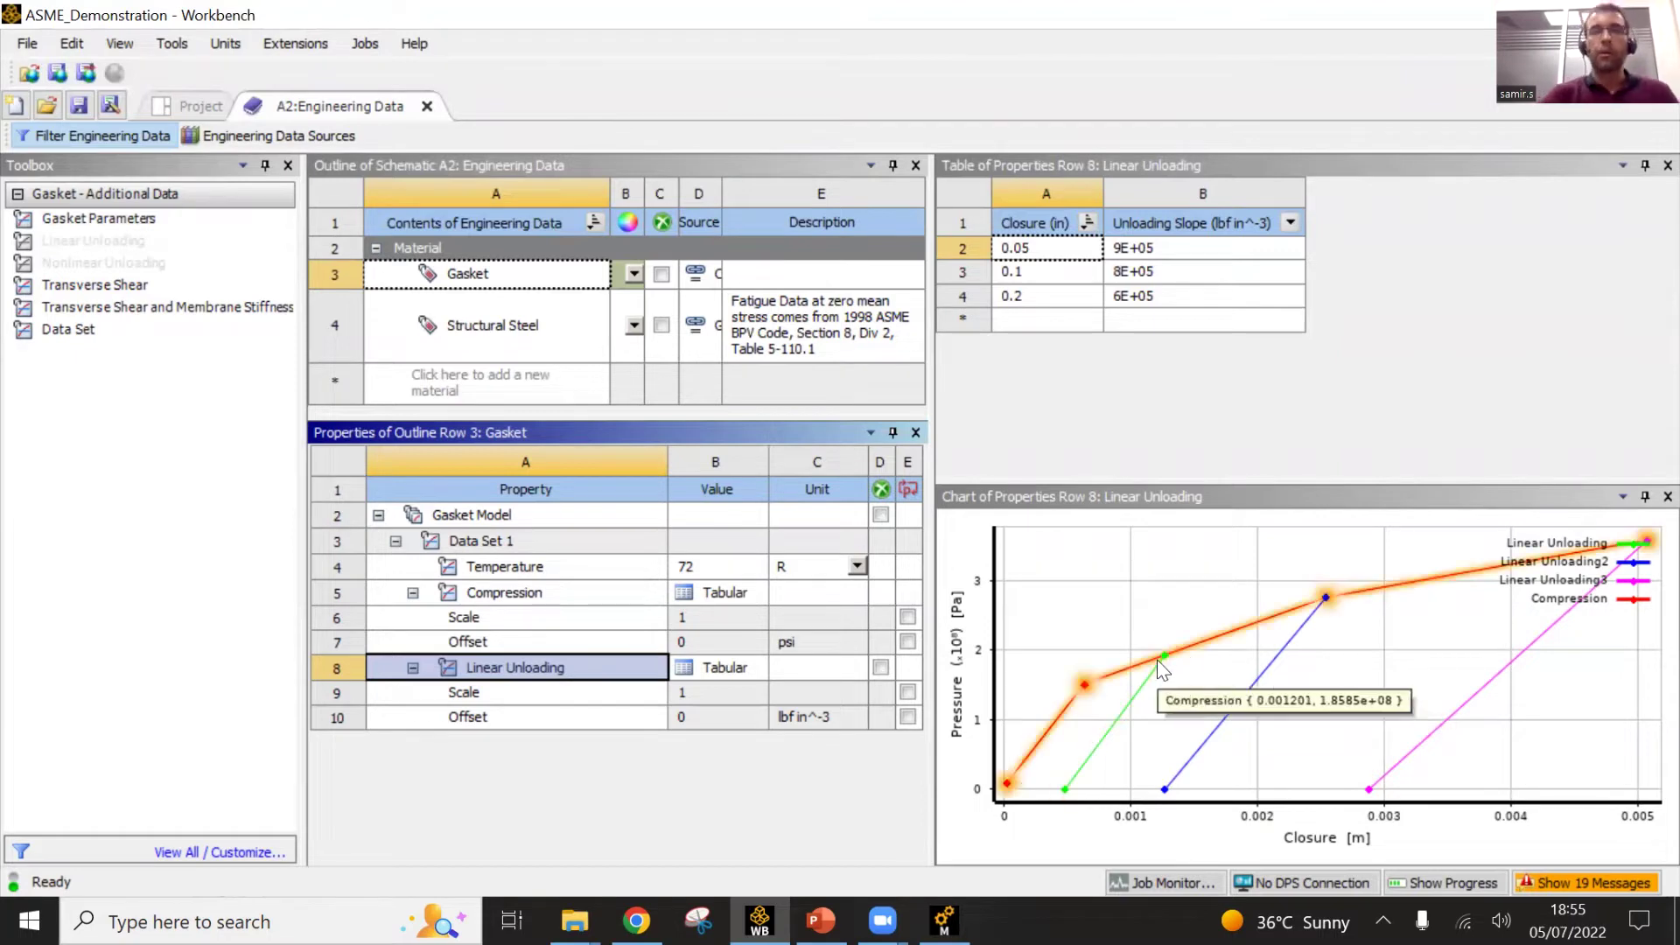
mouse_move(1159, 662)
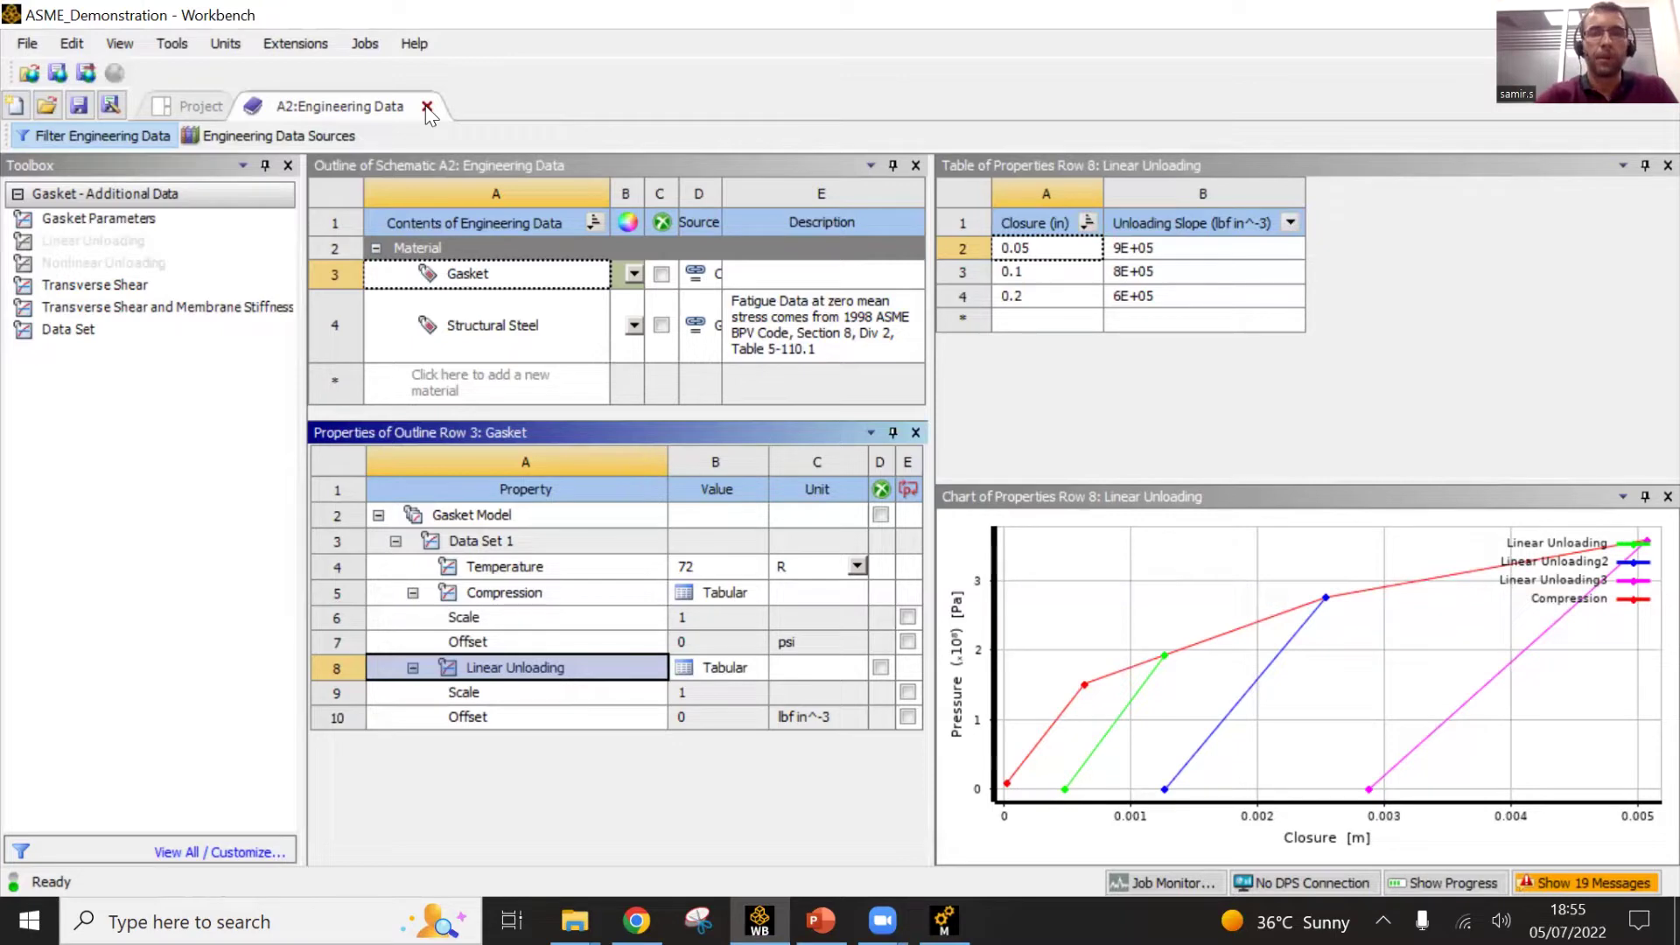
click(953, 919)
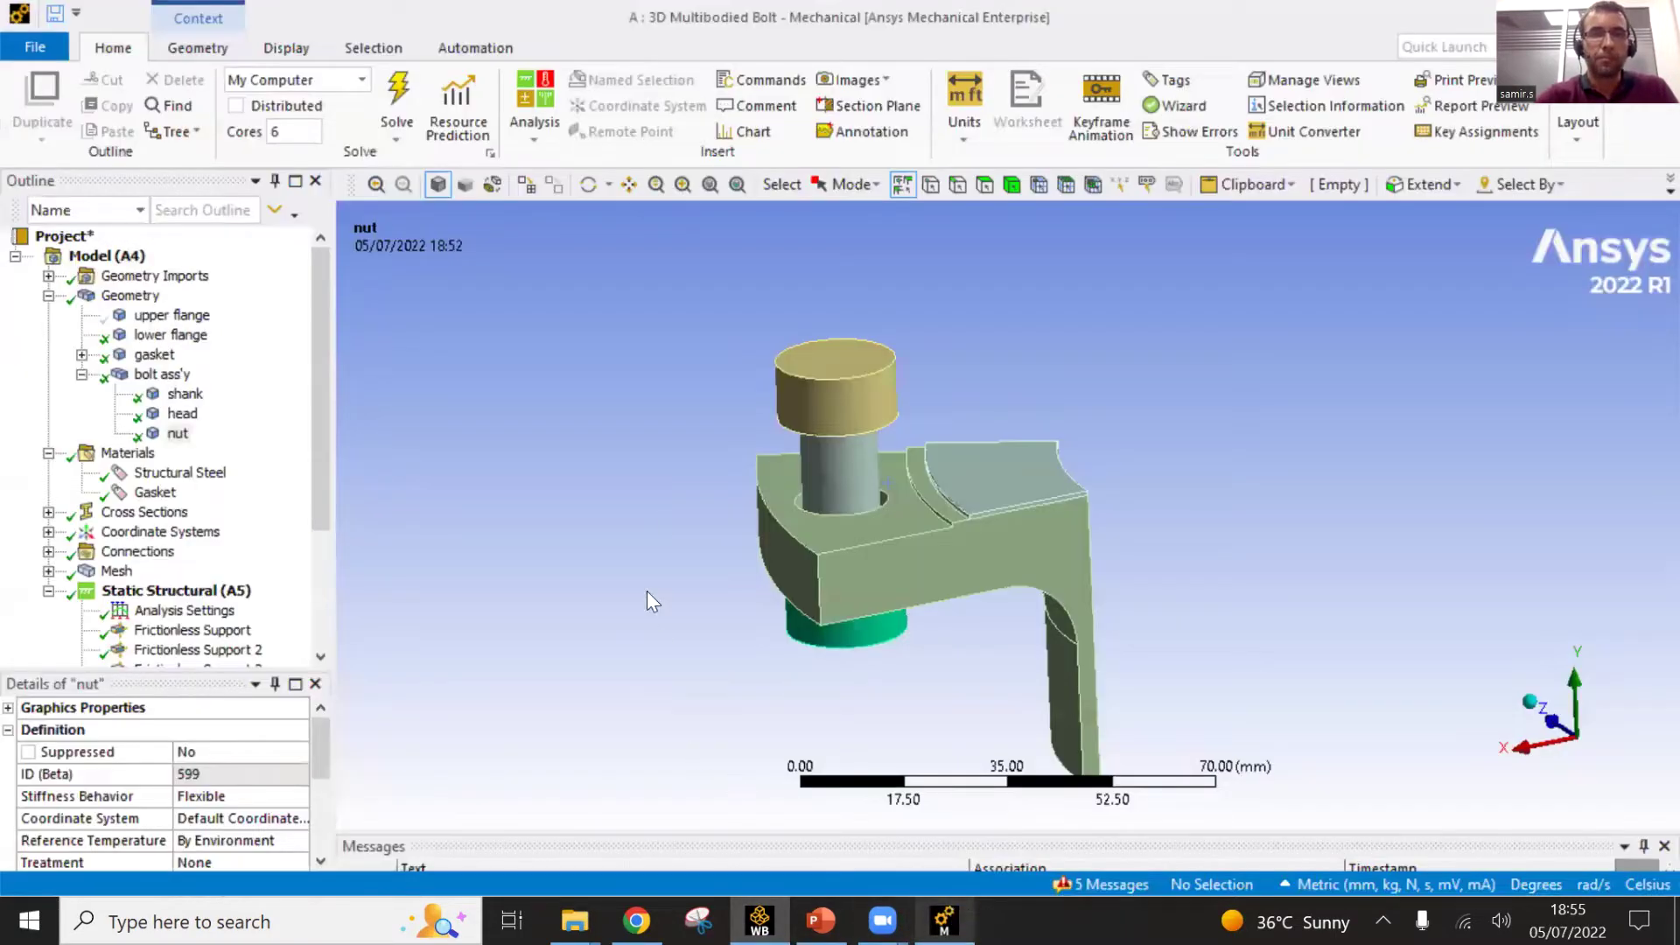
- Check the material assignments of the gasket and upper flange in the Details pane
middle_drag(644, 592, 683, 485)
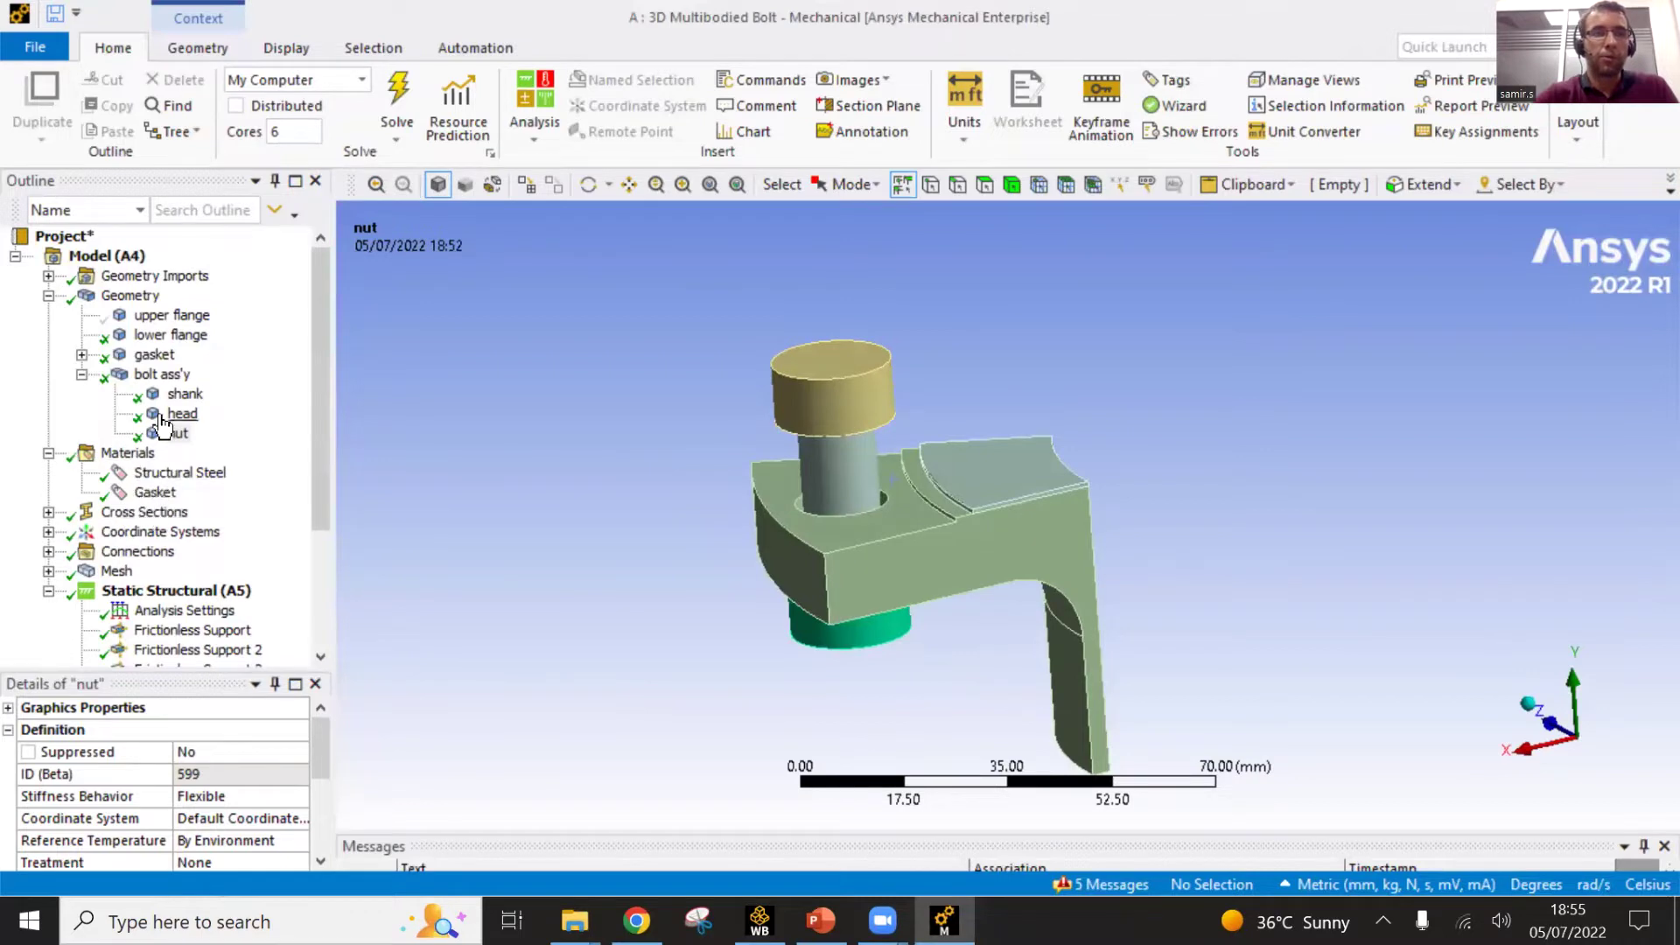
click(138, 357)
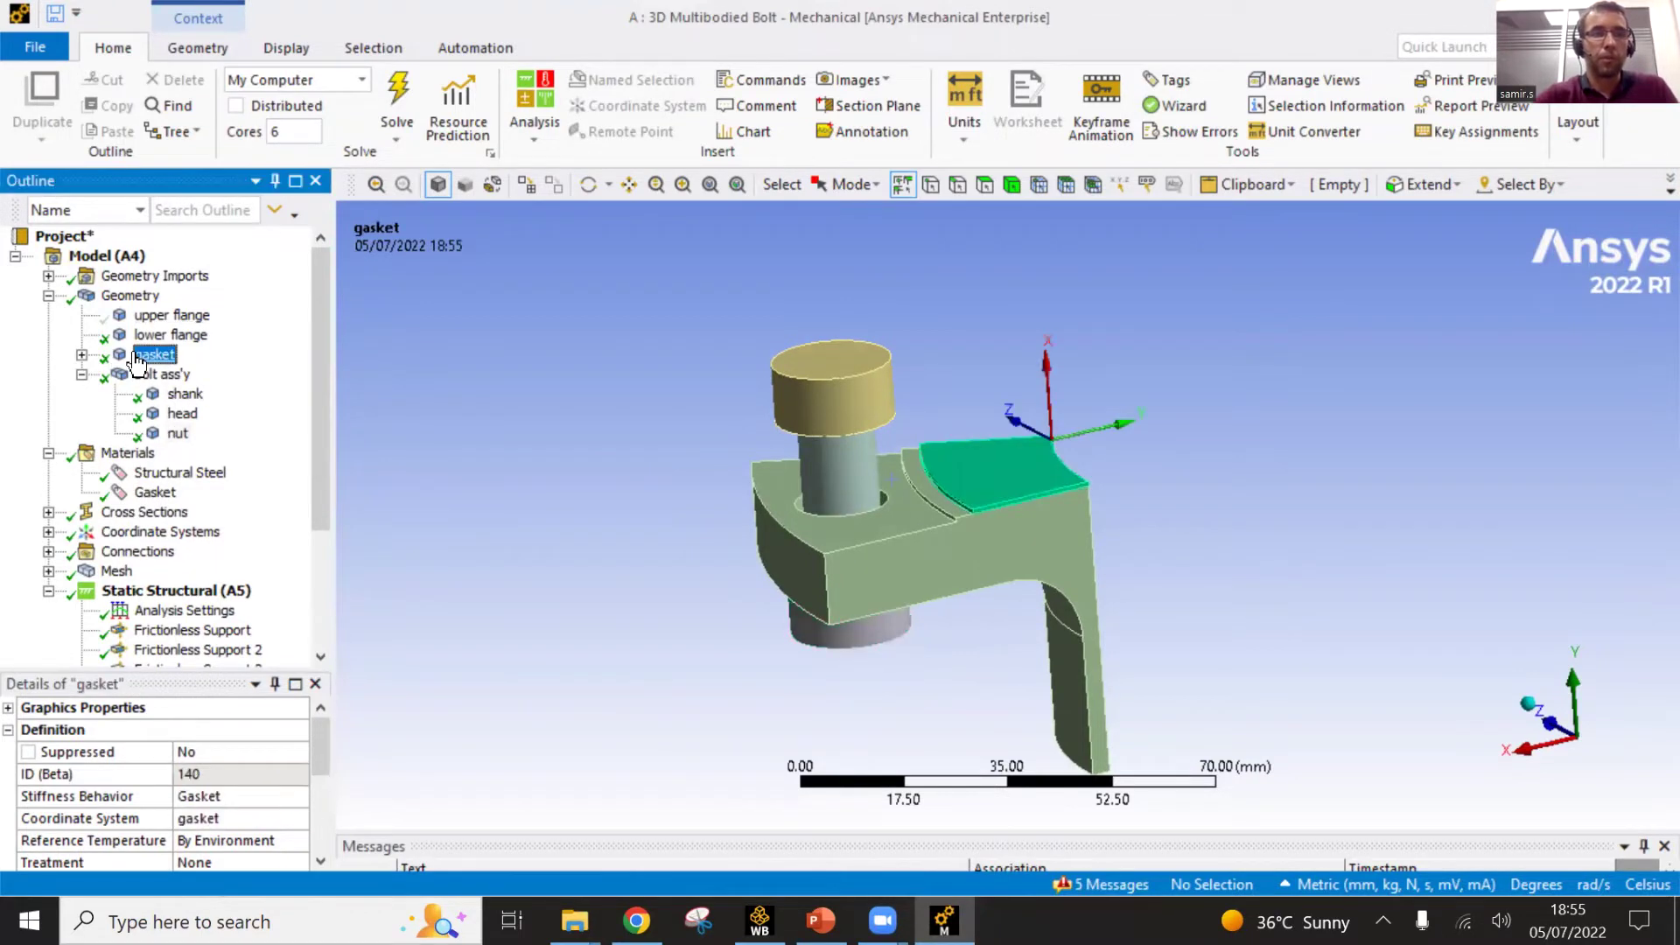
click(171, 315)
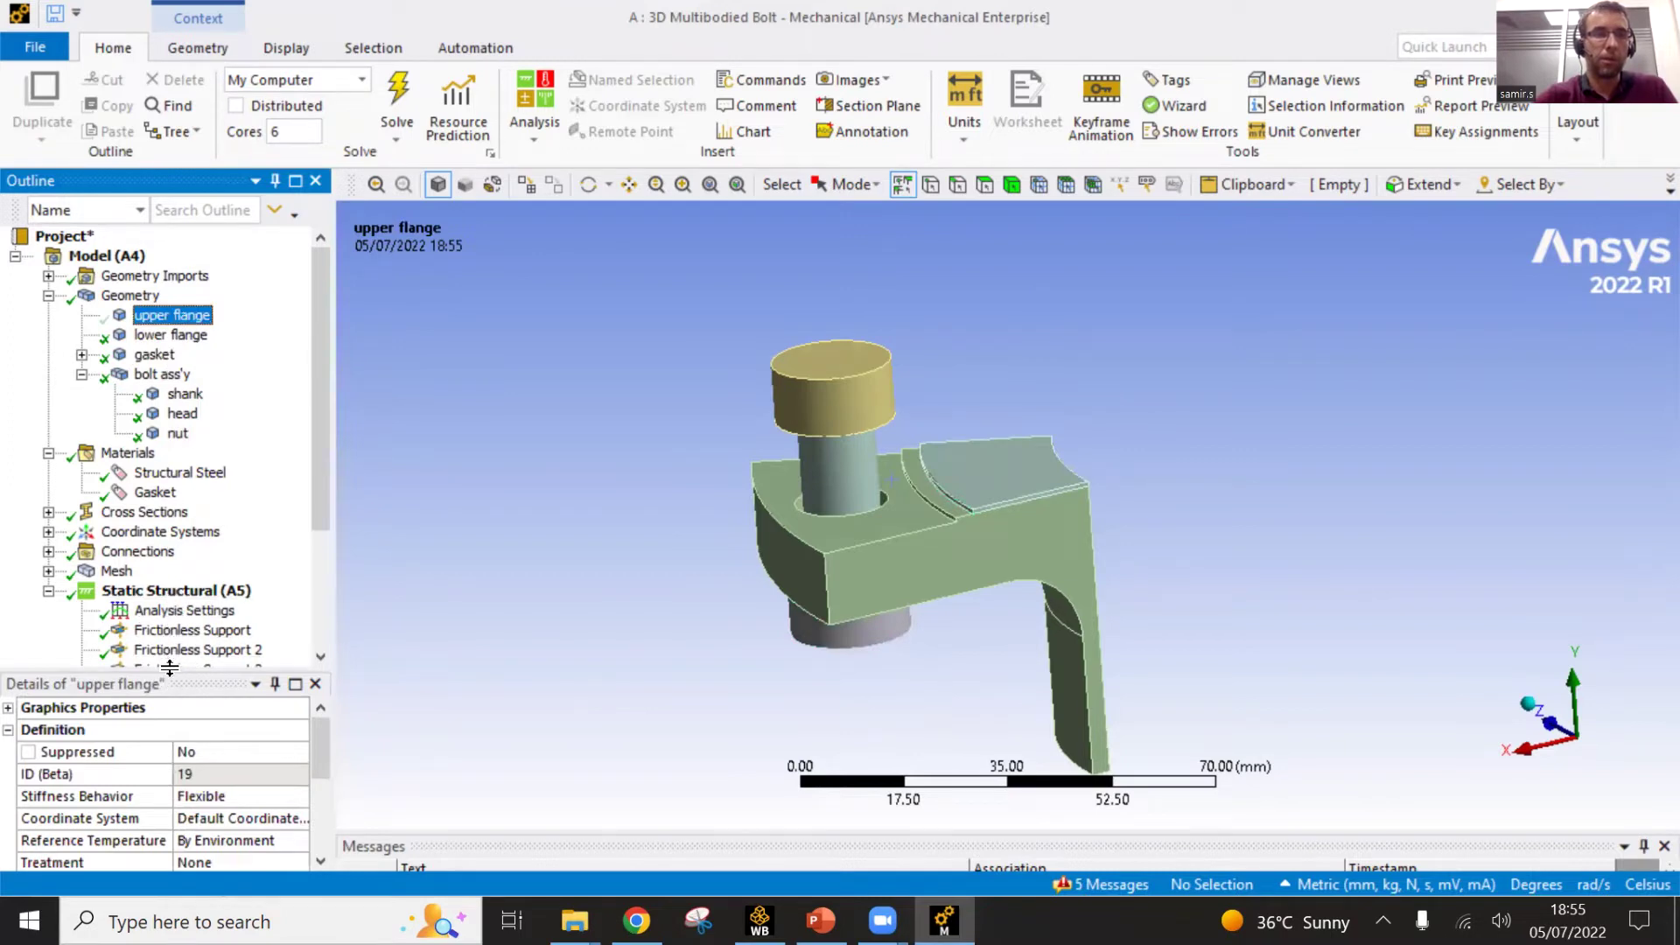
drag(169, 667, 169, 503)
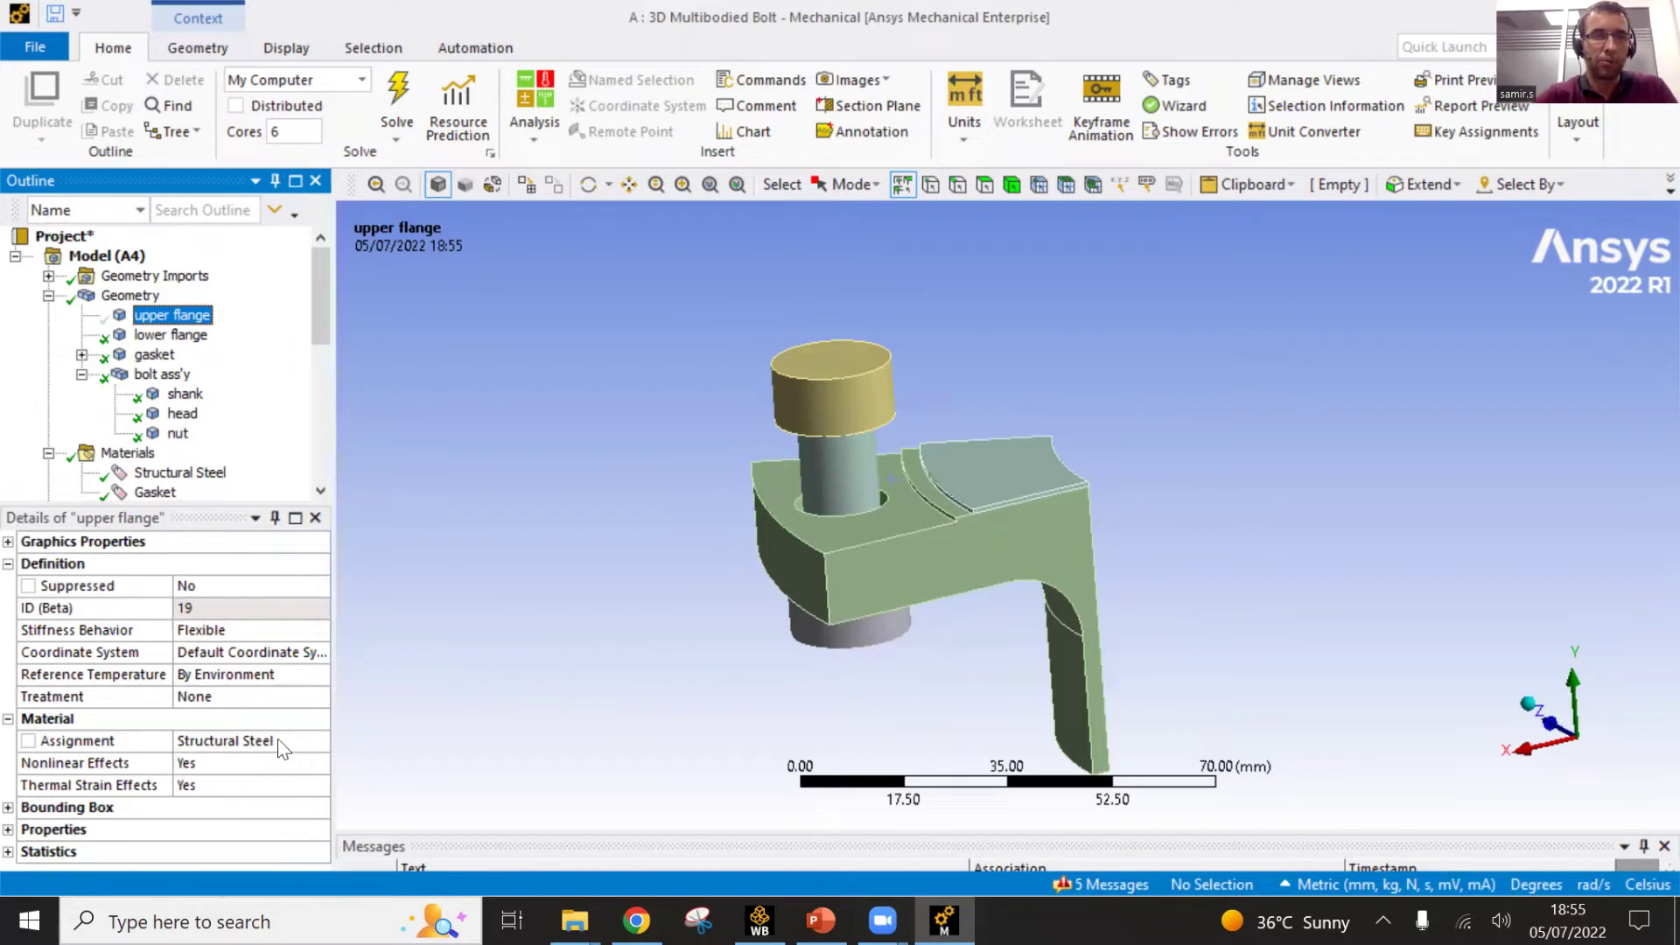
click(154, 354)
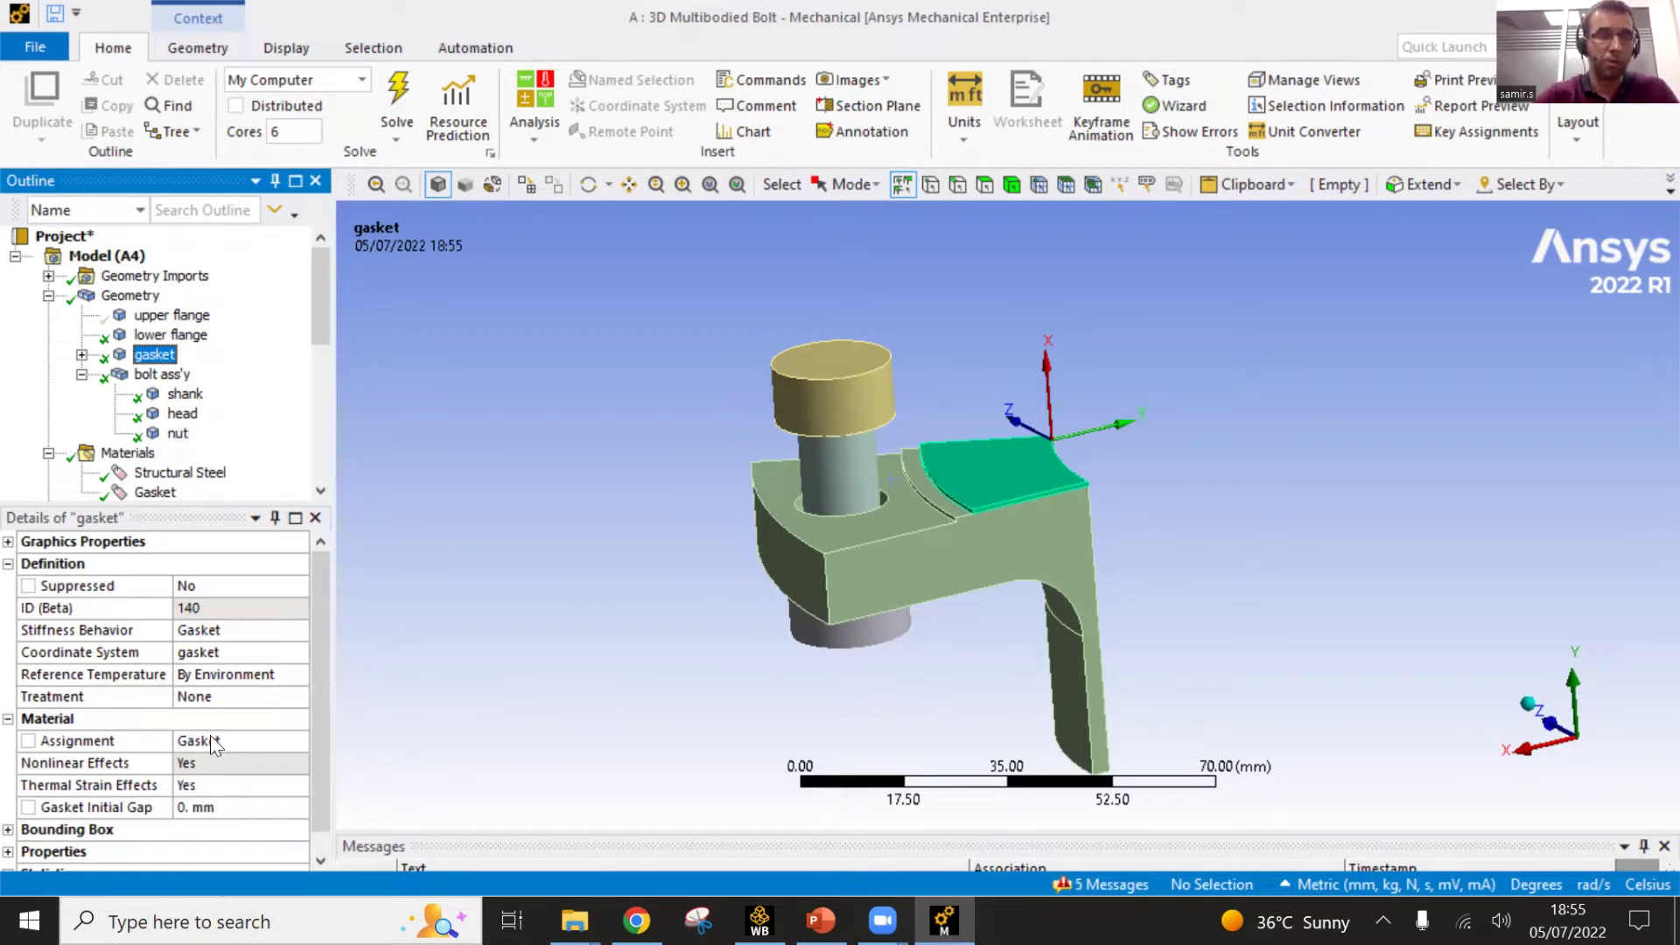
- Show all bodies again and display the model's coordinate systems, including the gasket's local system
right_click(574, 345)
click(691, 419)
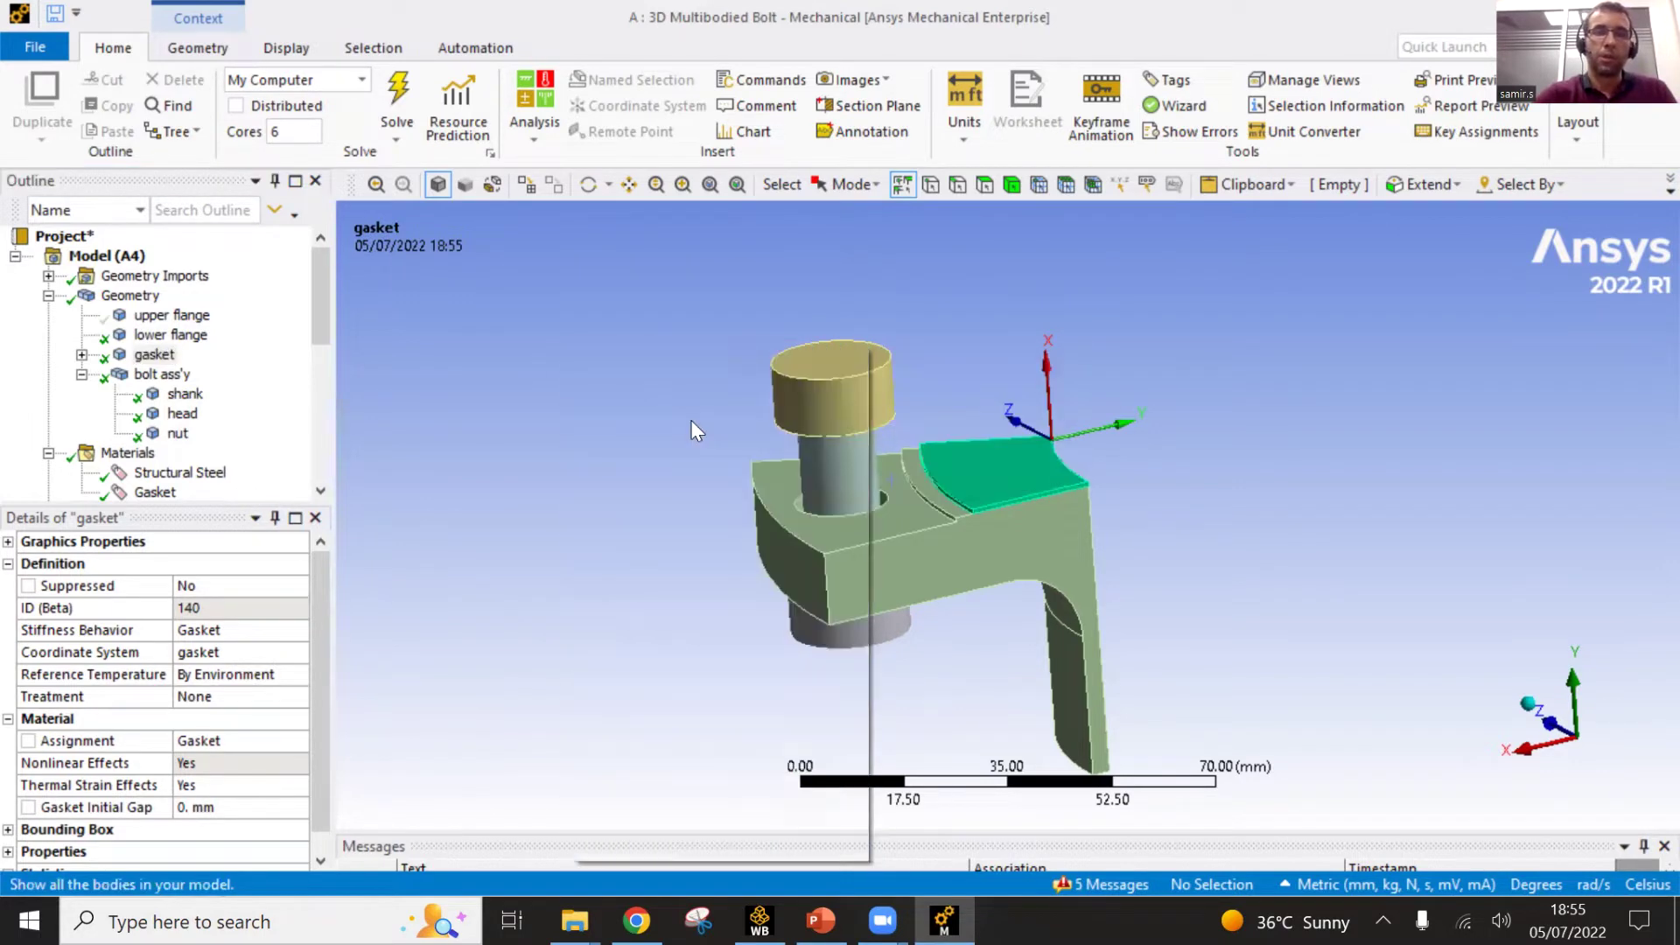
drag(232, 500, 232, 574)
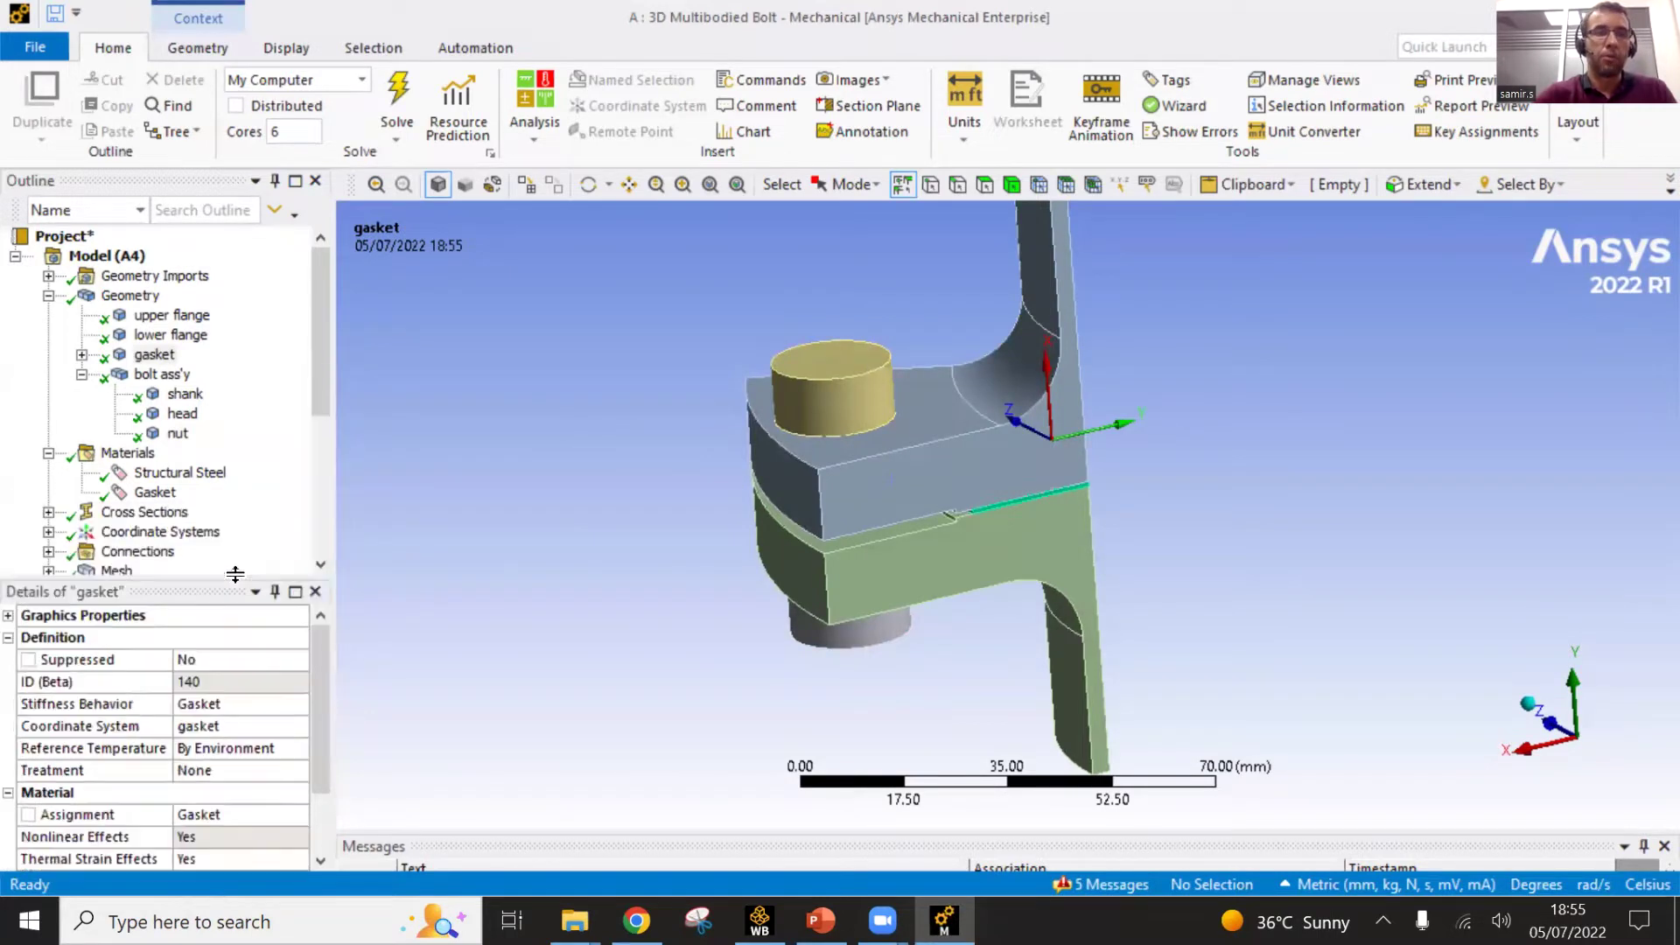
scroll(157, 457, down, 2)
scroll(158, 457, down, 1)
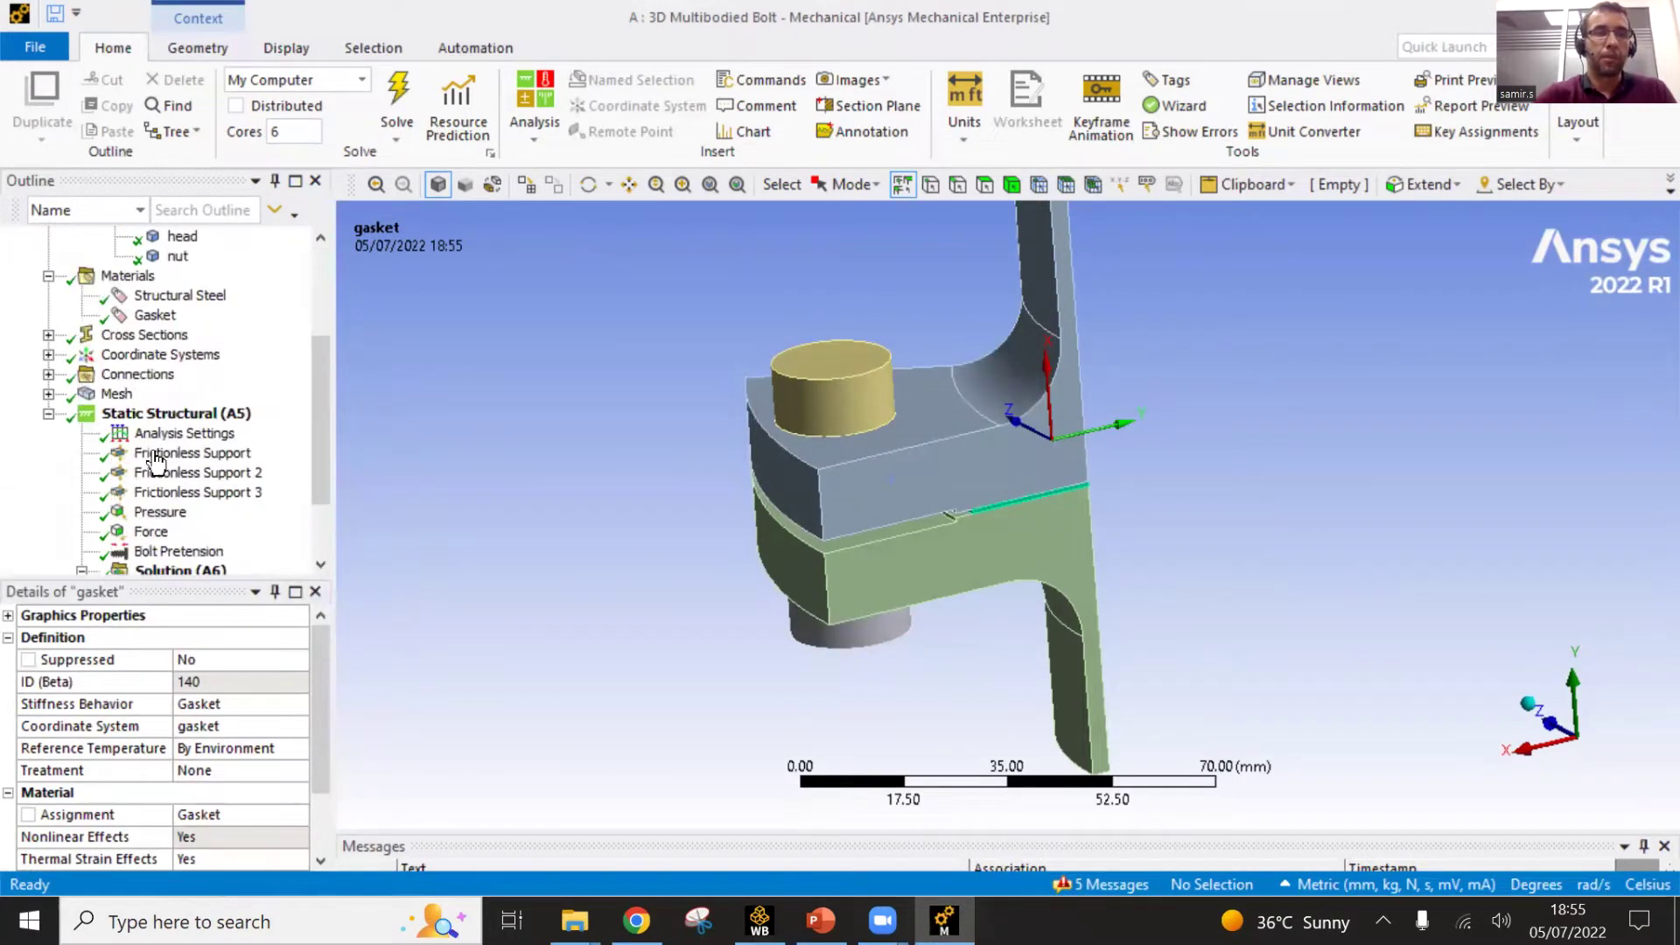
click(109, 355)
middle_drag(1167, 411, 1102, 441)
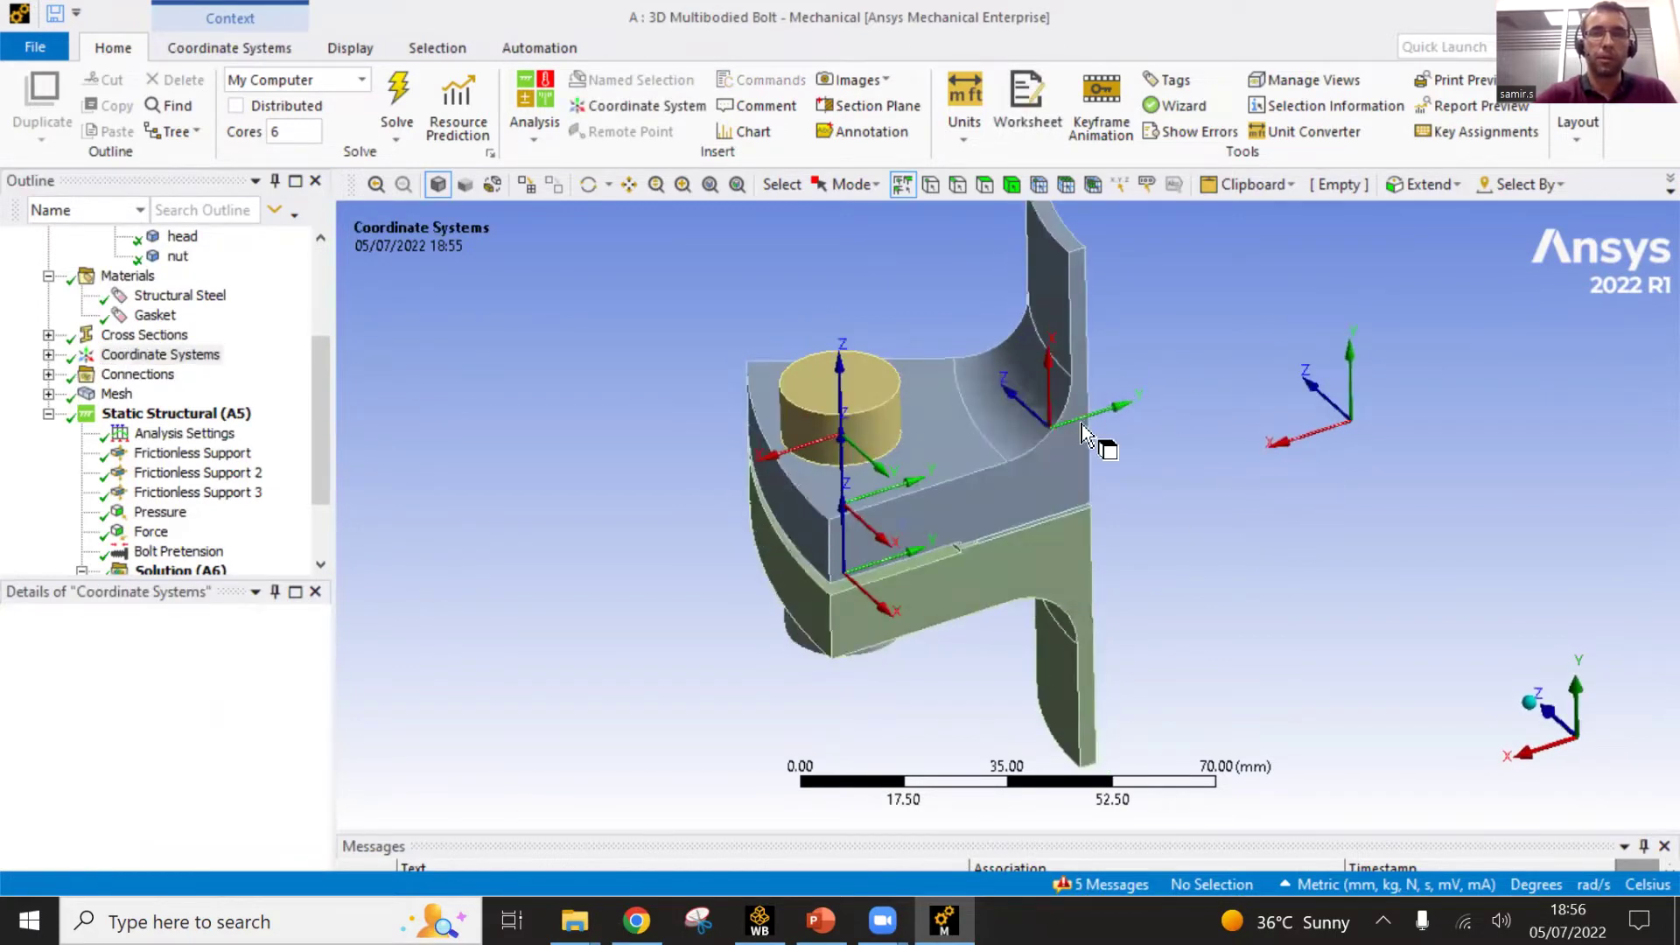
- Inspect the frictional gasket-to-upper-flange contact faces in the contact and target previews
click(48, 375)
click(81, 395)
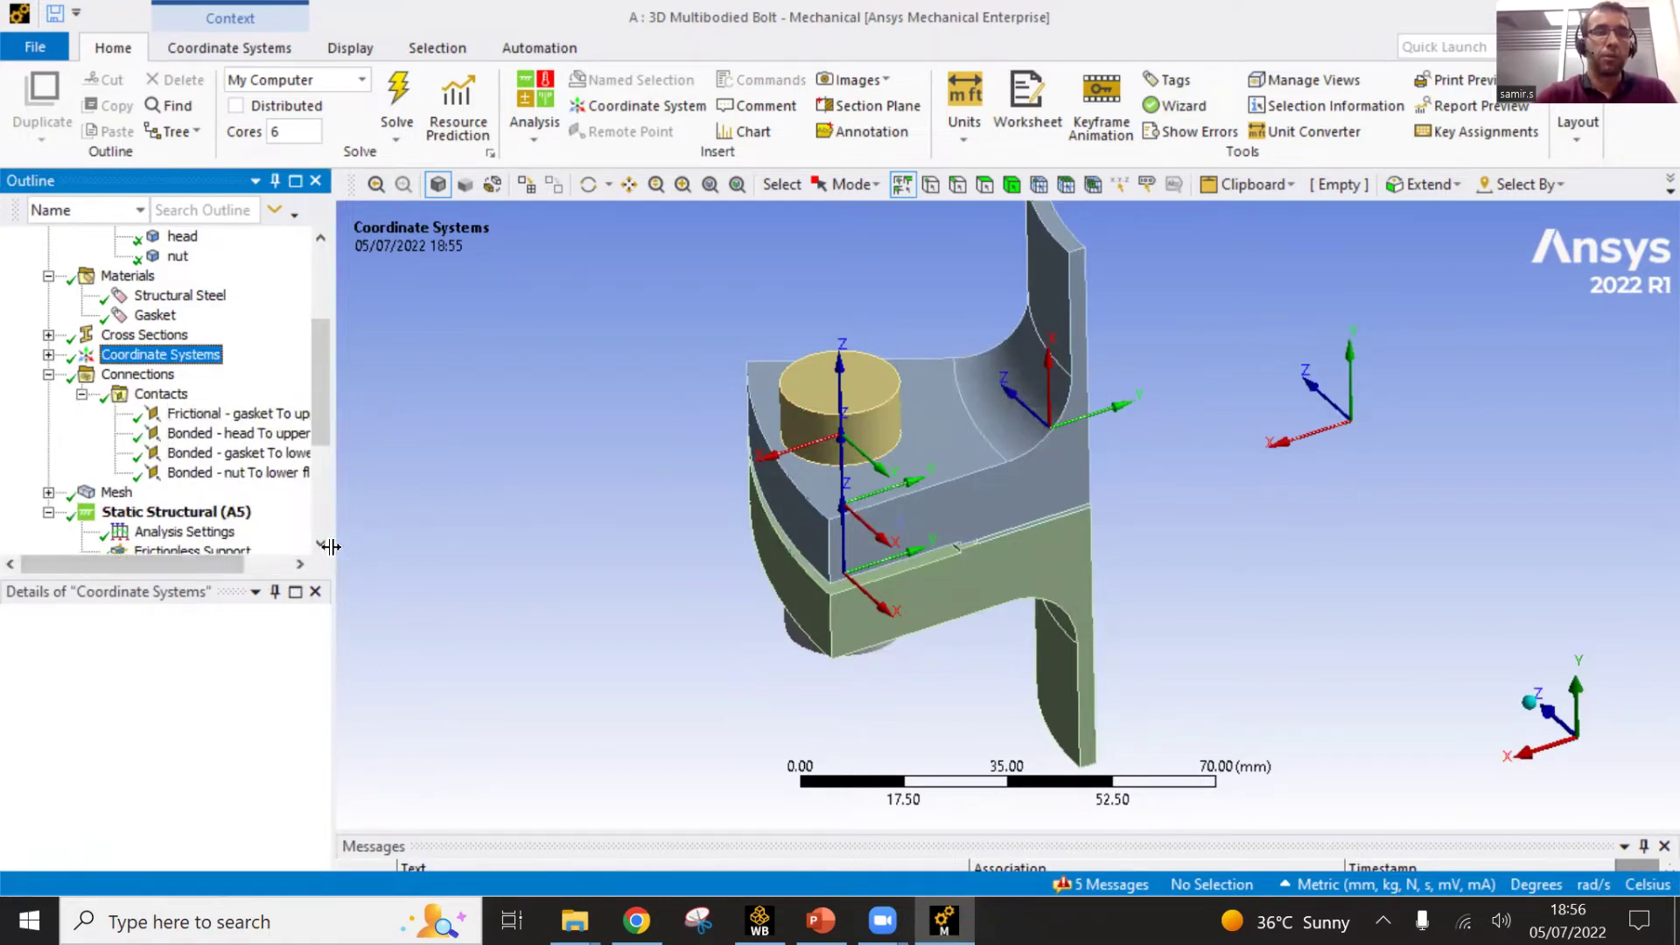
drag(331, 547, 403, 551)
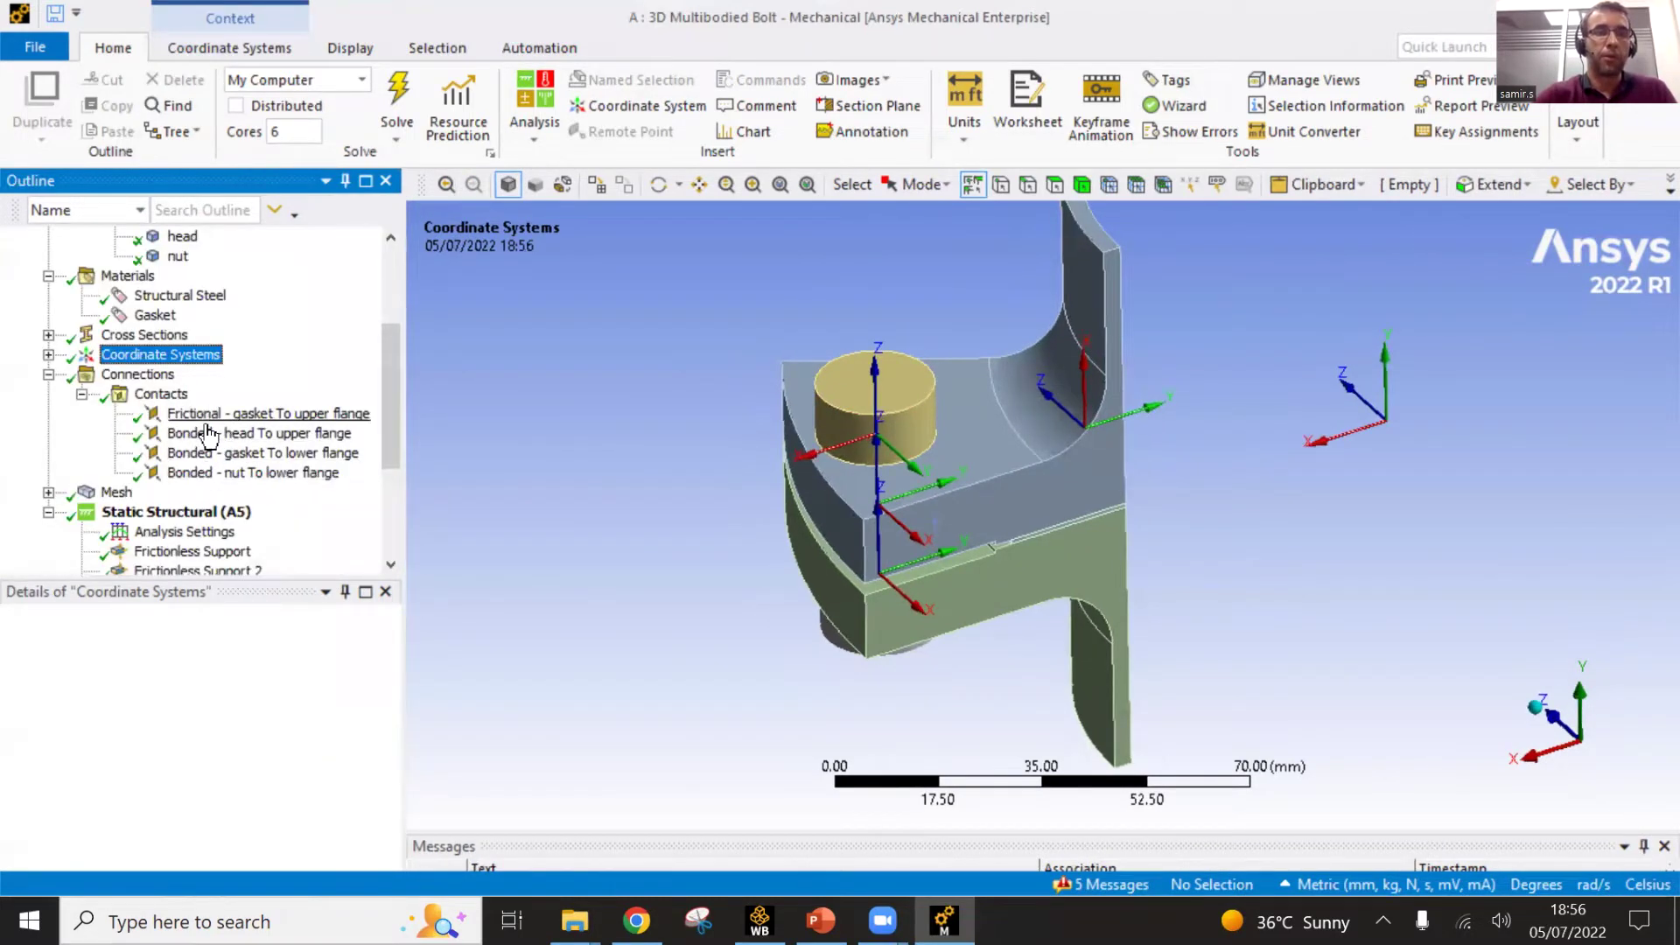
click(211, 418)
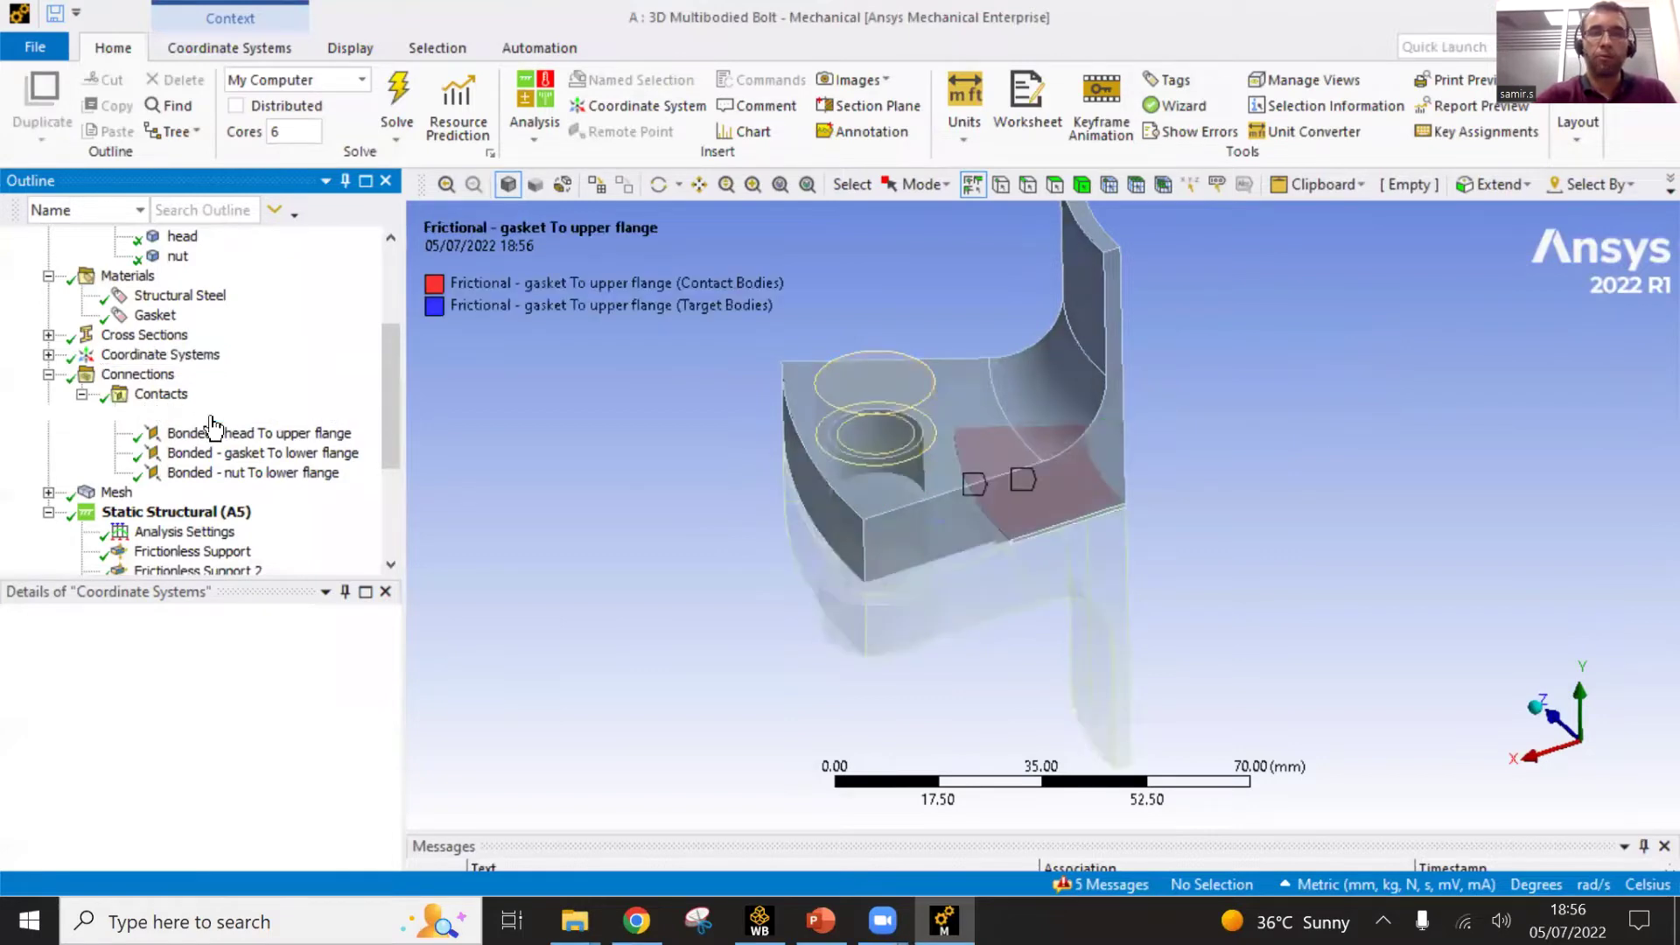
mouse_move(831, 525)
middle_down()
mouse_move(813, 487)
mouse_move(800, 505)
mouse_move(833, 505)
middle_up()
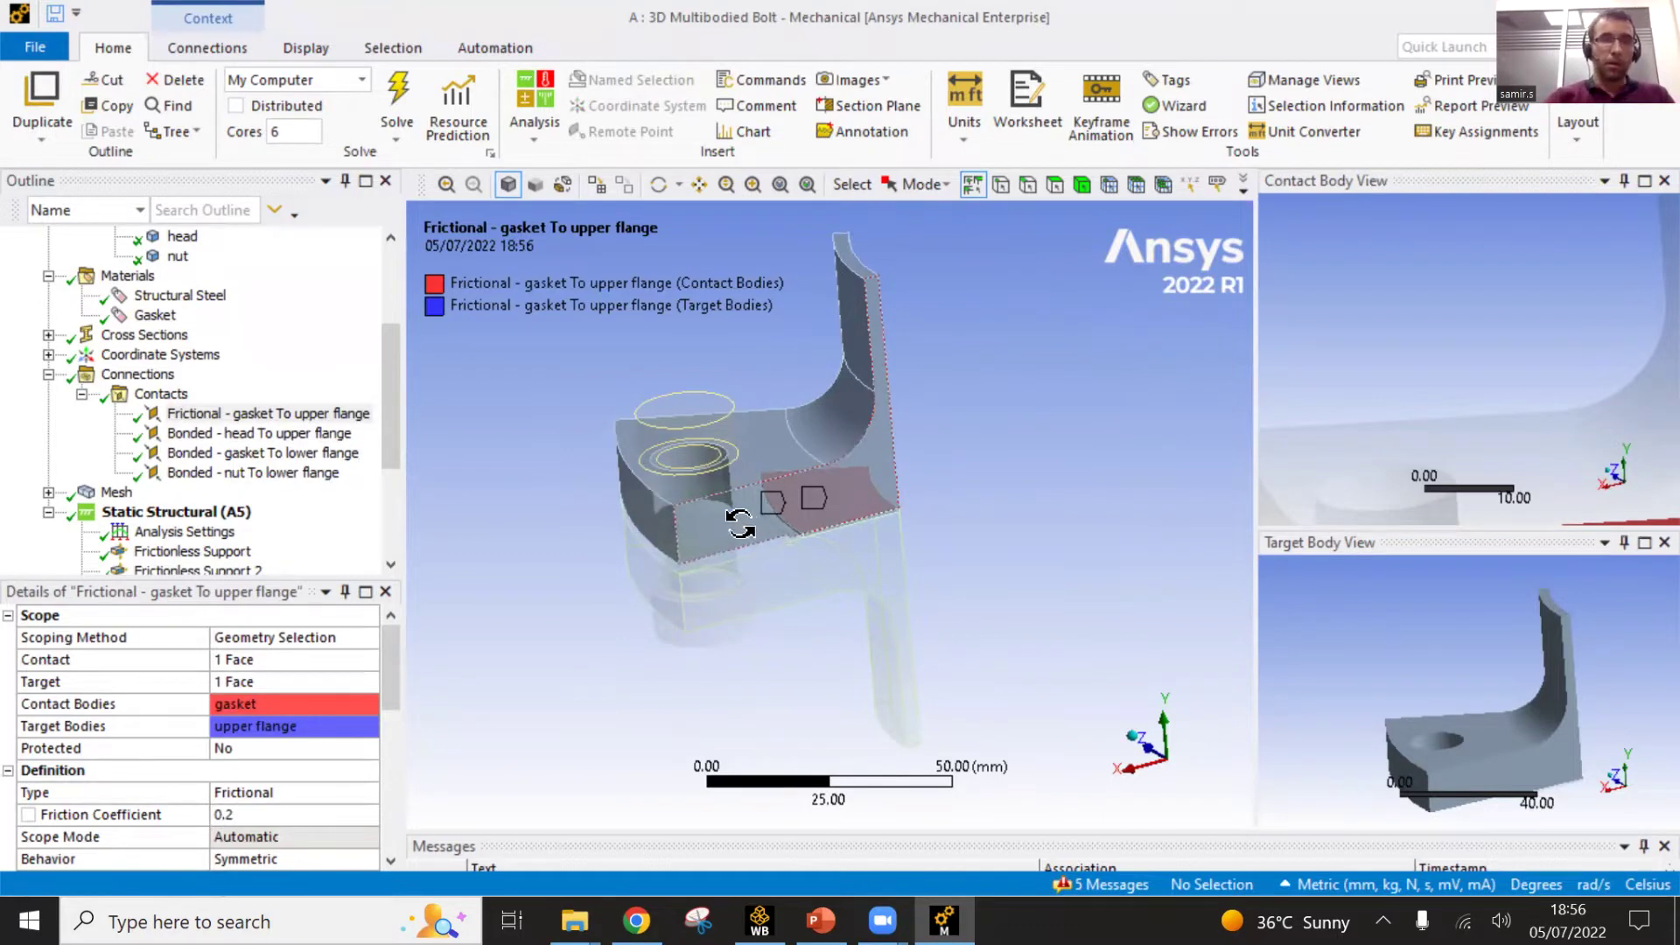
middle_drag(735, 512, 854, 464)
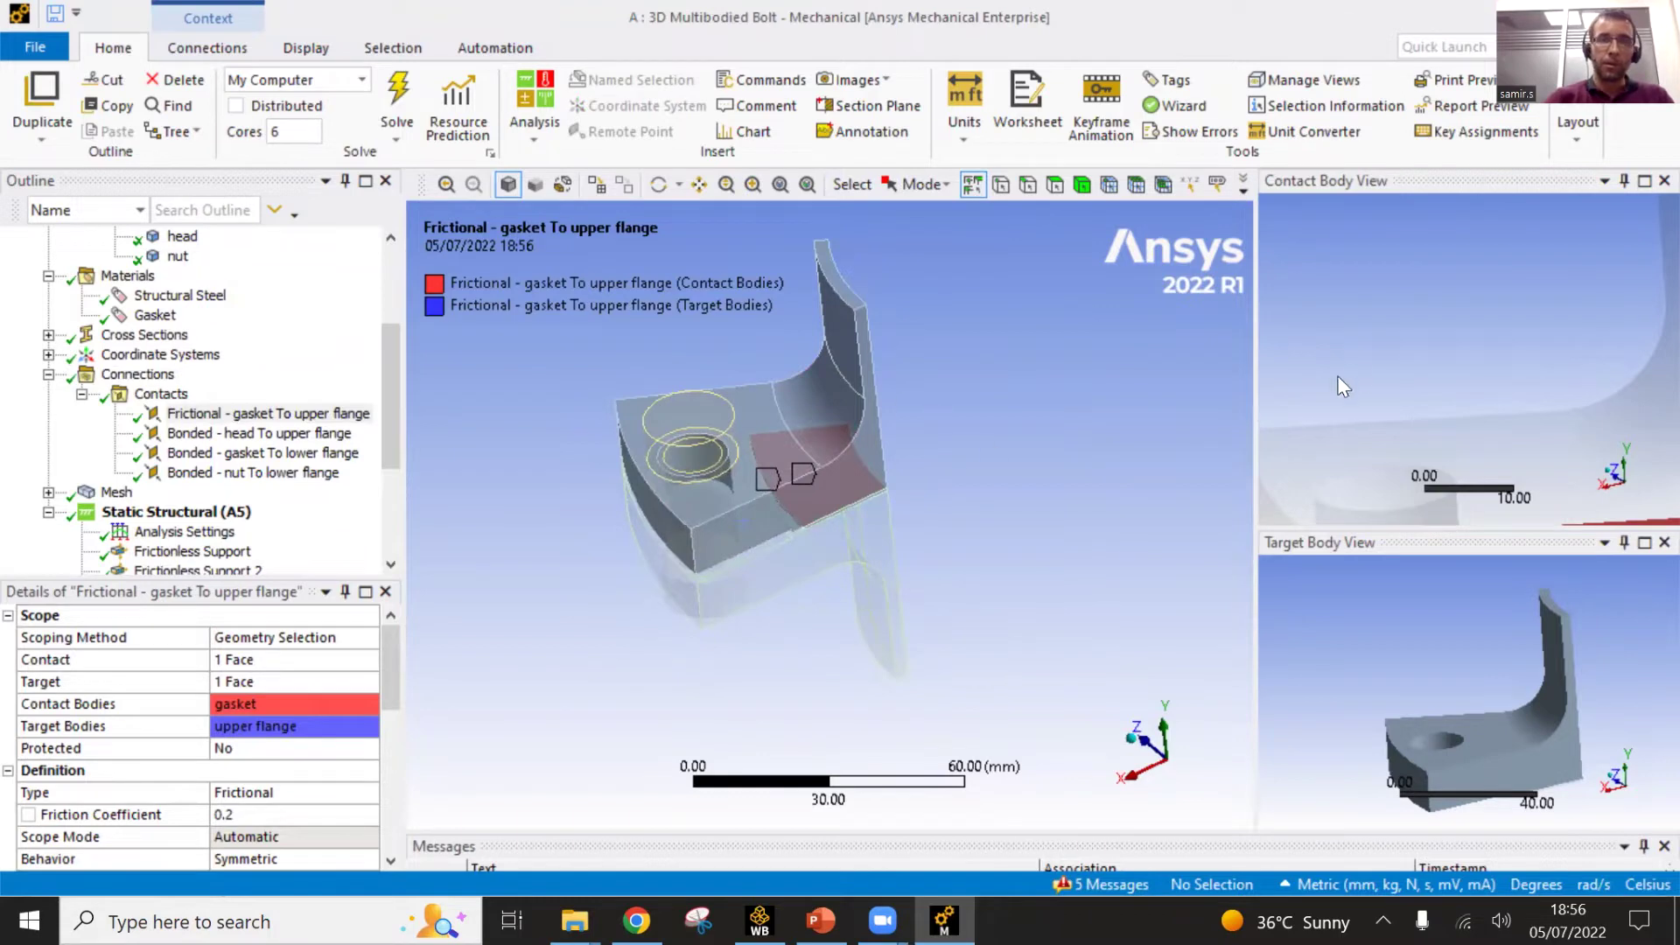
drag(1258, 377, 1216, 378)
scroll(1428, 433, down, 3)
middle_drag(1357, 330, 1461, 374)
middle_drag(1482, 706, 1432, 672)
scroll(1434, 672, up, 2)
middle_drag(1429, 589, 1452, 629)
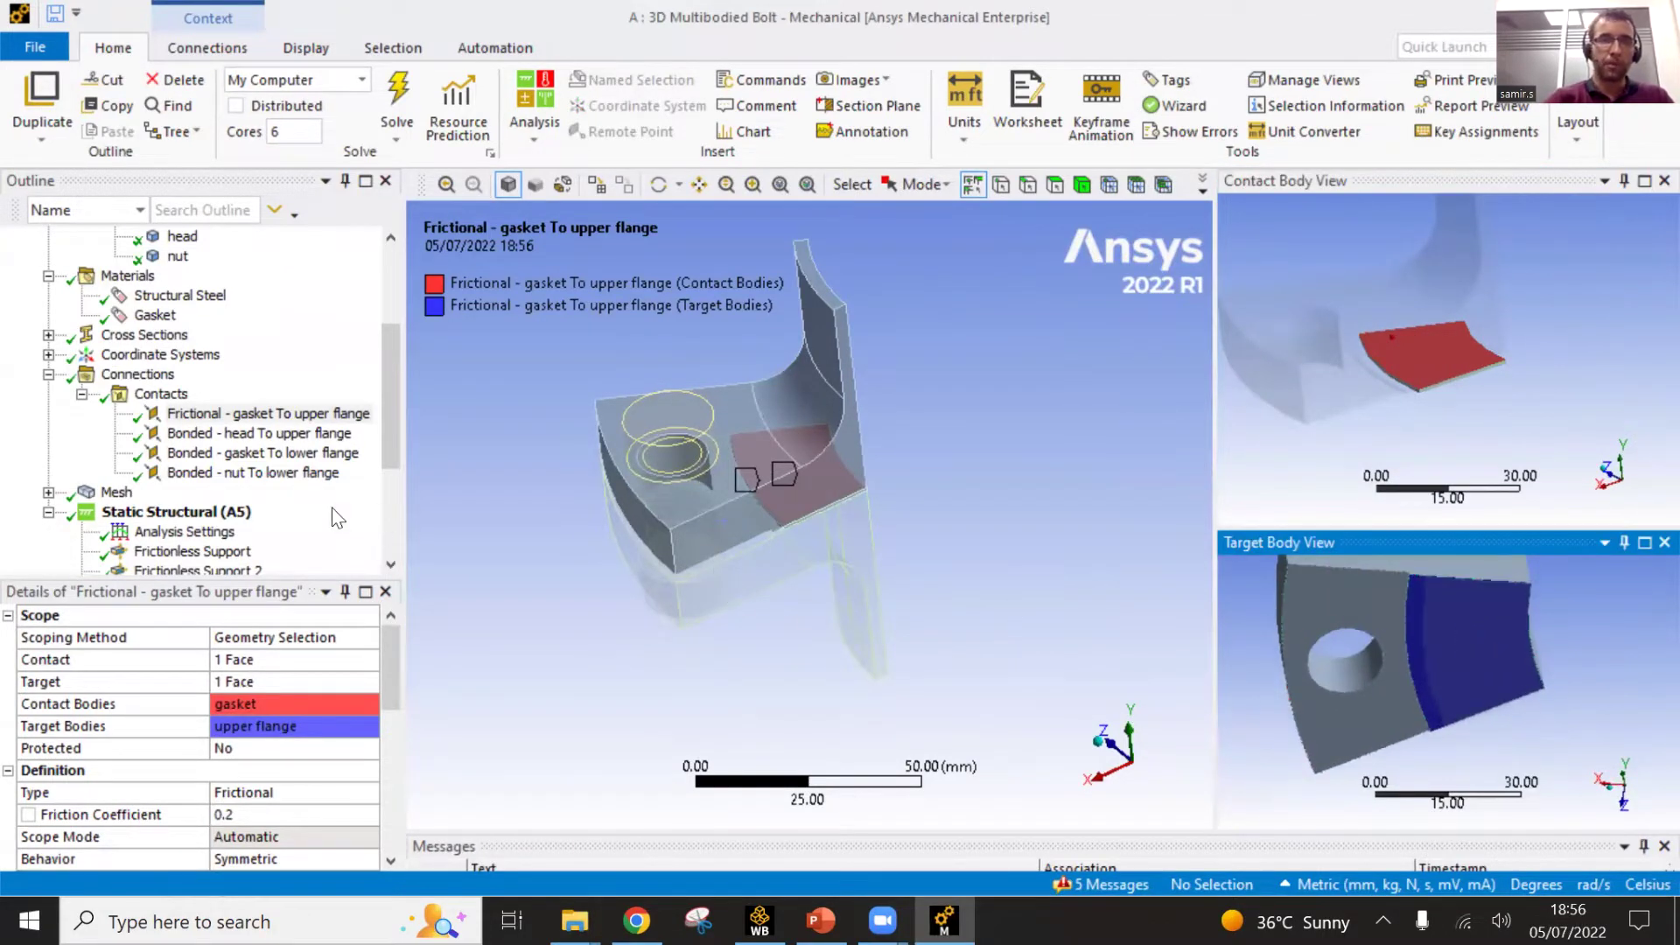
- Inspect the bonded gasket-to-lower-flange and head-to-upper-flange contacts in the previews
click(325, 455)
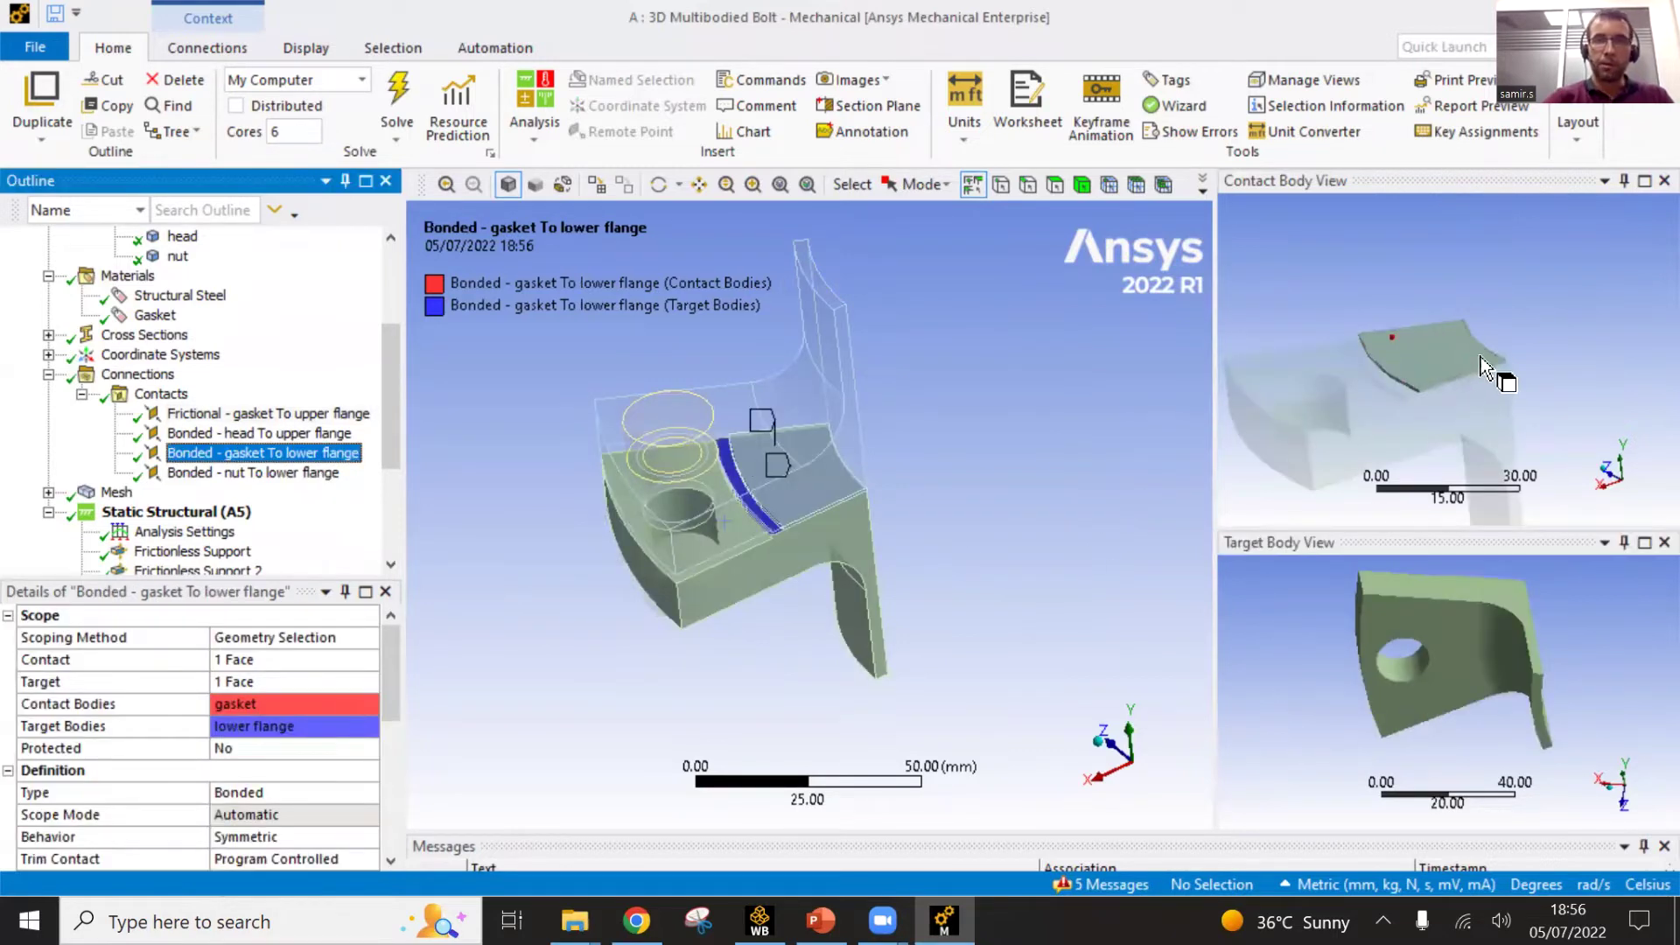
middle_drag(1453, 368, 1454, 407)
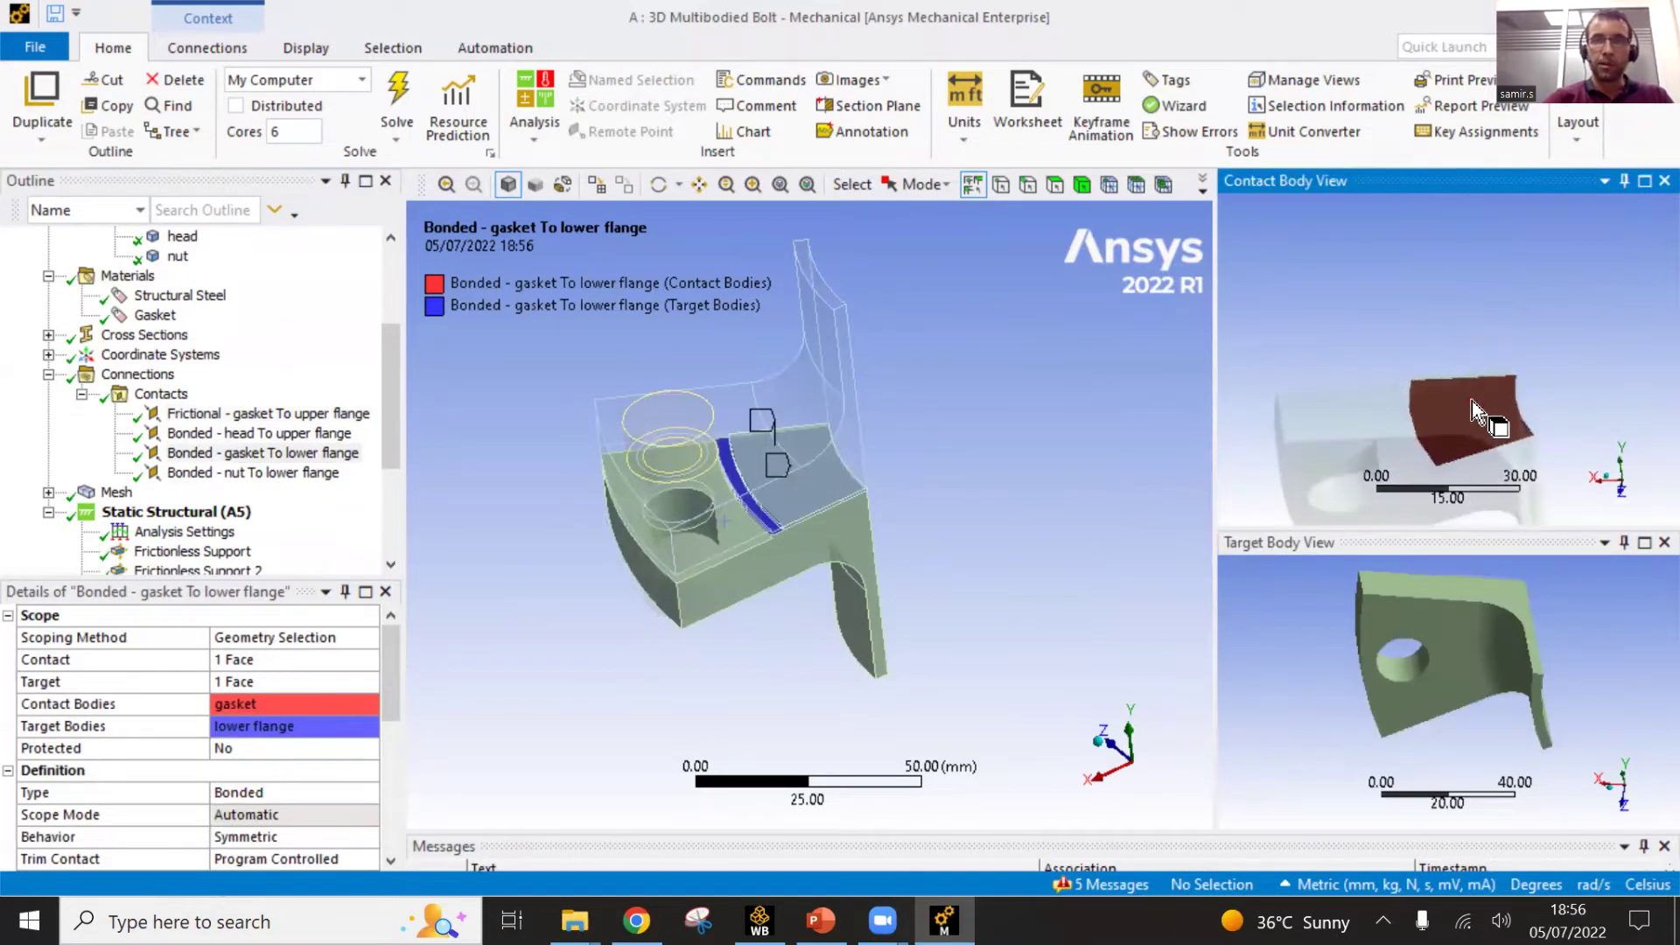
middle_drag(1483, 623, 1420, 623)
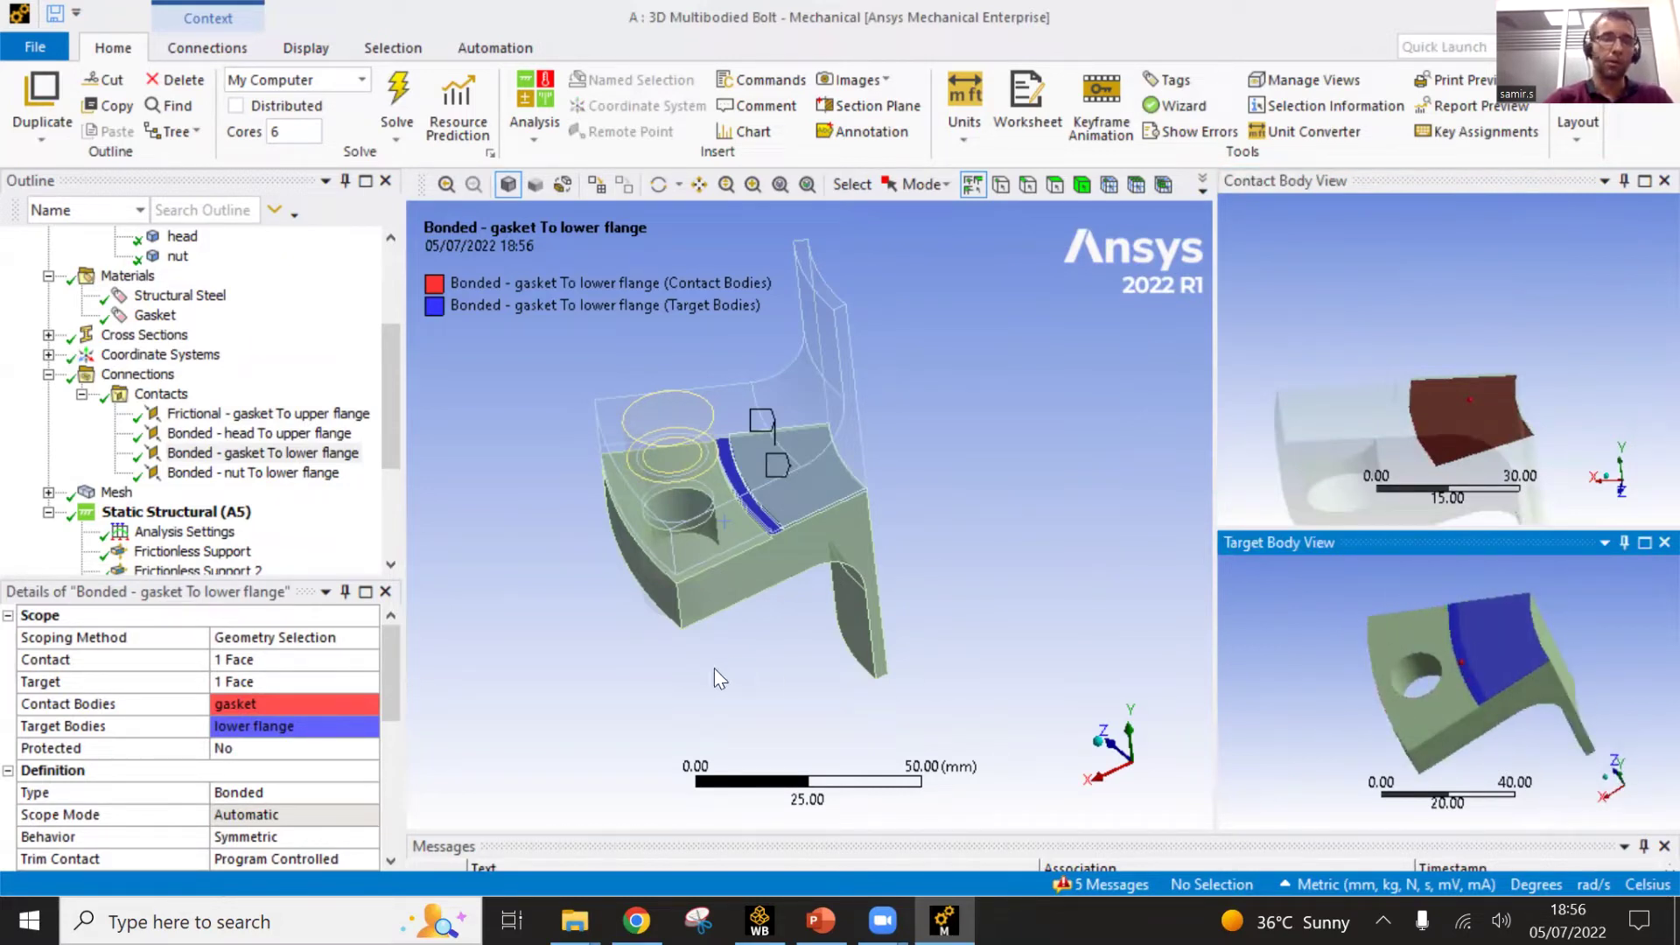
click(289, 434)
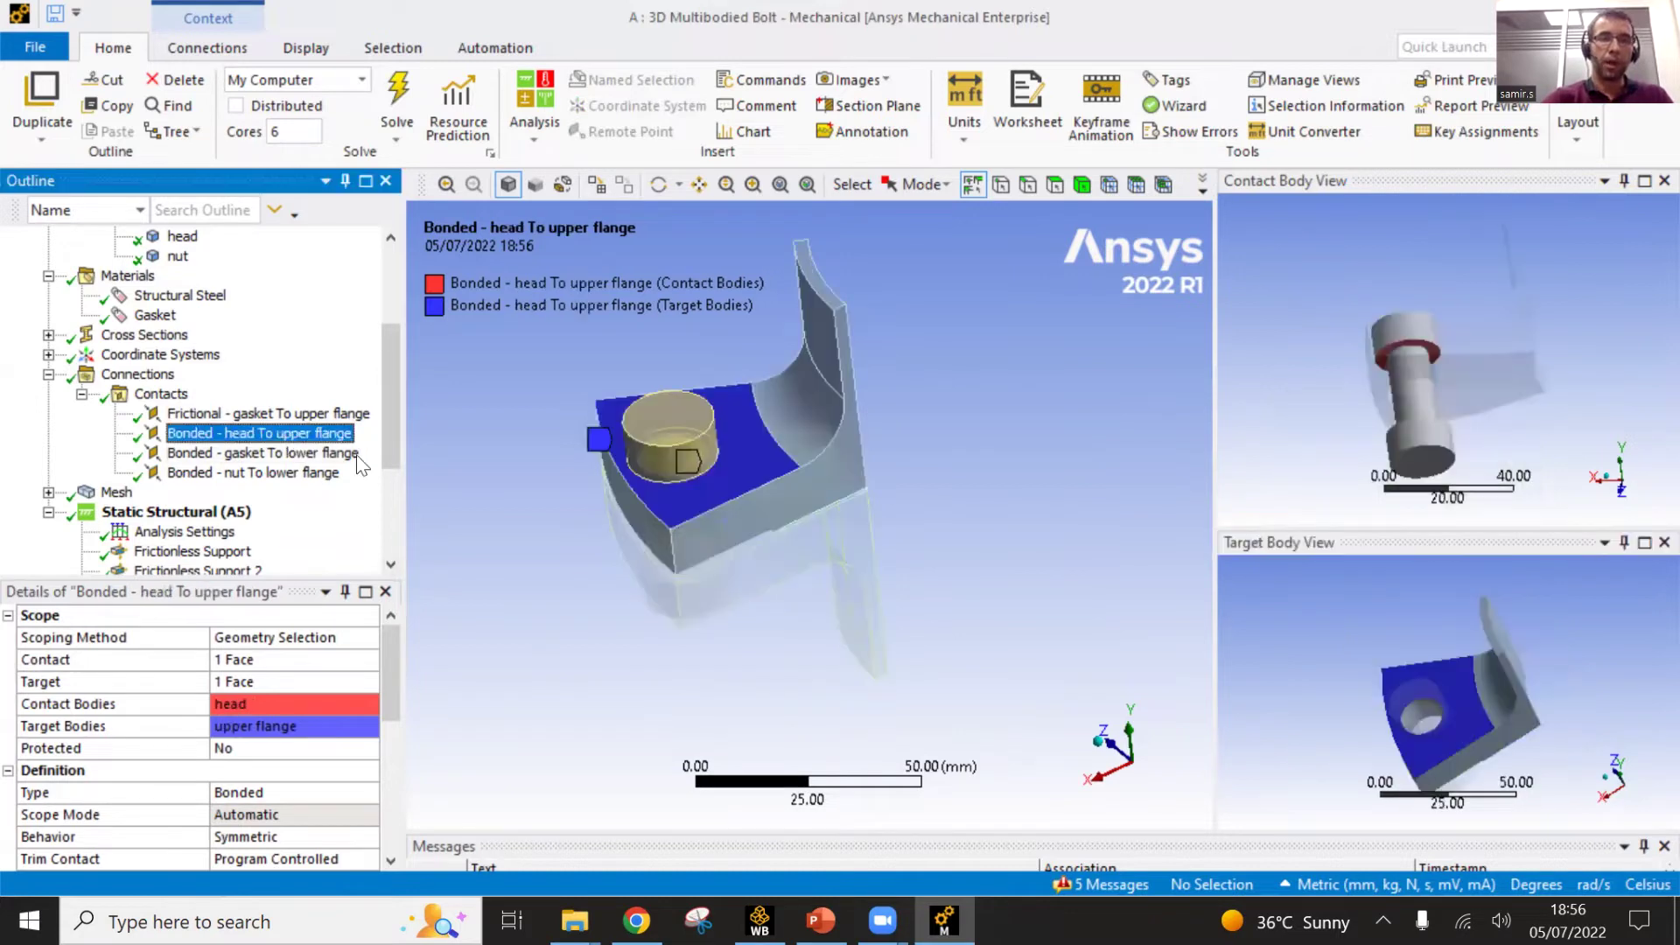
middle_drag(735, 488, 756, 481)
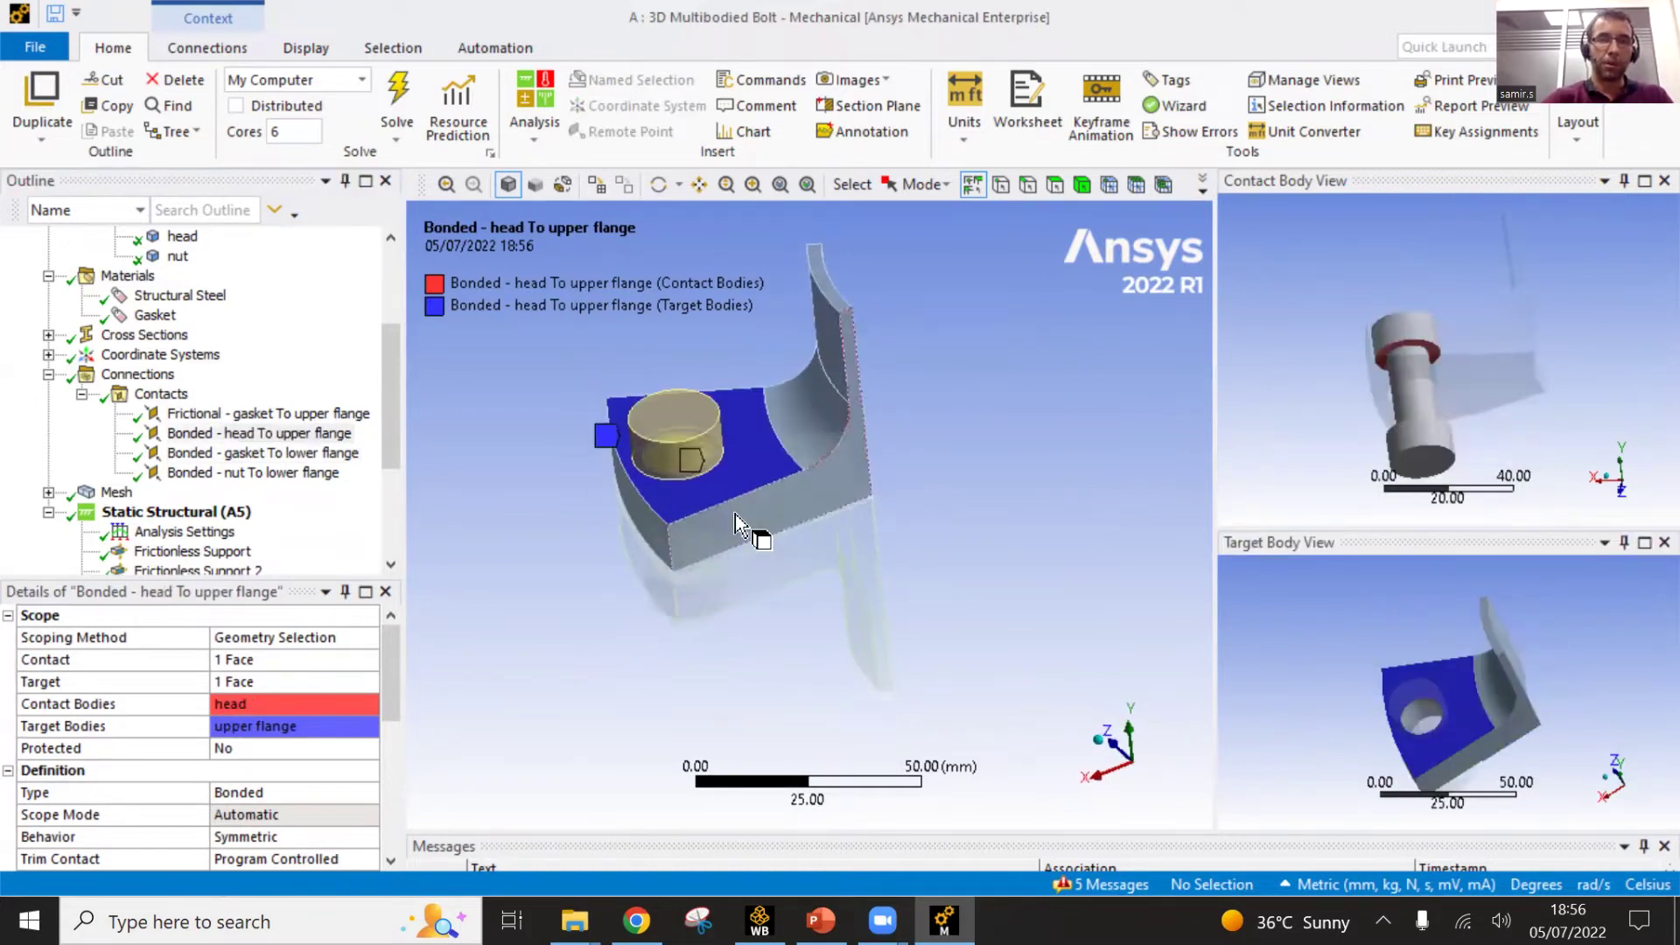
scroll(1410, 378, up, 3)
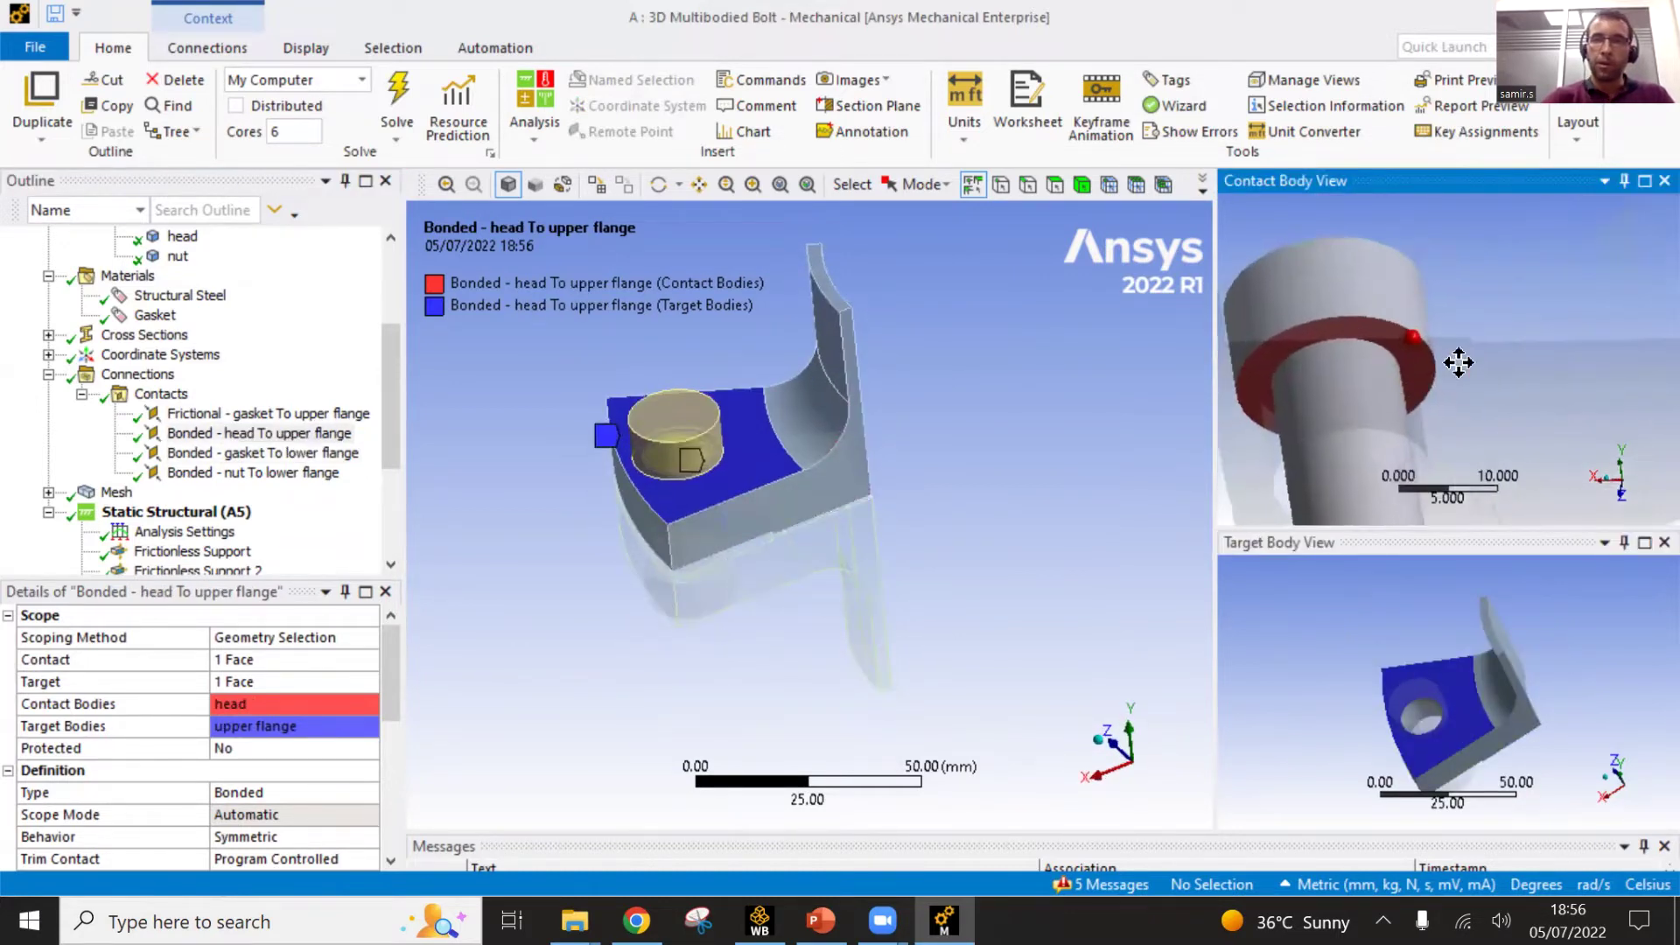
ctrl+middle_drag(1458, 362, 1356, 344)
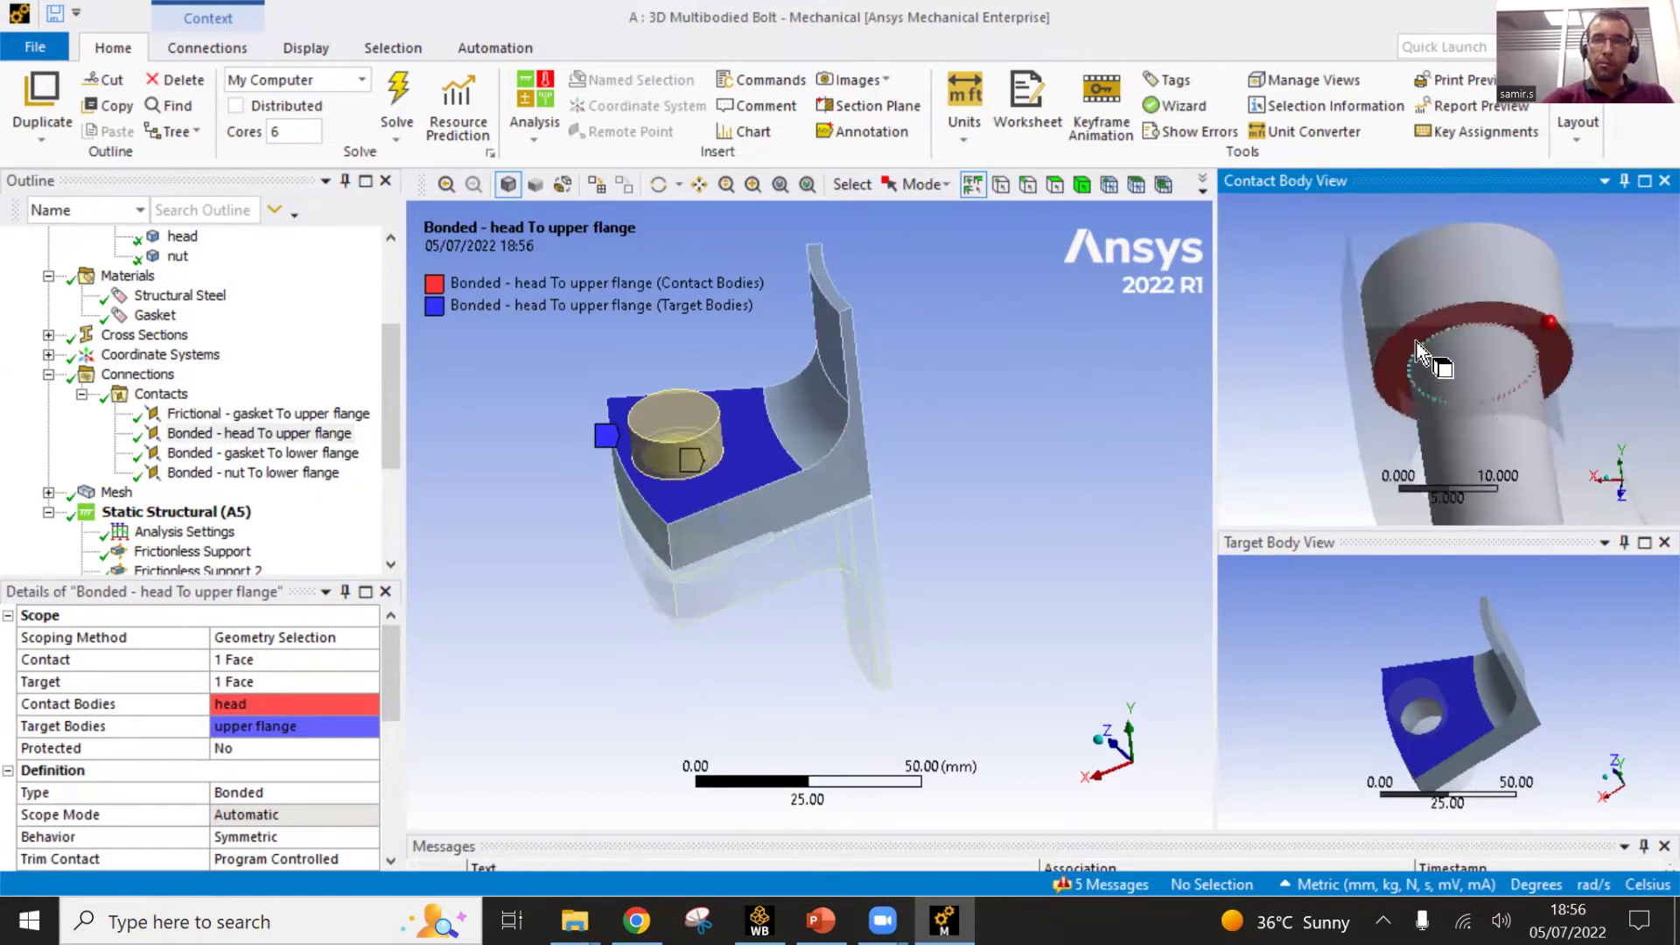
scroll(1405, 340, down, 5)
mouse_move(1408, 683)
middle_down()
mouse_move(1374, 652)
mouse_move(1398, 667)
middle_up()
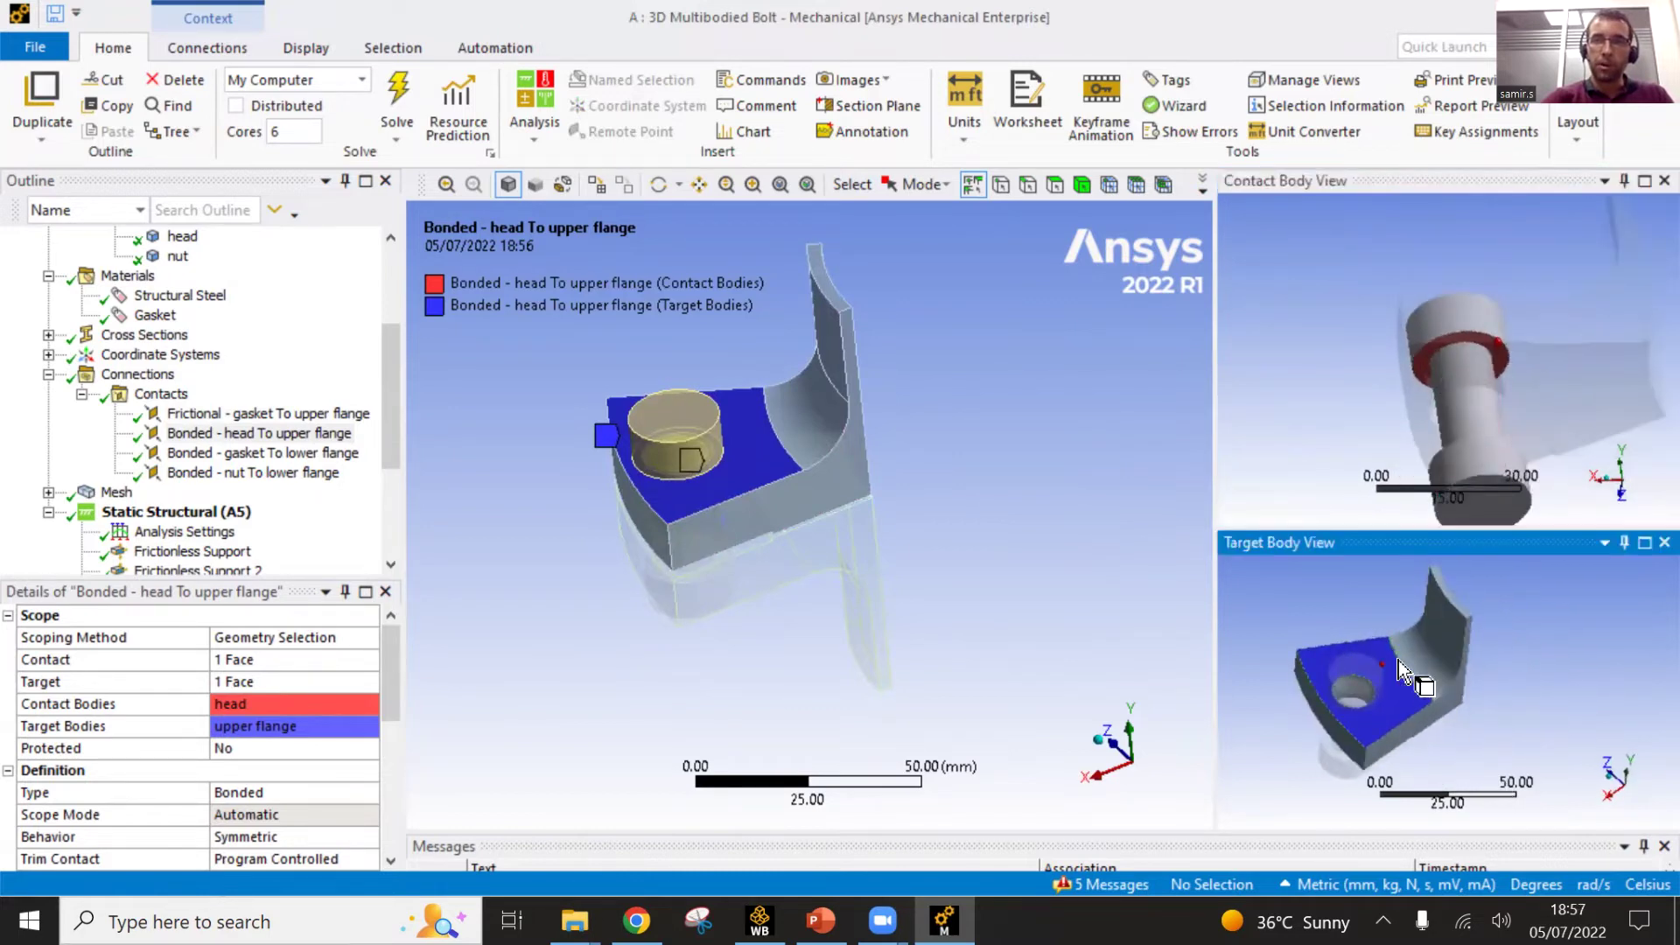
- Inspect the bonded nut-to-lower-flange contact, showing the nut ring and flange face
click(223, 476)
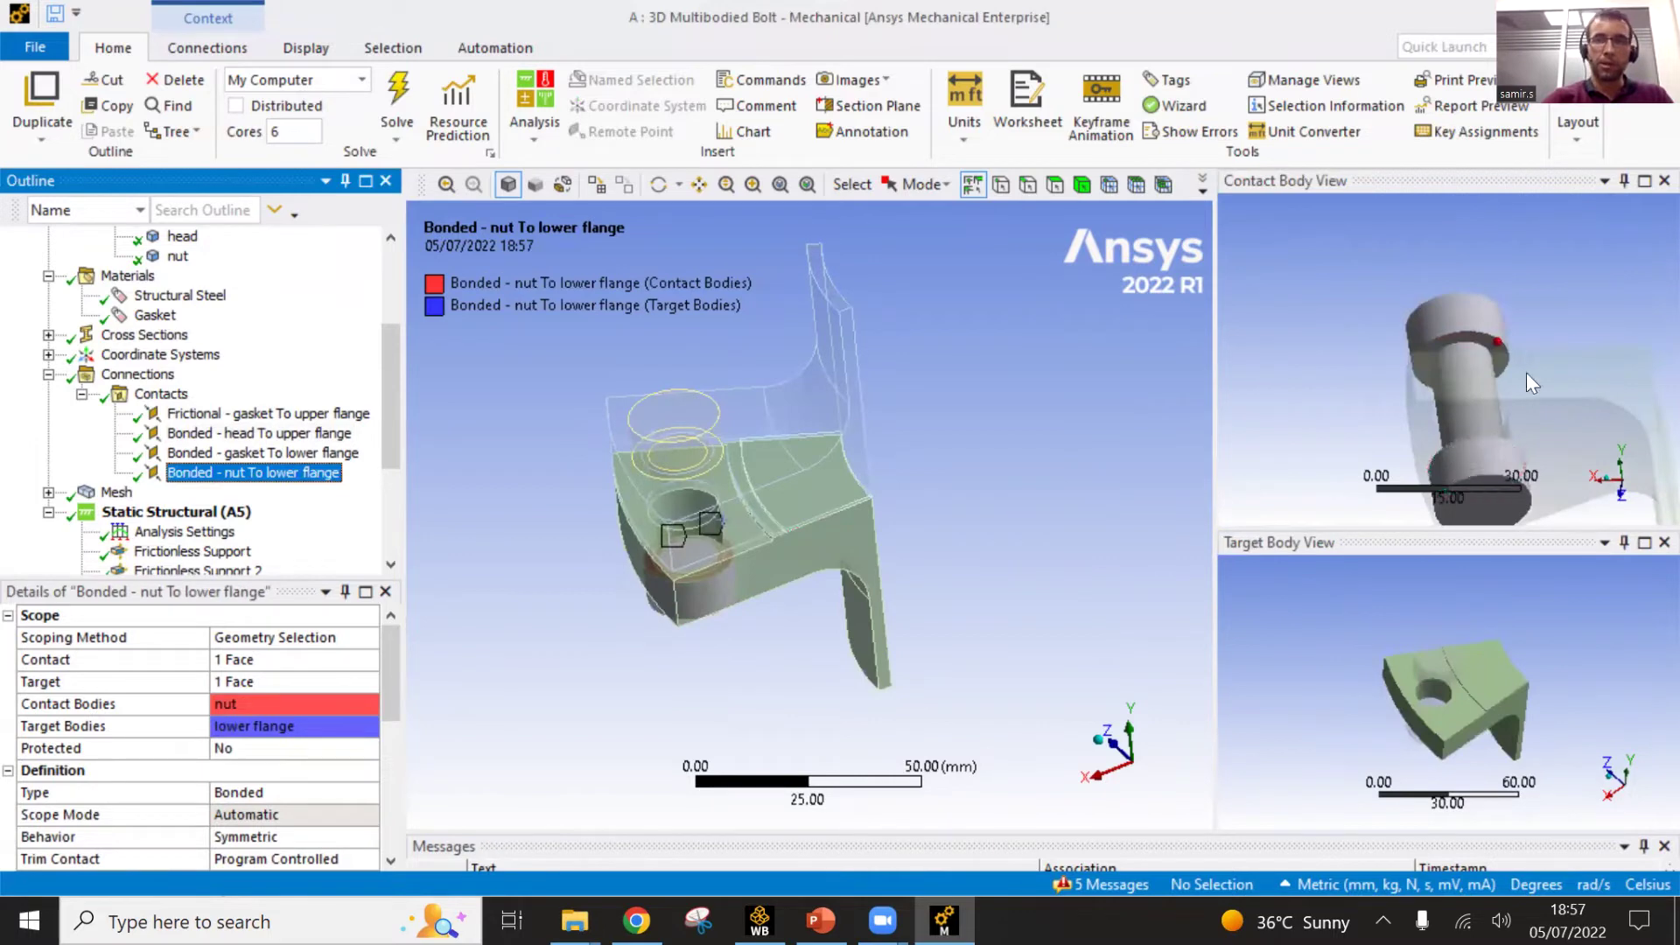
middle_drag(1526, 376, 1421, 526)
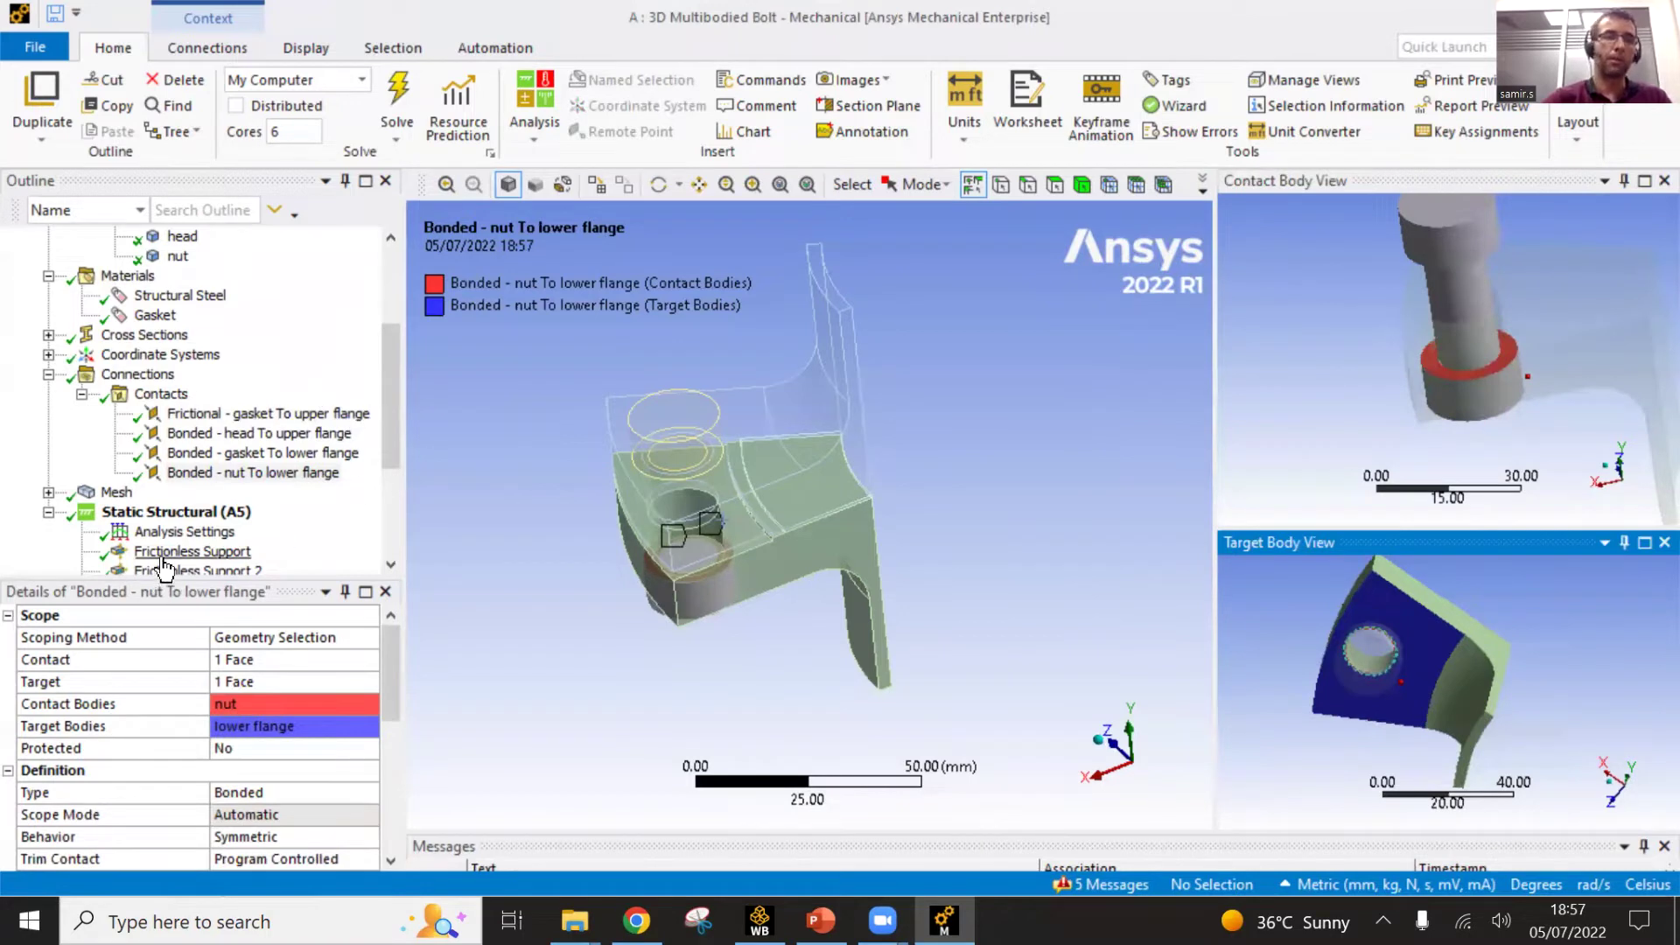
click(114, 493)
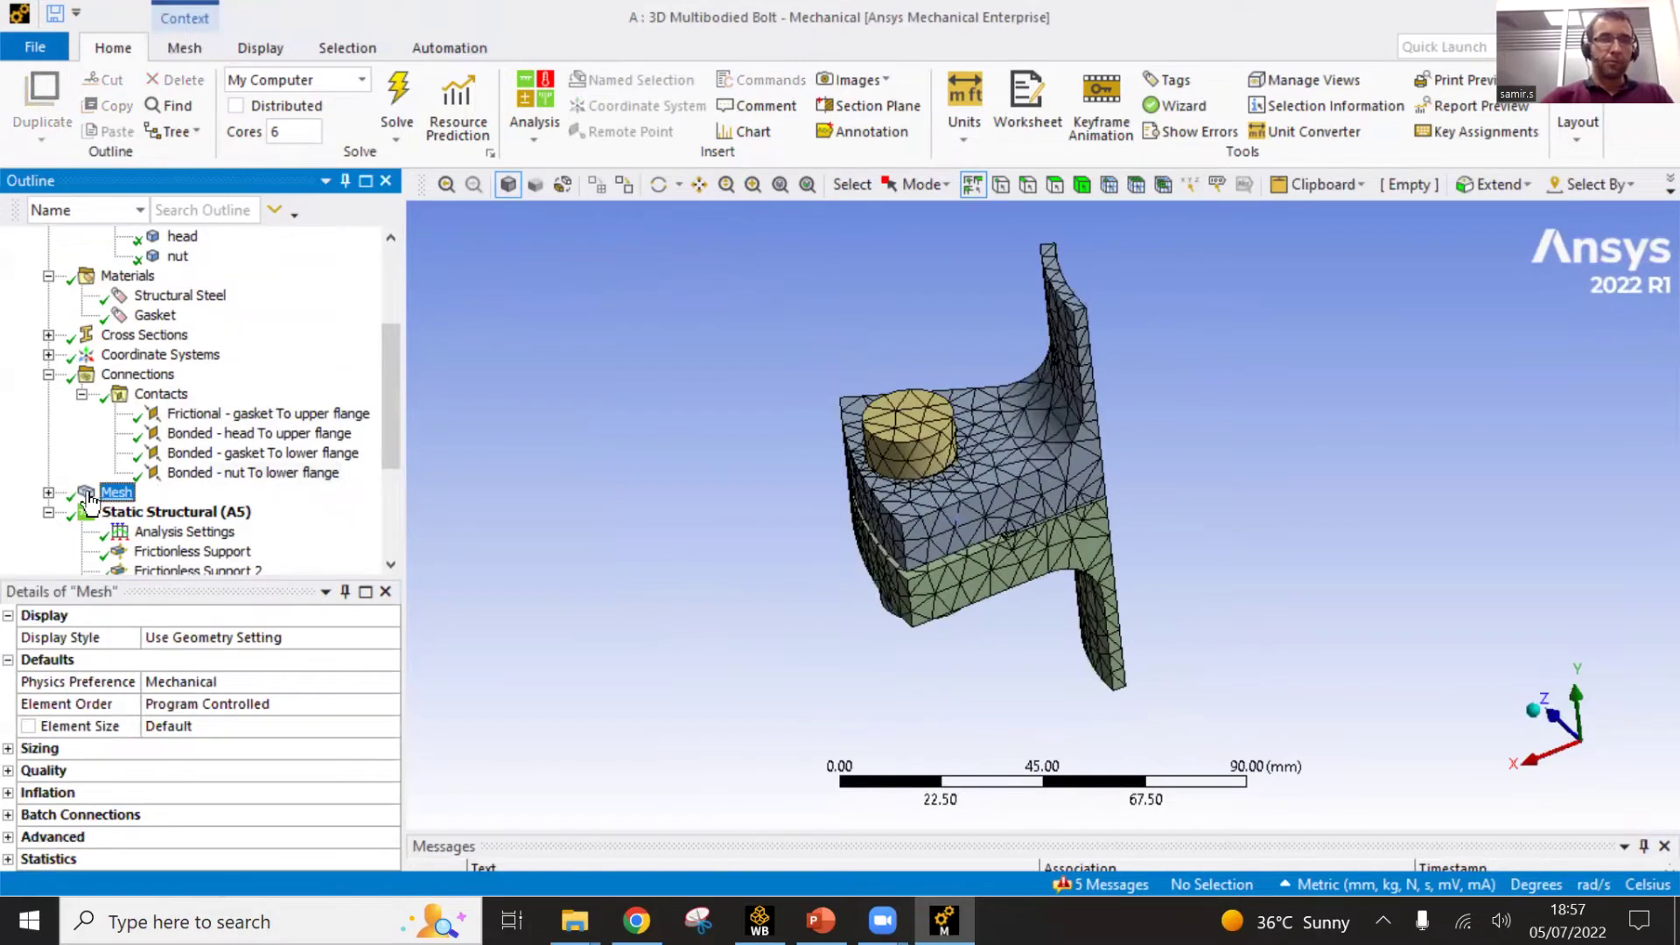
- List the four face sizings, body sizing and sweep method under Mesh while orbiting the meshed assembly
click(48, 493)
middle_drag(914, 461, 954, 465)
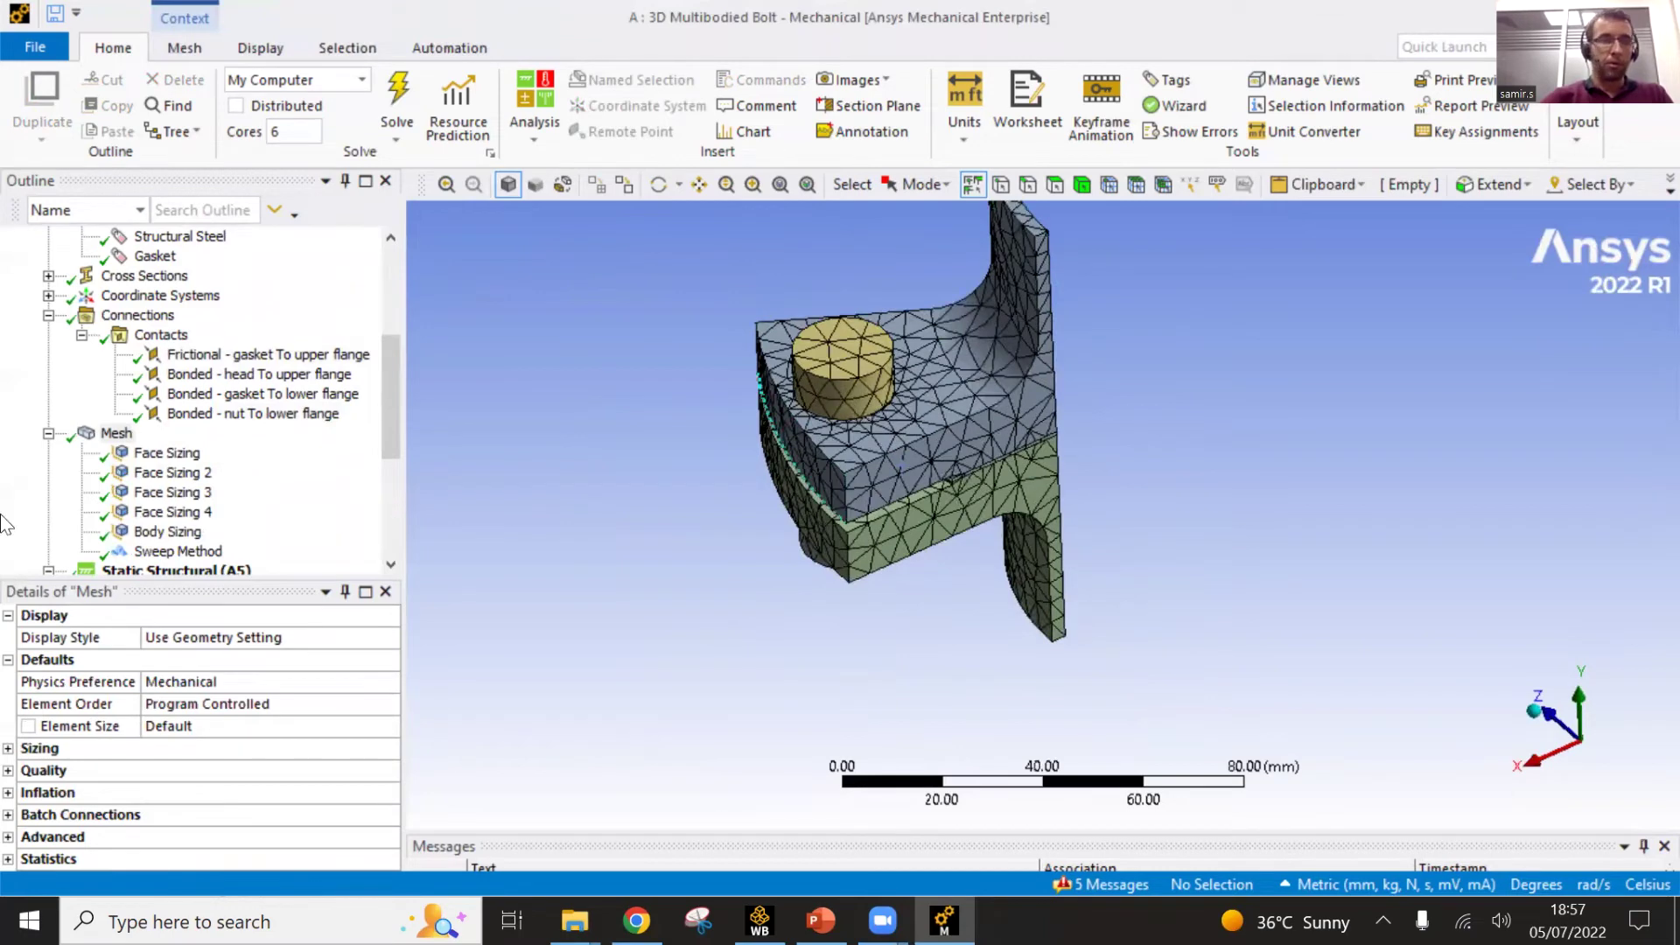
scroll(153, 395, down, 3)
scroll(153, 395, up, 4)
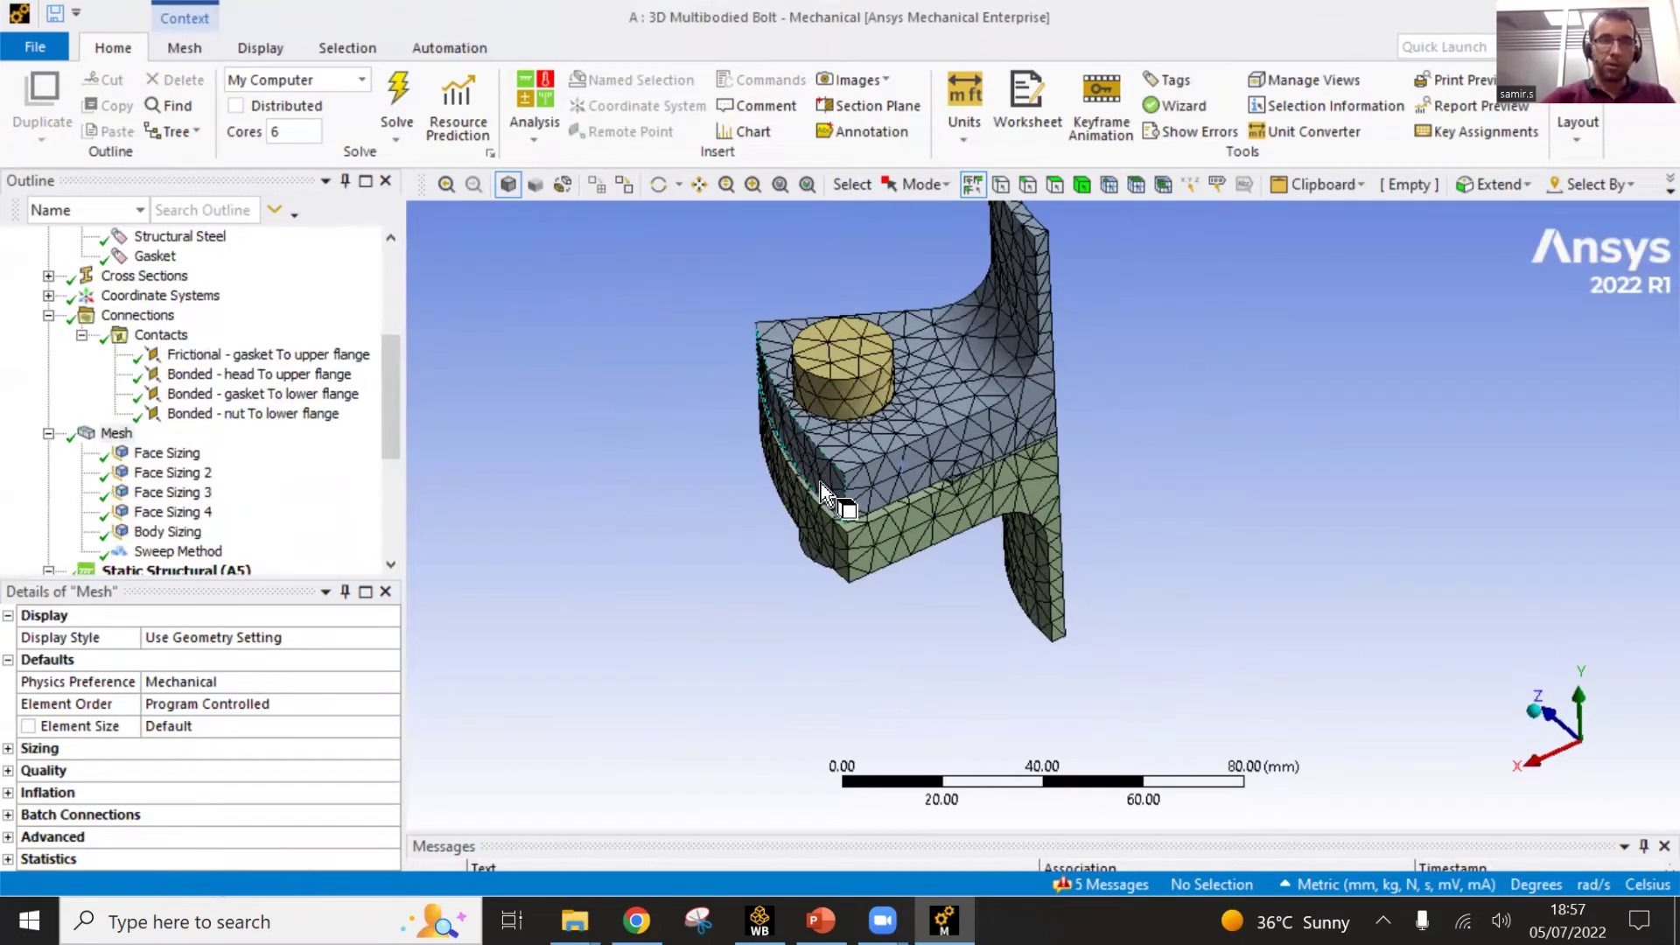
middle_drag(822, 486, 969, 512)
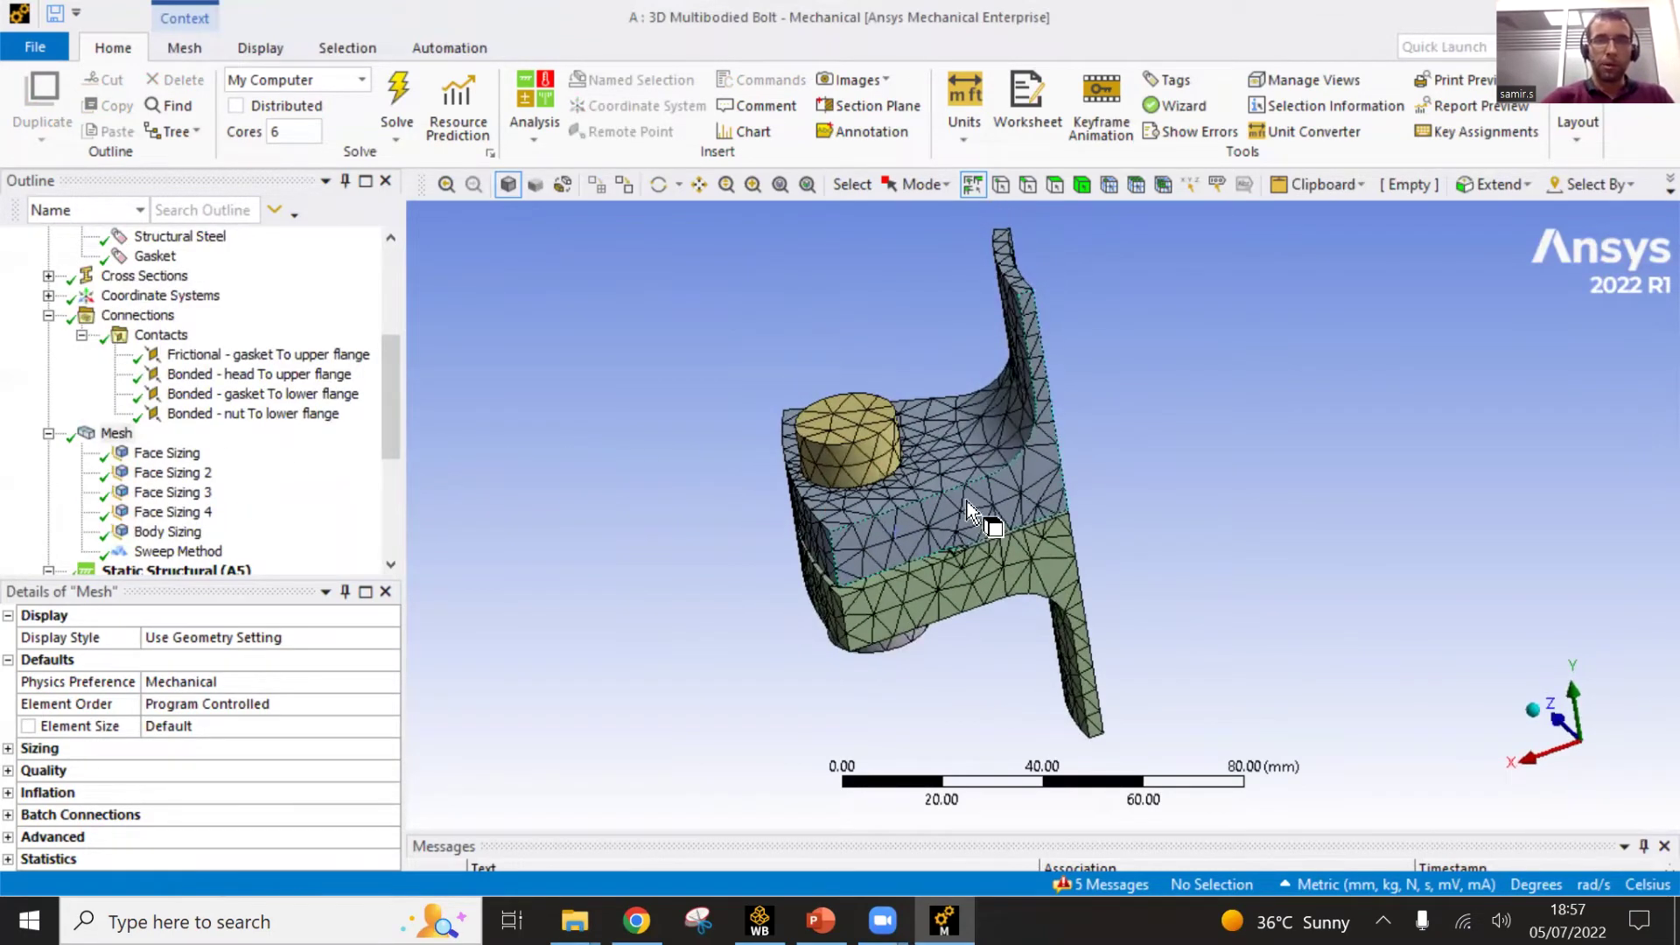
middle_drag(833, 549, 889, 481)
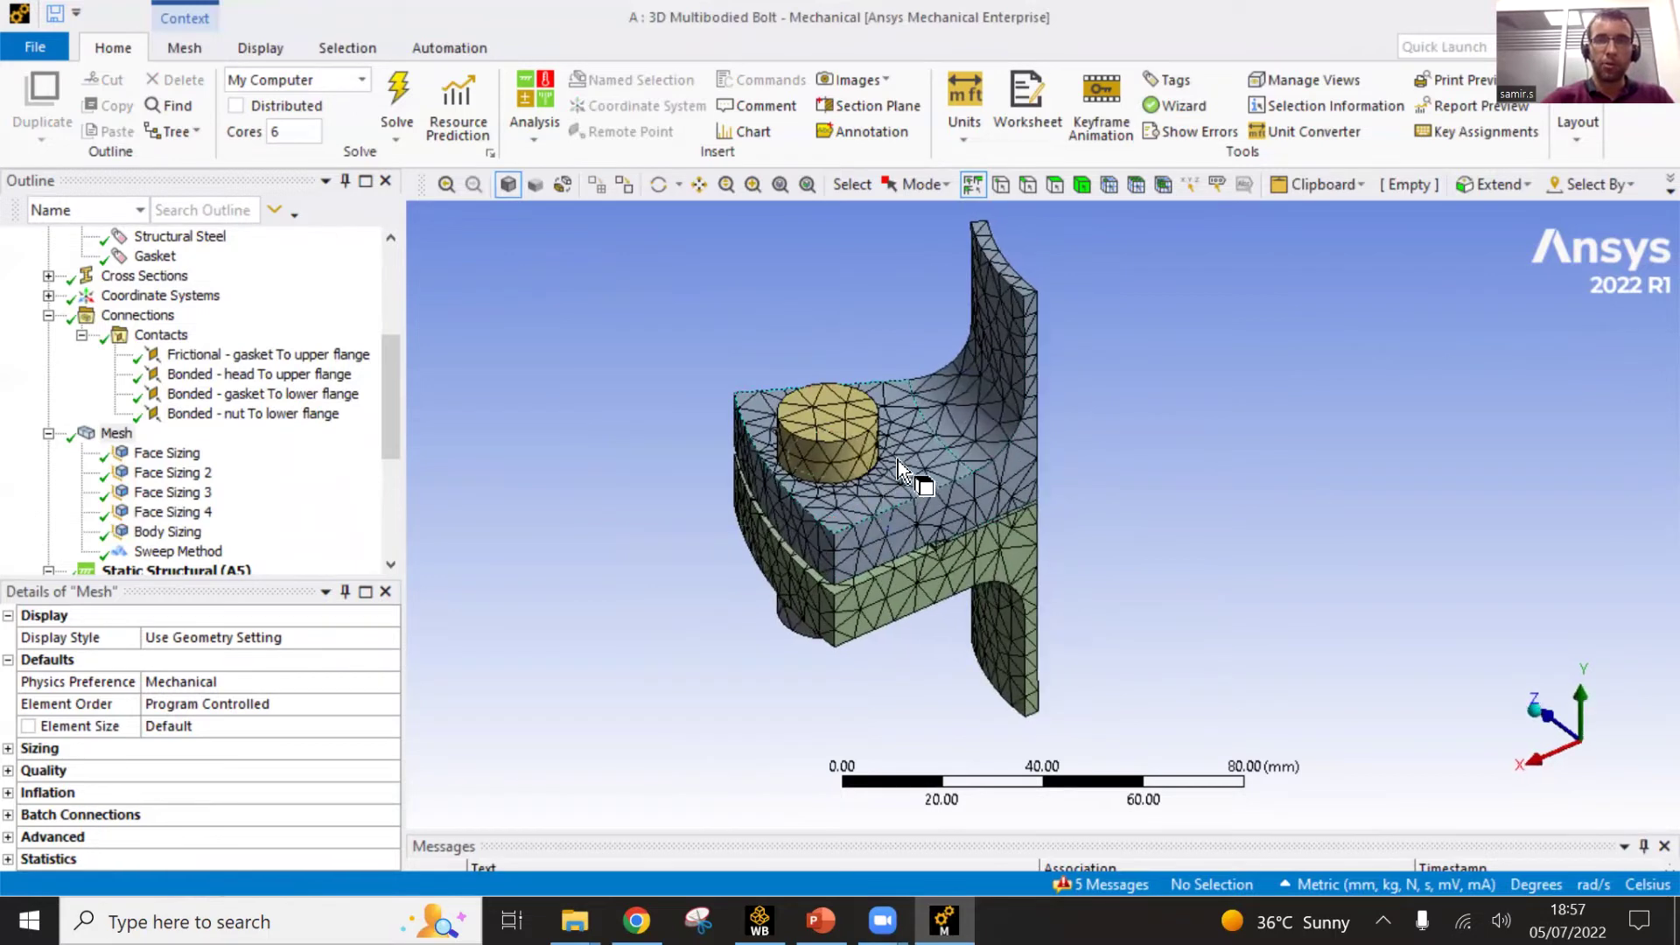
scroll(882, 505, up, 1)
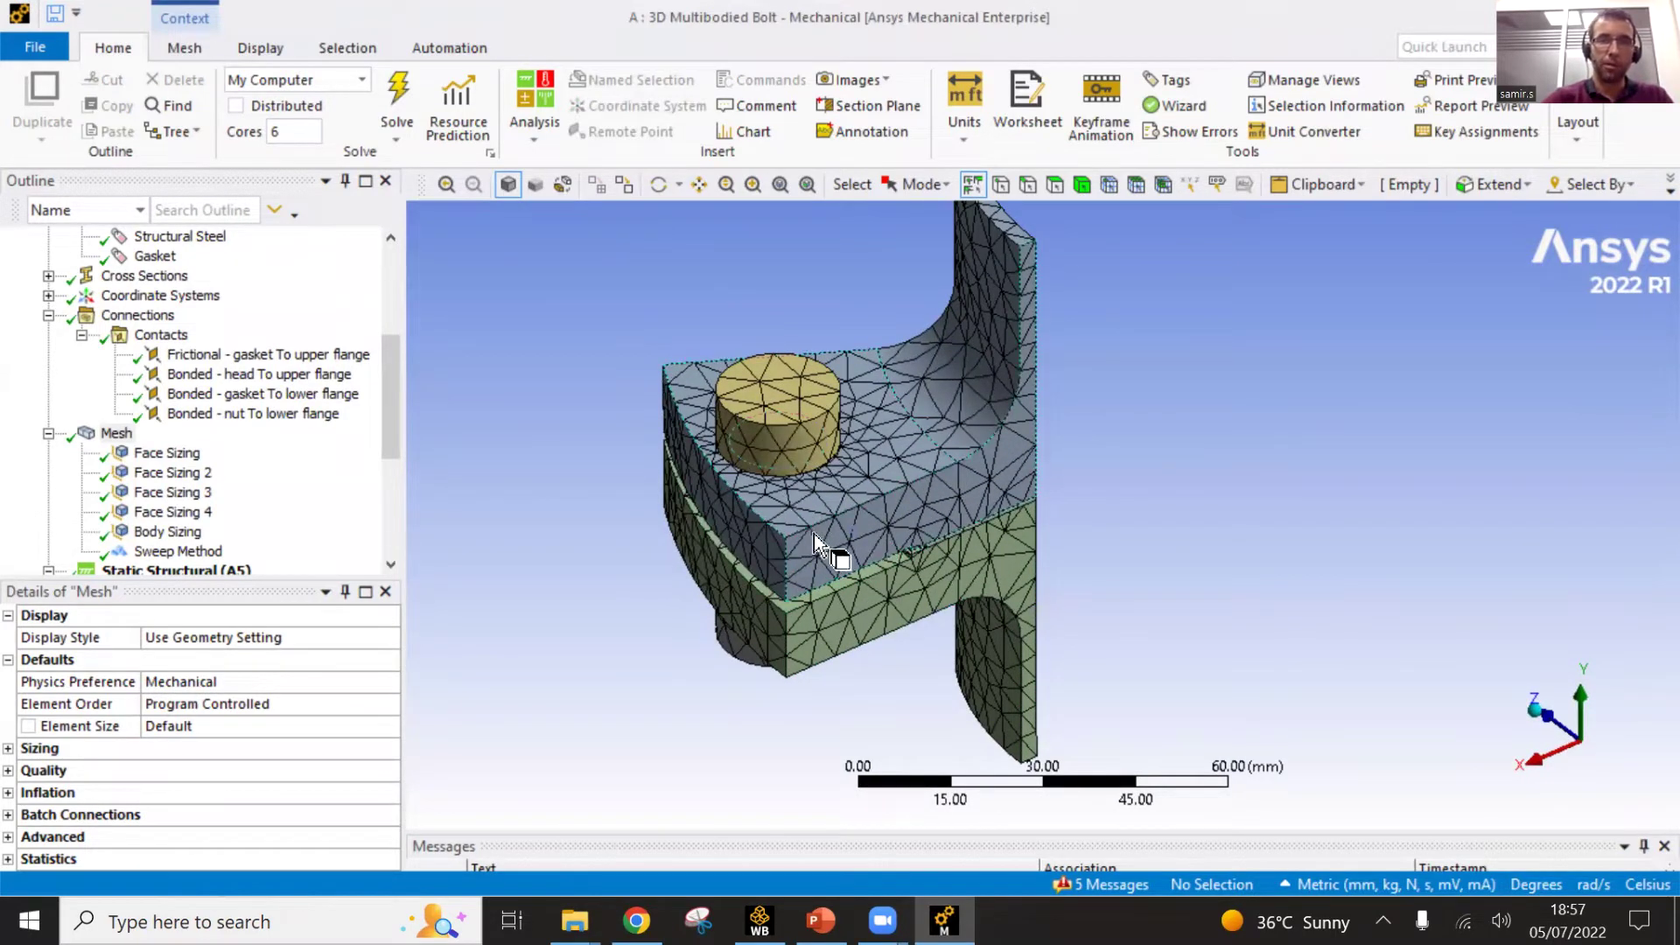
middle_drag(824, 533, 907, 497)
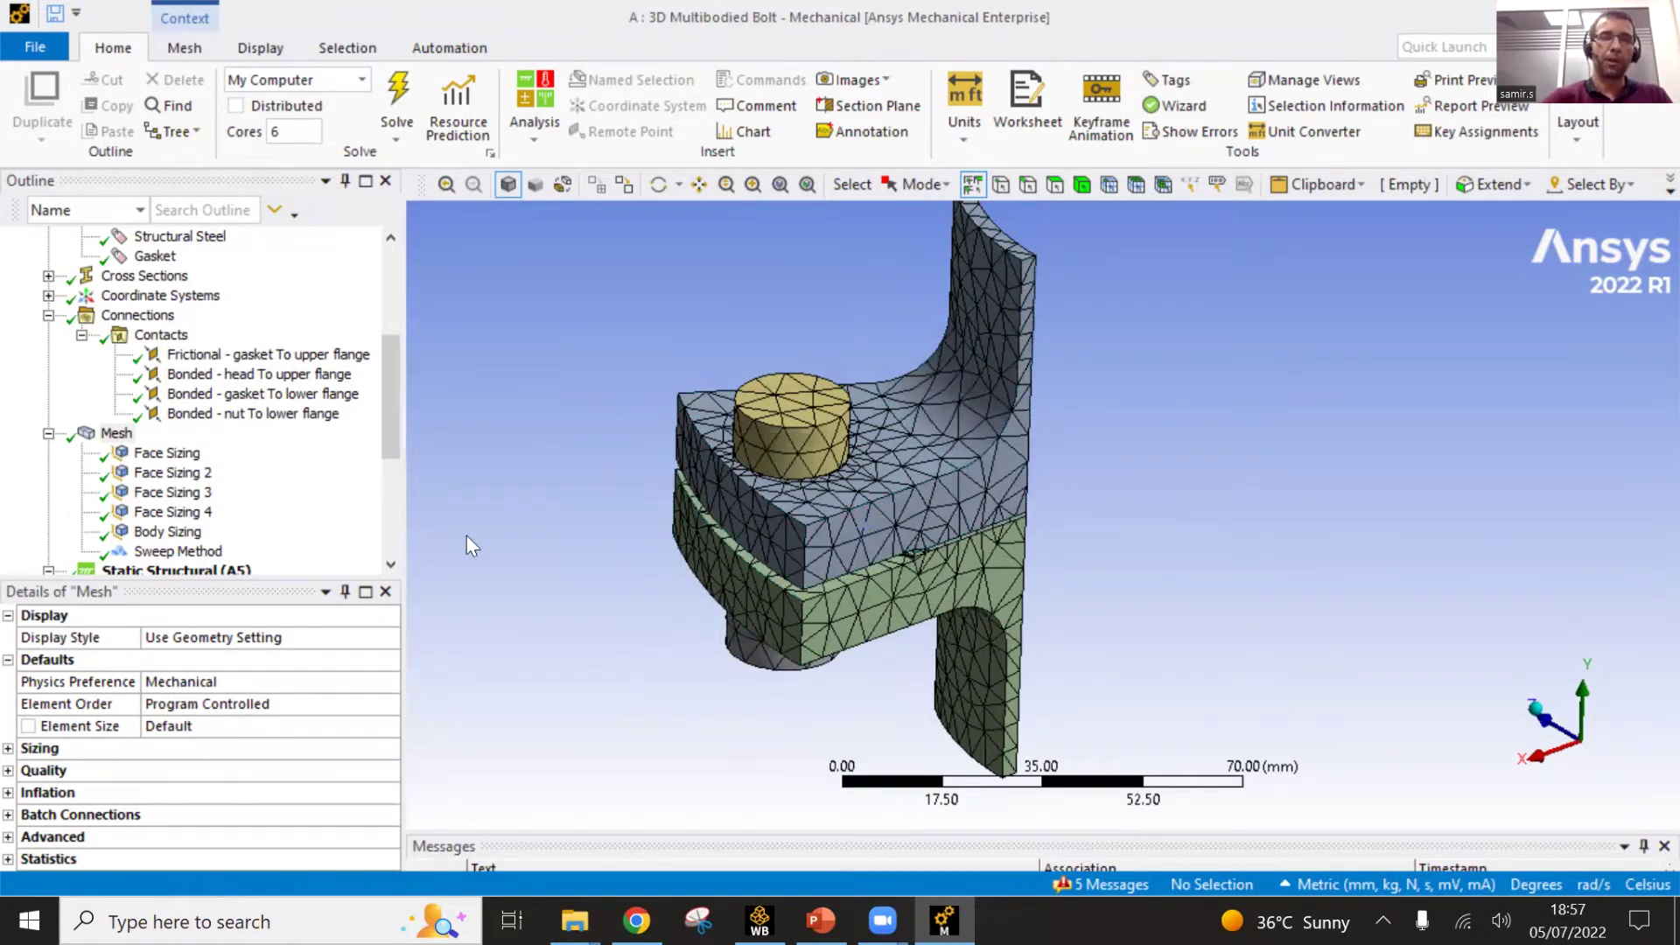
scroll(212, 477, down, 2)
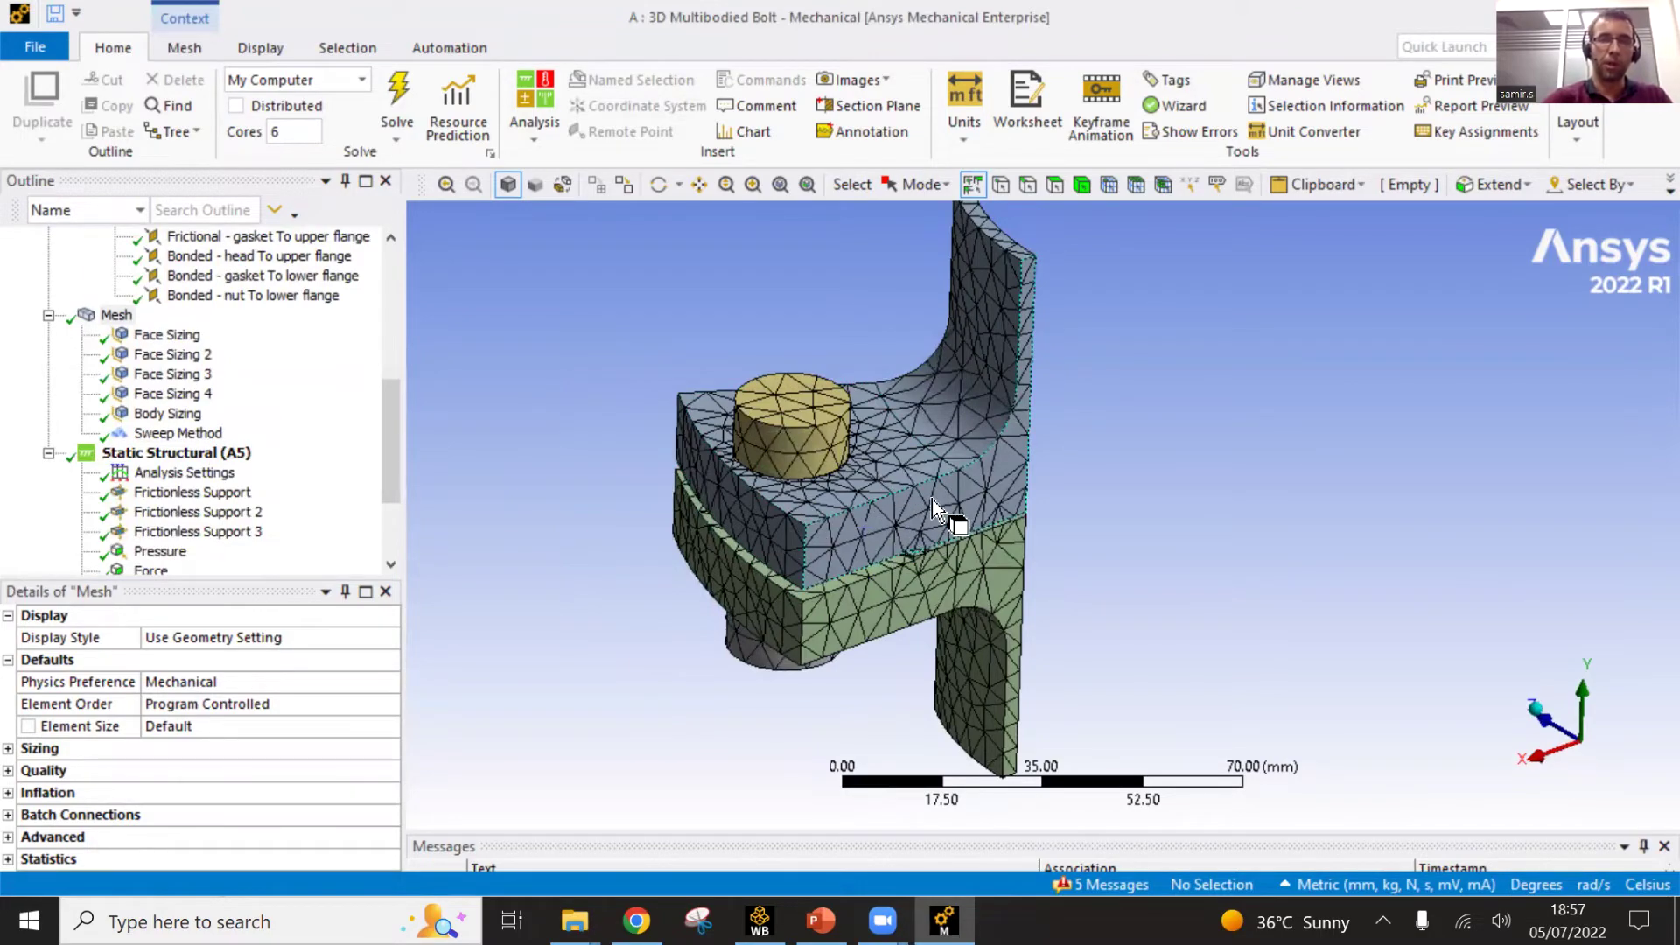
mouse_move(907, 540)
middle_down()
mouse_move(667, 491)
mouse_move(873, 534)
mouse_move(896, 517)
mouse_move(888, 499)
mouse_move(962, 494)
mouse_move(884, 495)
mouse_move(914, 525)
middle_up()
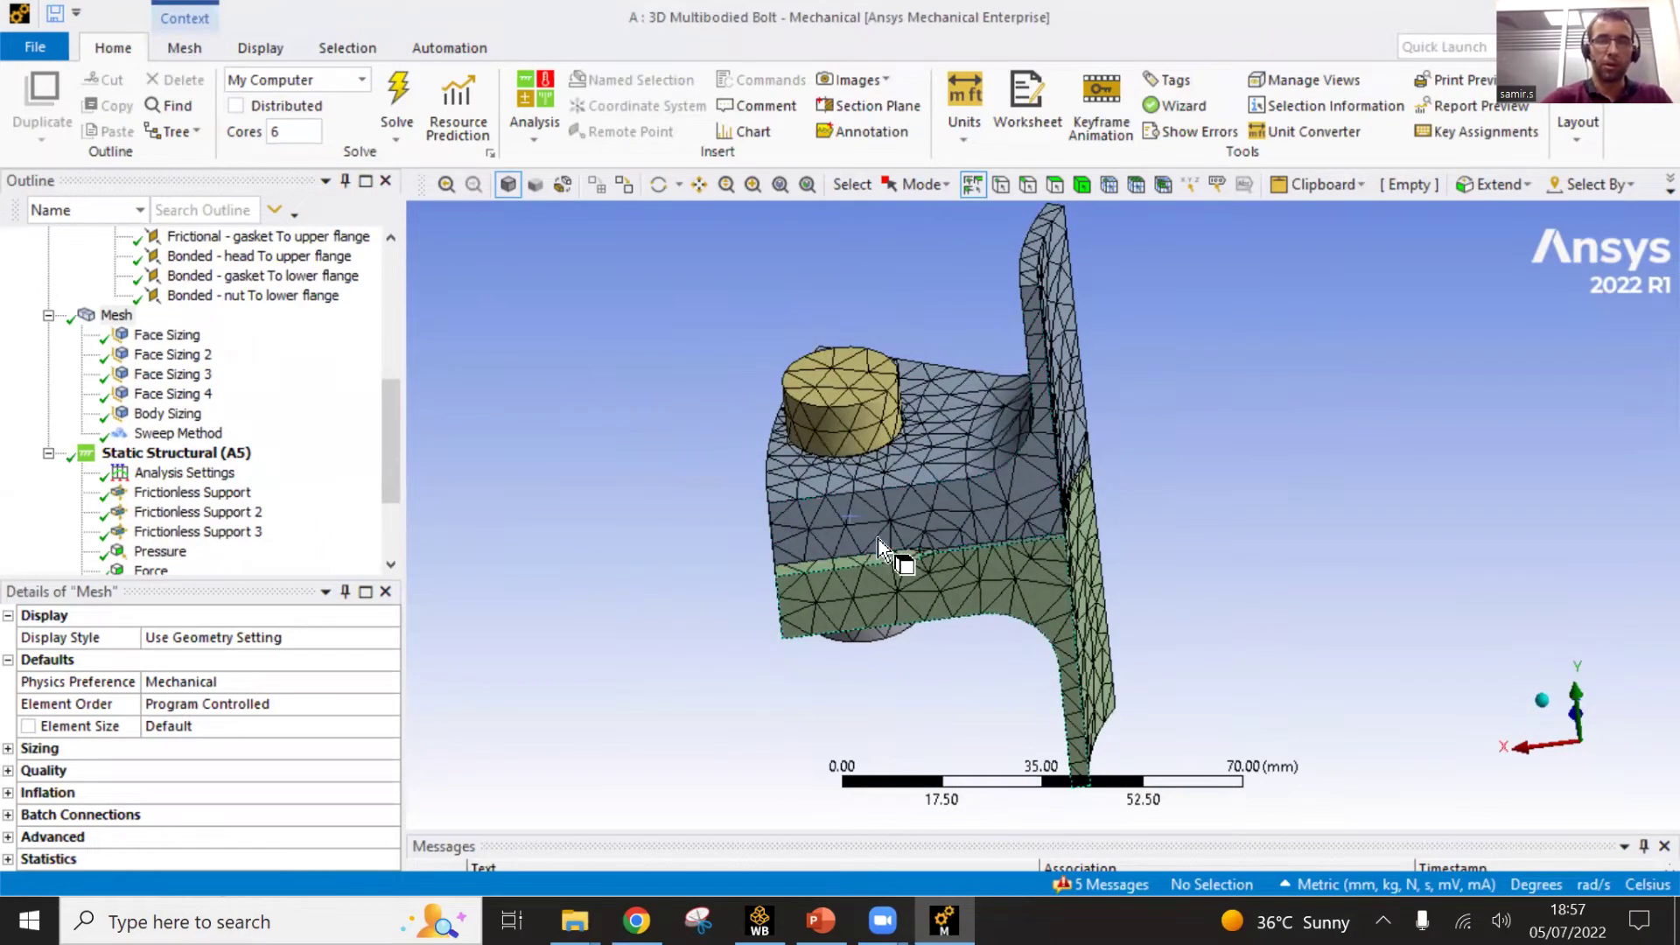
- View PowerPoint slide 47 'Bolting and Flange modelling: Multistep Analysis', then return to the meshed model
click(820, 921)
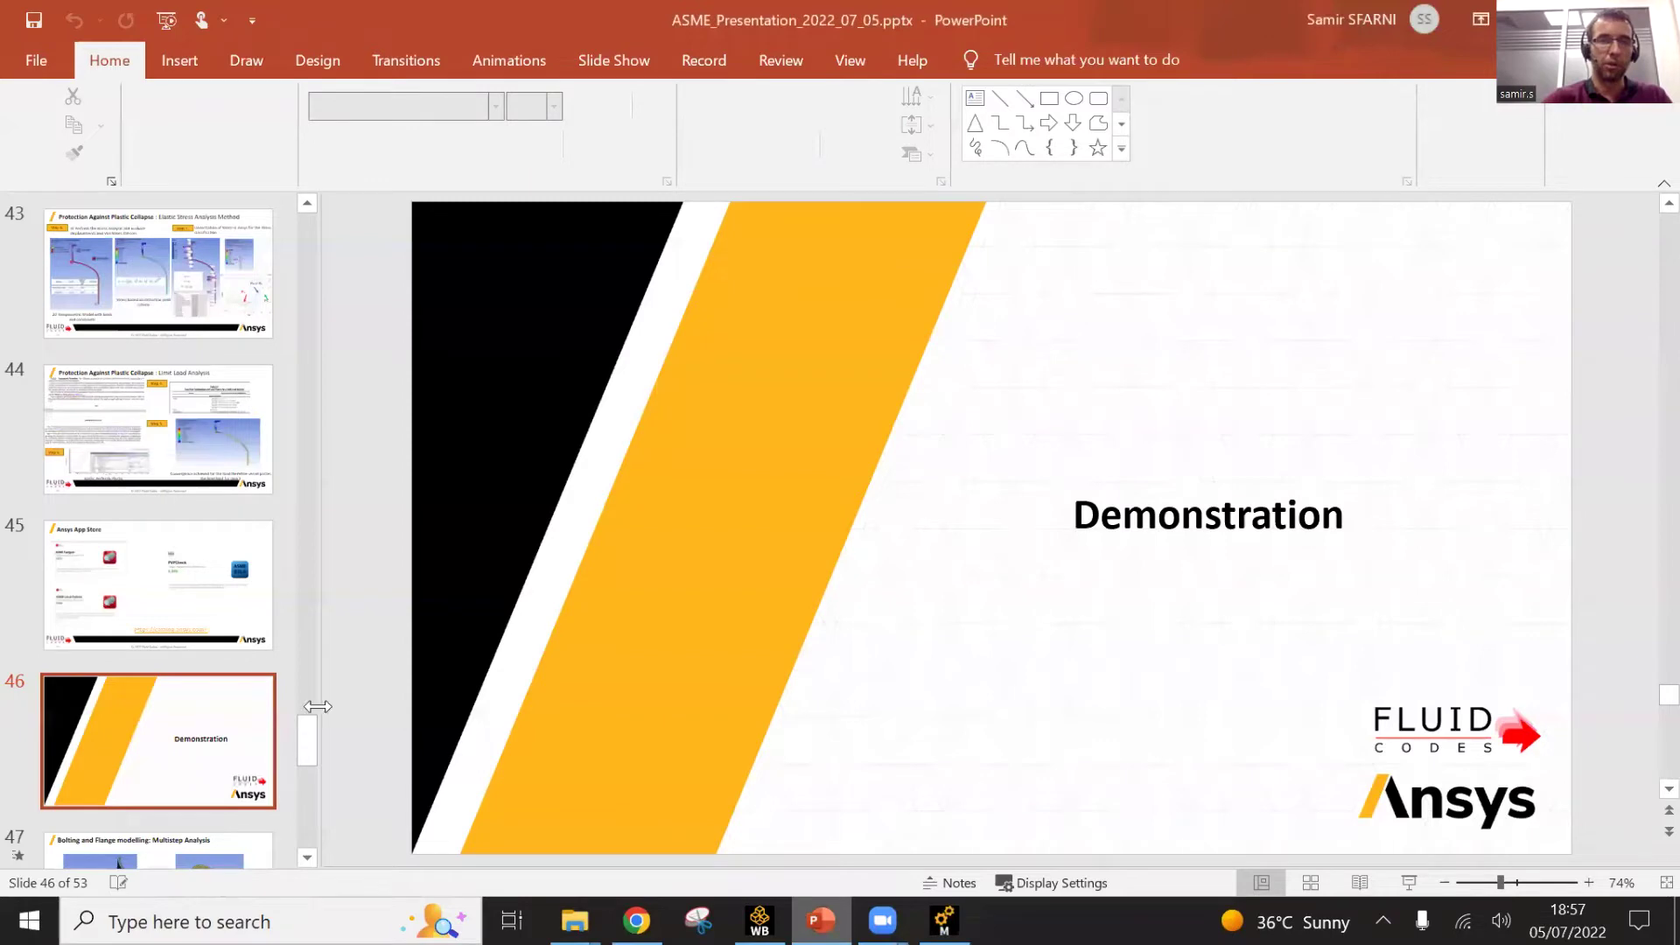
scroll(238, 647, down, 3)
scroll(212, 566, up, 1)
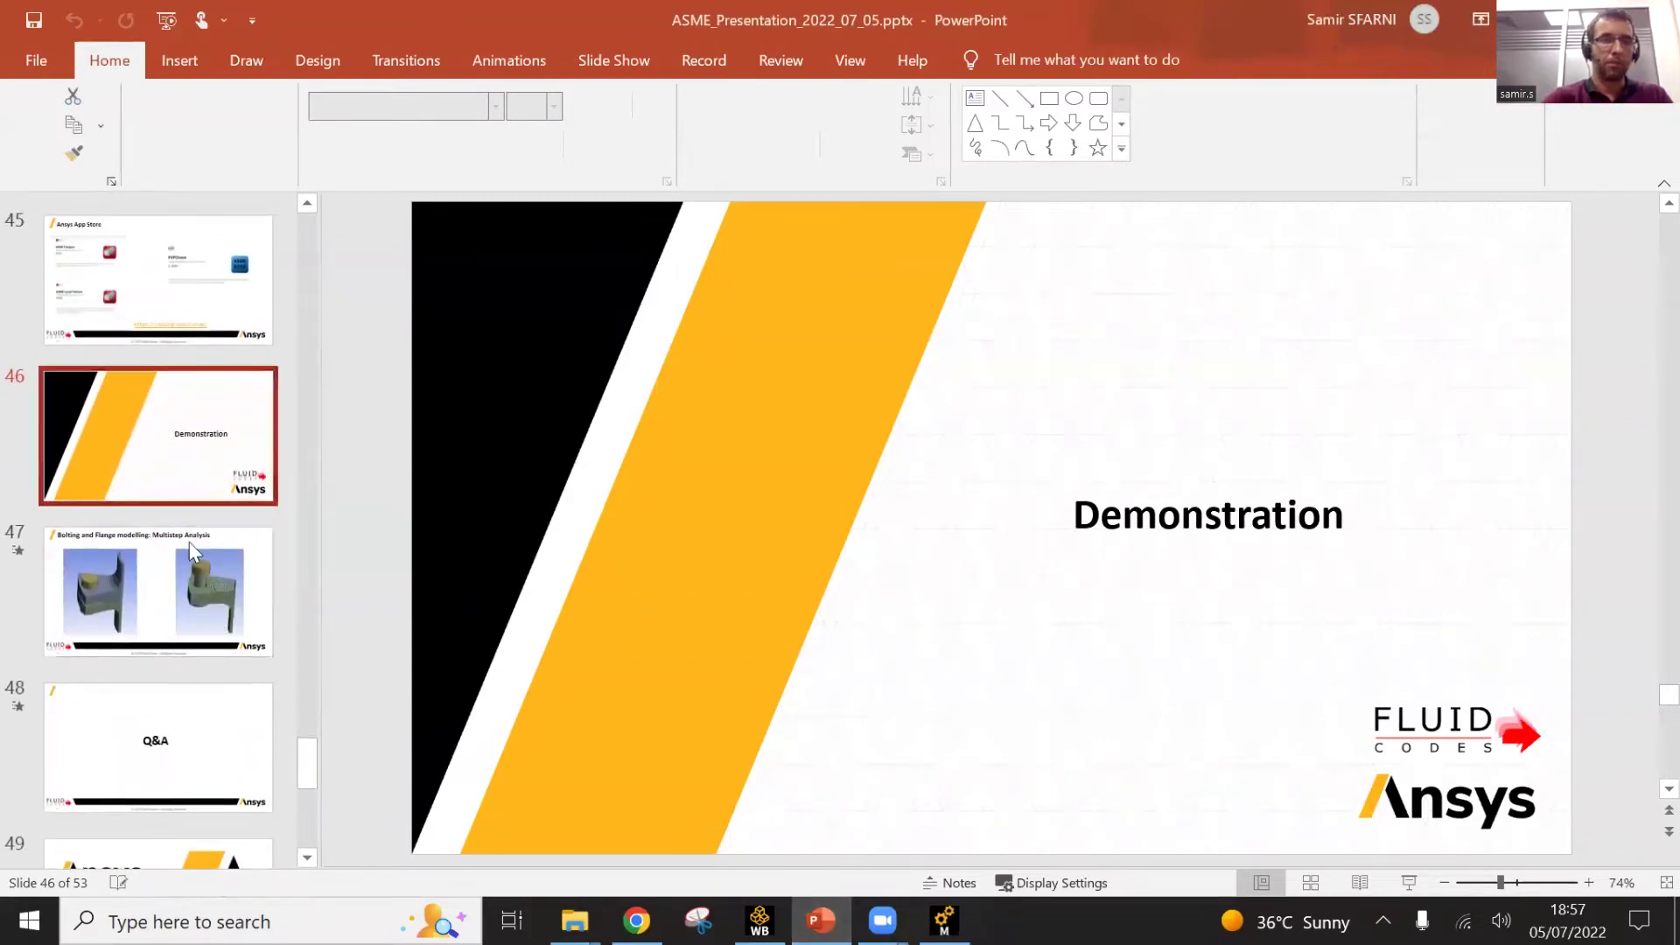
click(183, 572)
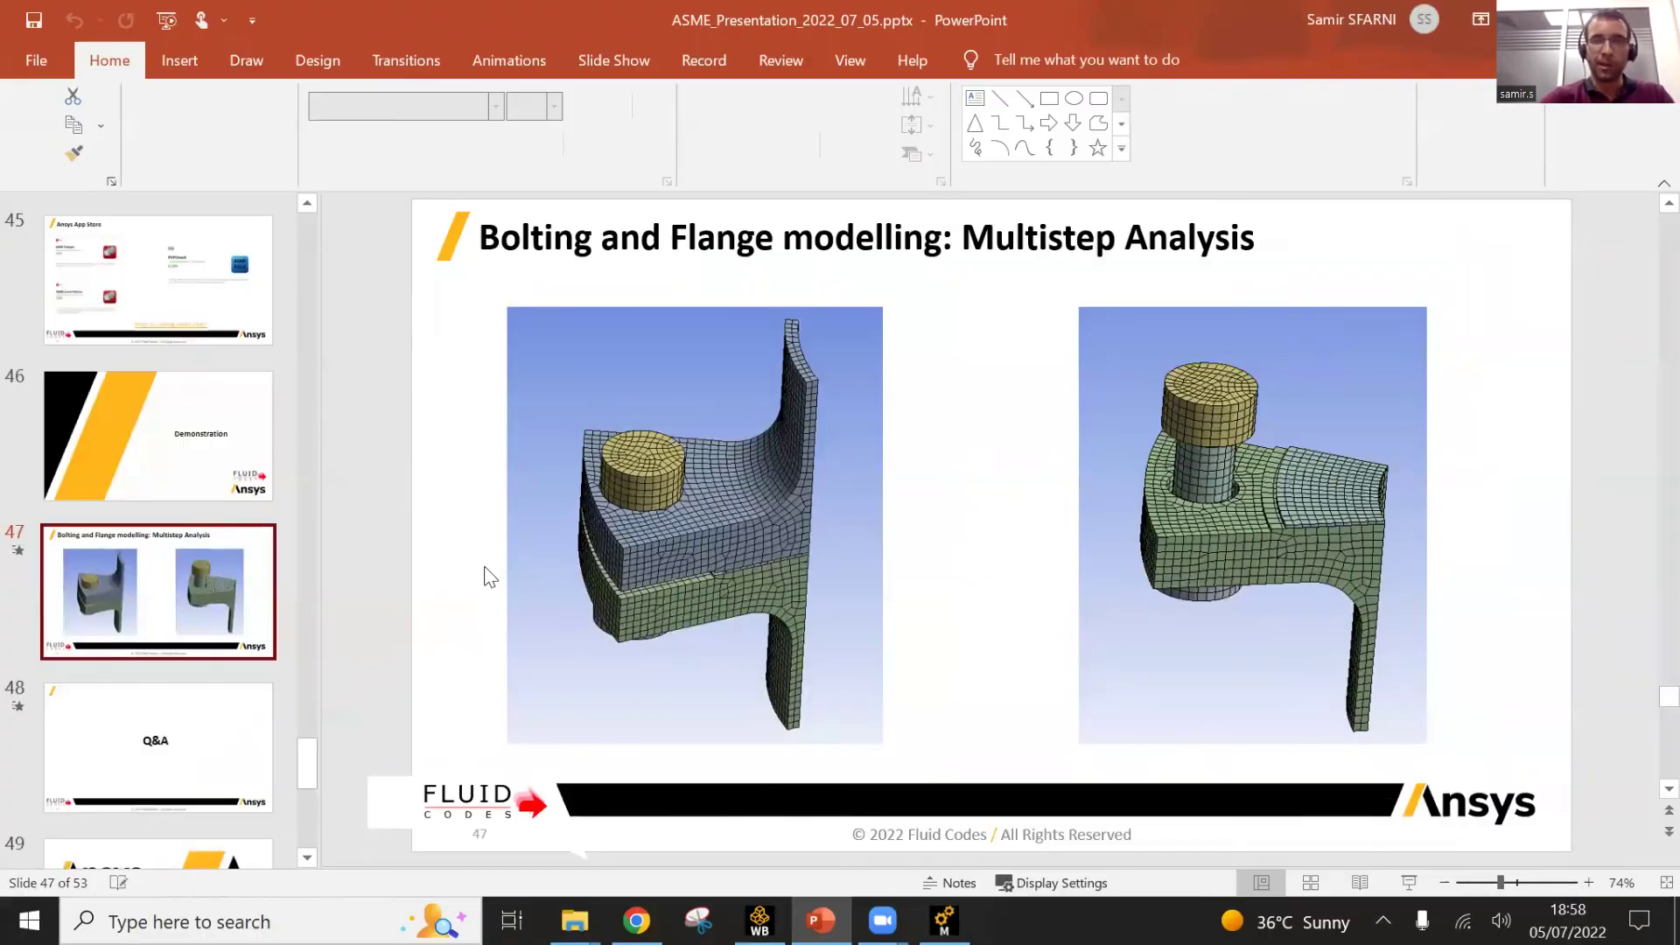
click(963, 910)
middle_drag(919, 568, 578, 480)
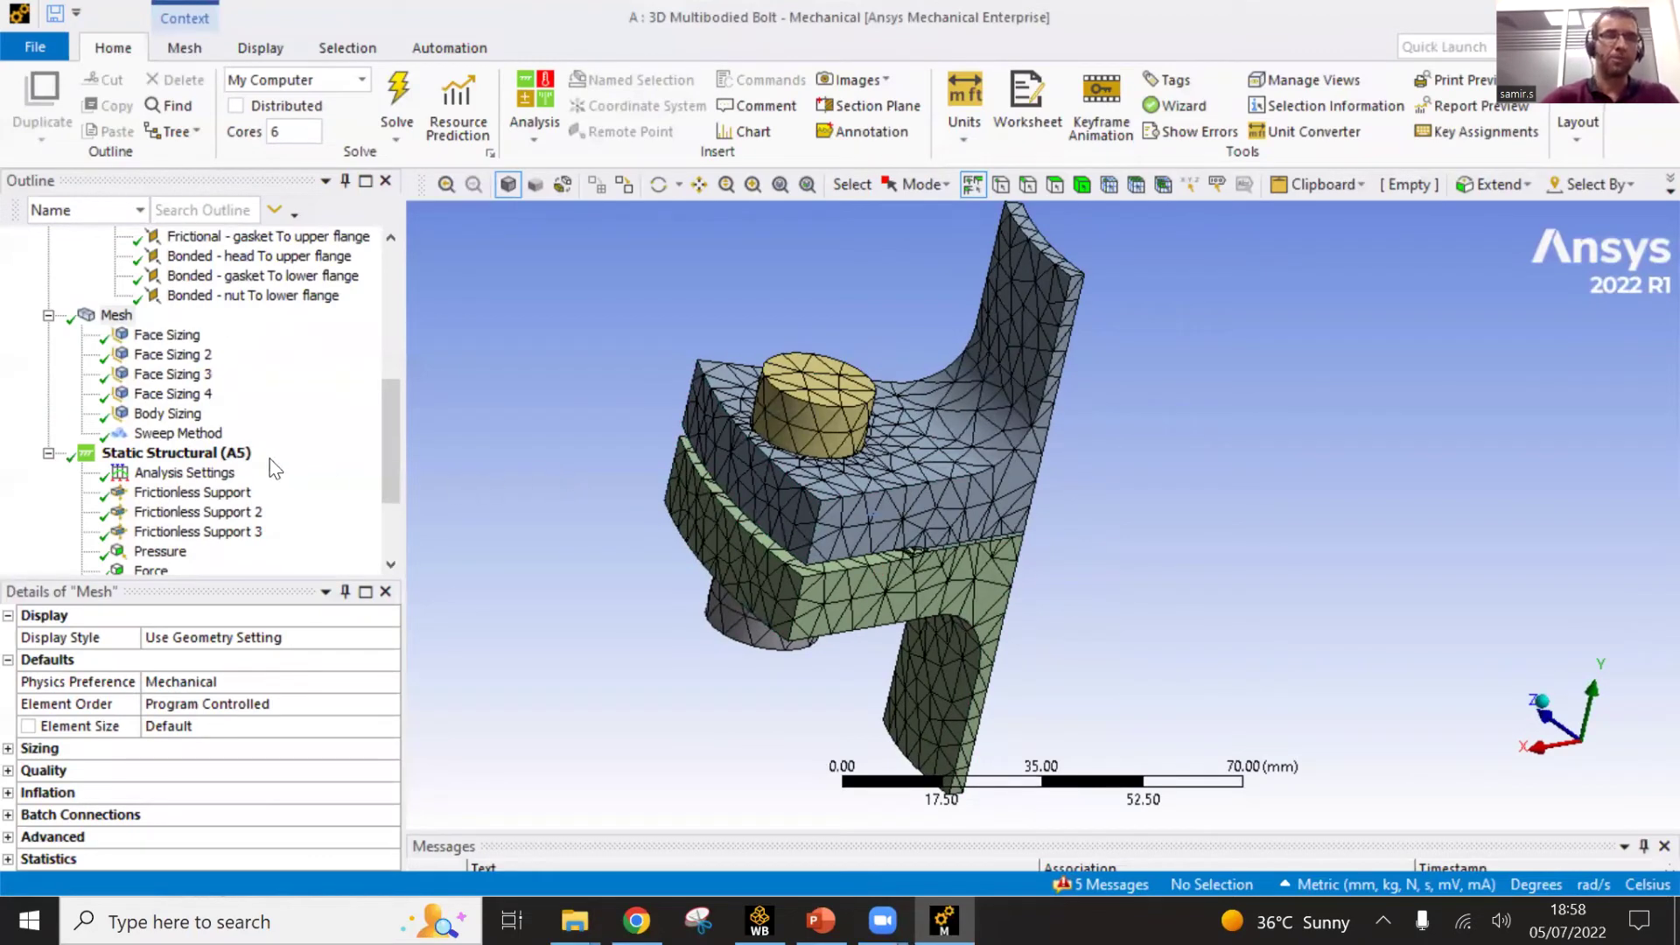
- Review Face Sizing 2–4, Body Sizing and the Sweep Method mesh controls on the model
click(168, 354)
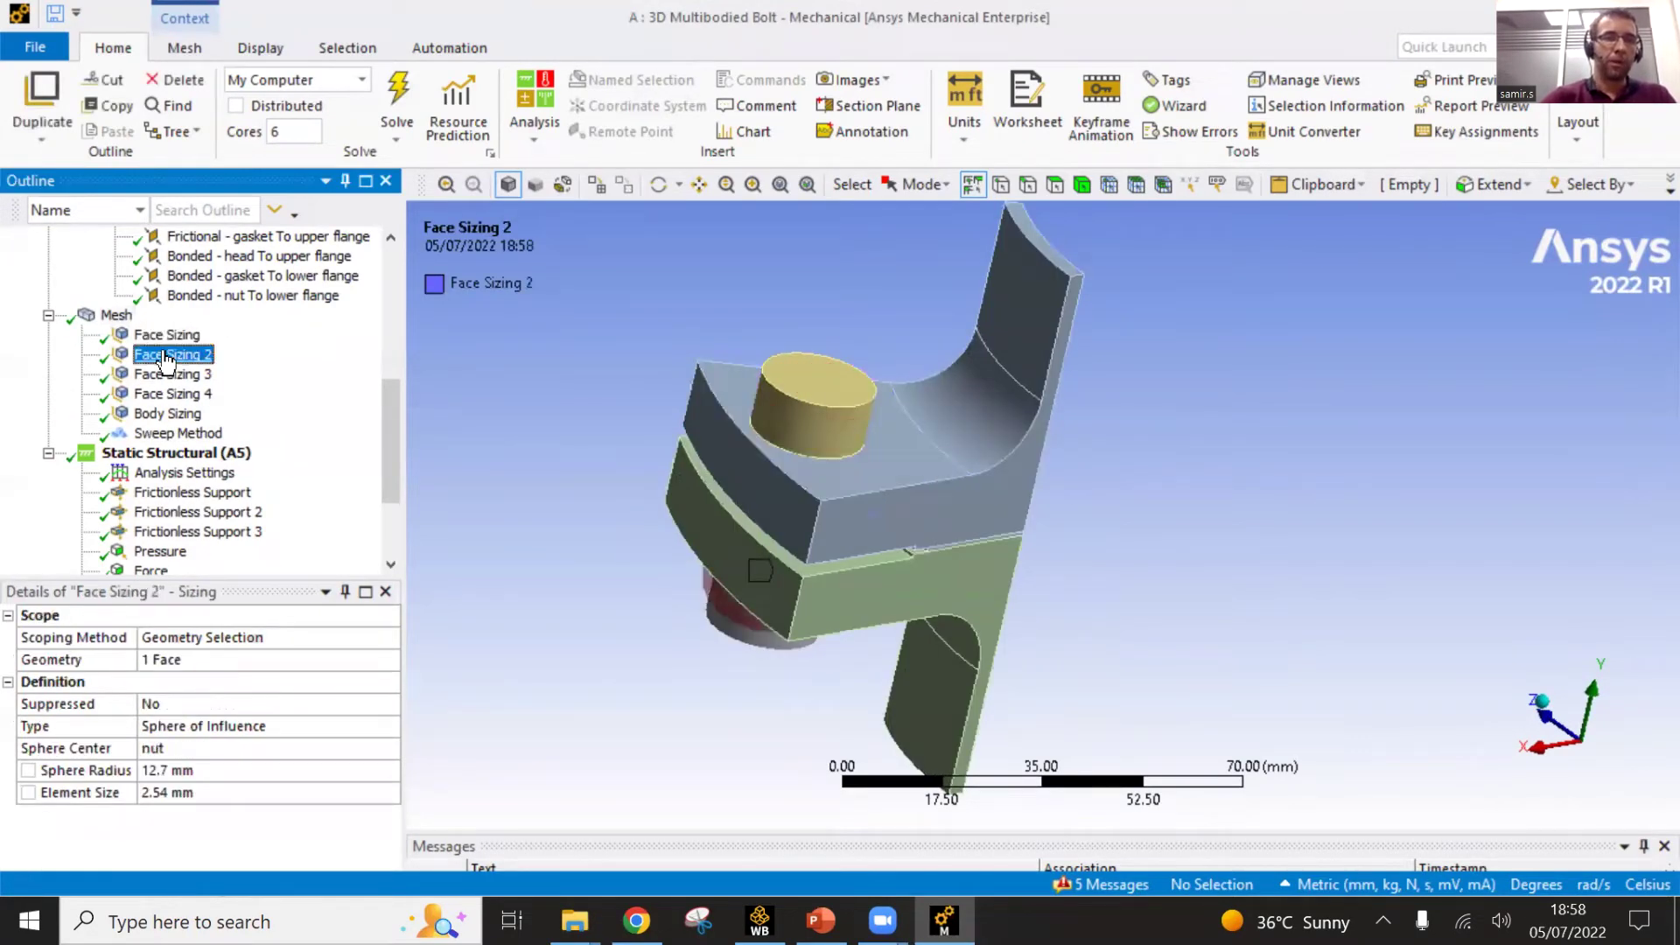
click(162, 374)
click(166, 394)
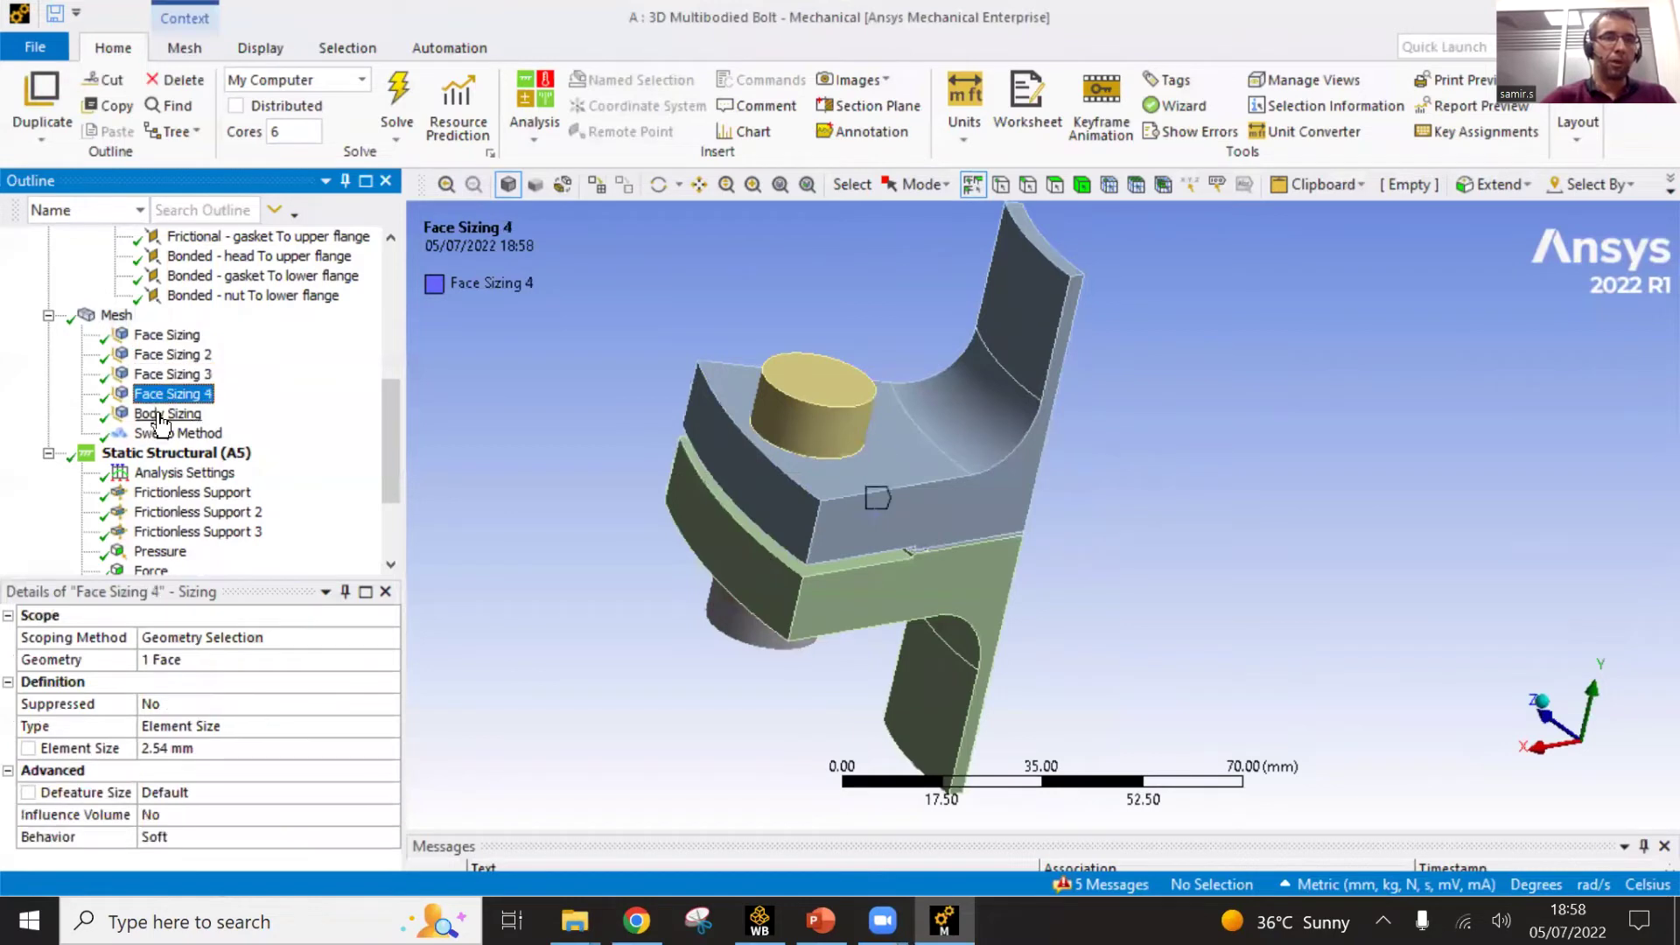
click(171, 413)
click(180, 433)
middle_drag(787, 542, 803, 598)
- Show the Static Structural setup: 22 °C, frictionless supports, 1 MPa pressure, 1000 N force, locked pretension
click(179, 433)
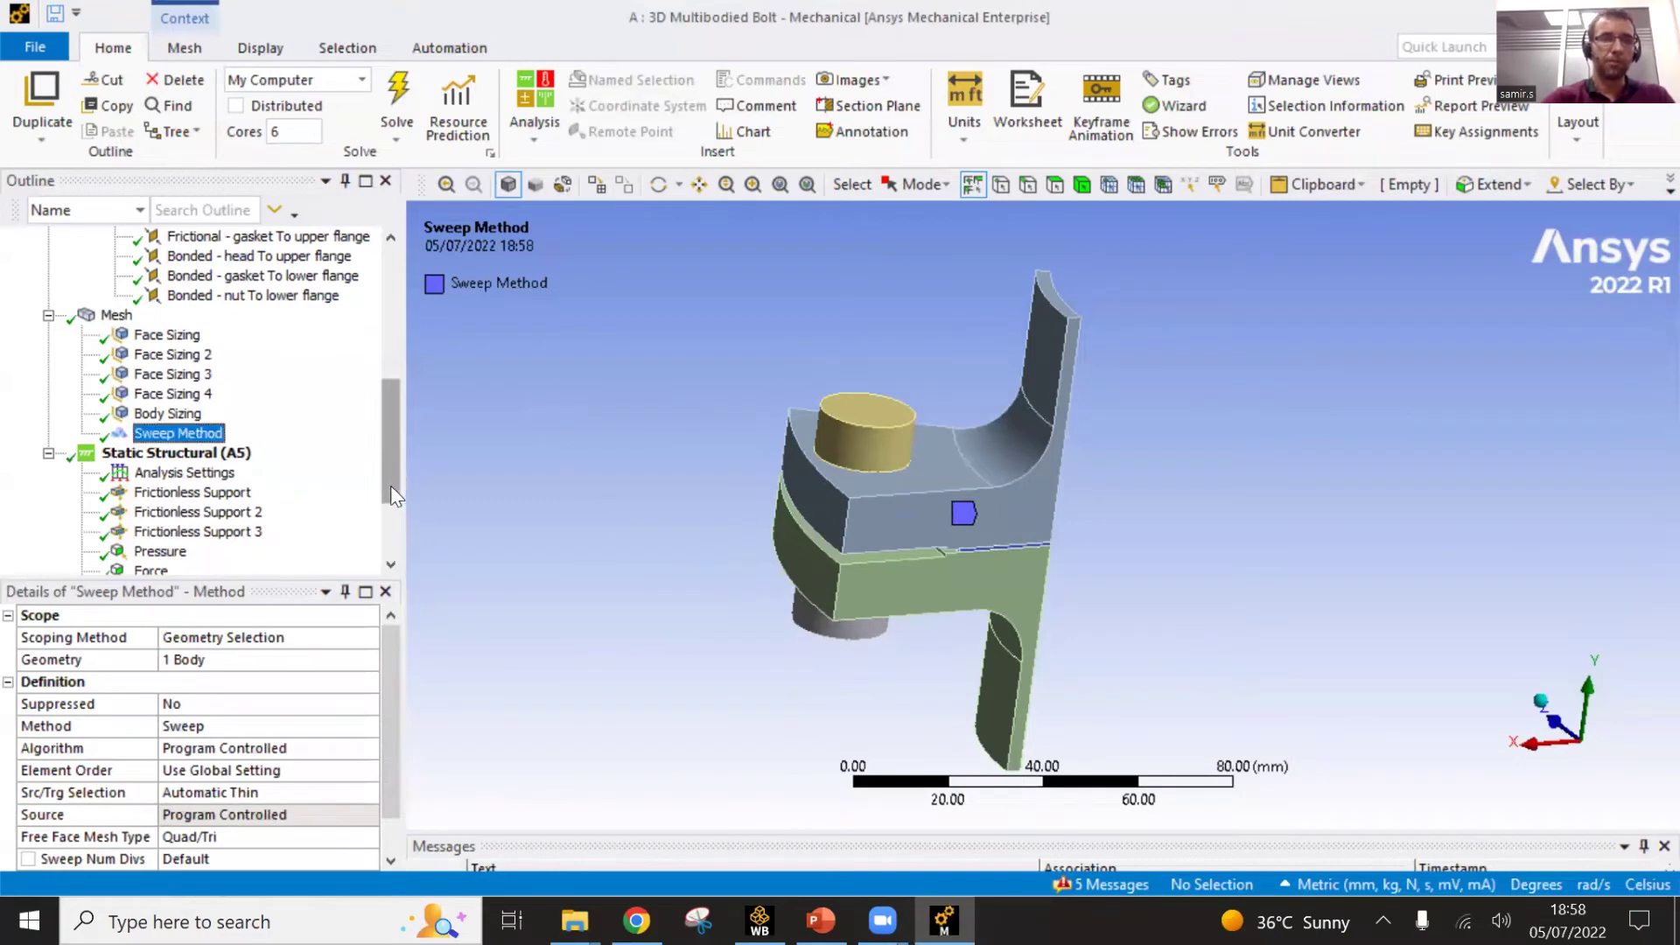
scroll(175, 438, down, 2)
click(179, 336)
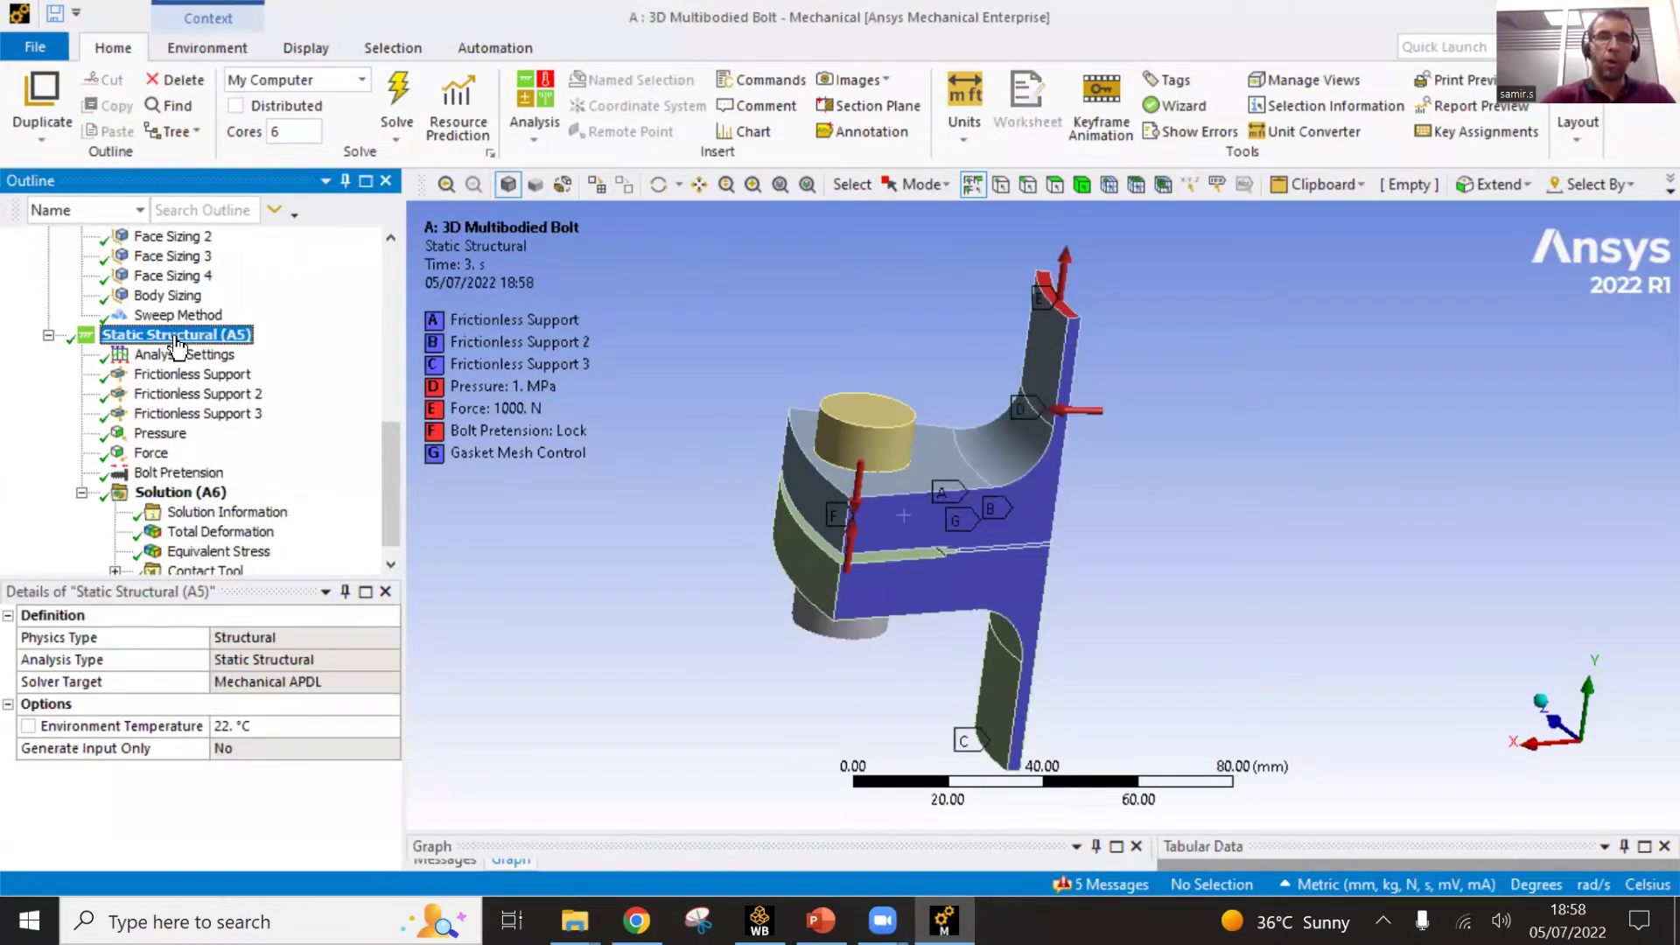
- Show Frictionless Supports 1–3 together and orbit to inspect supported faces A, B and C
click(185, 375)
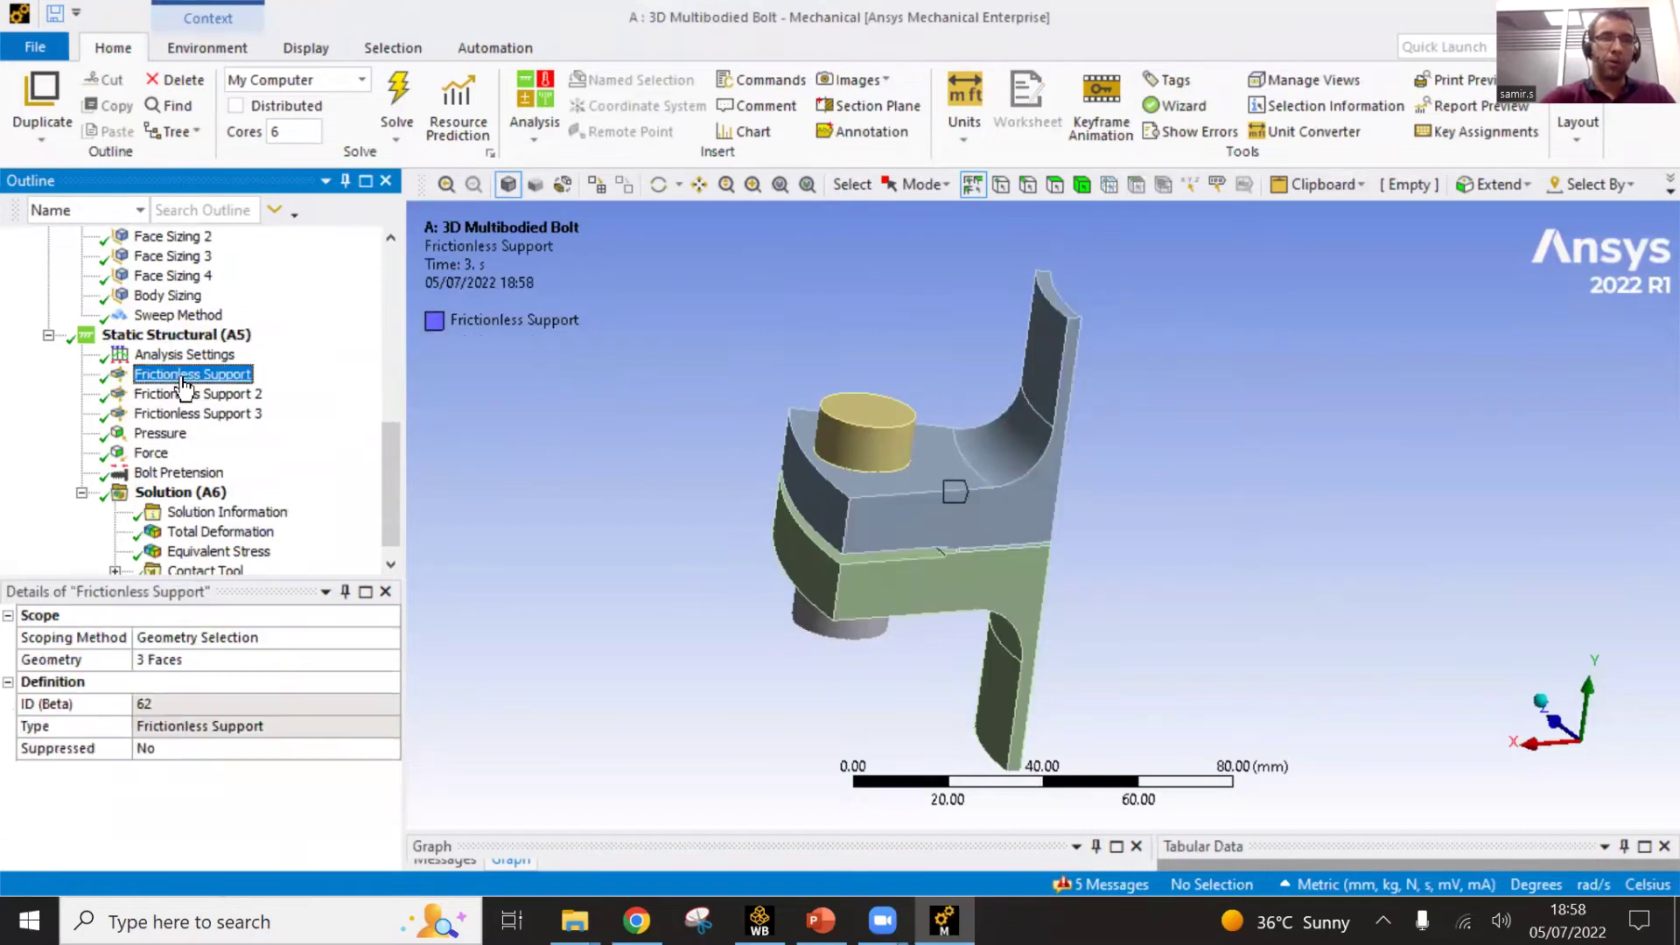
middle_drag(647, 521, 901, 538)
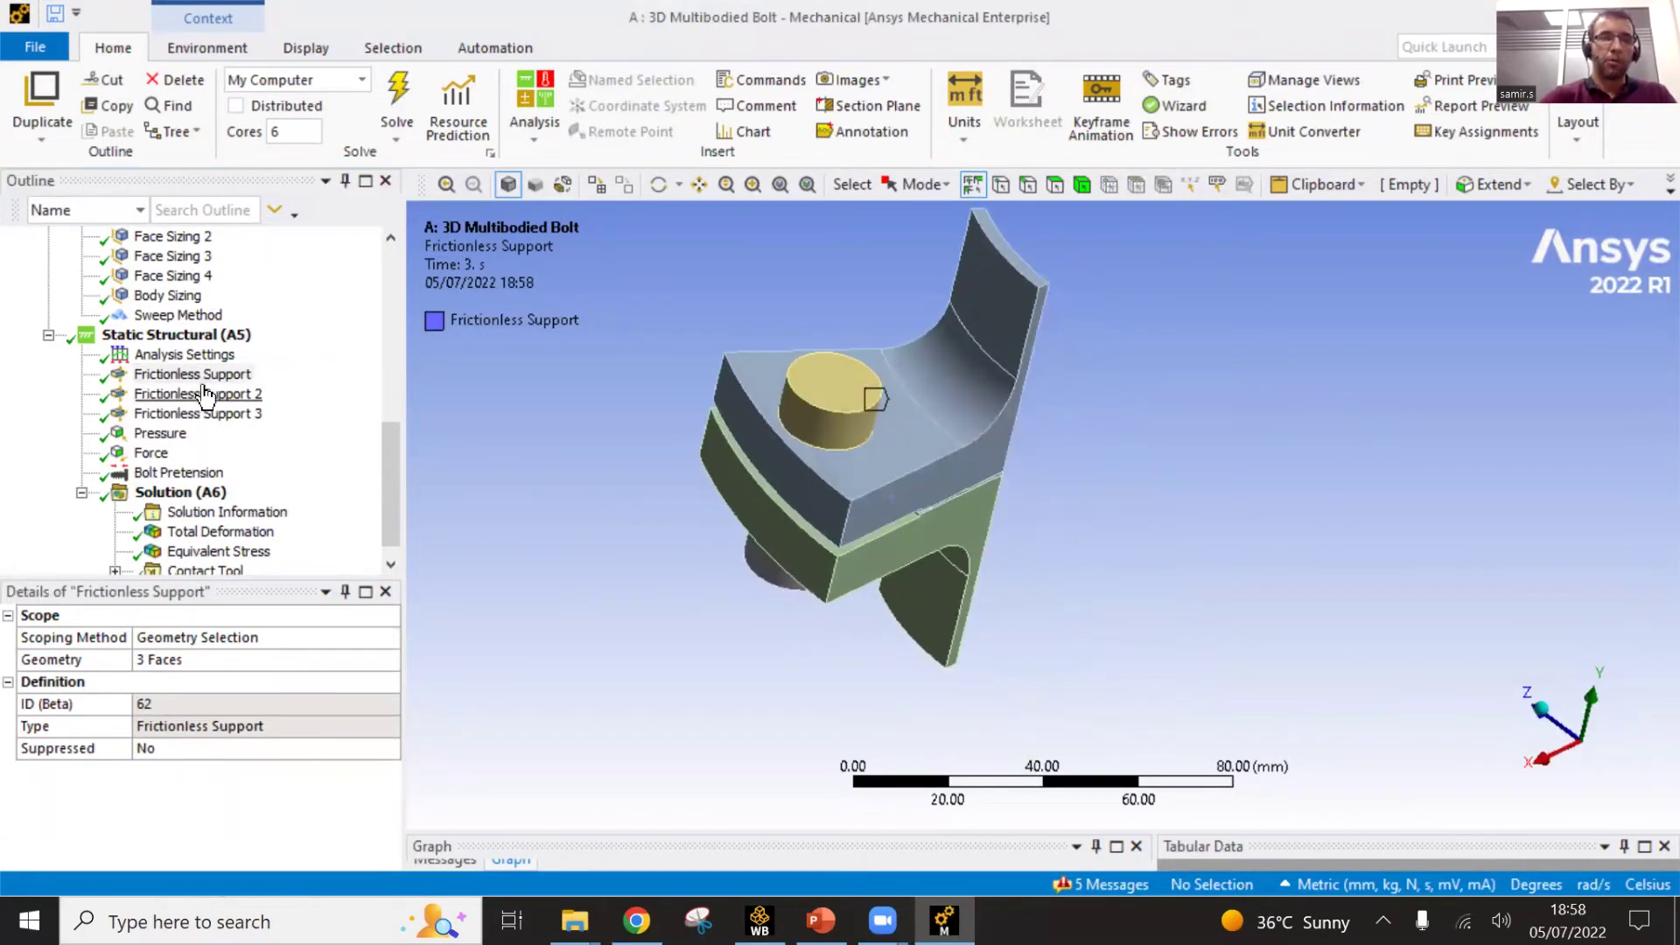
shift+click(225, 415)
middle_drag(769, 534, 937, 550)
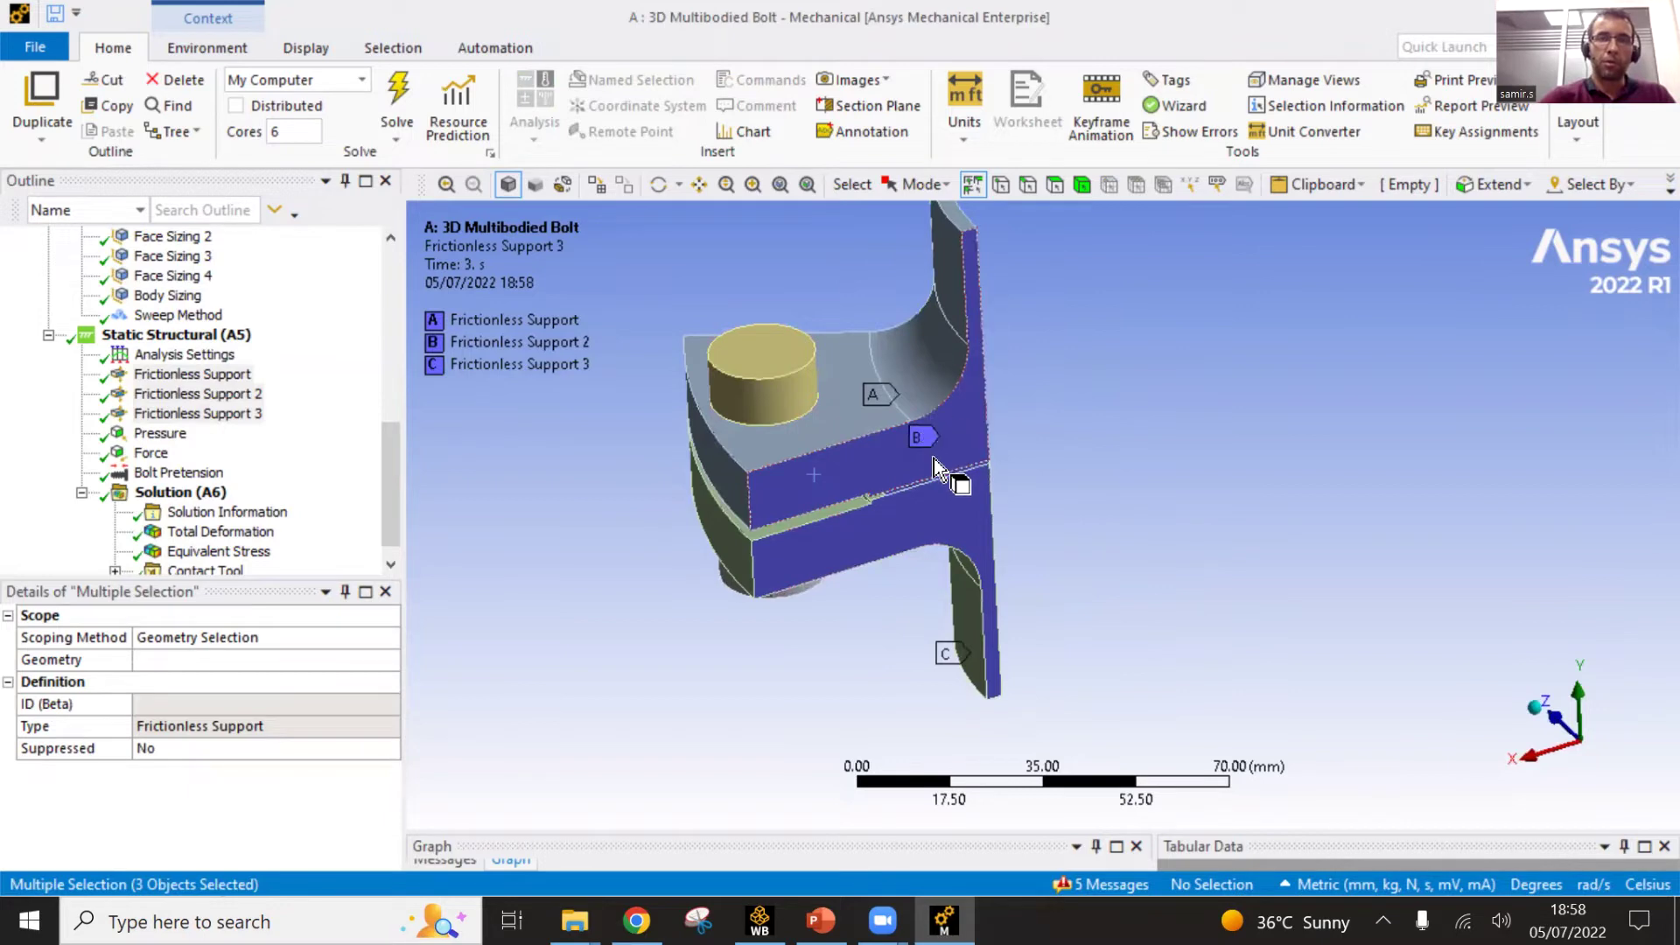
middle_drag(911, 423, 1016, 470)
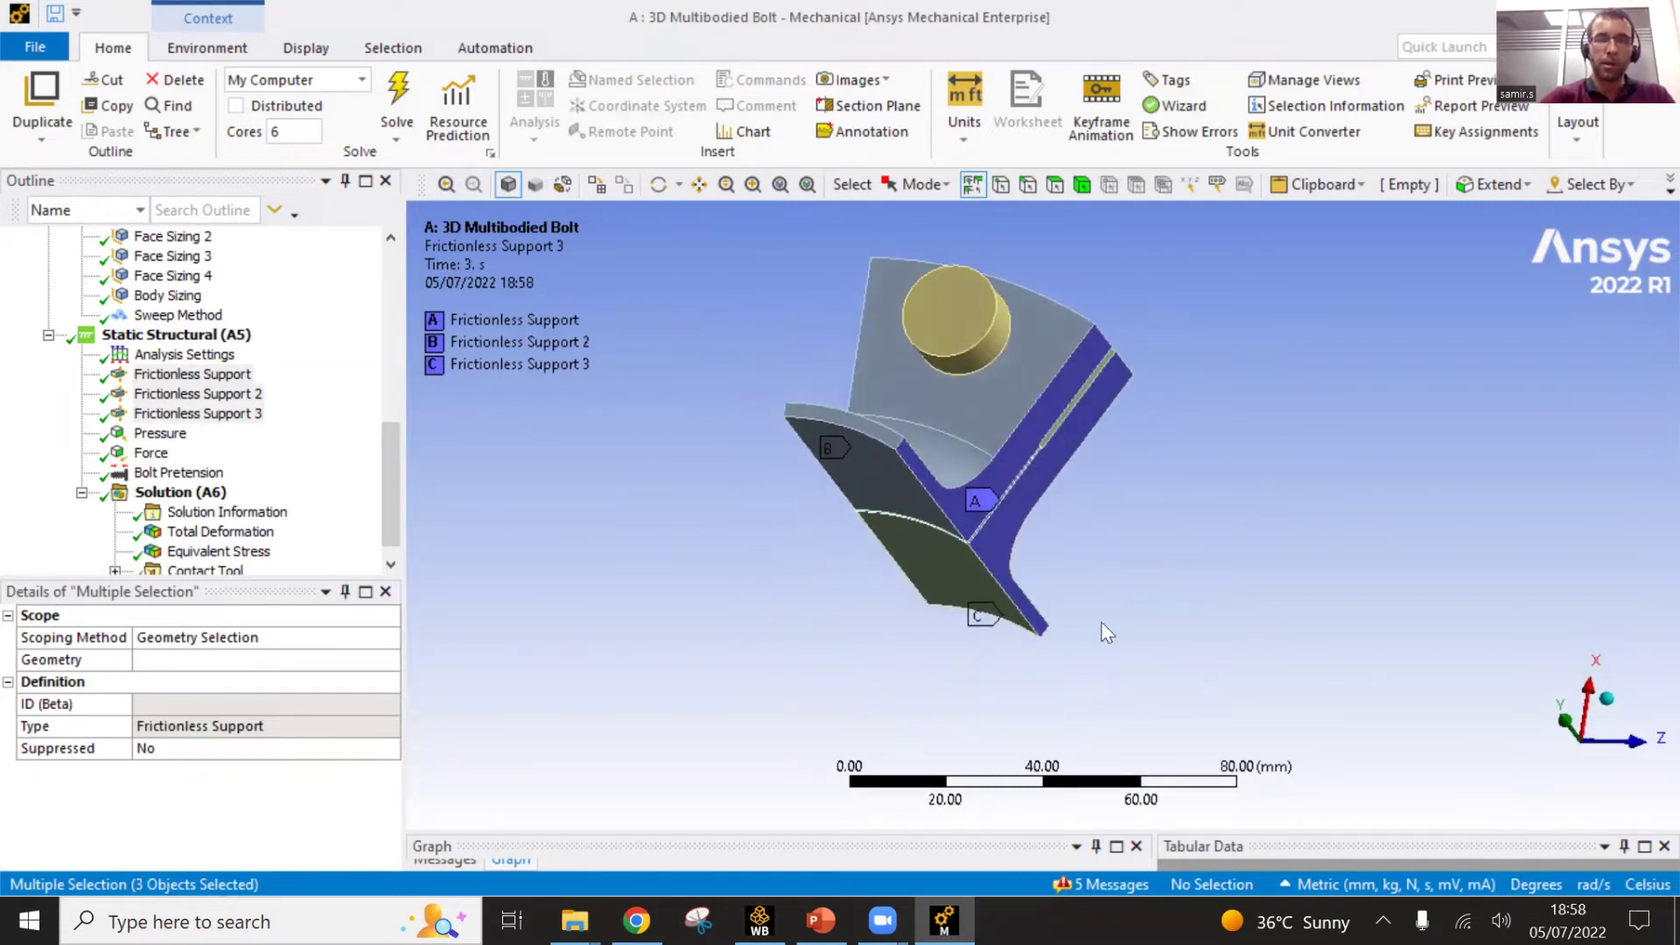
middle_drag(1063, 448, 1122, 469)
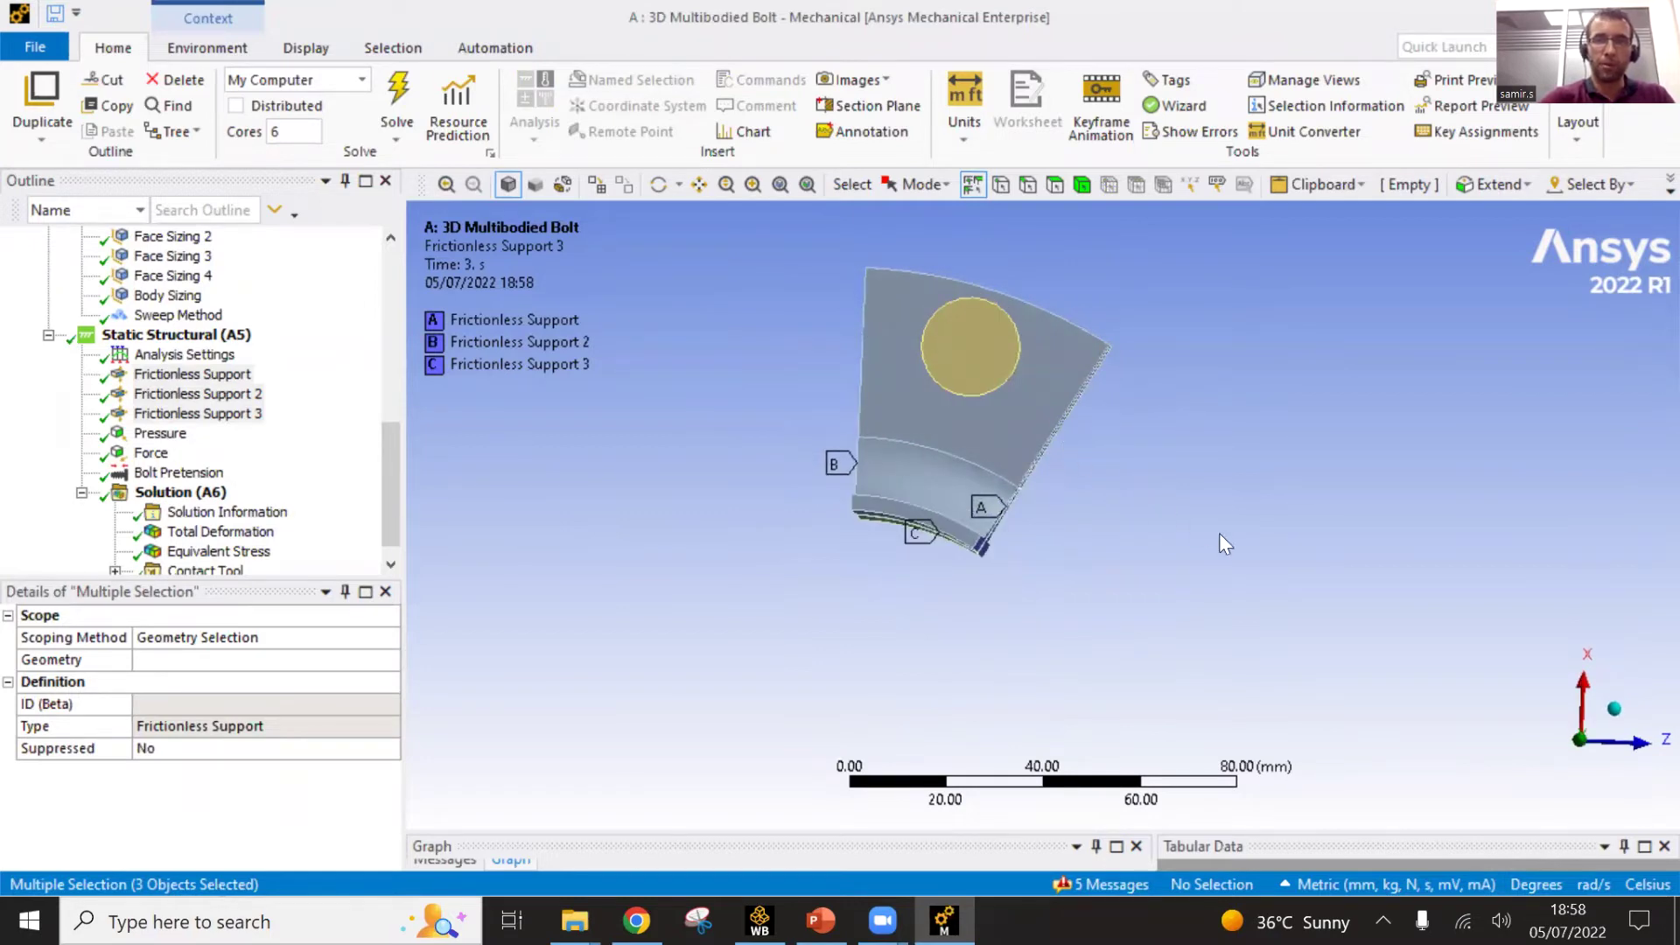
middle_drag(1100, 532, 1091, 468)
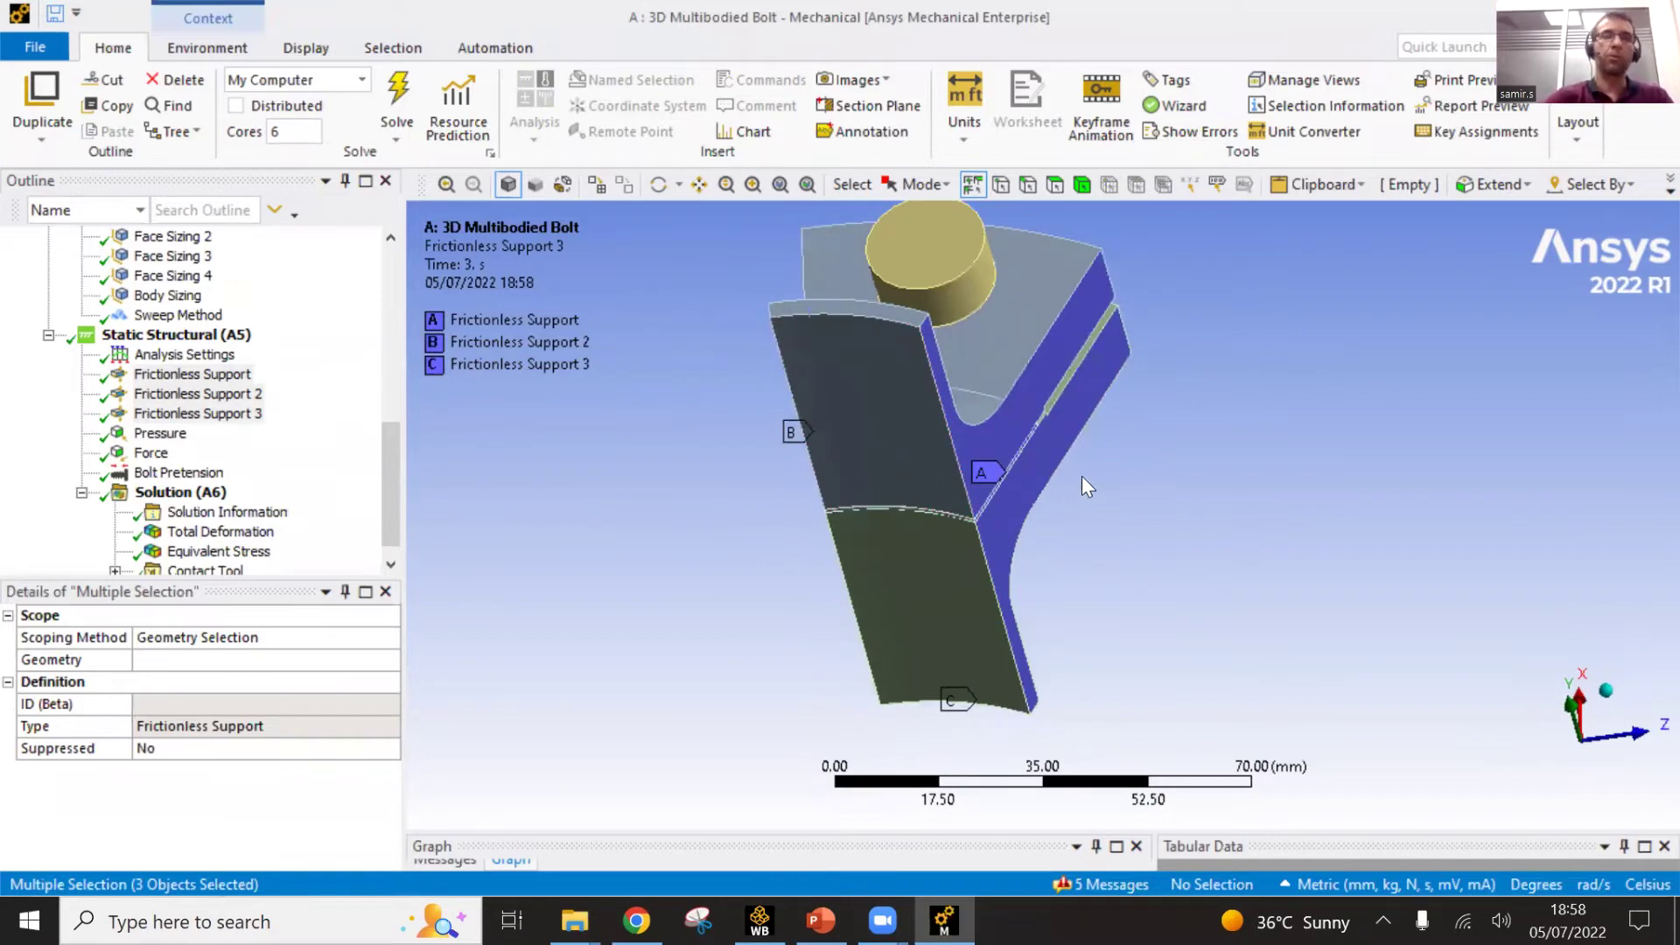
click(161, 434)
- Inspect the 1 MPa pressure and 1000 N force on the model, then show the locked bolt pretension
middle_drag(714, 492, 858, 456)
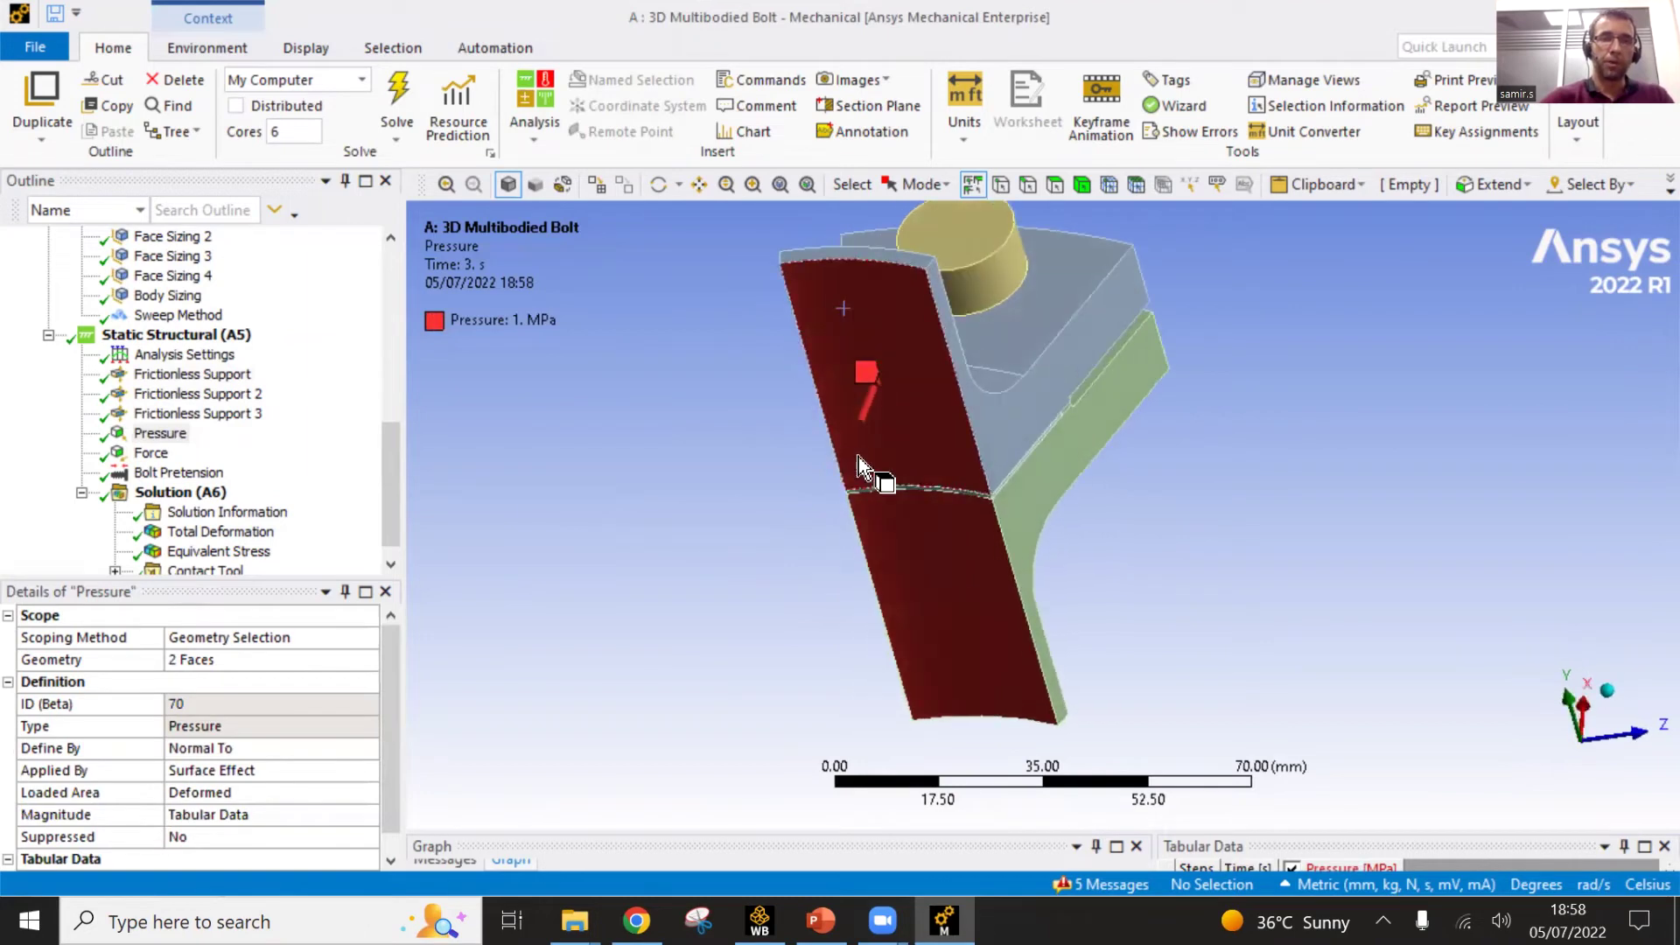
click(144, 454)
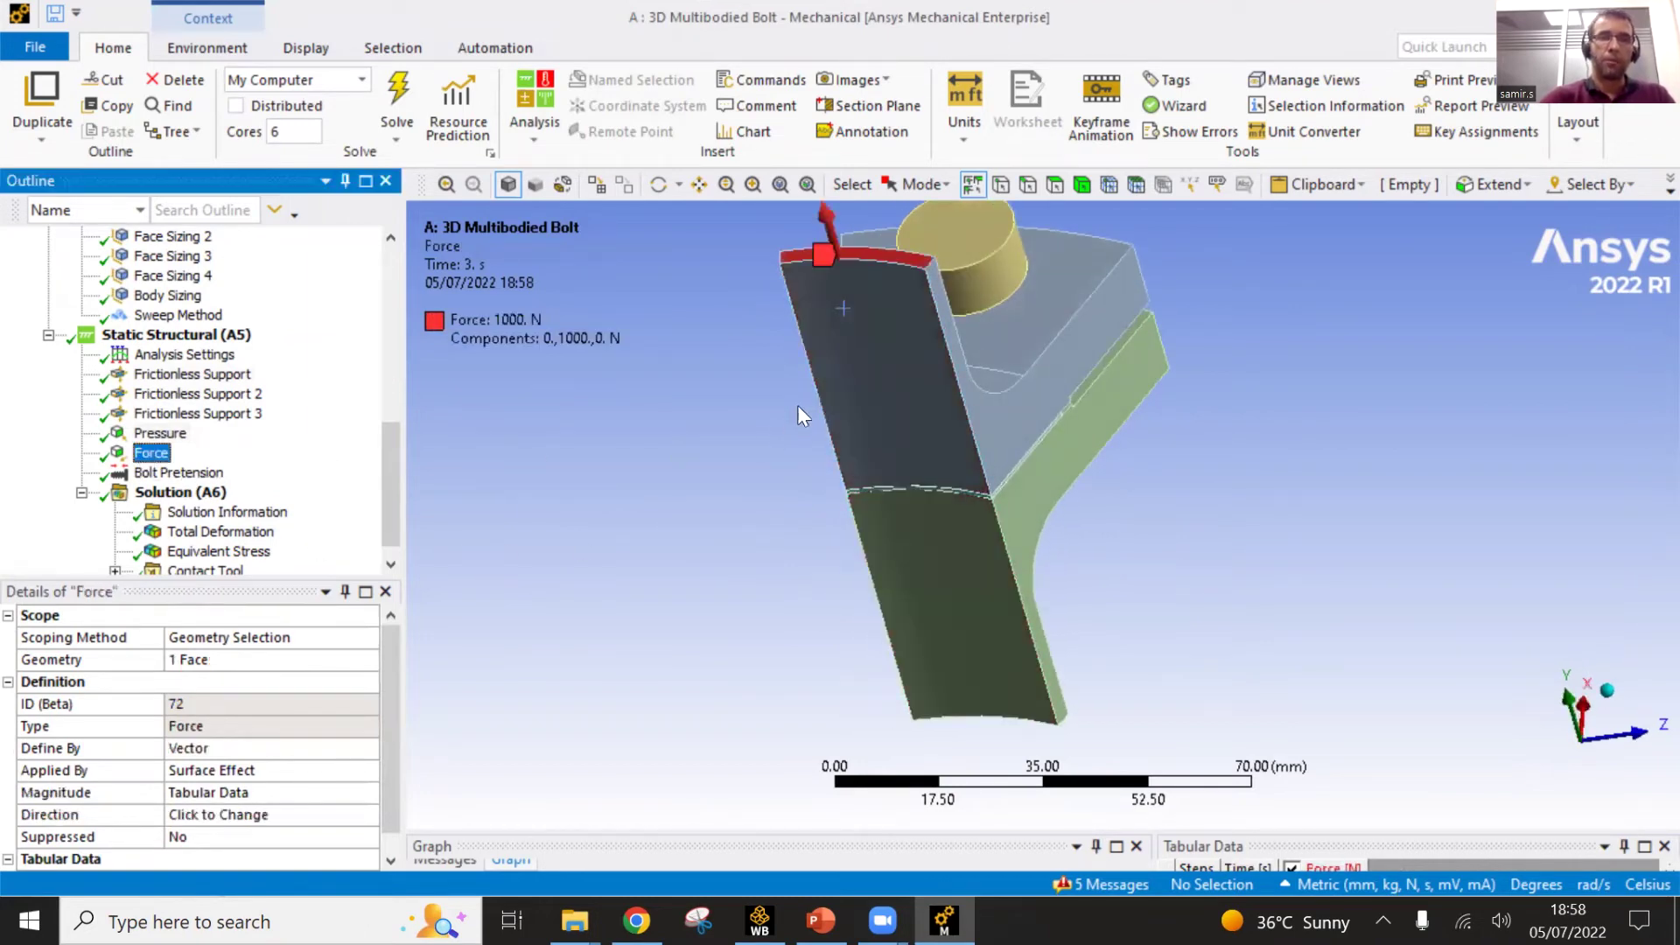
middle_drag(799, 412, 906, 343)
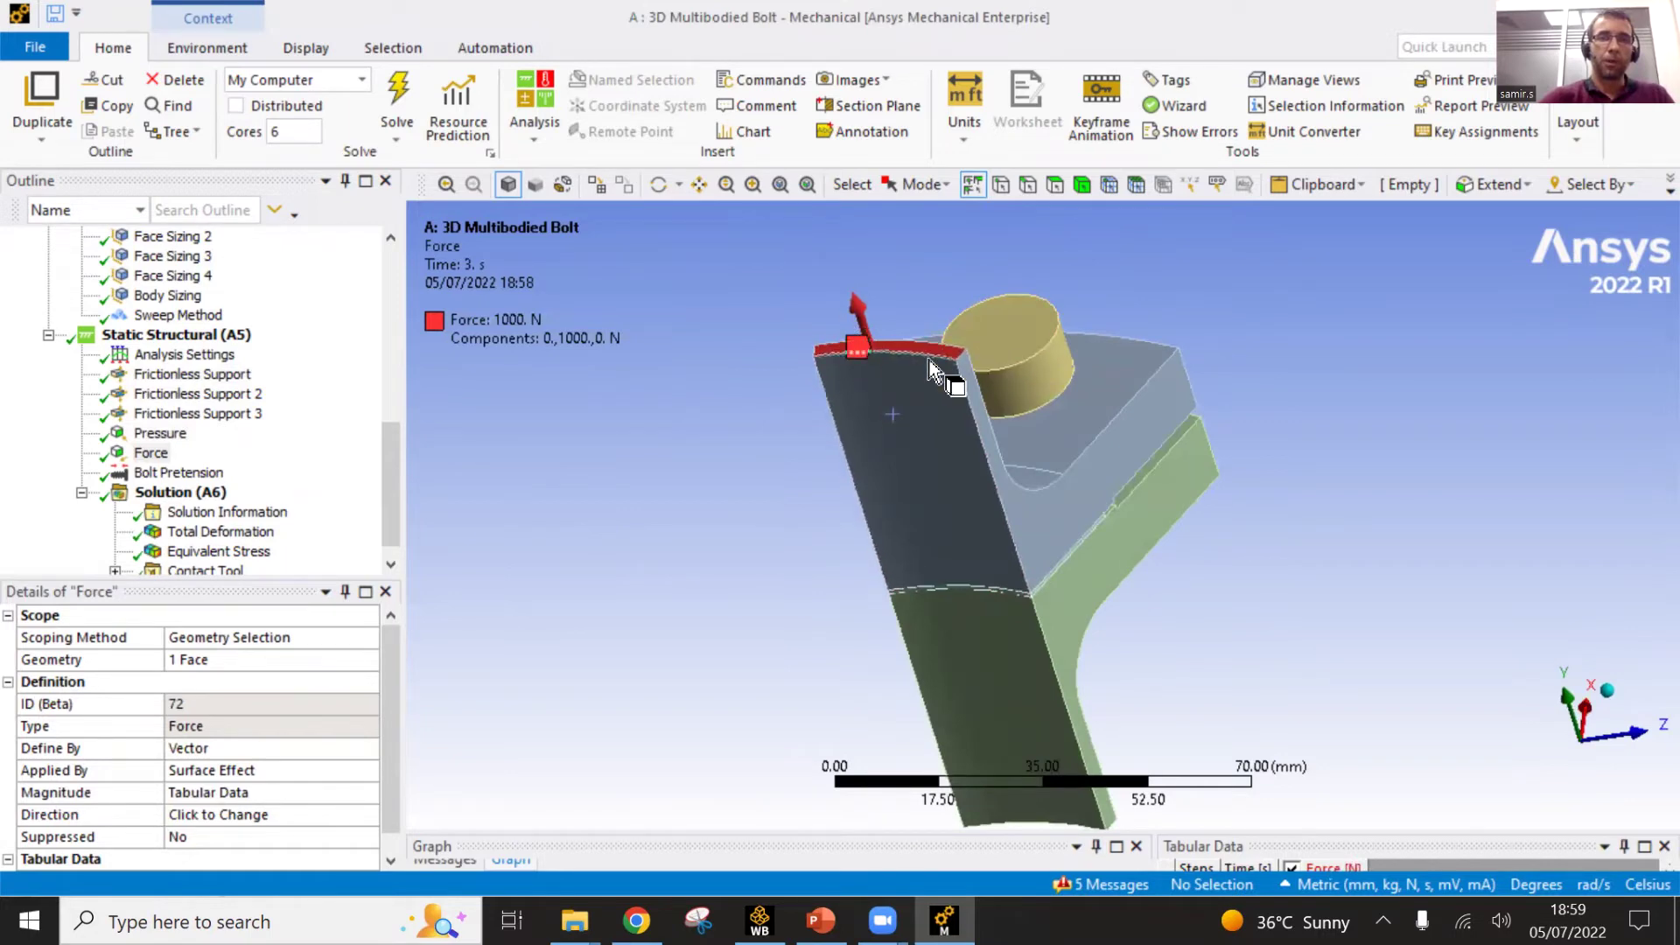
click(153, 475)
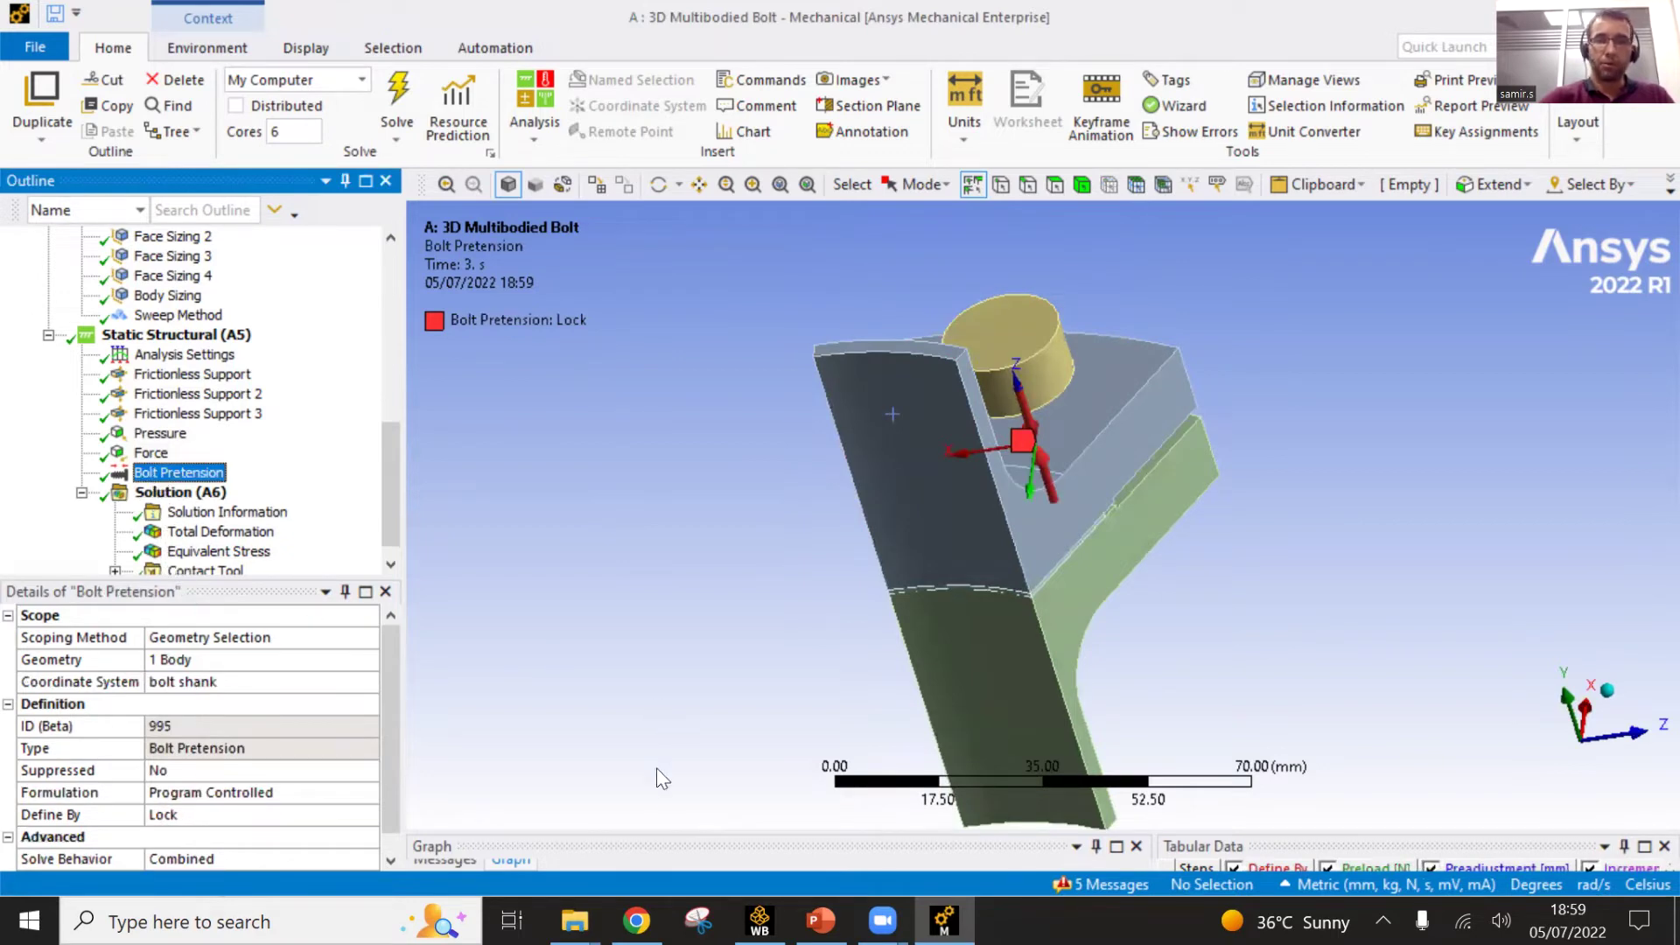
- Reveal the pretension step table (10000 N, then Lock) and orbit to view the bolt shank
drag(667, 829, 691, 713)
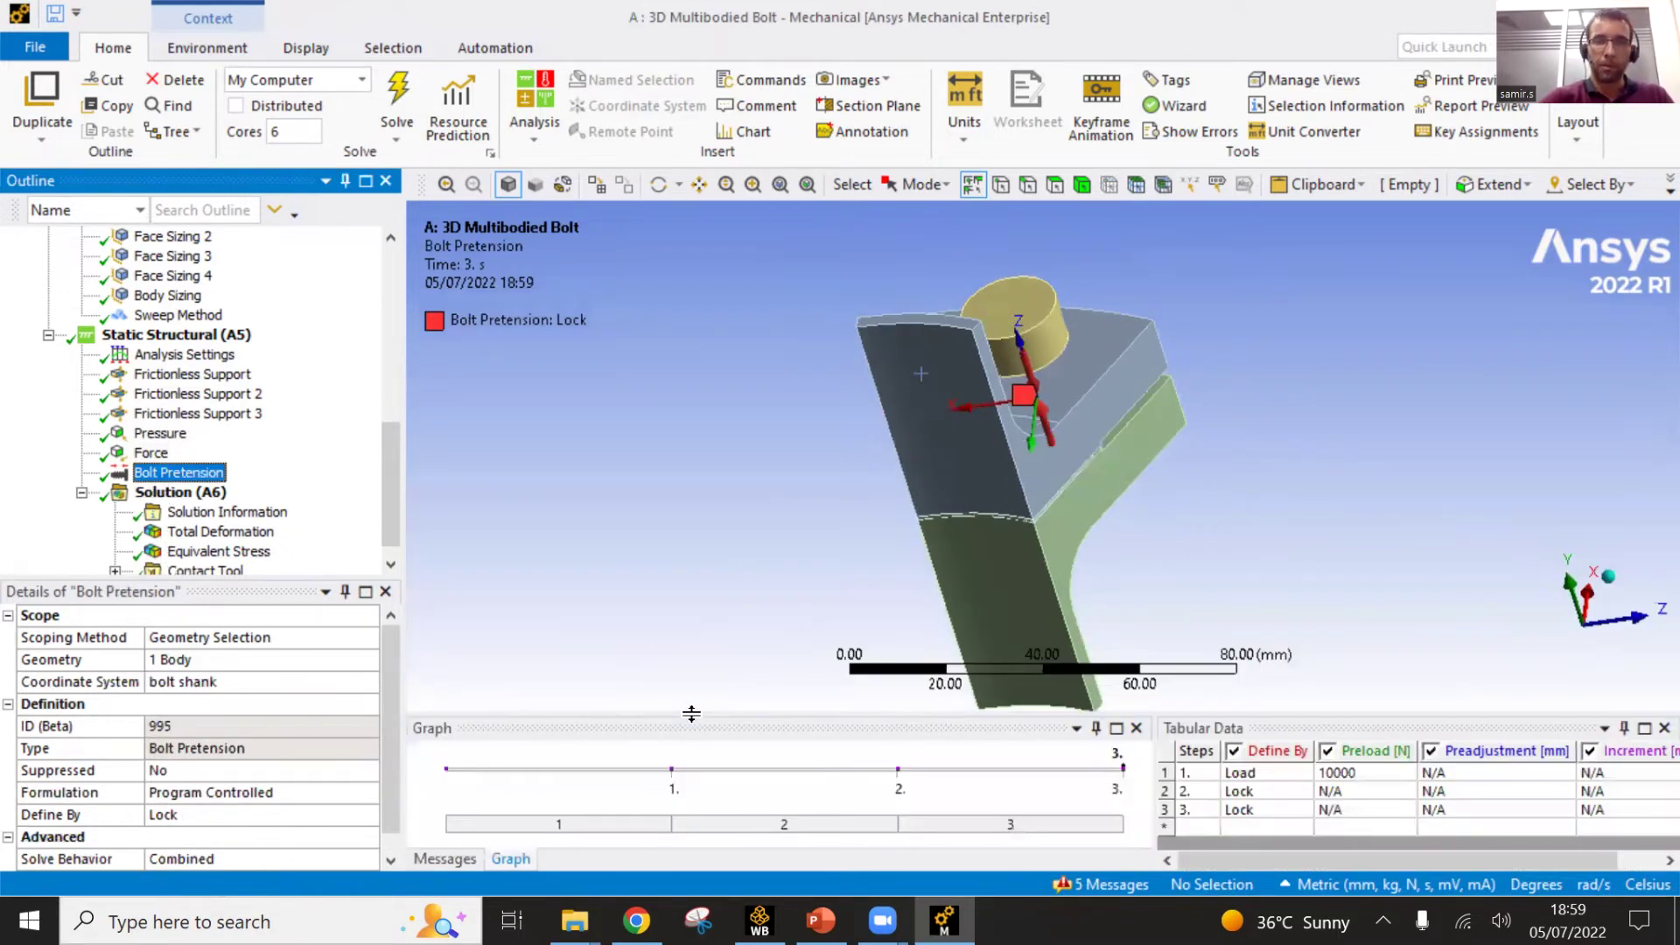
middle_drag(748, 538, 1290, 390)
right_click(1056, 360)
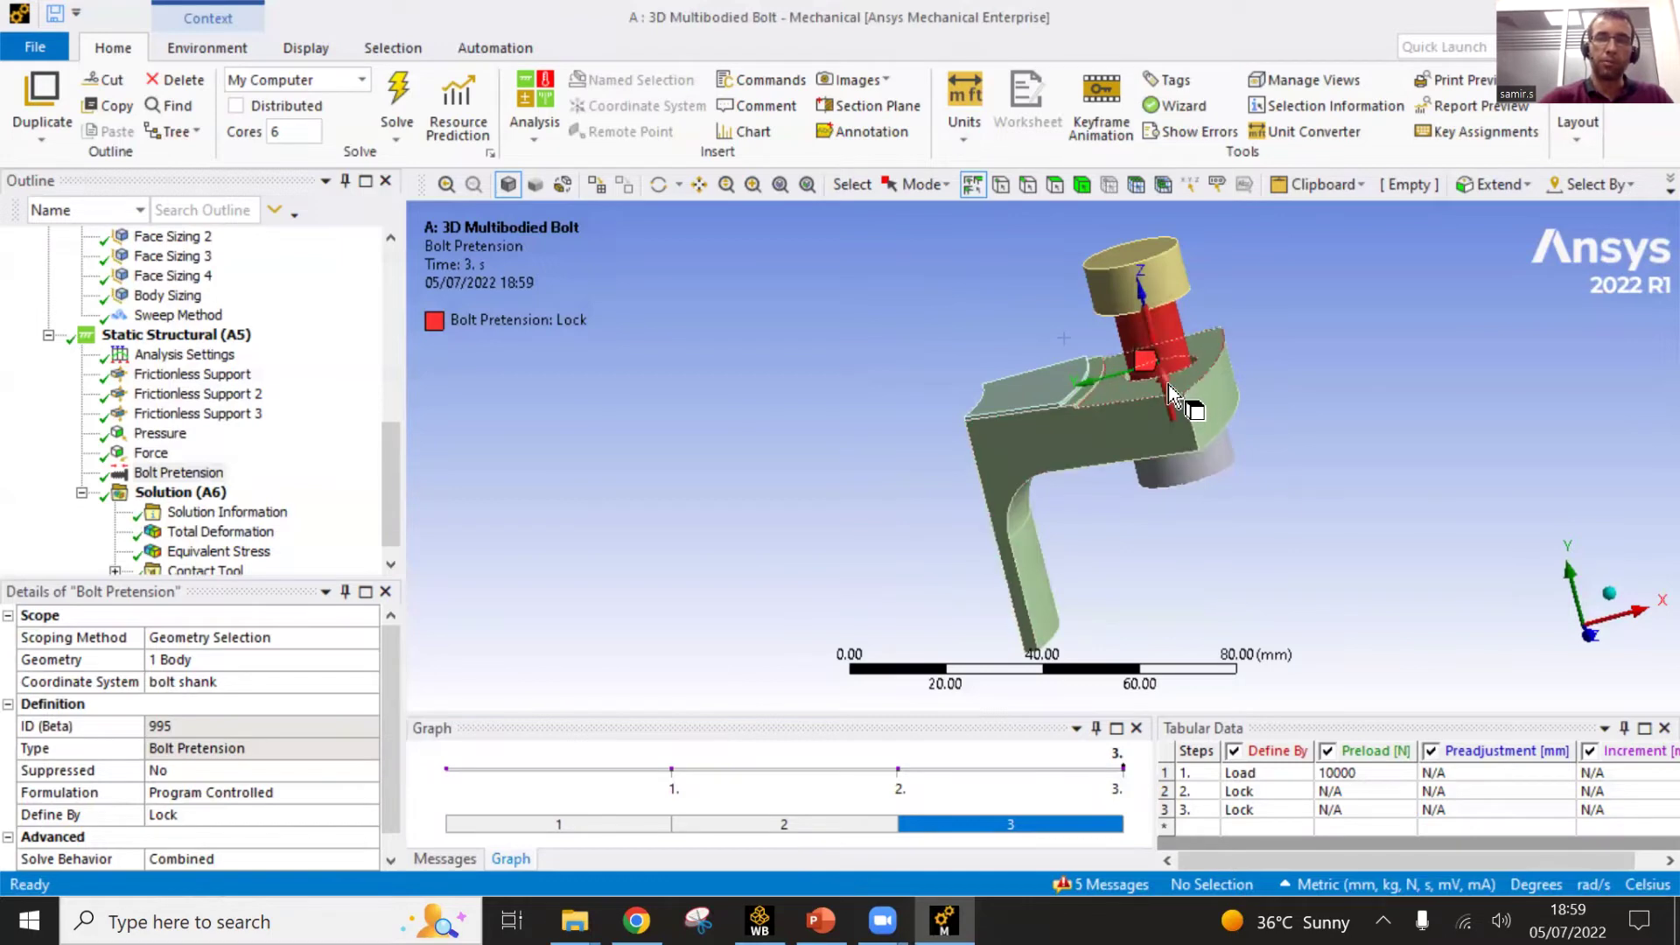
middle_drag(1229, 453, 1054, 402)
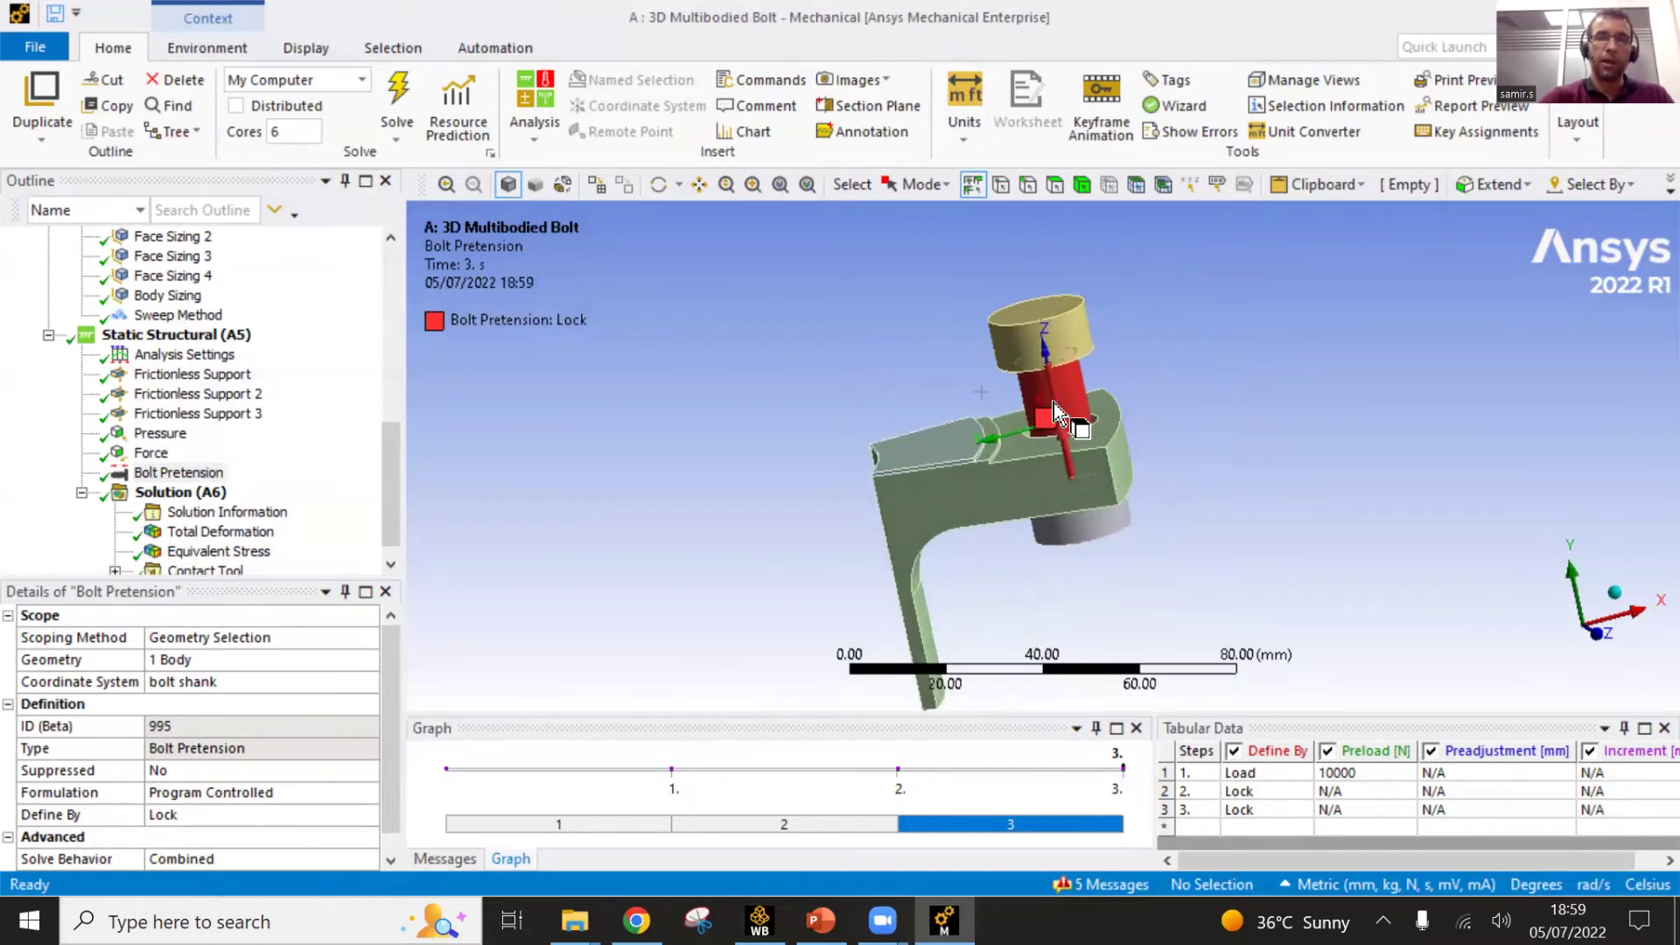
- Show the Force and Pressure loads together, then the full Static Structural load overview A–F
click(163, 453)
ctrl+click(166, 436)
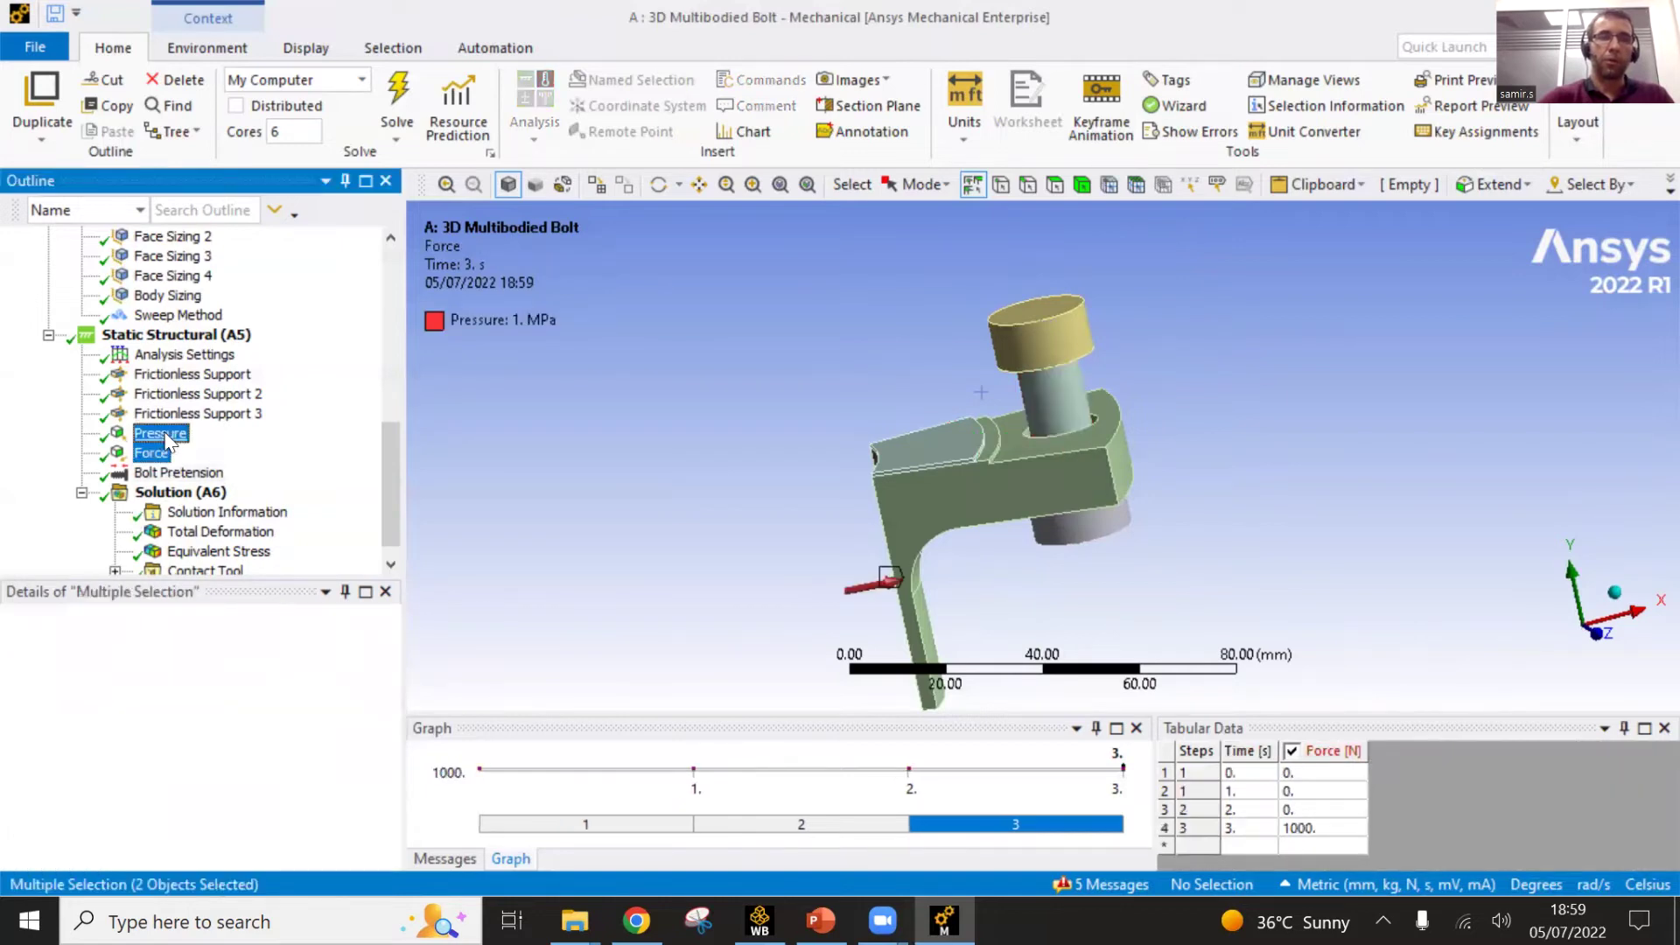
middle_drag(676, 496, 708, 515)
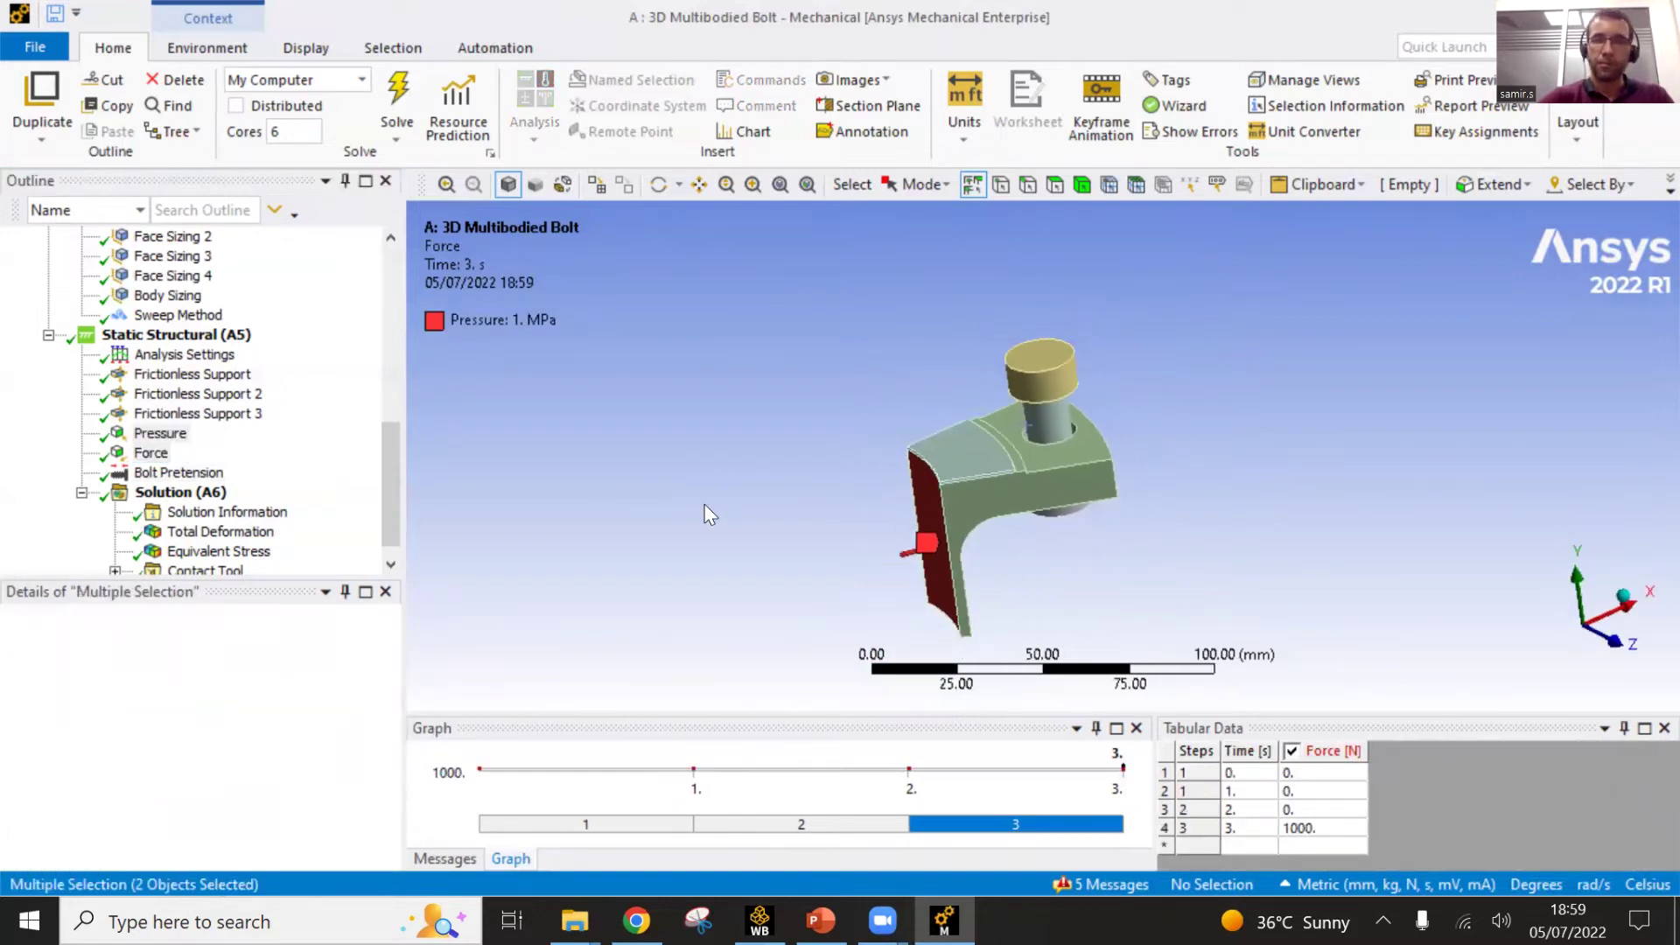
click(146, 339)
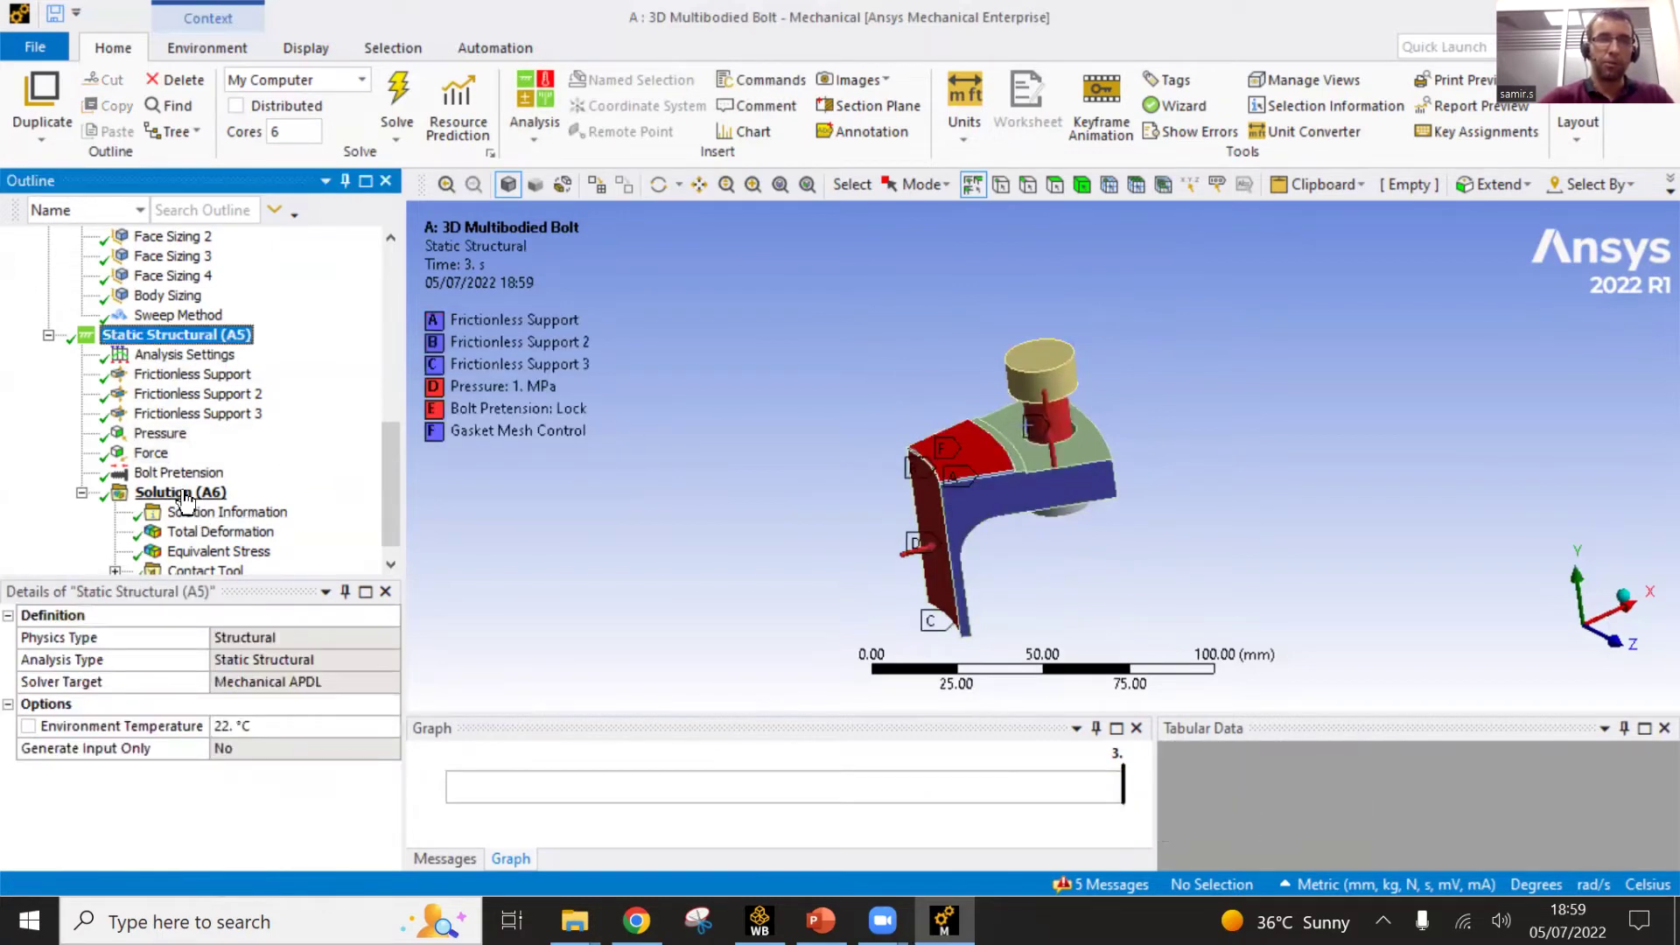
- Make all hidden bodies visible again with Show All Bodies
right_click(747, 349)
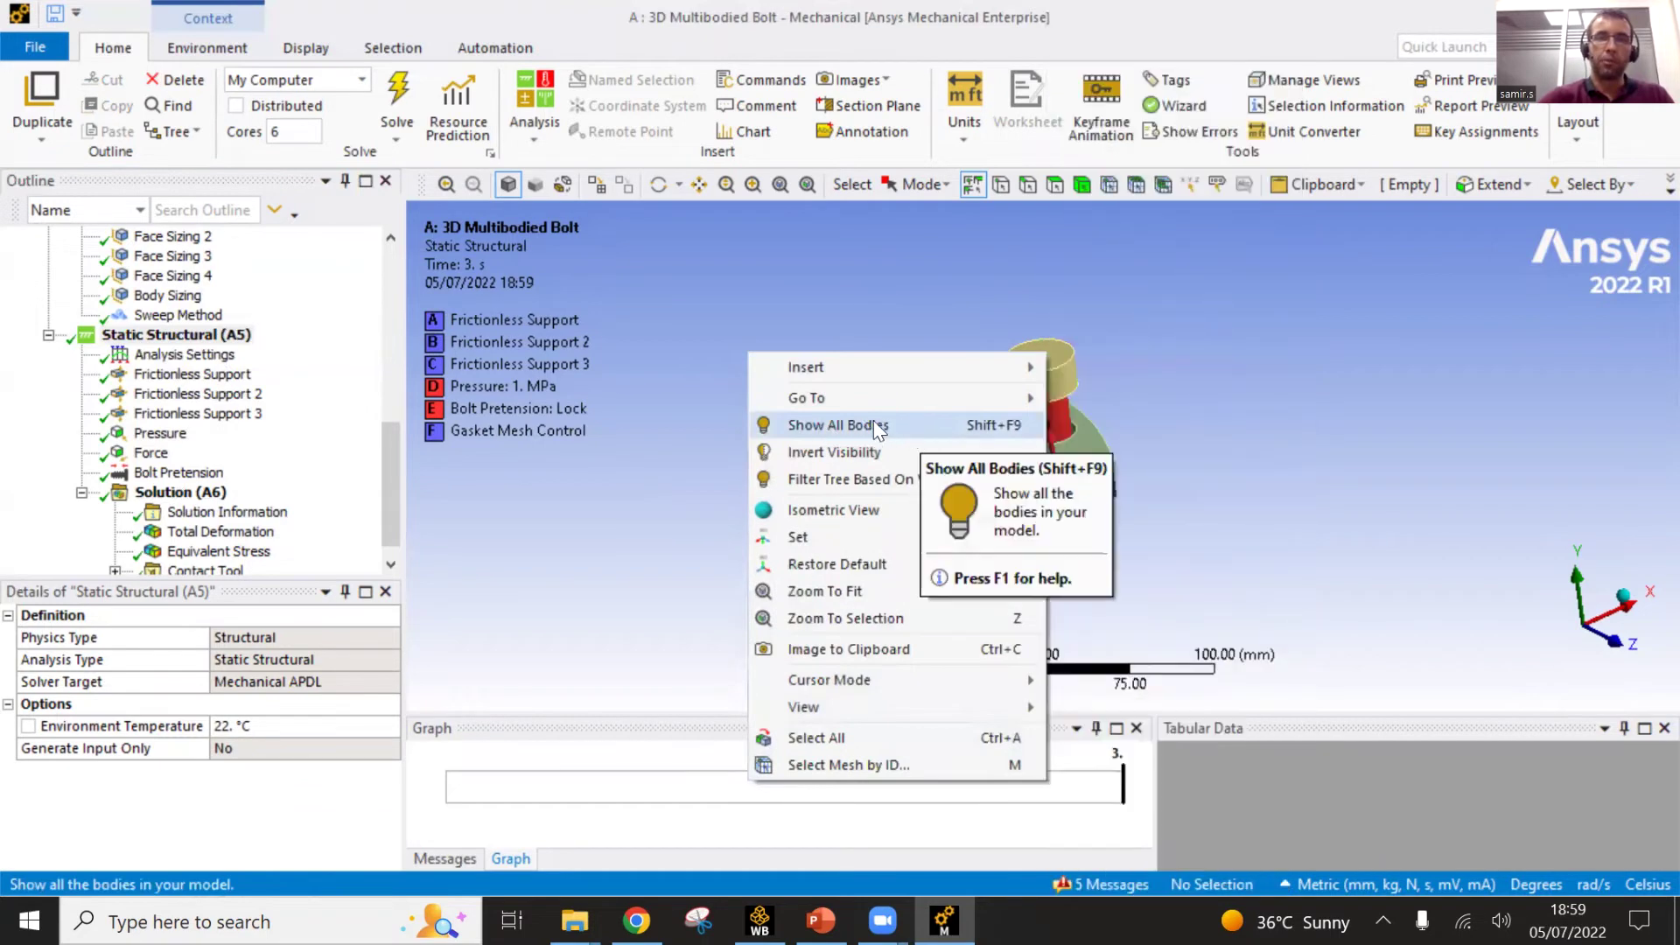
click(869, 421)
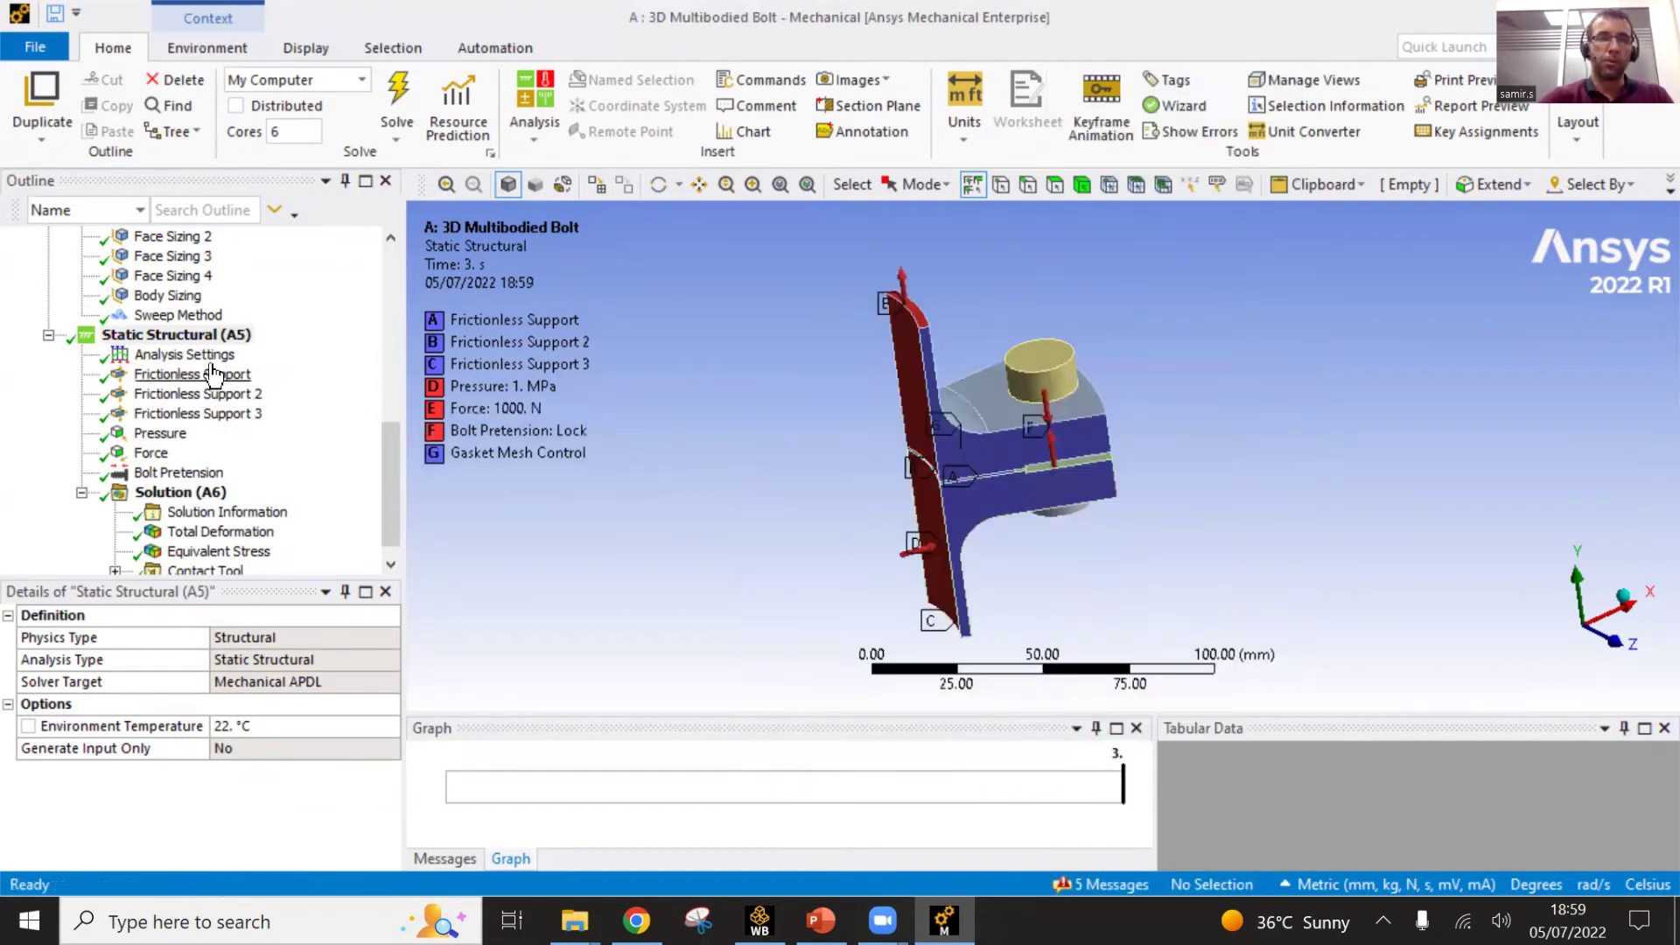
scroll(213, 374, up, 3)
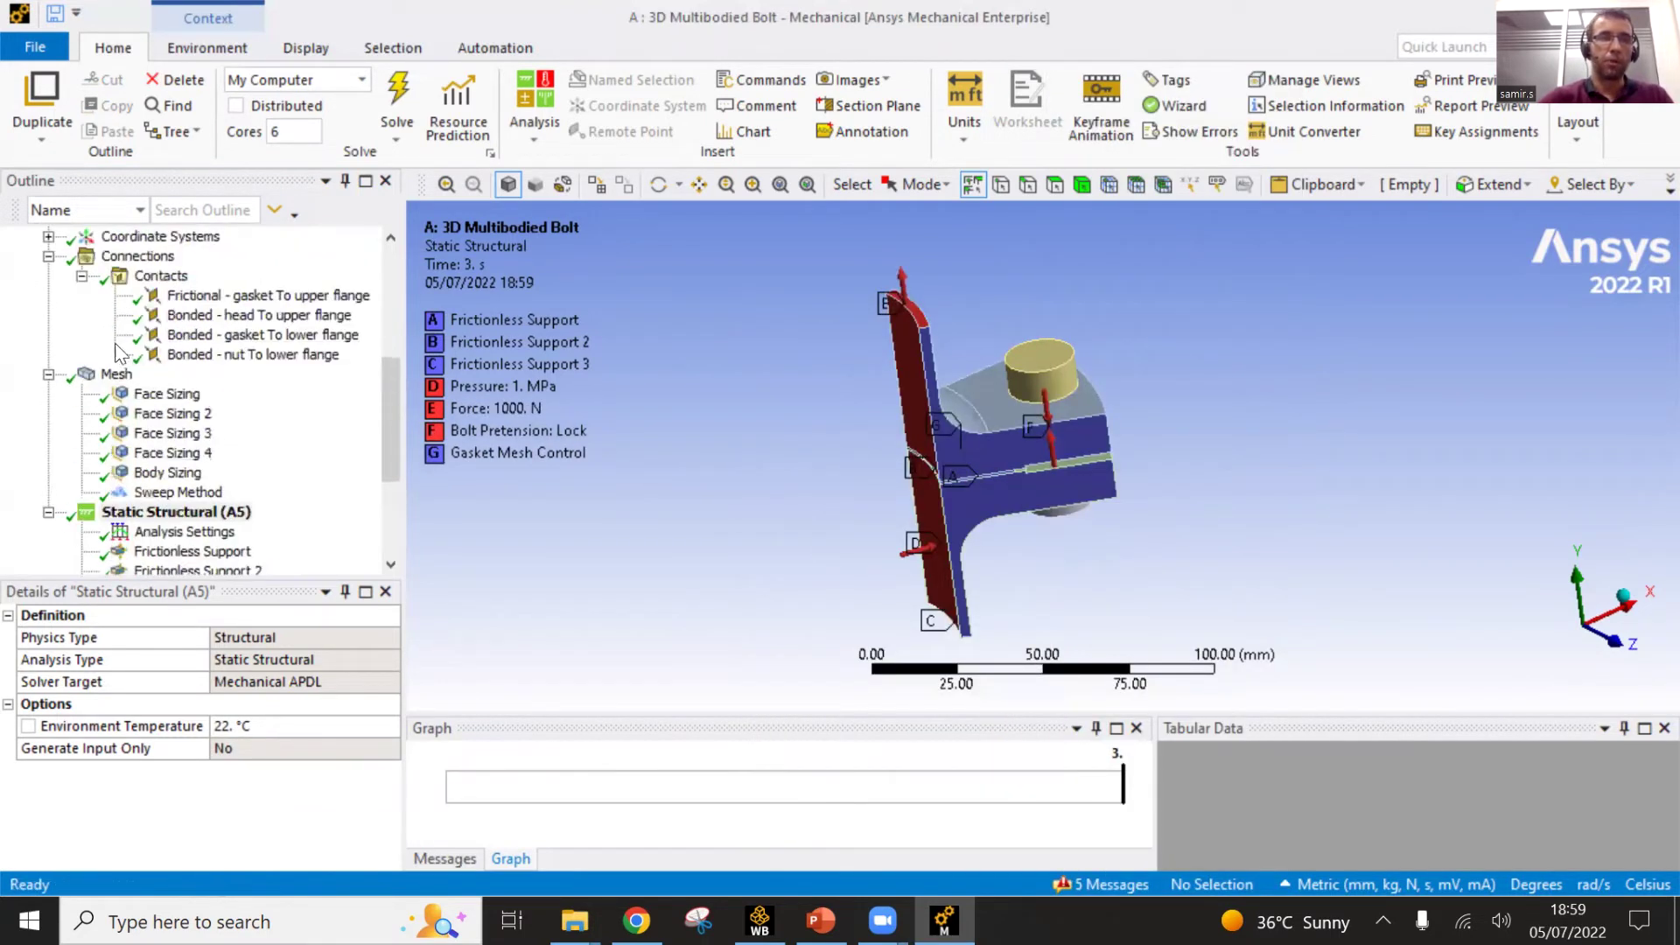
scroll(120, 352, up, 3)
scroll(119, 337, up, 1)
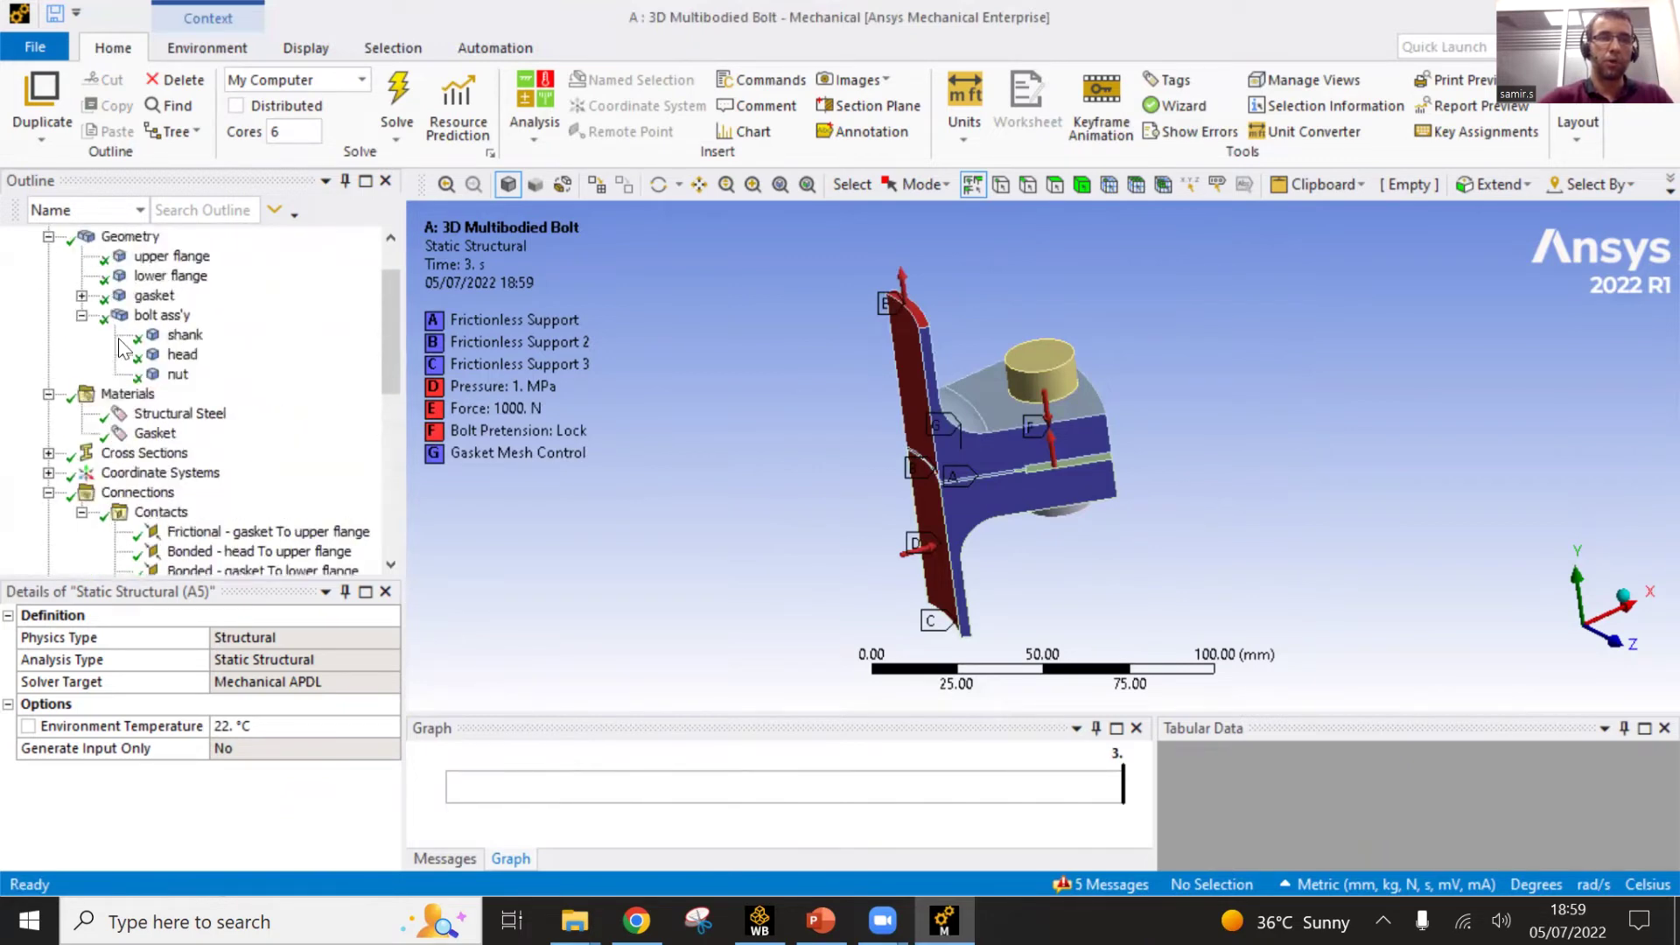
scroll(118, 338, down, 4)
- Display the mesh and list the mesh controls available under Mesh's Insert menu
click(120, 375)
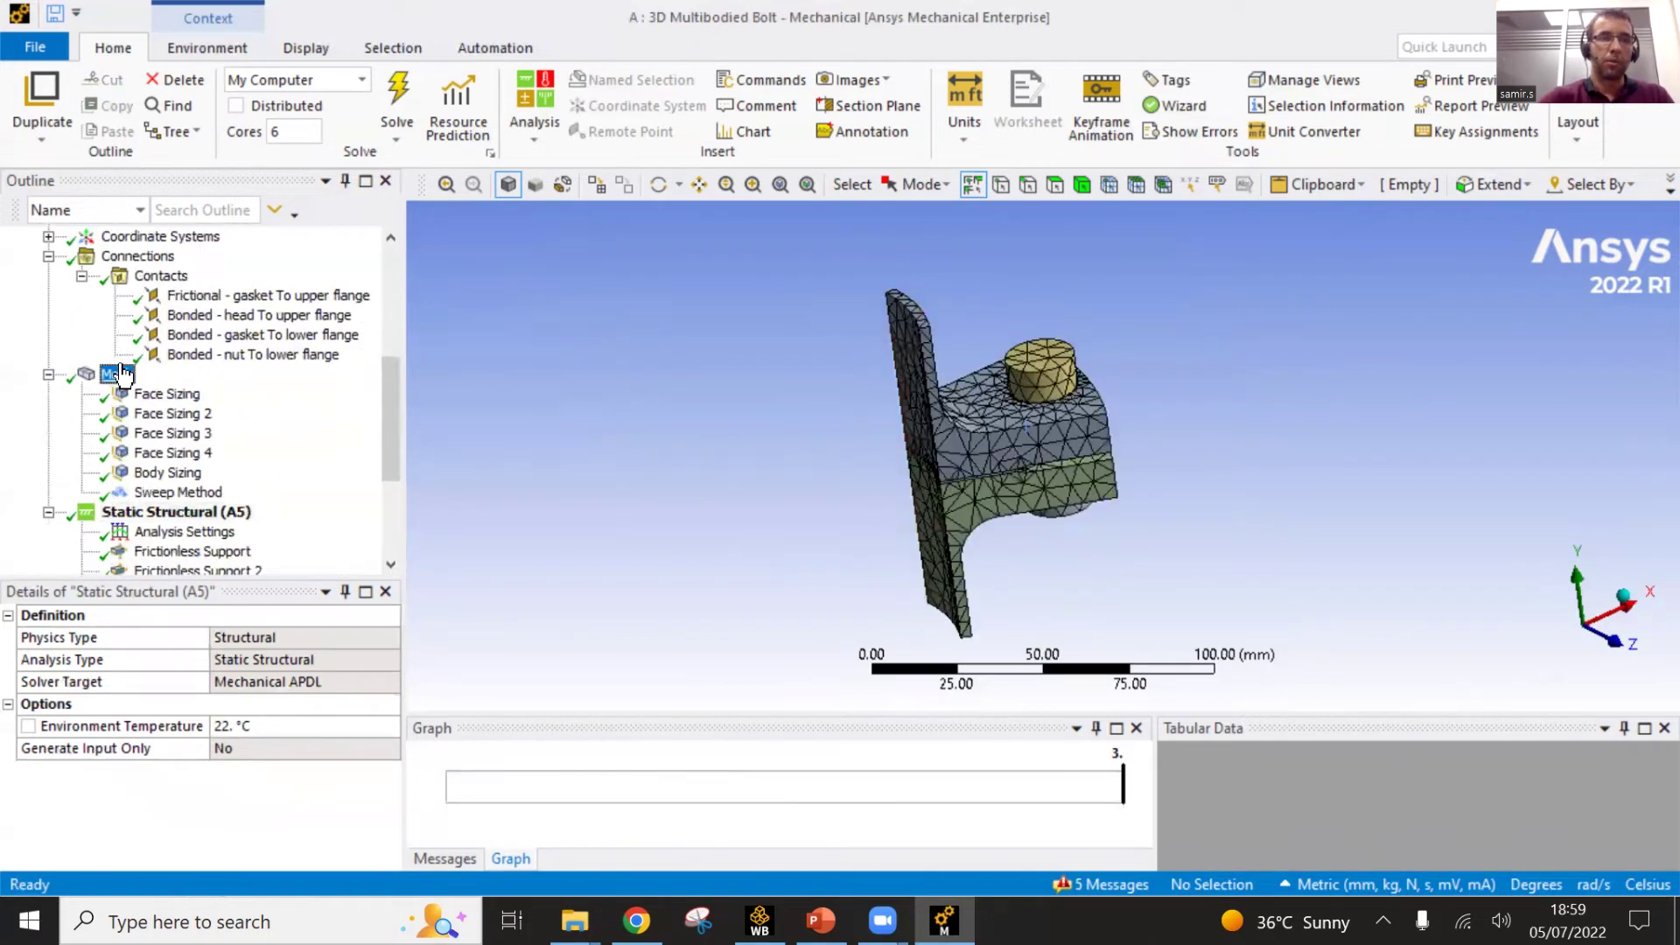
right_click(120, 374)
mouse_move(180, 385)
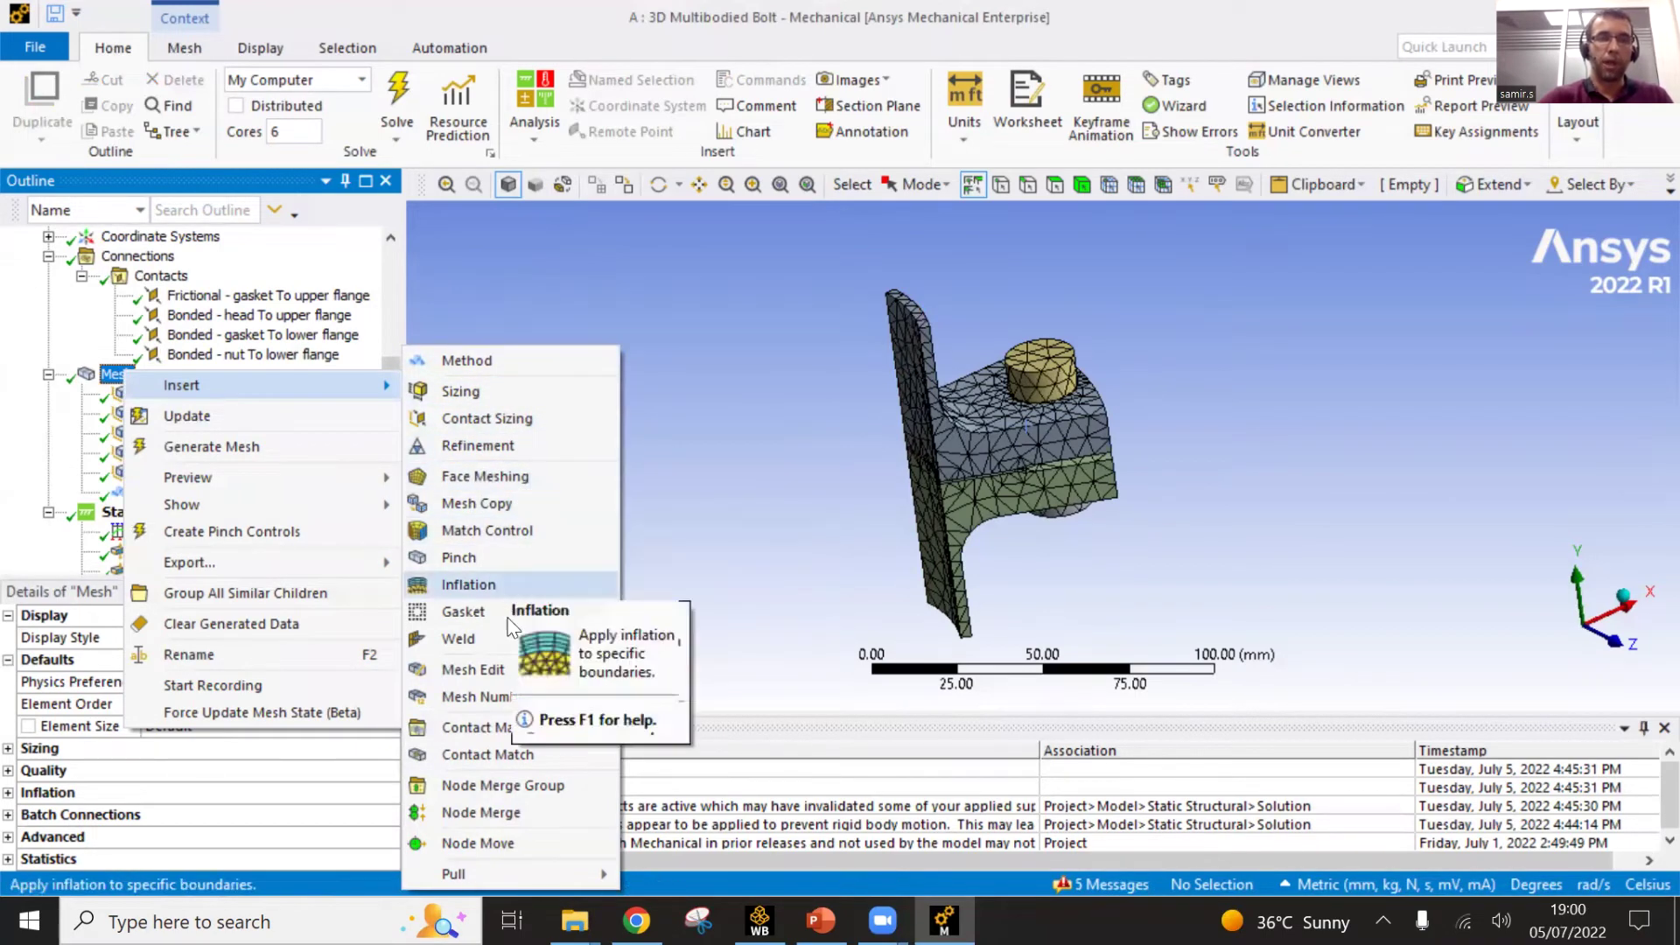
- Browse the Static Structural Insert menu without adding loads, then enlarge the Outline to show Solution results
click(675, 480)
scroll(245, 520, down, 2)
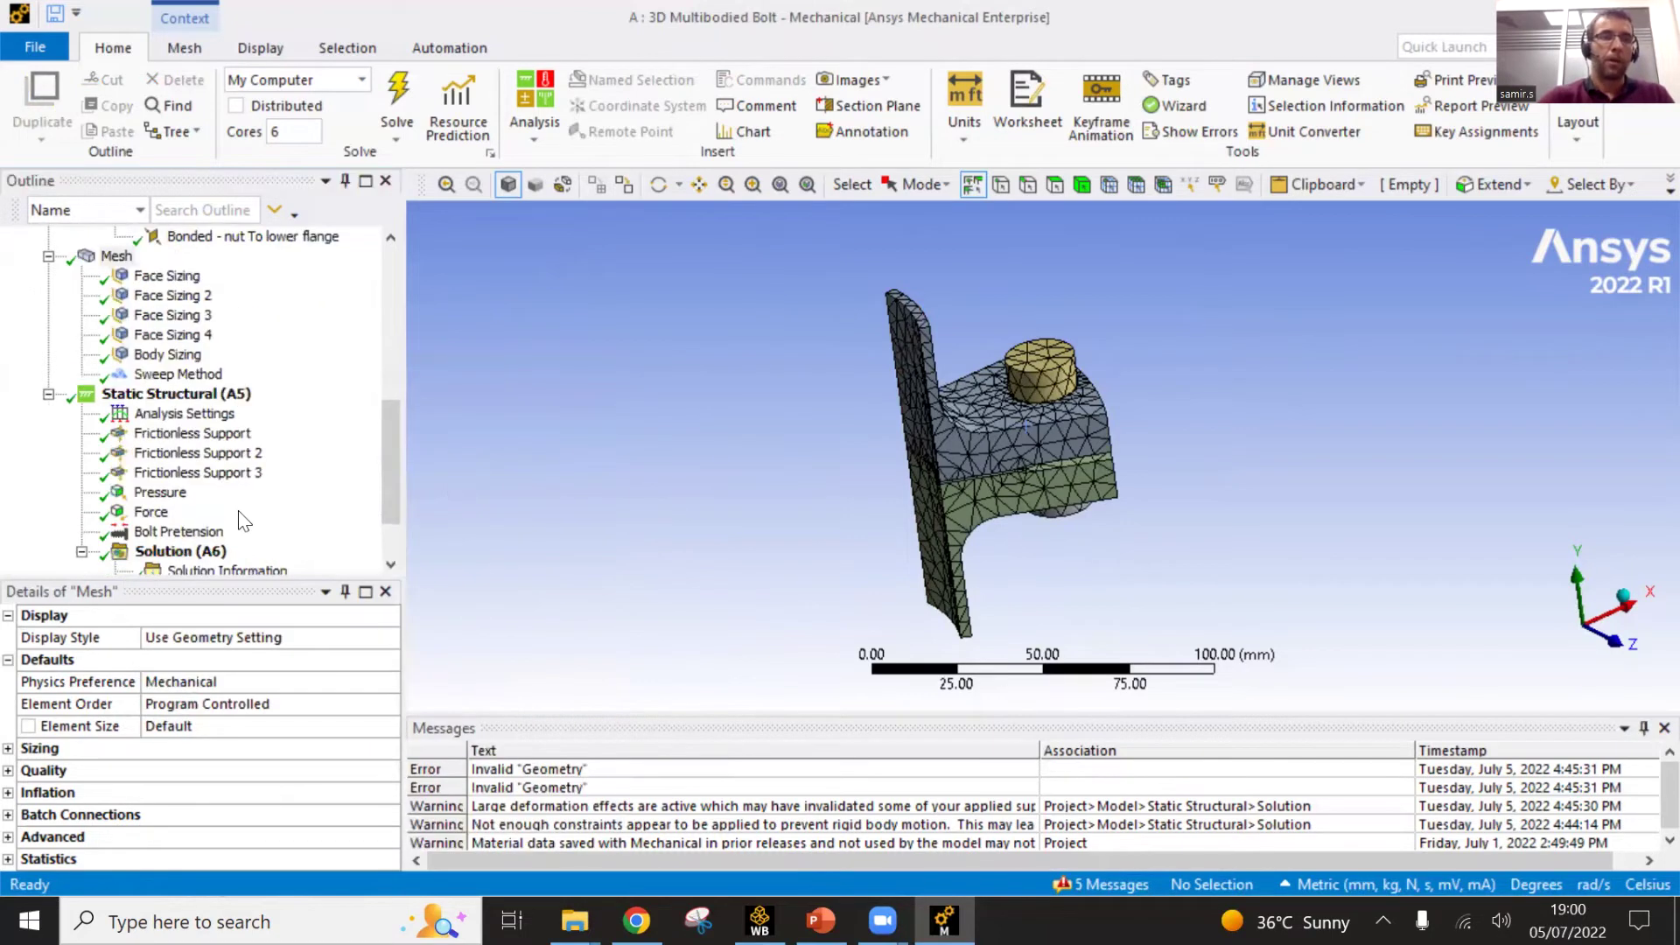
click(178, 400)
right_click(178, 400)
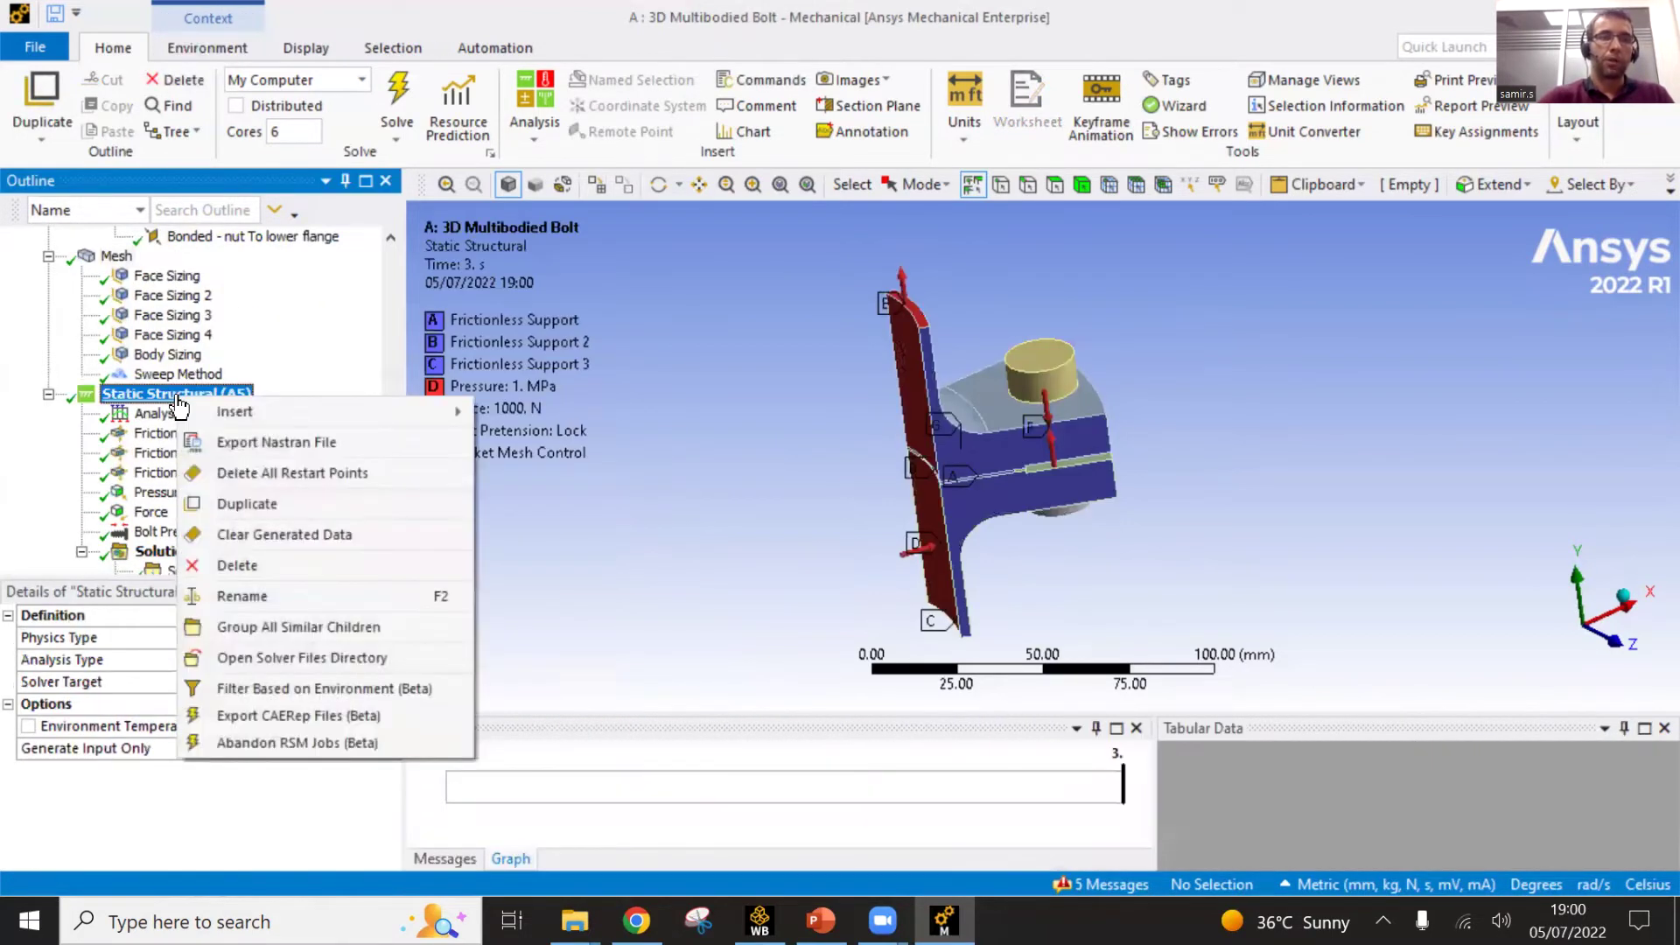
mouse_move(210, 401)
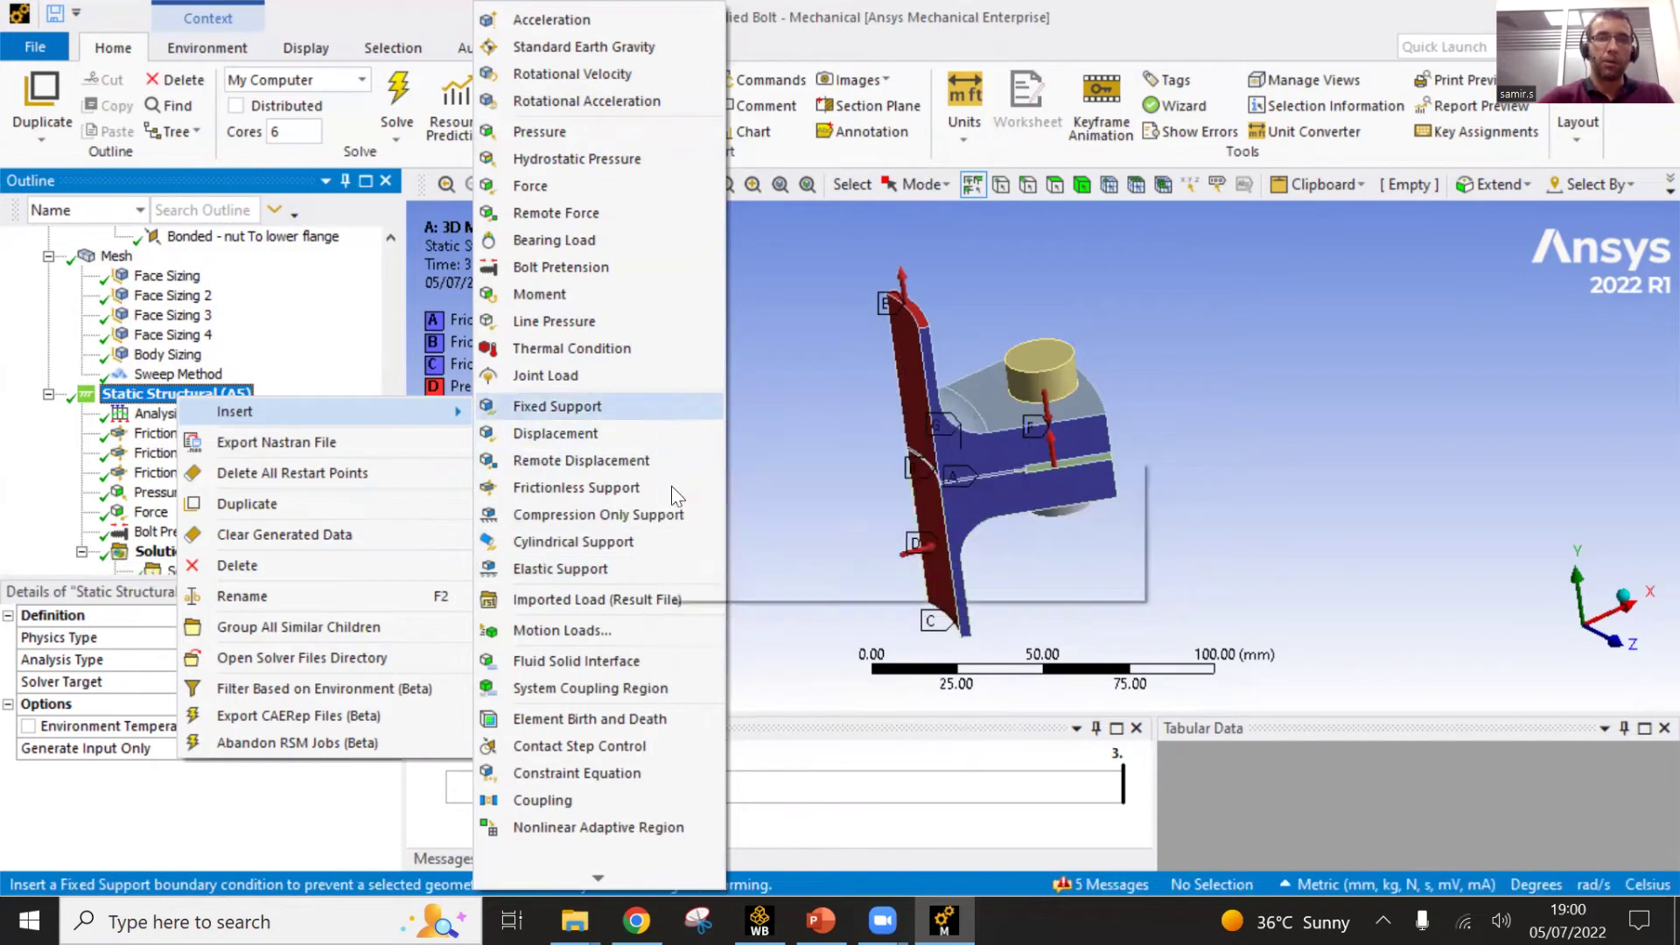
click(828, 525)
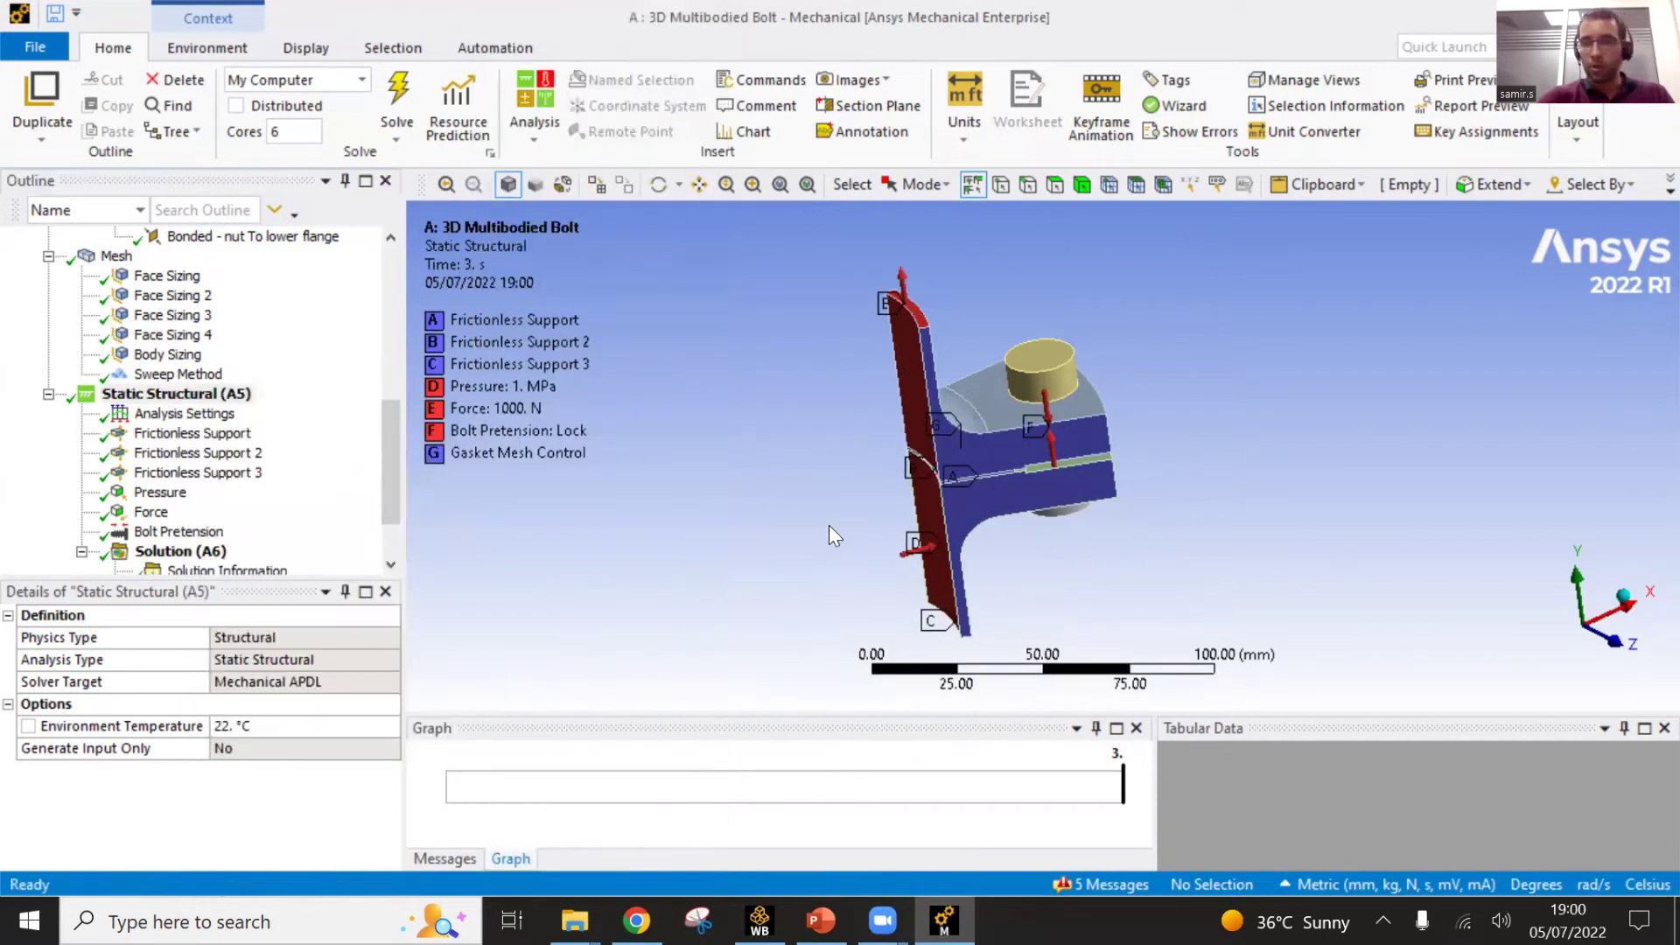
drag(309, 572, 318, 625)
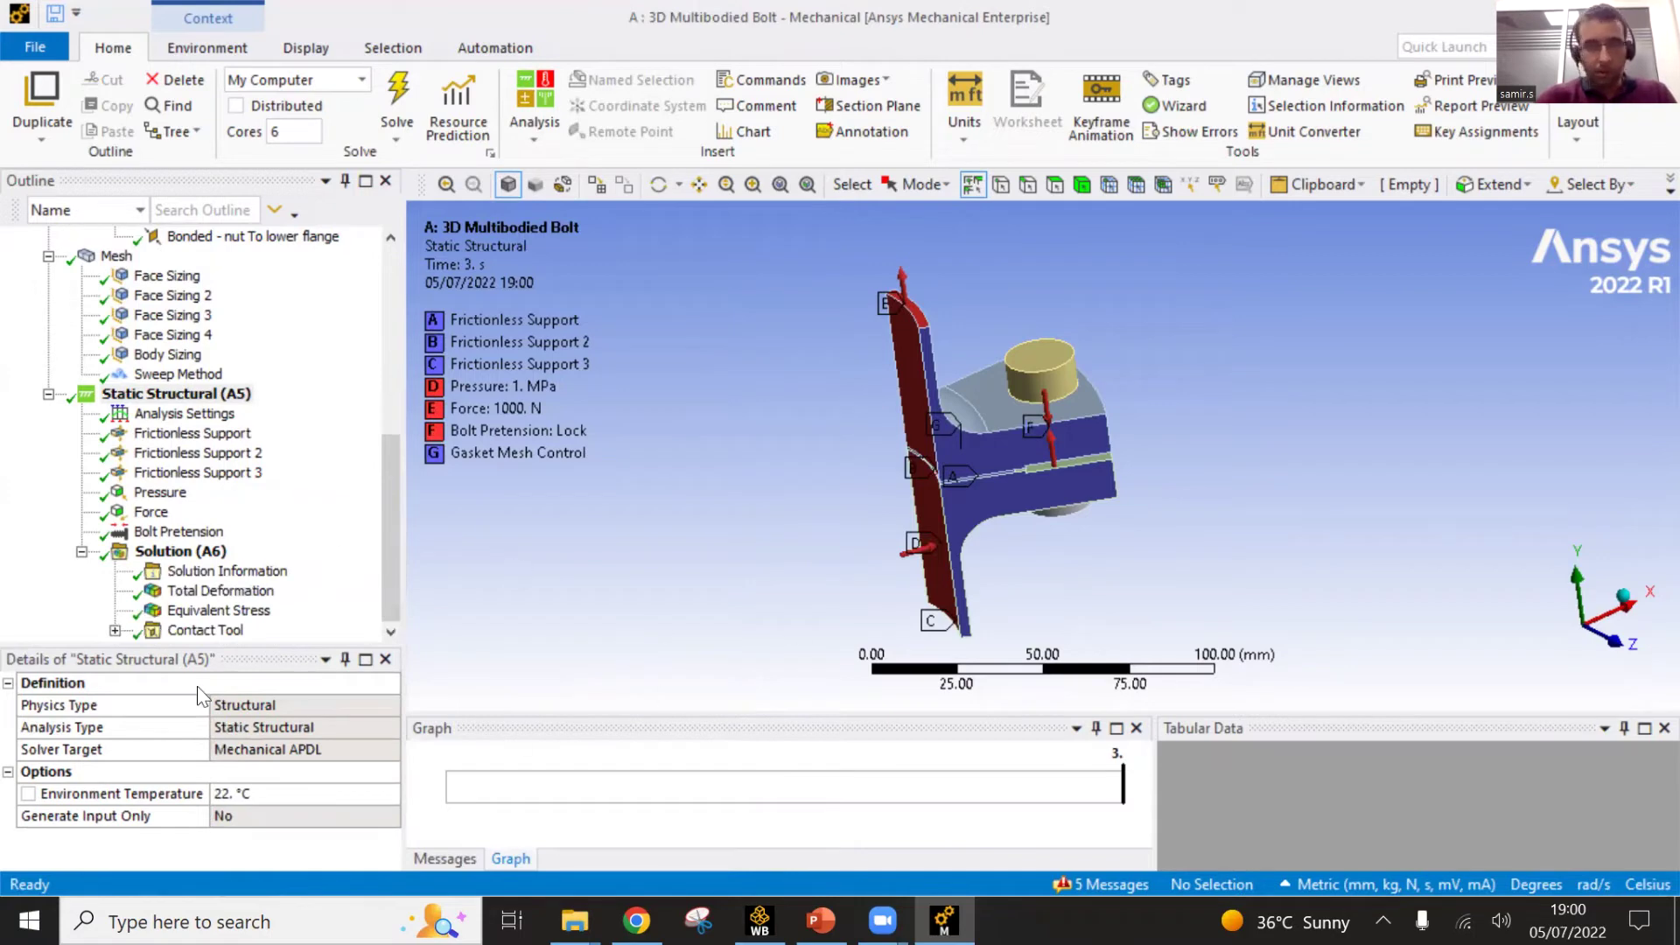
- Expand Contact Tool and show the Total Deformation result, peaking at 0.2197 mm
click(115, 630)
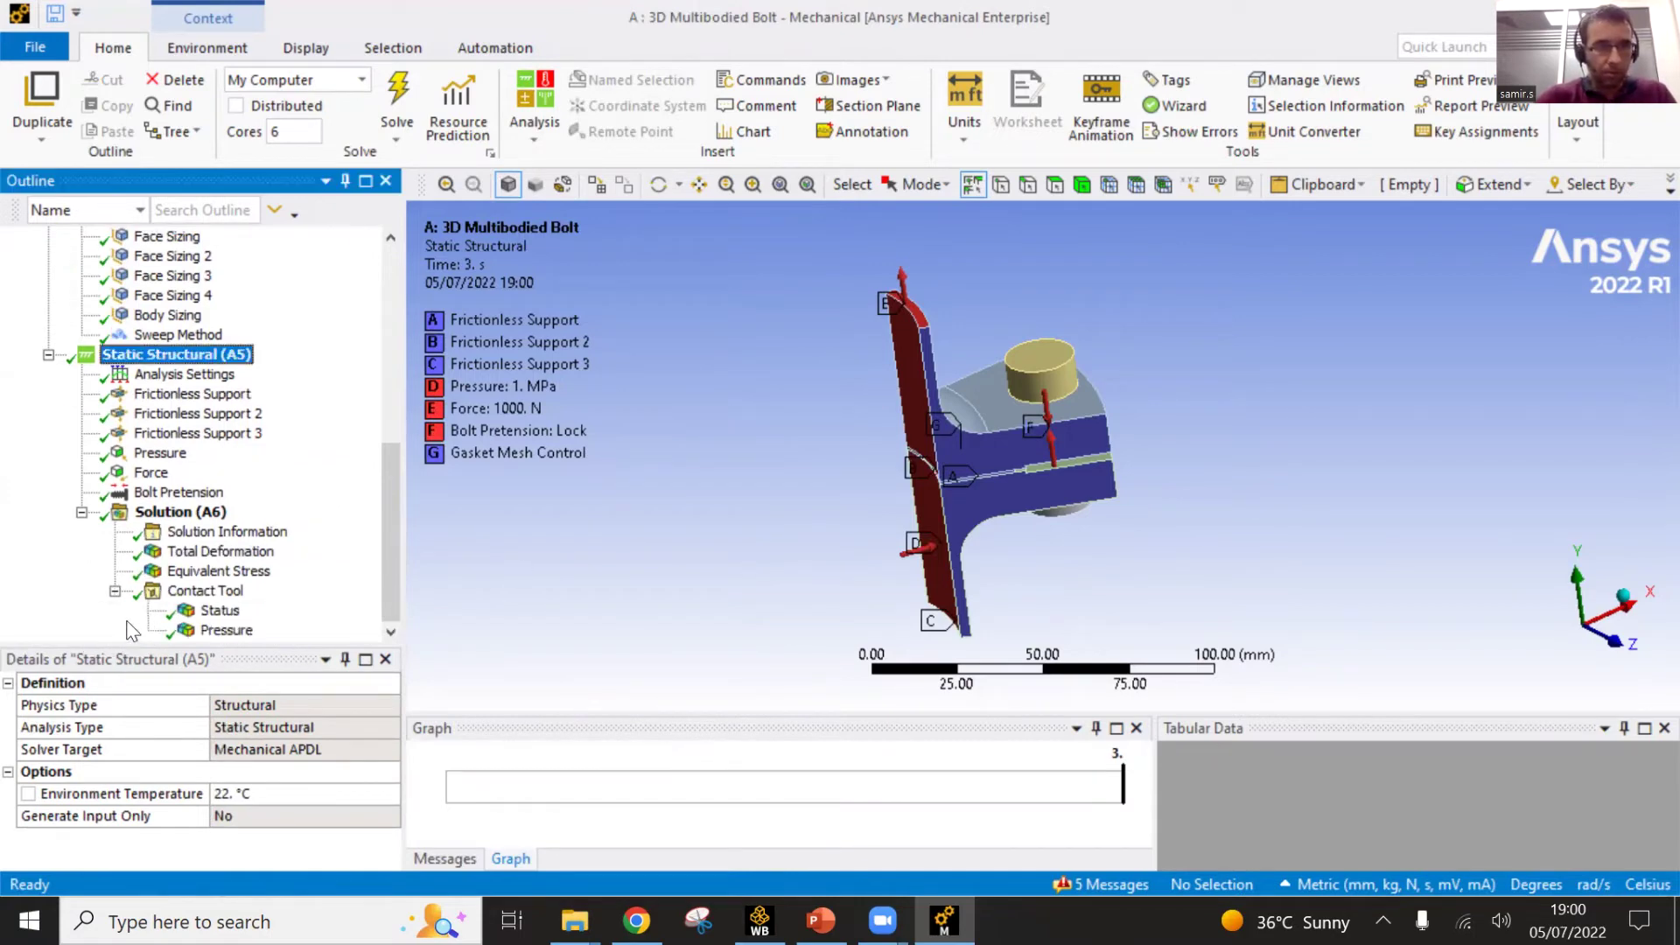
click(198, 515)
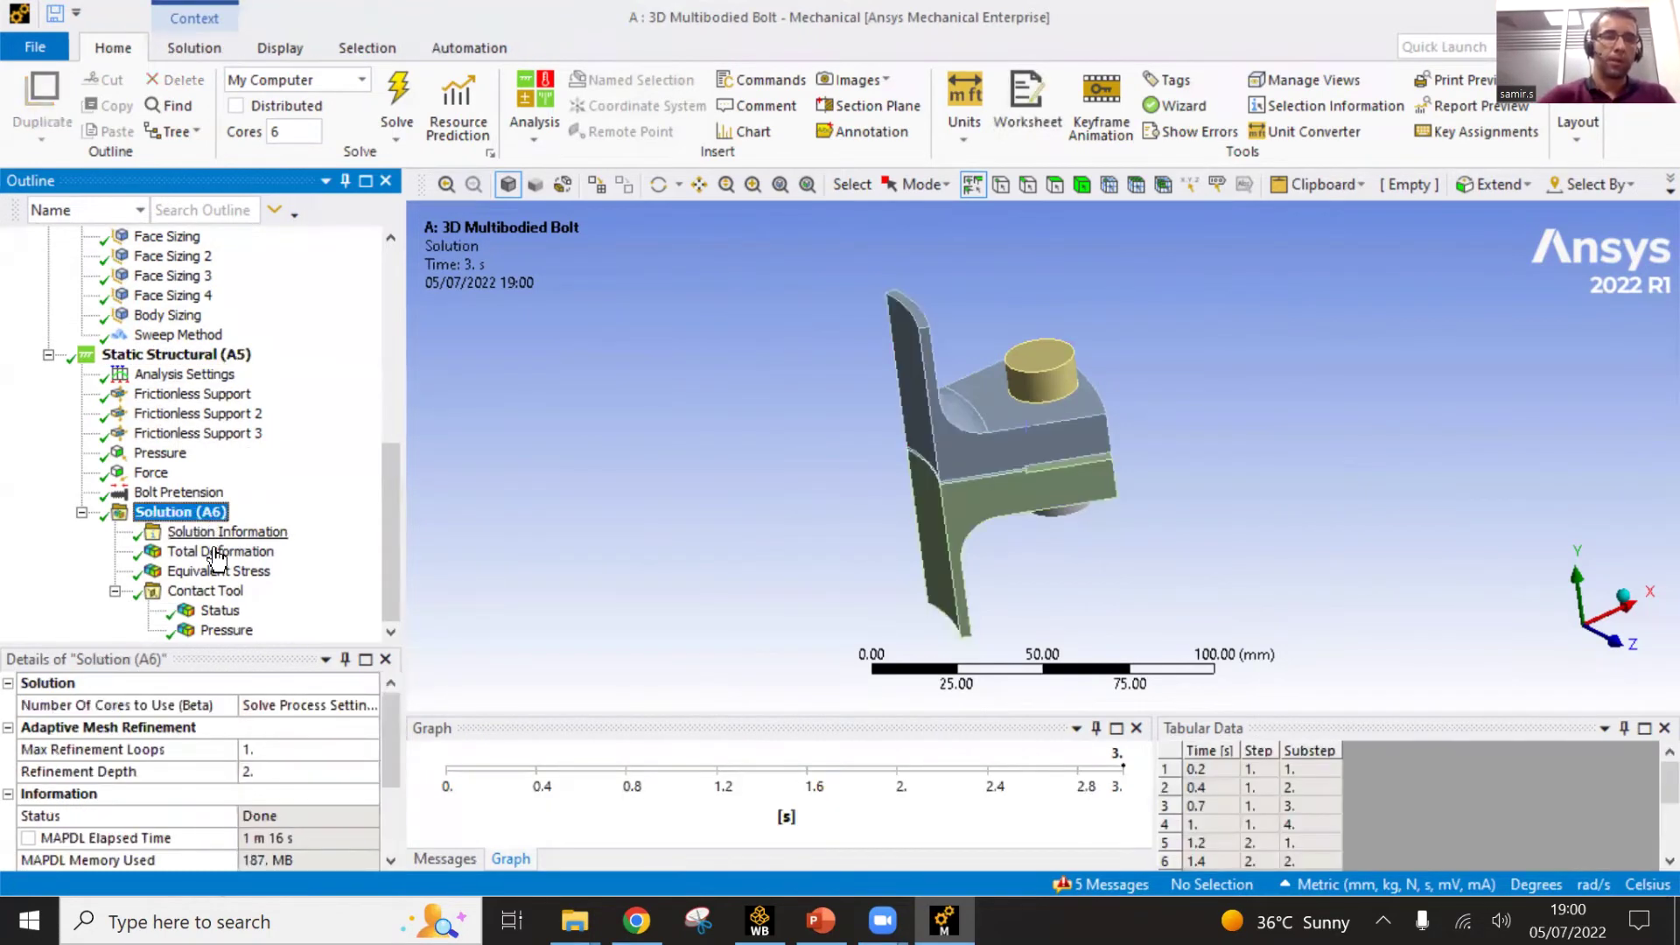
click(217, 552)
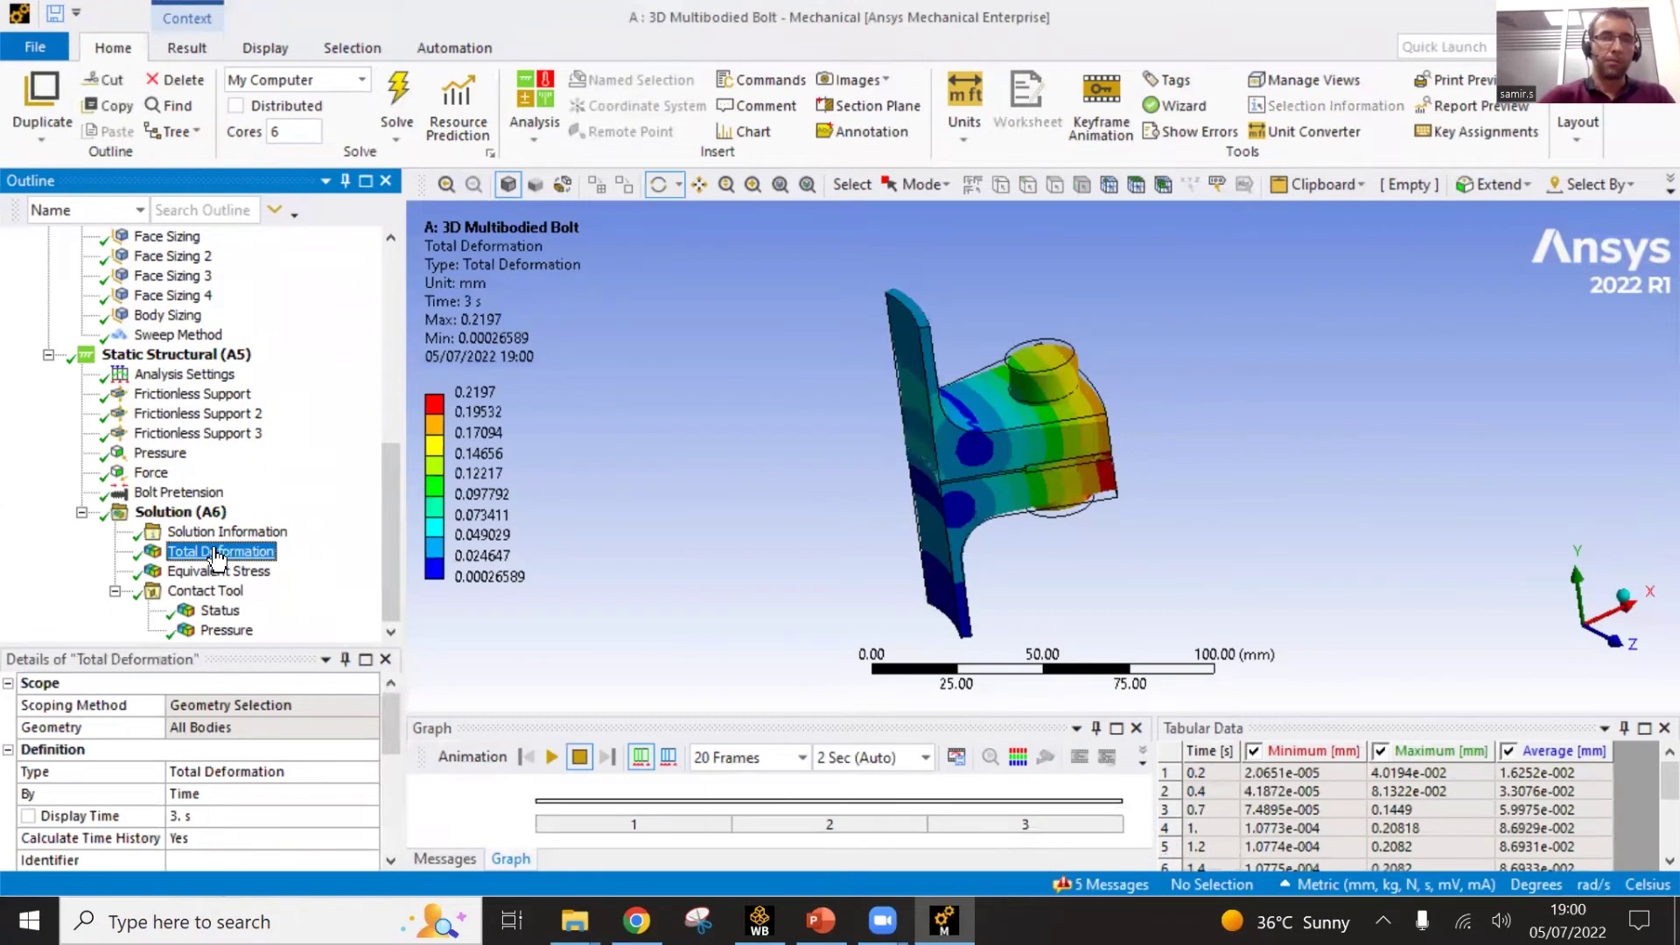
- Orbit and zoom around the deformed flange joint, then enlarge the graph and table area
middle_drag(914, 551, 598, 497)
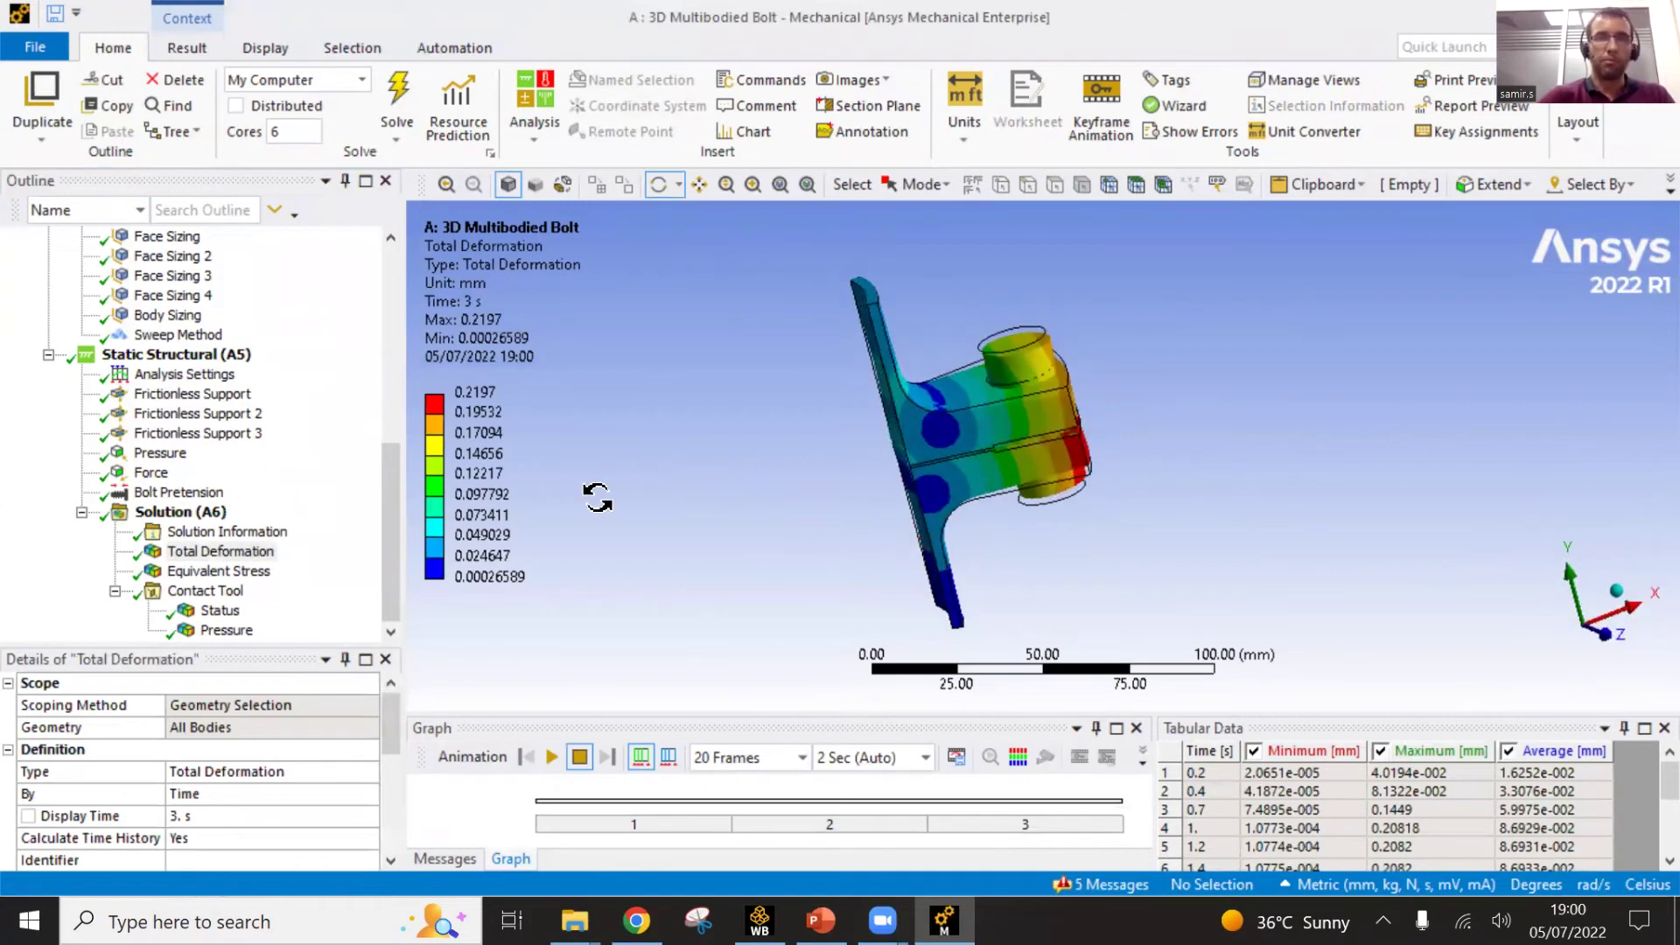
middle_drag(594, 393, 512, 254)
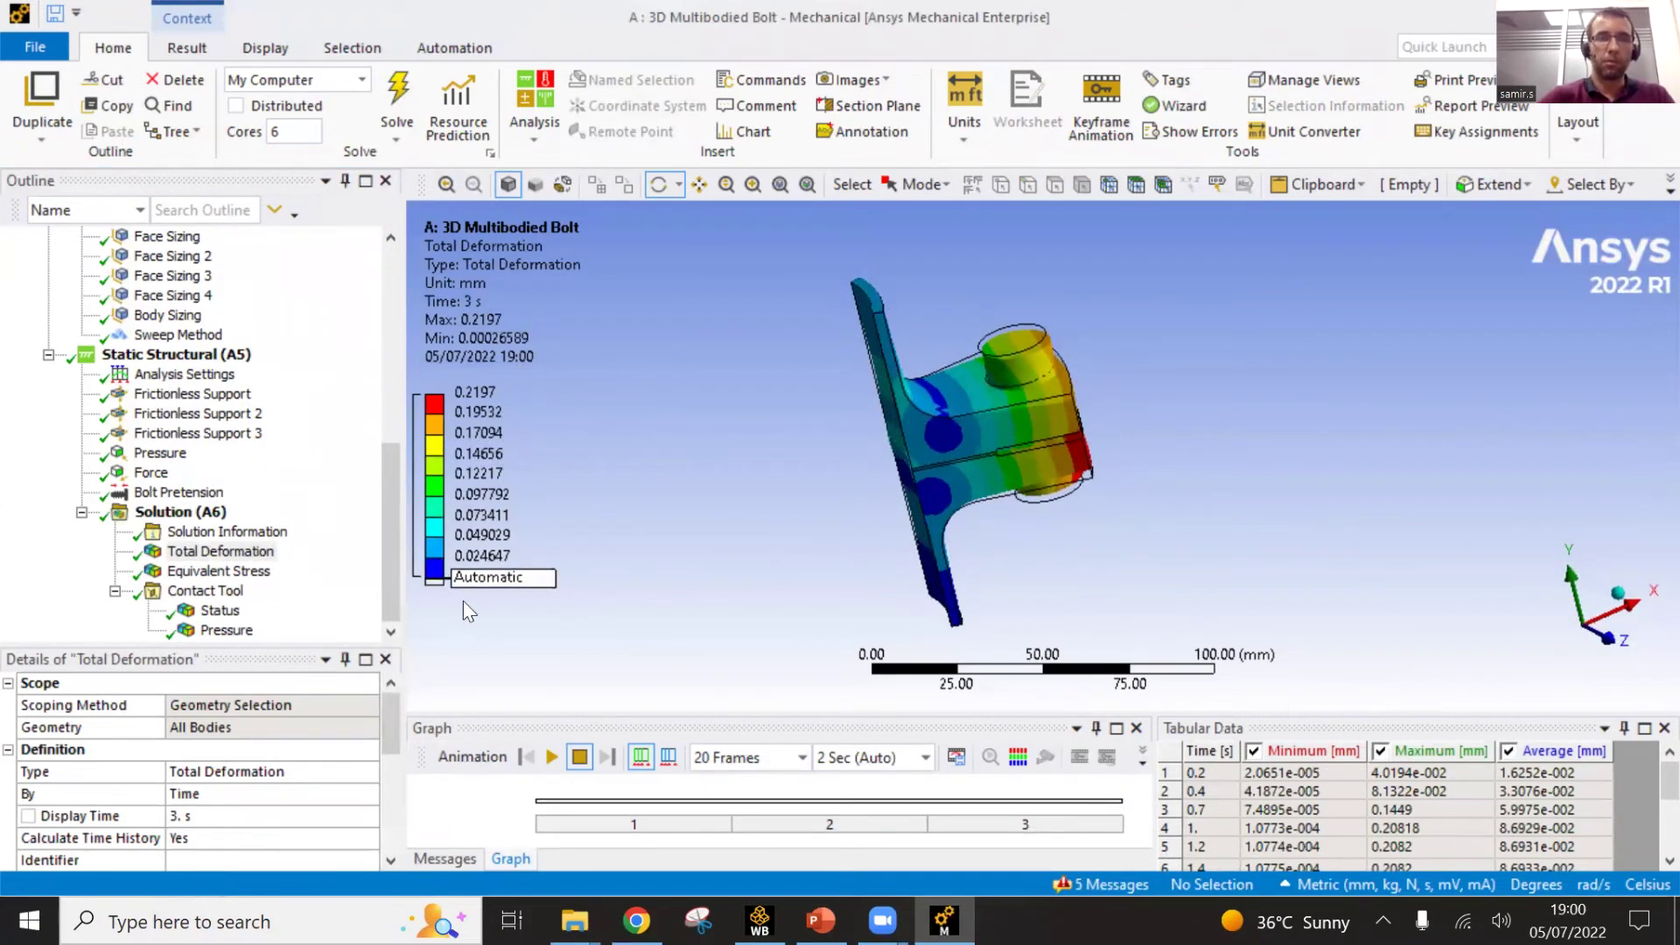
middle_drag(822, 529, 727, 495)
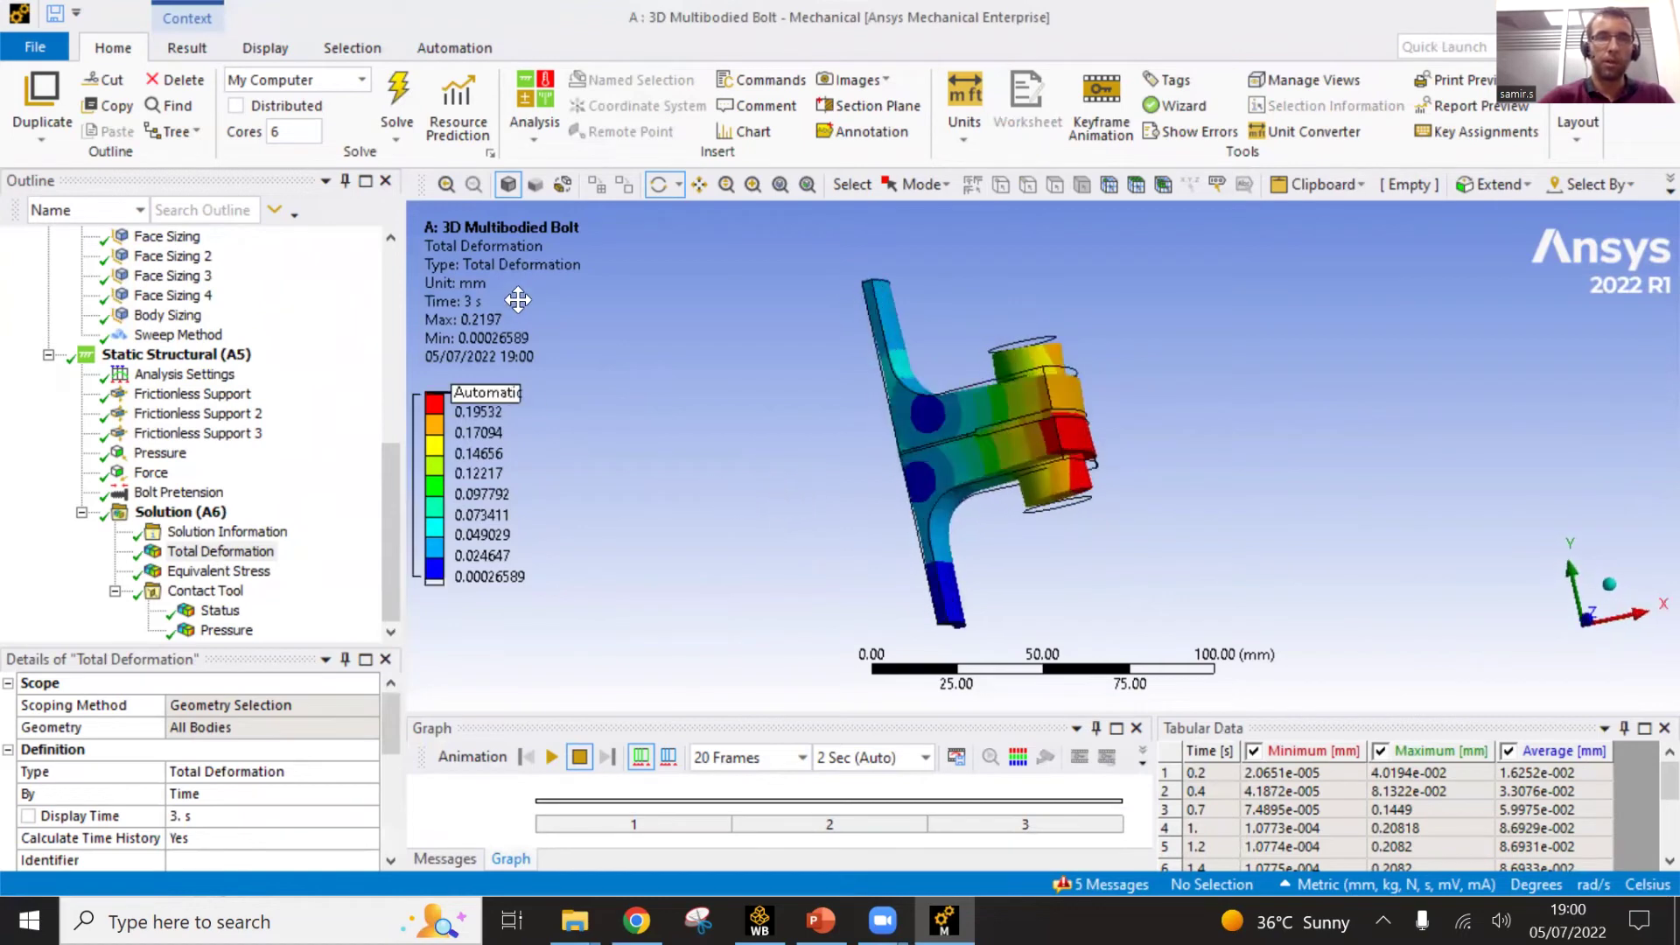
middle_drag(503, 297, 967, 450)
scroll(969, 457, up, 2)
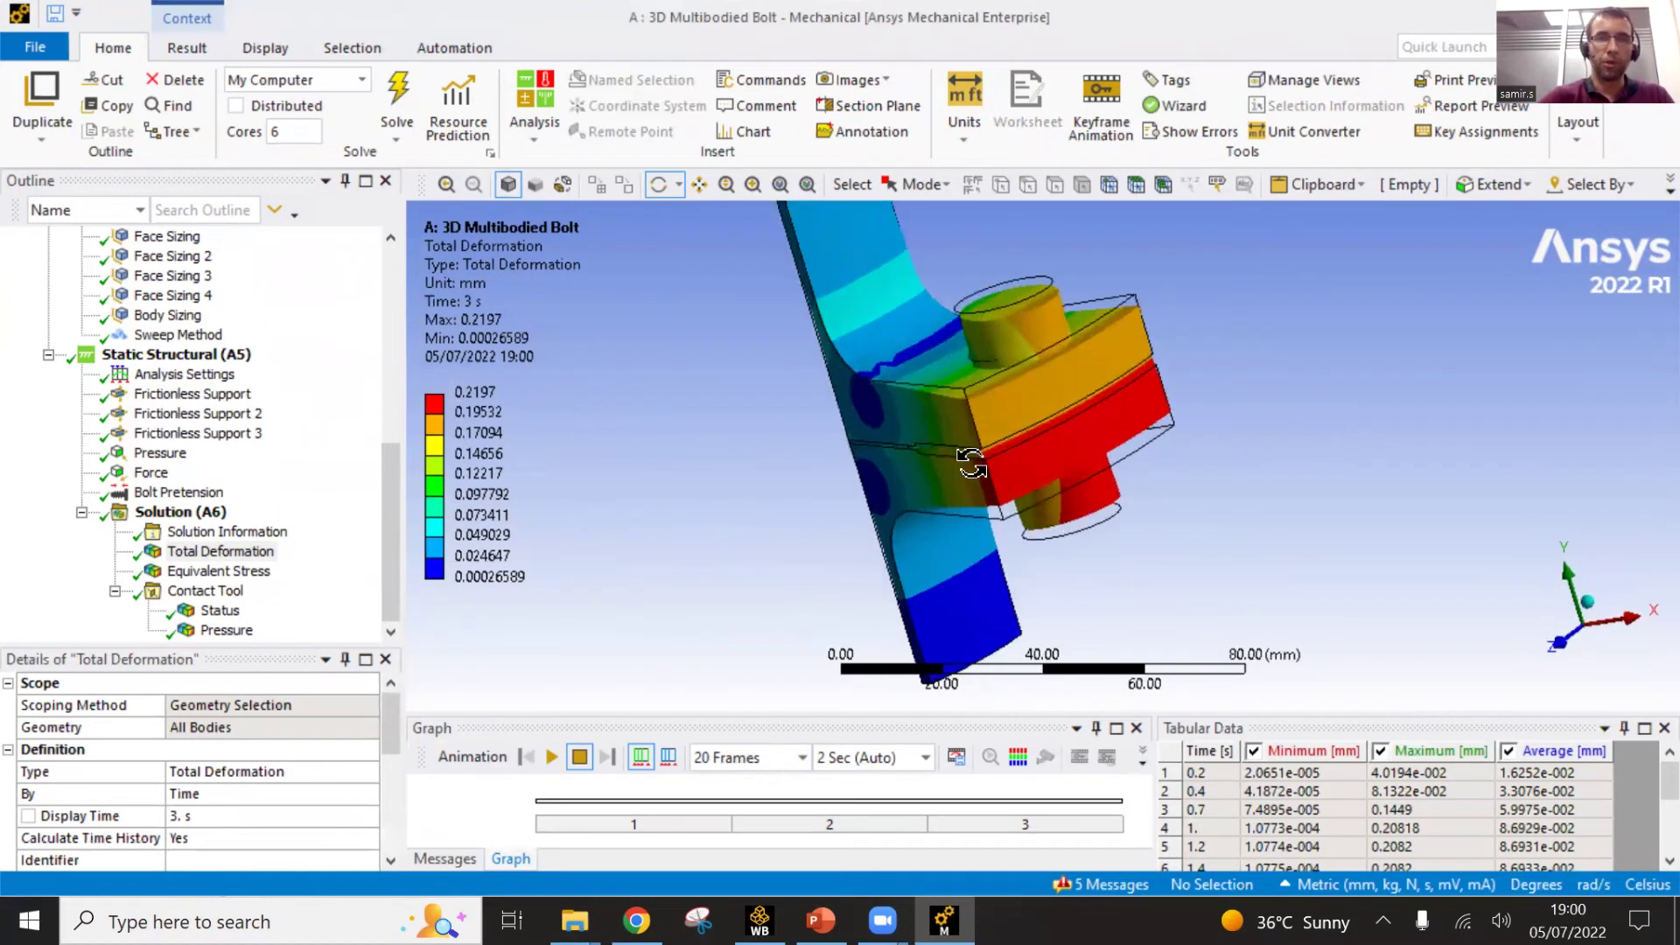
middle_drag(1050, 491, 954, 346)
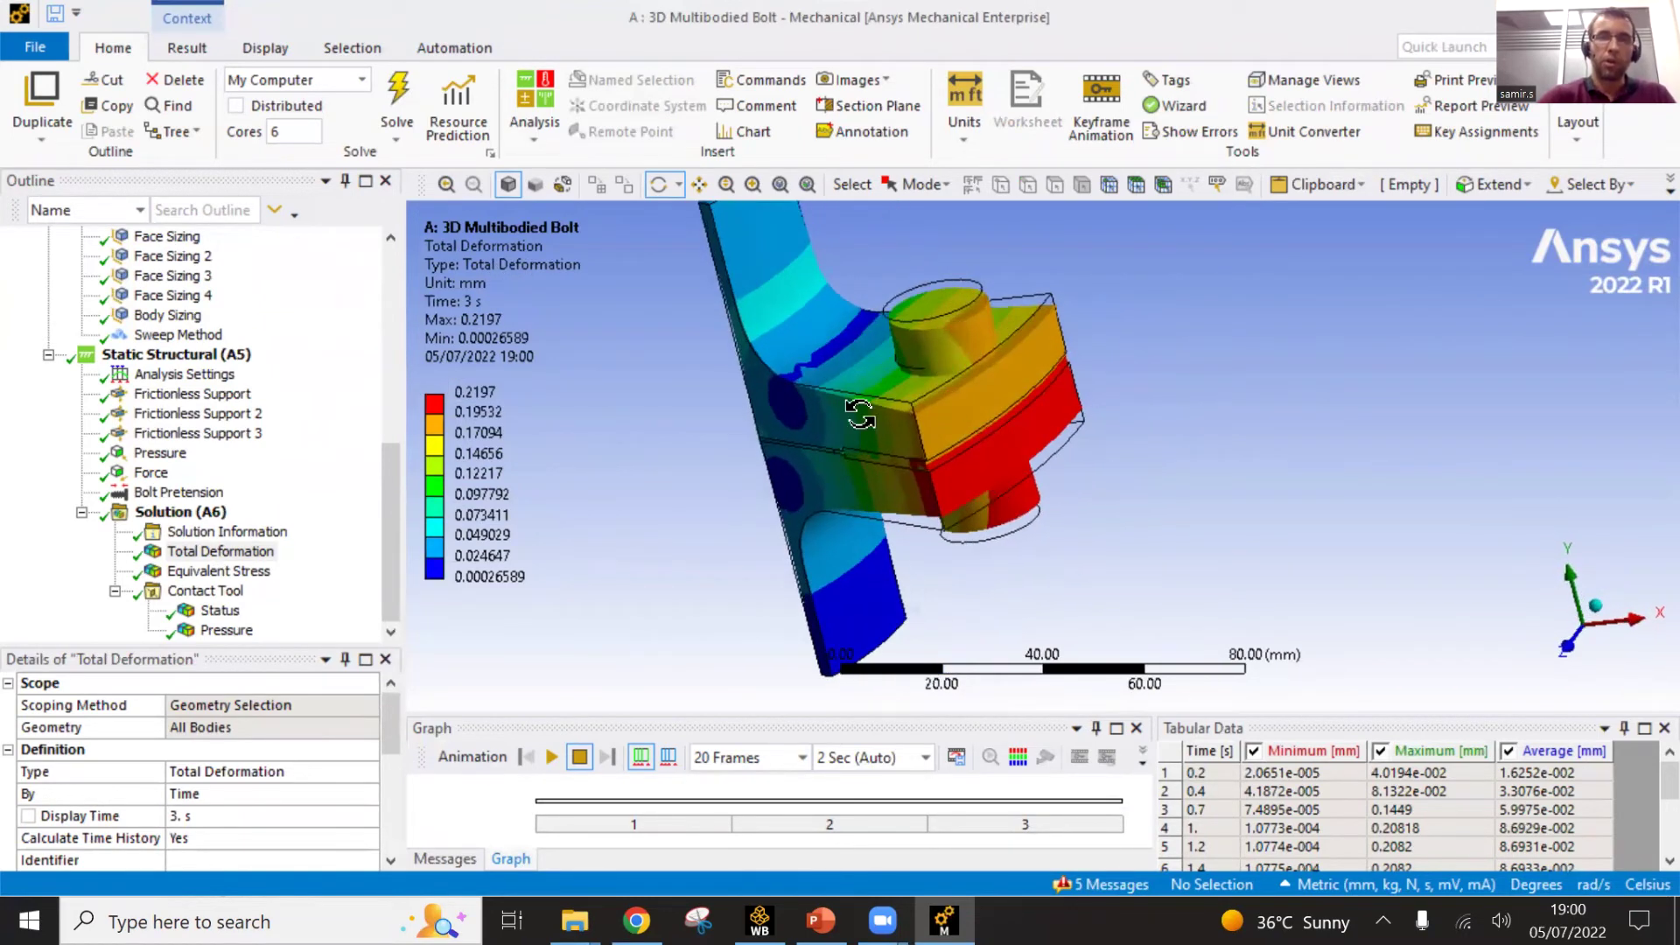
scroll(864, 418, down, 1)
scroll(865, 418, down, 1)
middle_drag(865, 418, 822, 411)
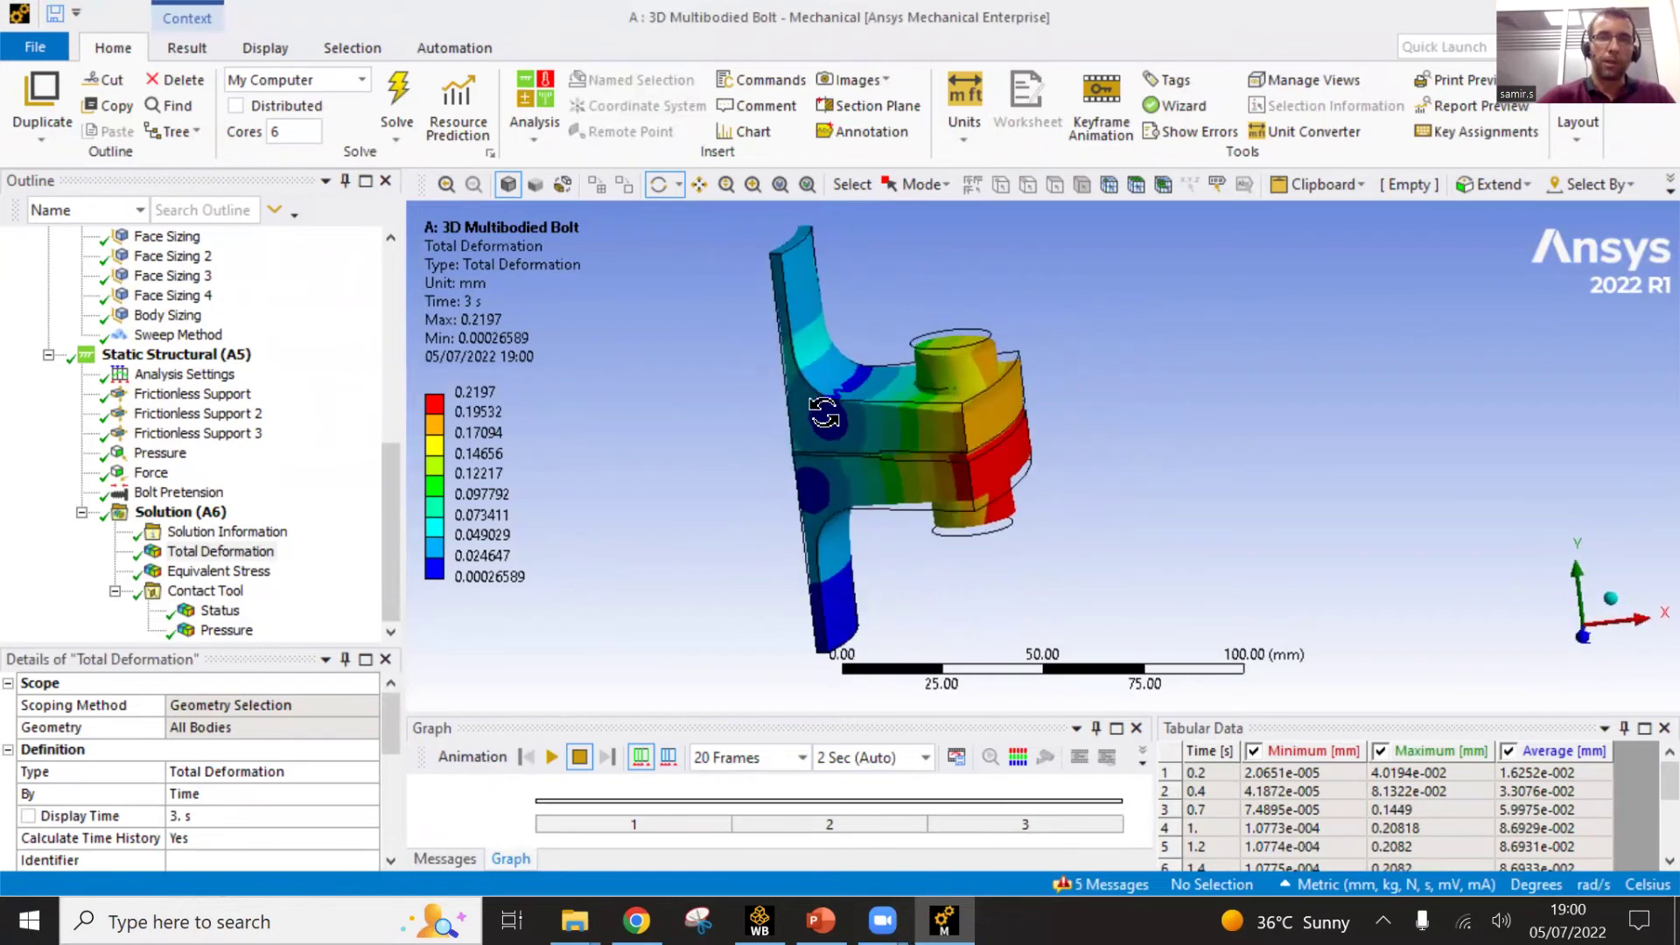
drag(584, 710, 585, 643)
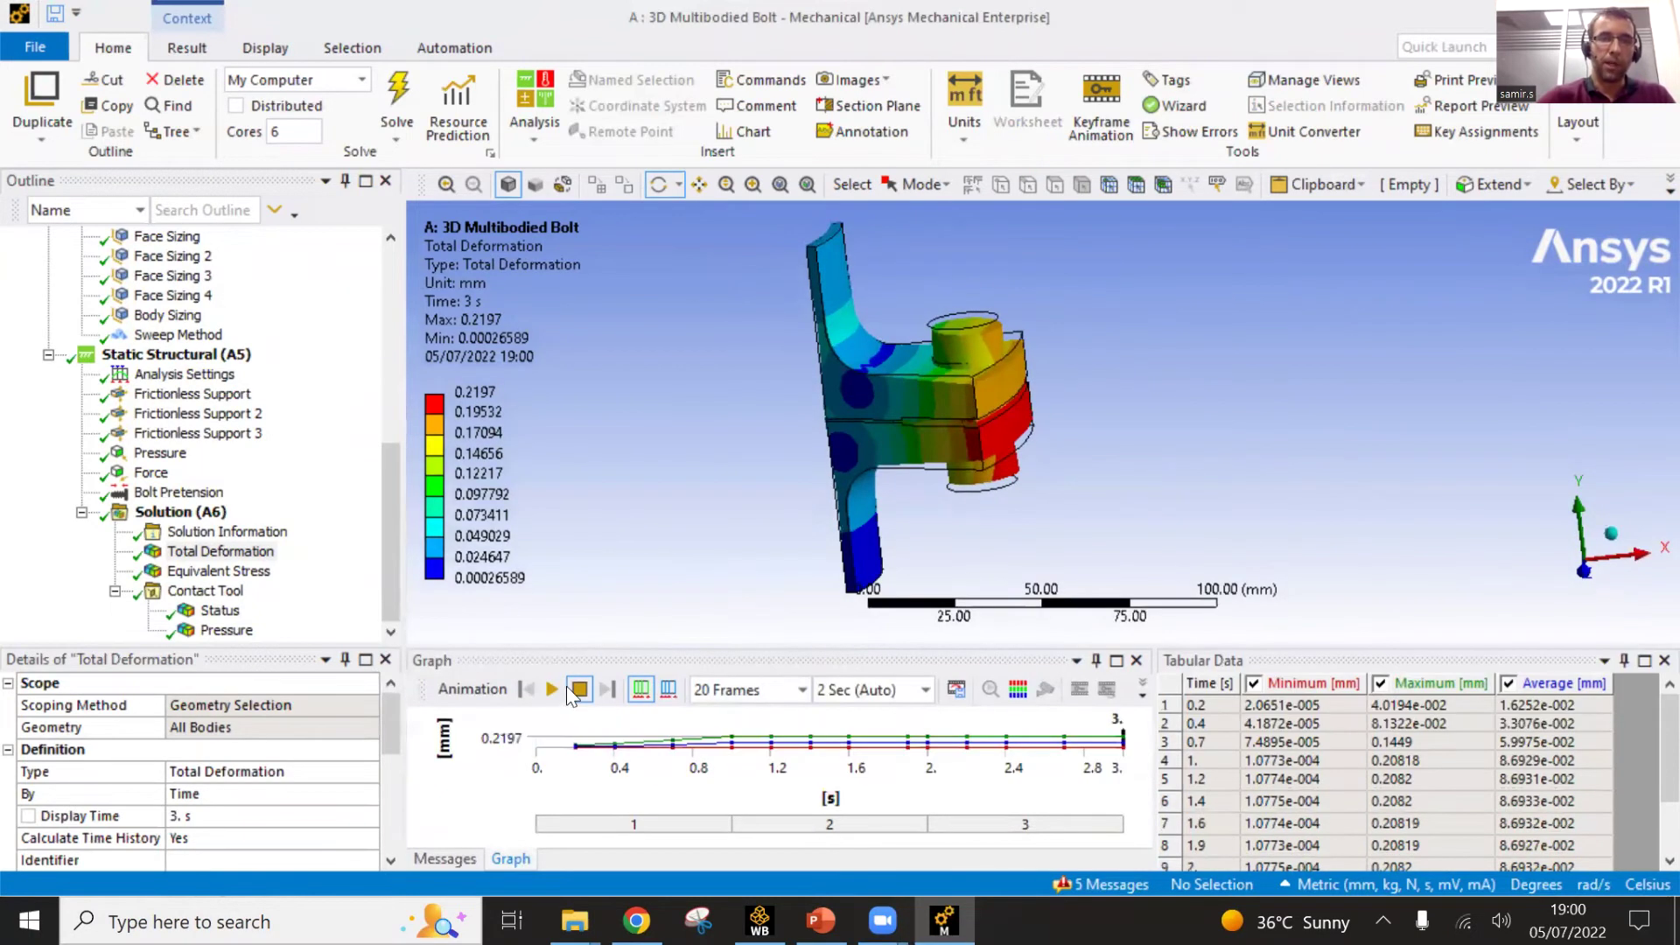
- Play the Total Deformation animation and orbit the model while it runs
click(552, 689)
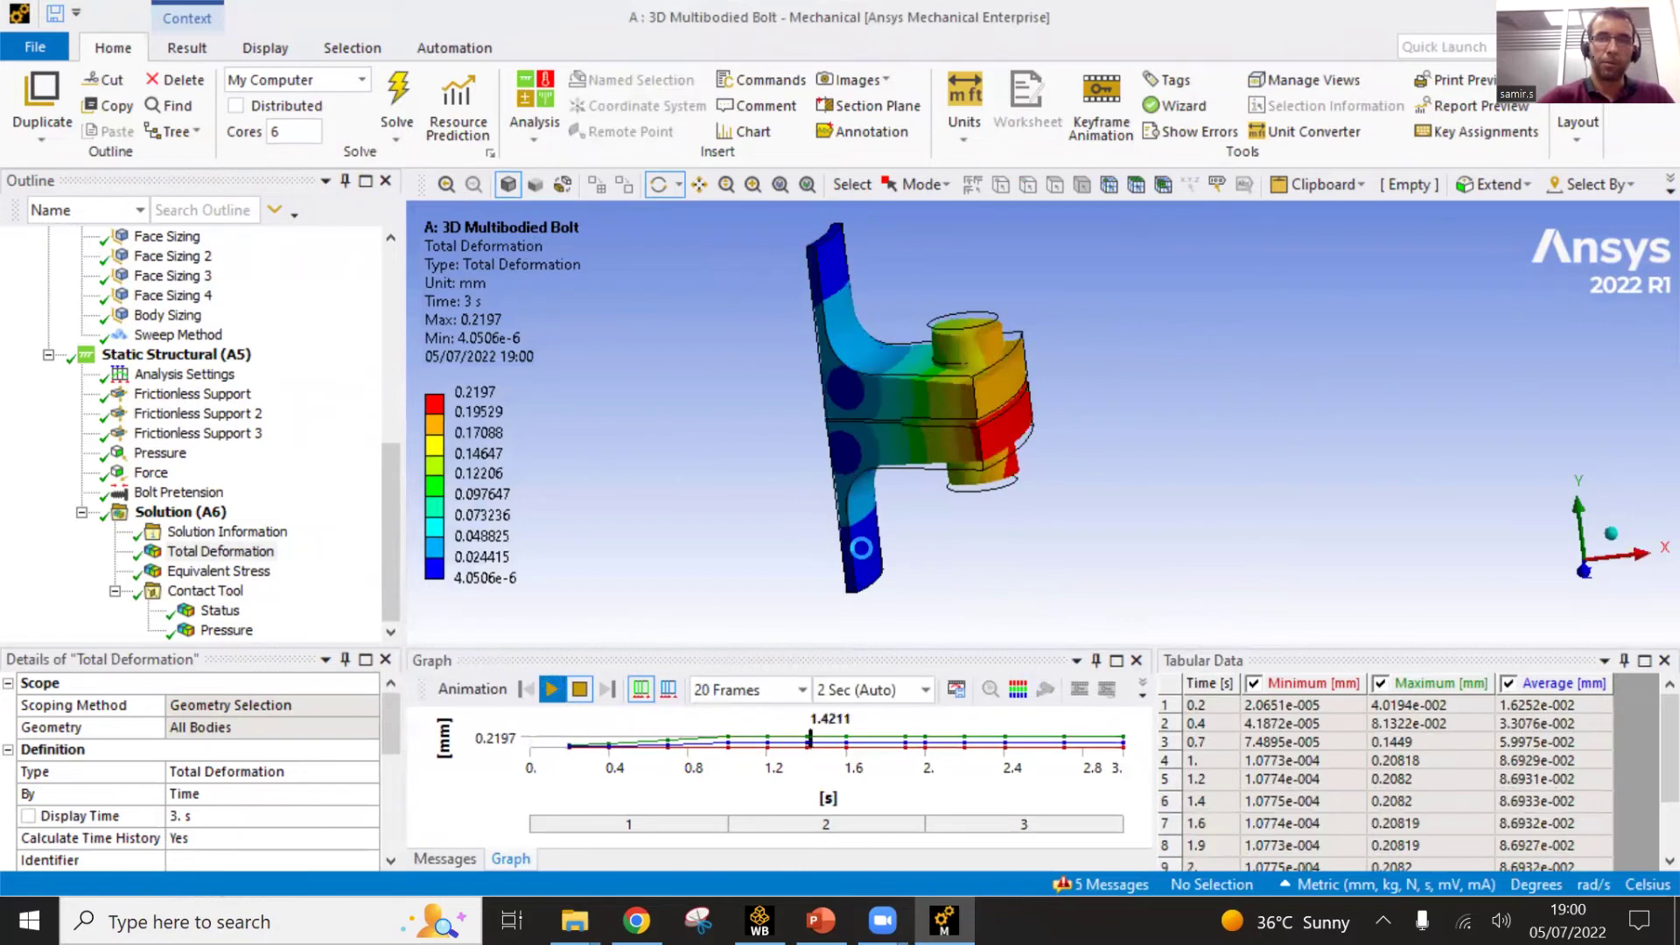
middle_drag(958, 400, 822, 418)
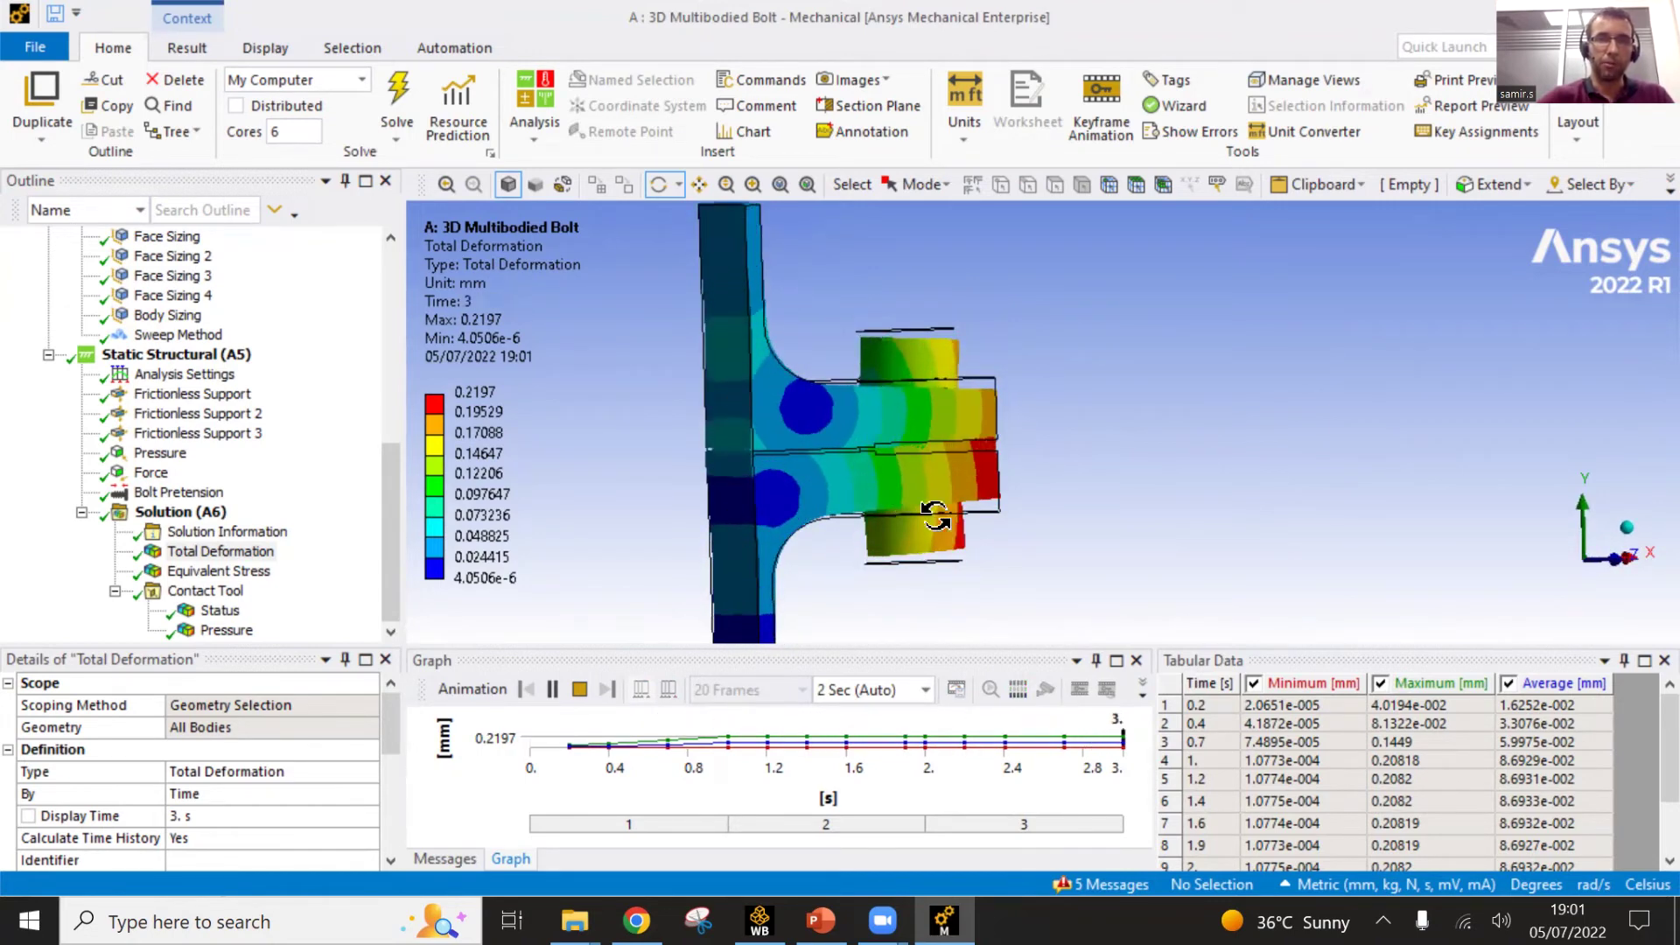
middle_drag(806, 478, 814, 486)
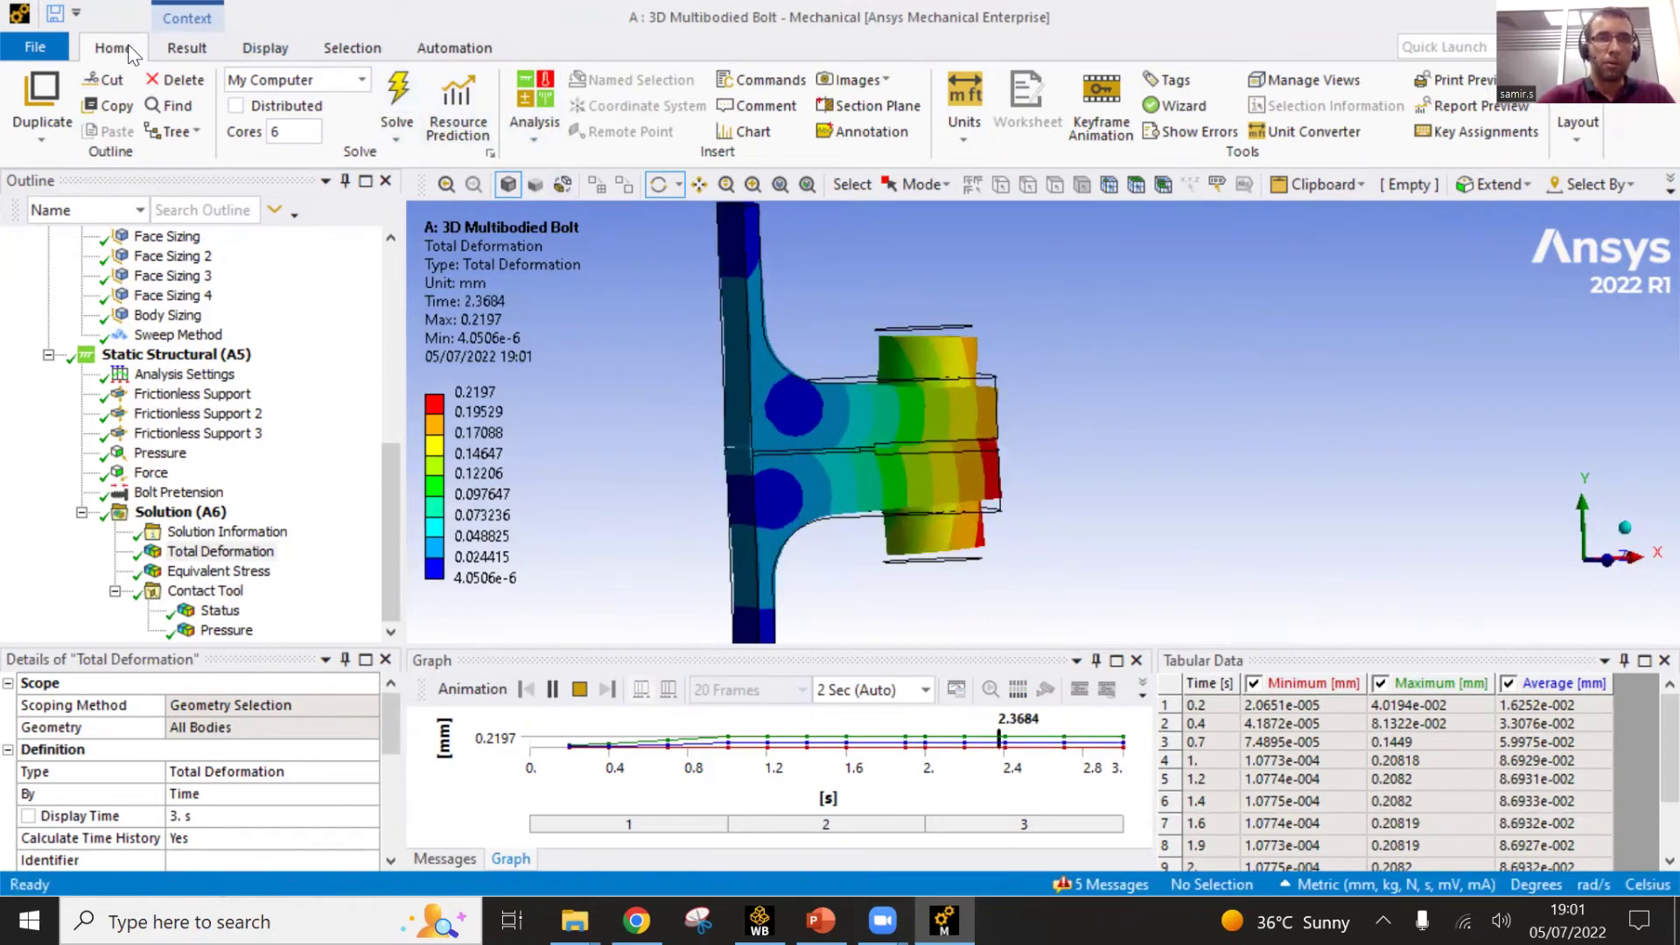
- Open the Result display options showing the 13.28 deformation scale, then maximize the window
key(super+Down)
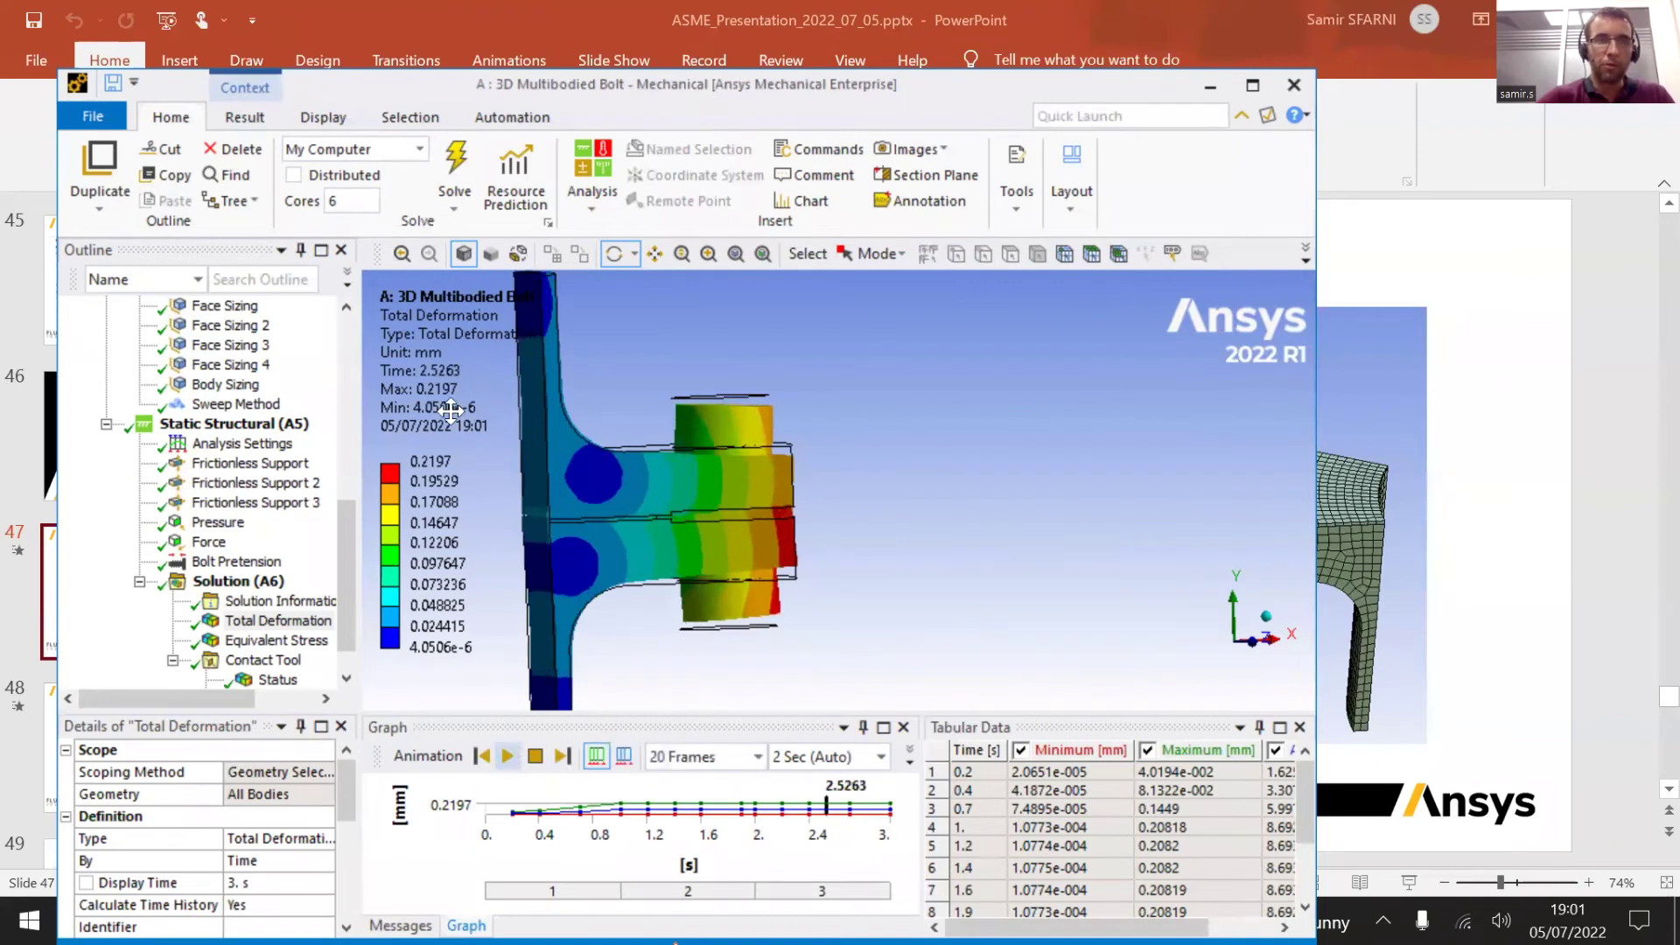
click(250, 119)
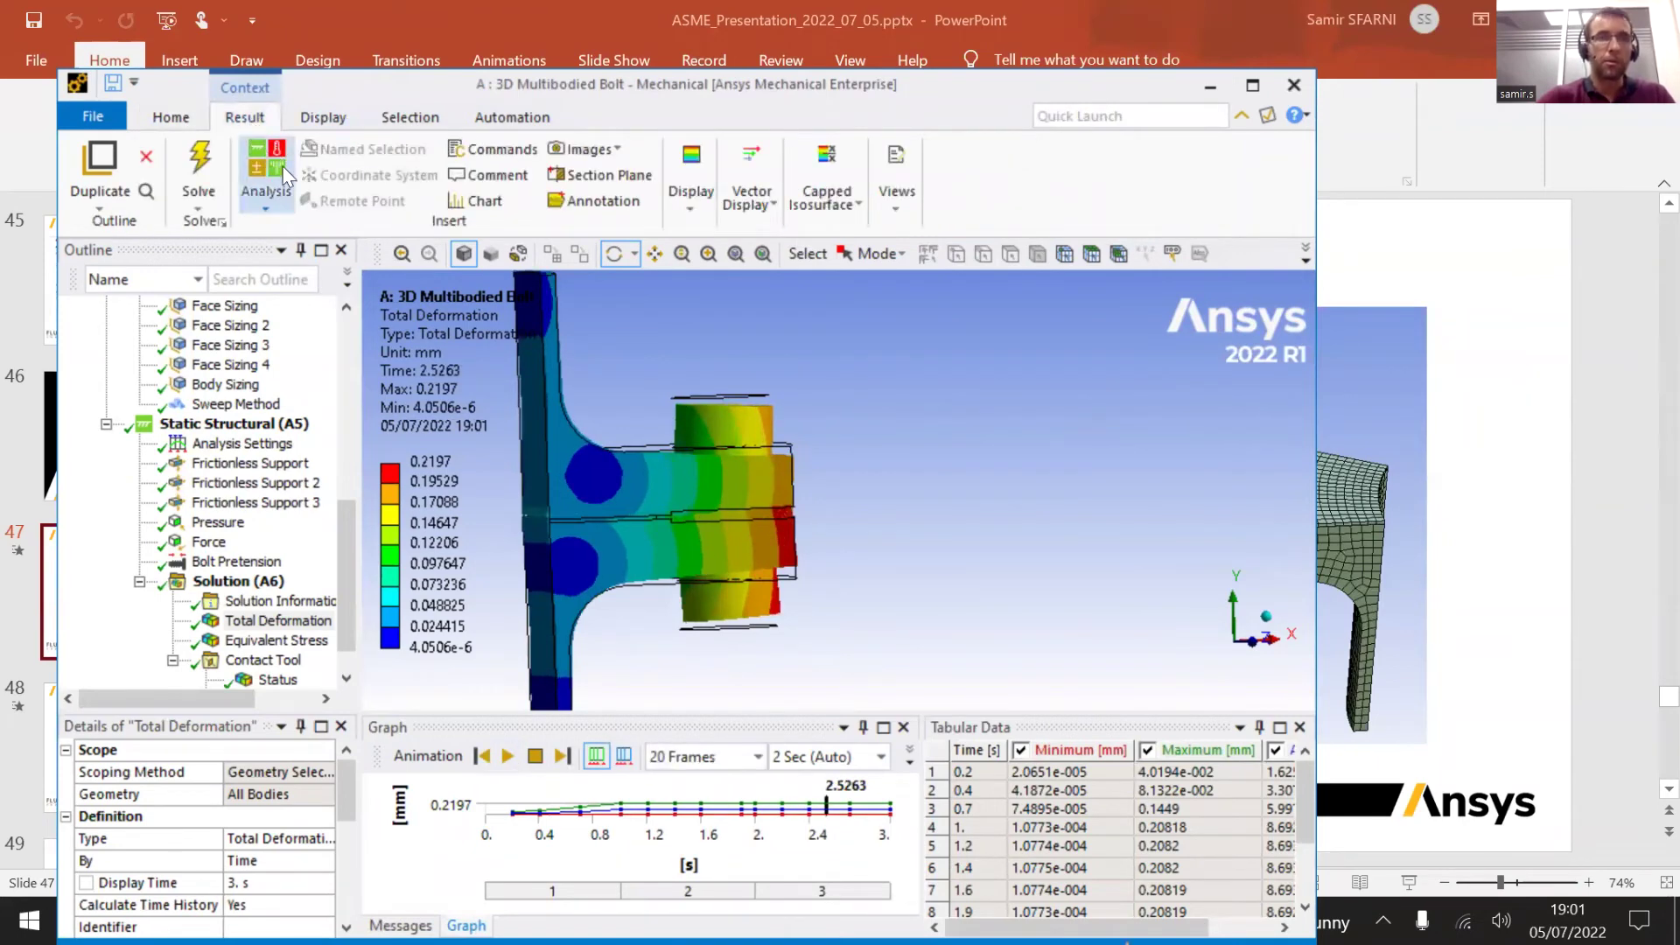
click(254, 643)
click(263, 620)
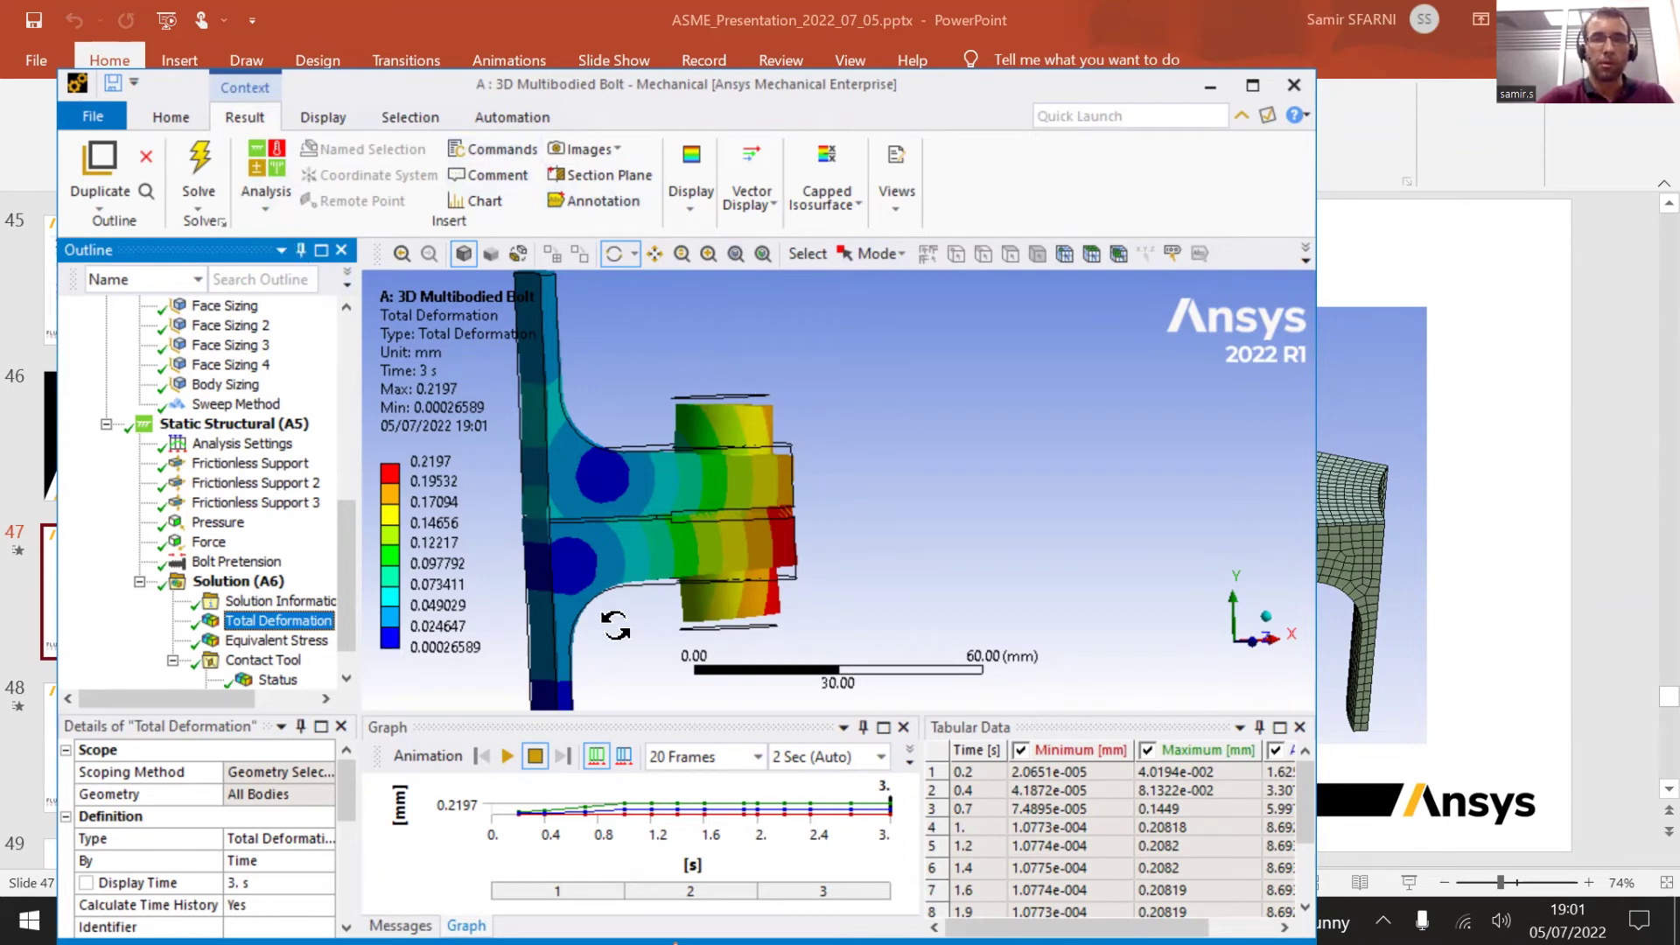
double_click(486, 105)
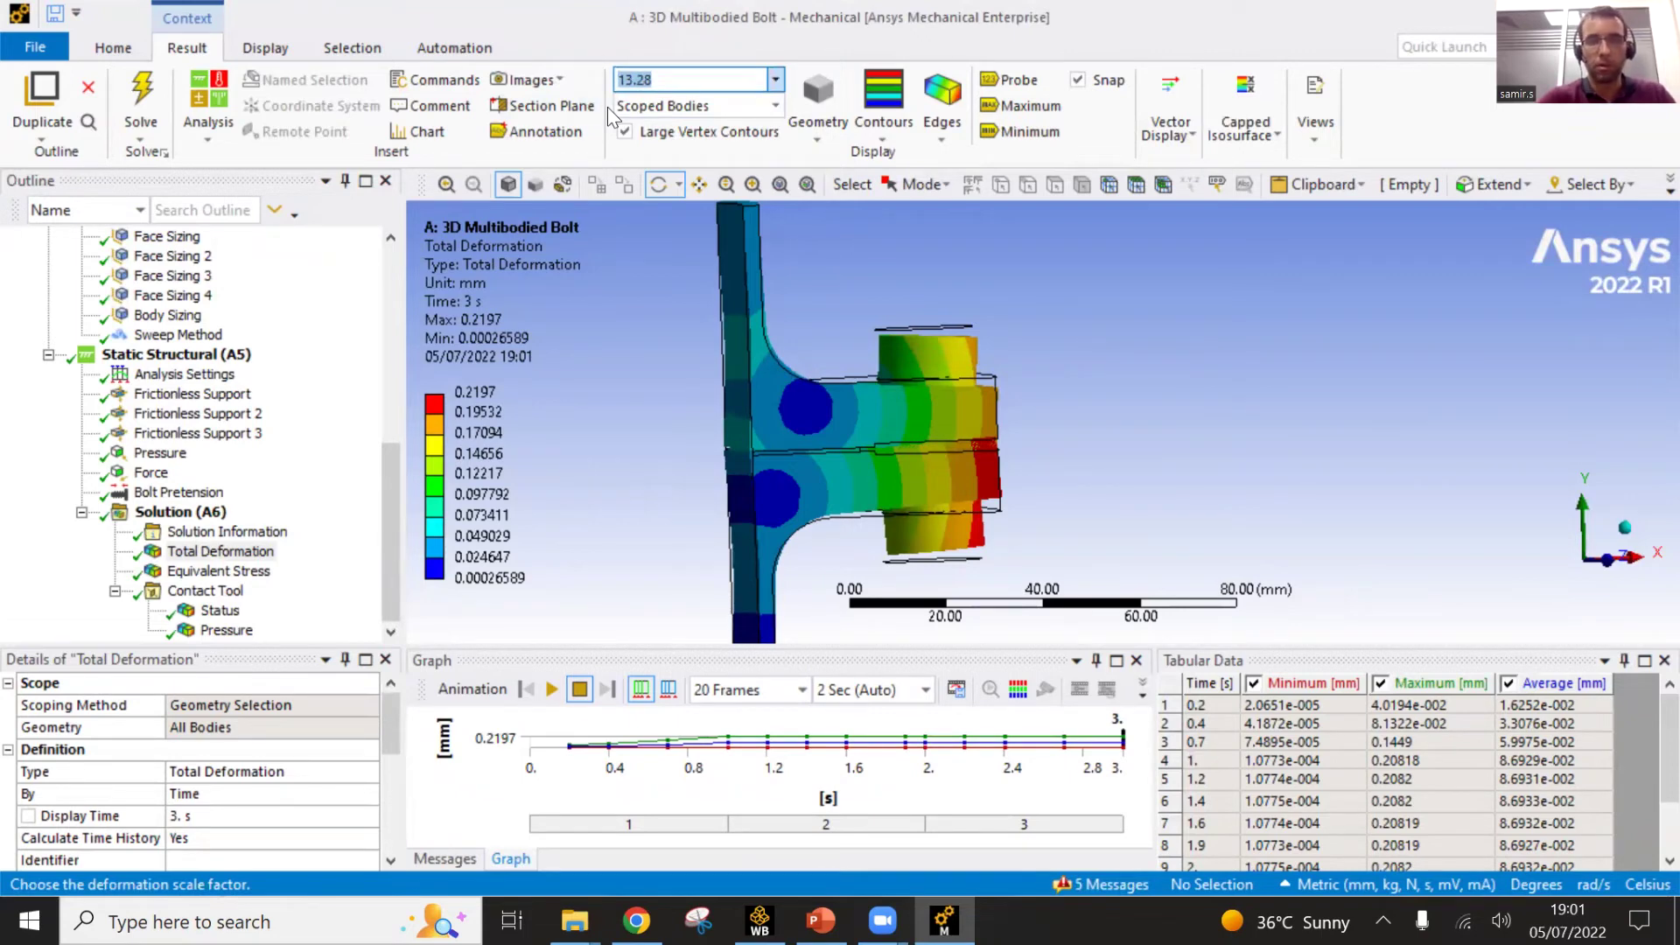
- Set the deformation scale factor to 20, orbit the model, and pause the animation
text(20)
key(Return)
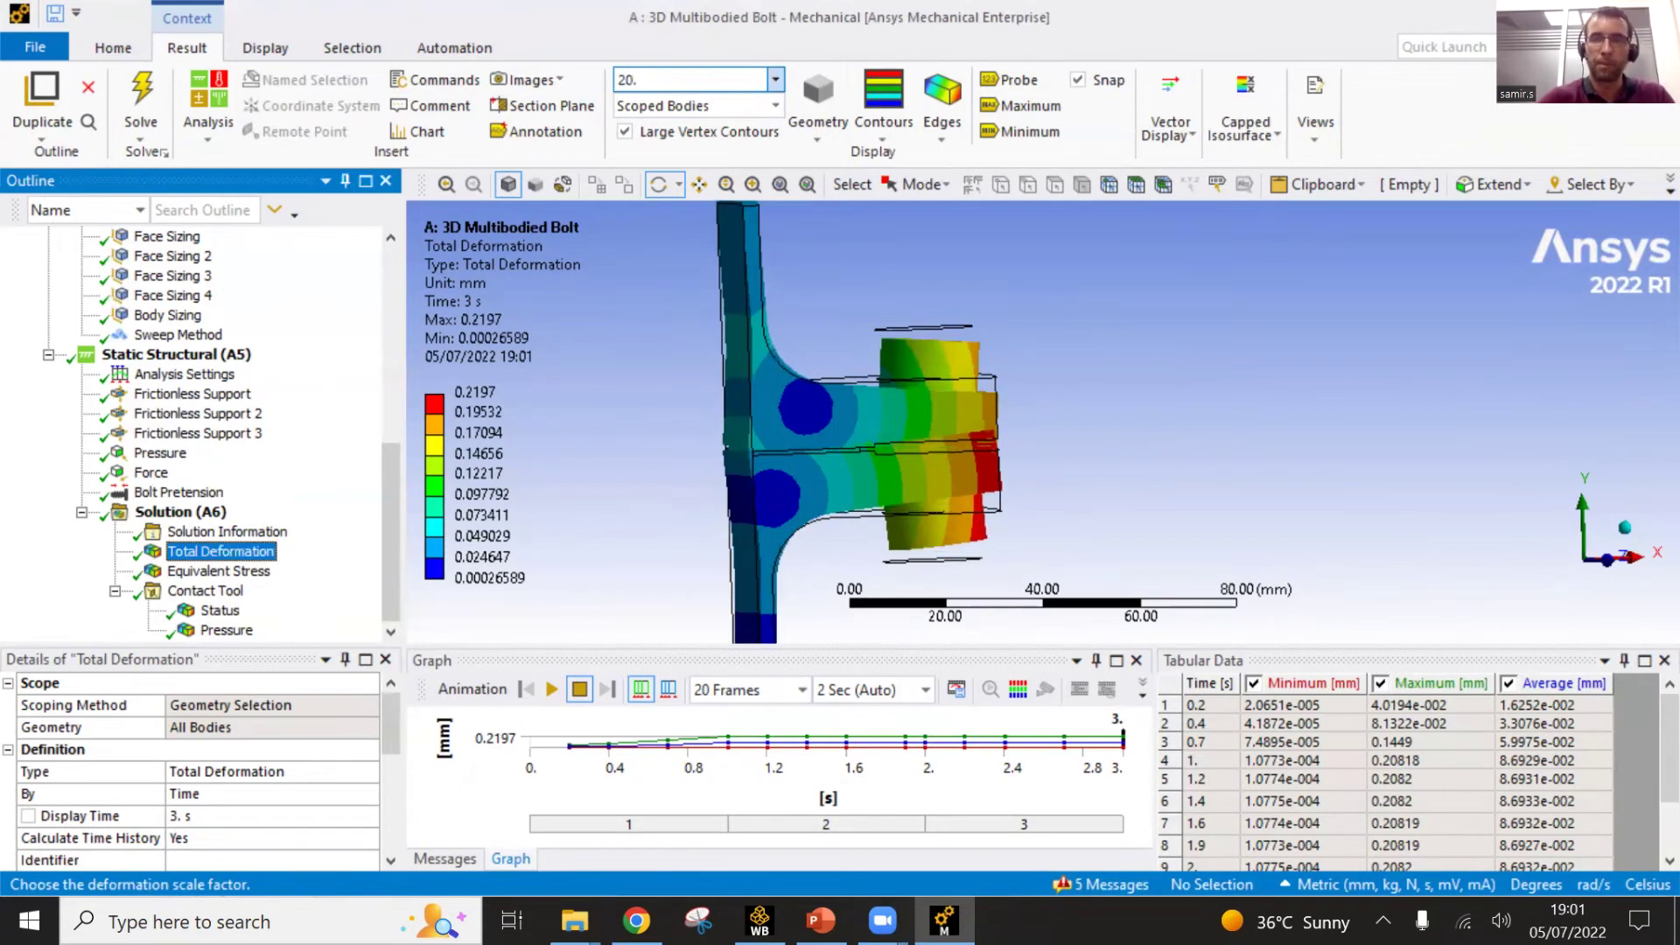
drag(989, 433, 930, 479)
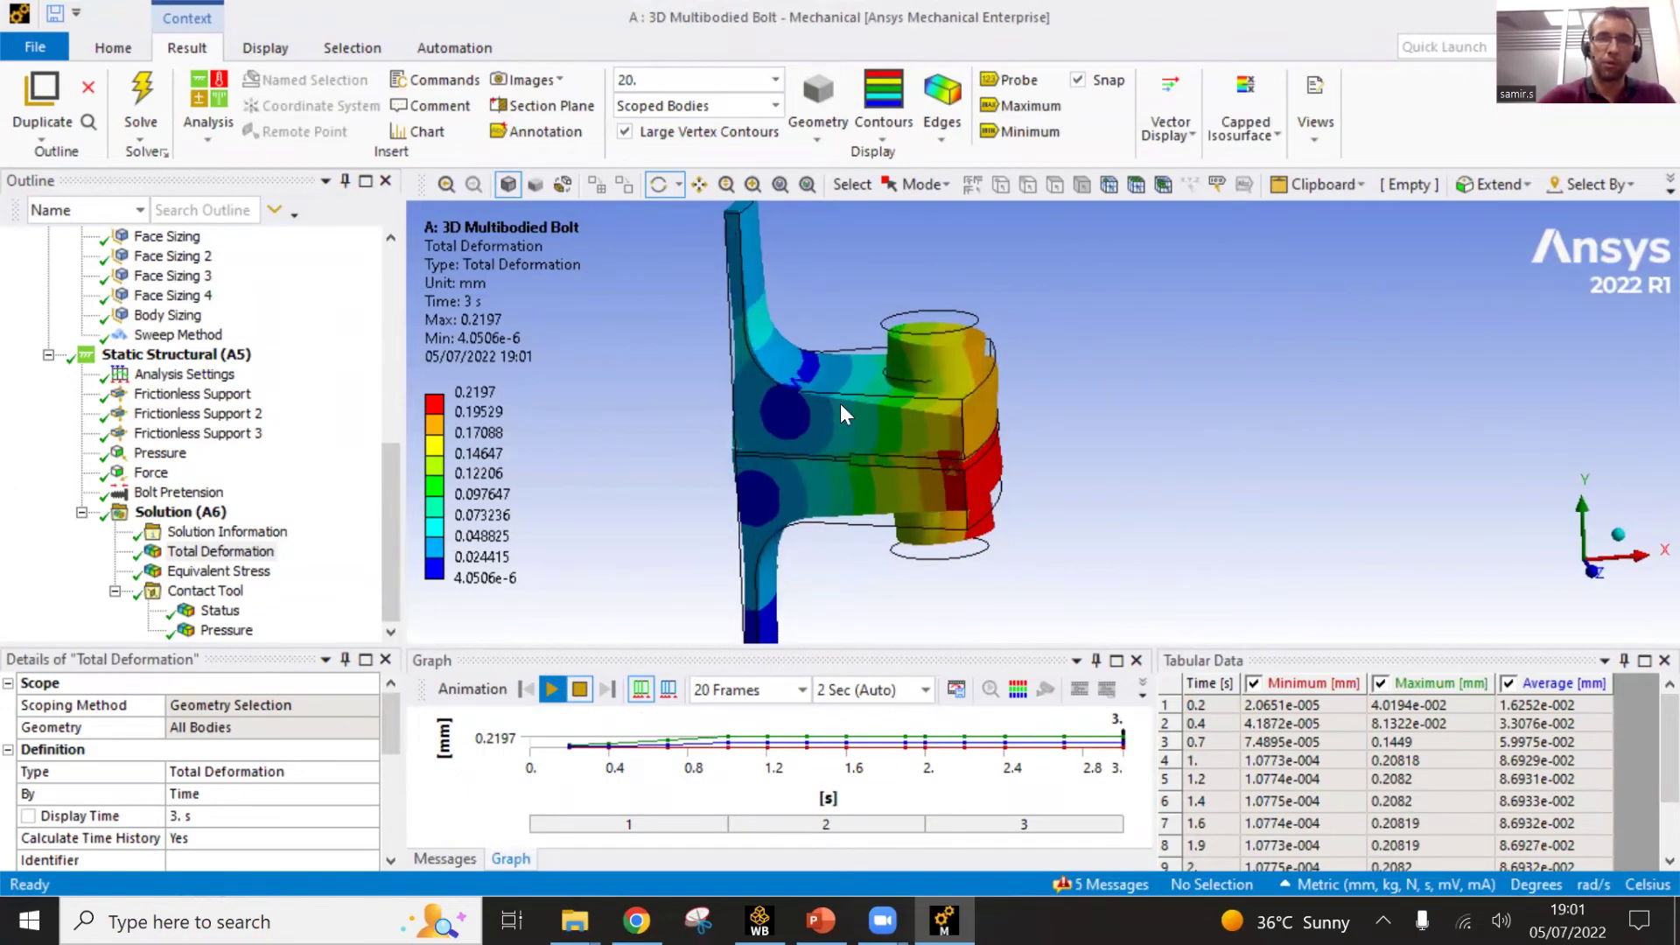
drag(843, 414, 805, 455)
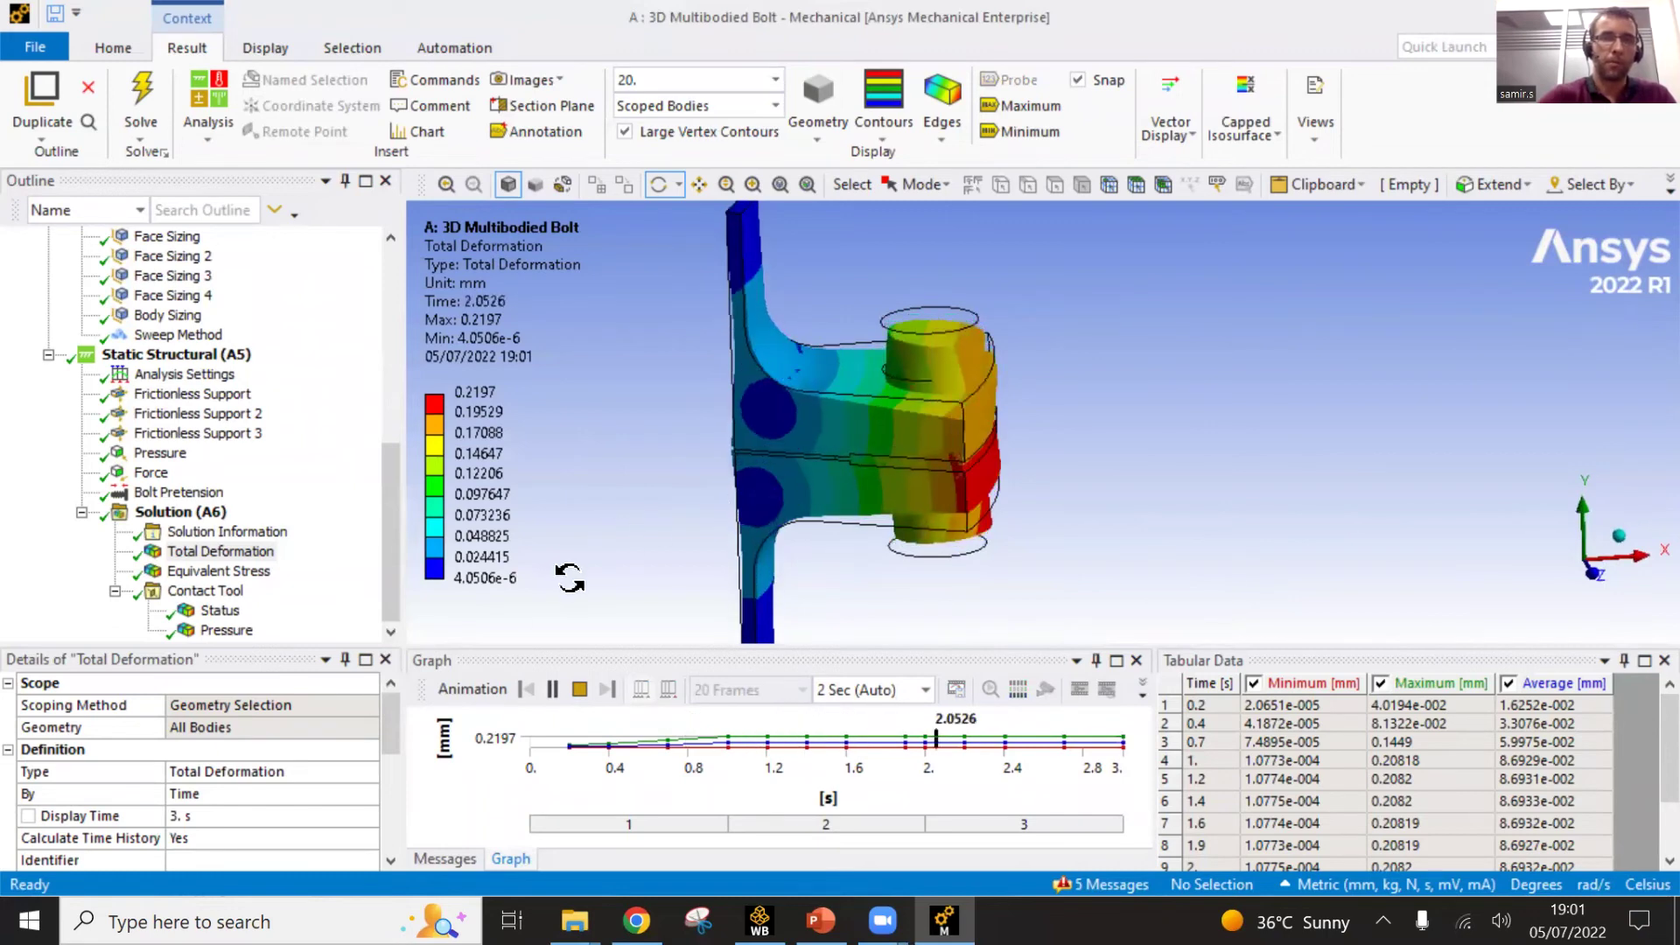
click(553, 689)
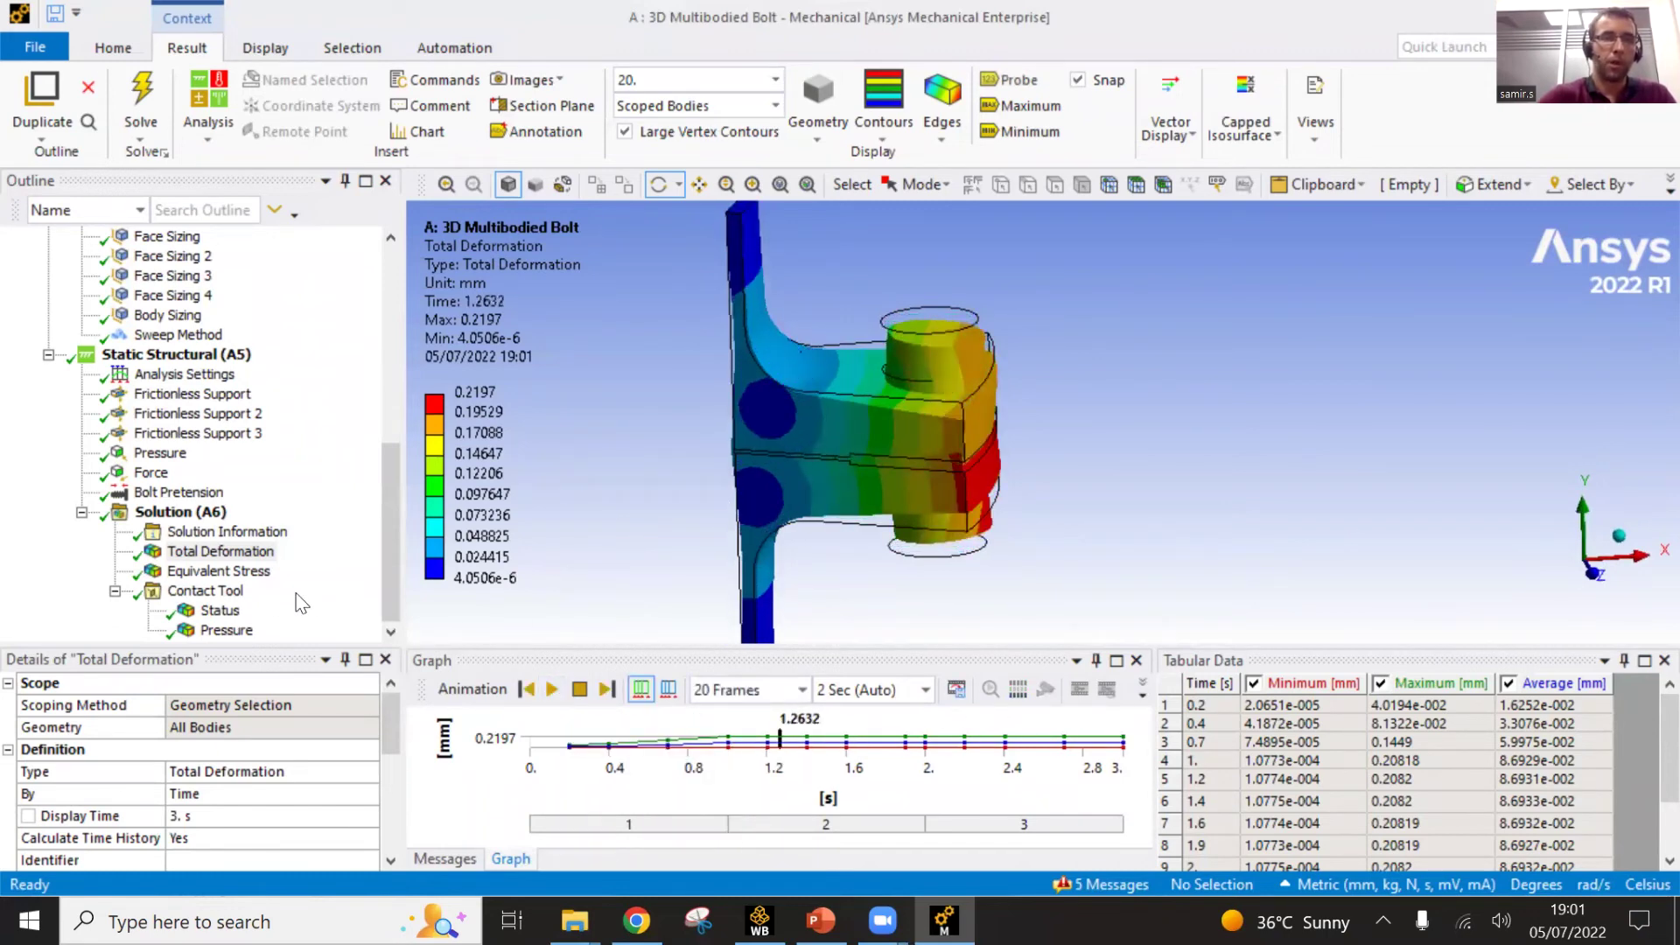
- Show Equivalent Stress and pan/rotate until the flange plate faces the viewer, then select Solution
click(247, 571)
drag(883, 464, 531, 509)
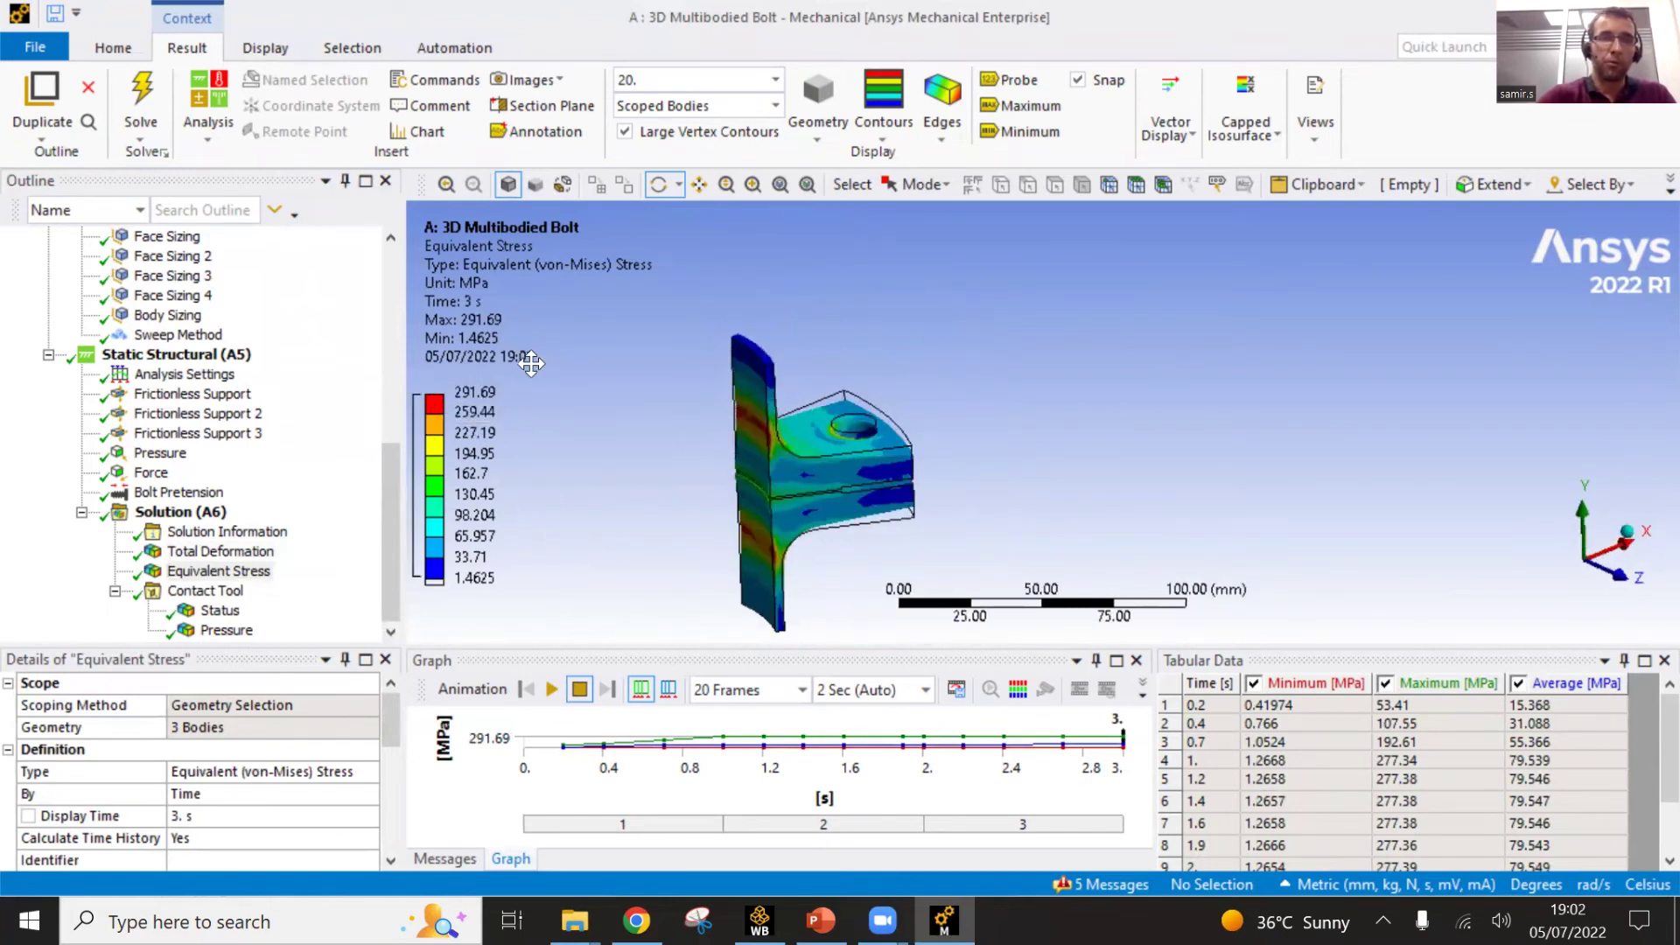
drag(823, 446, 627, 388)
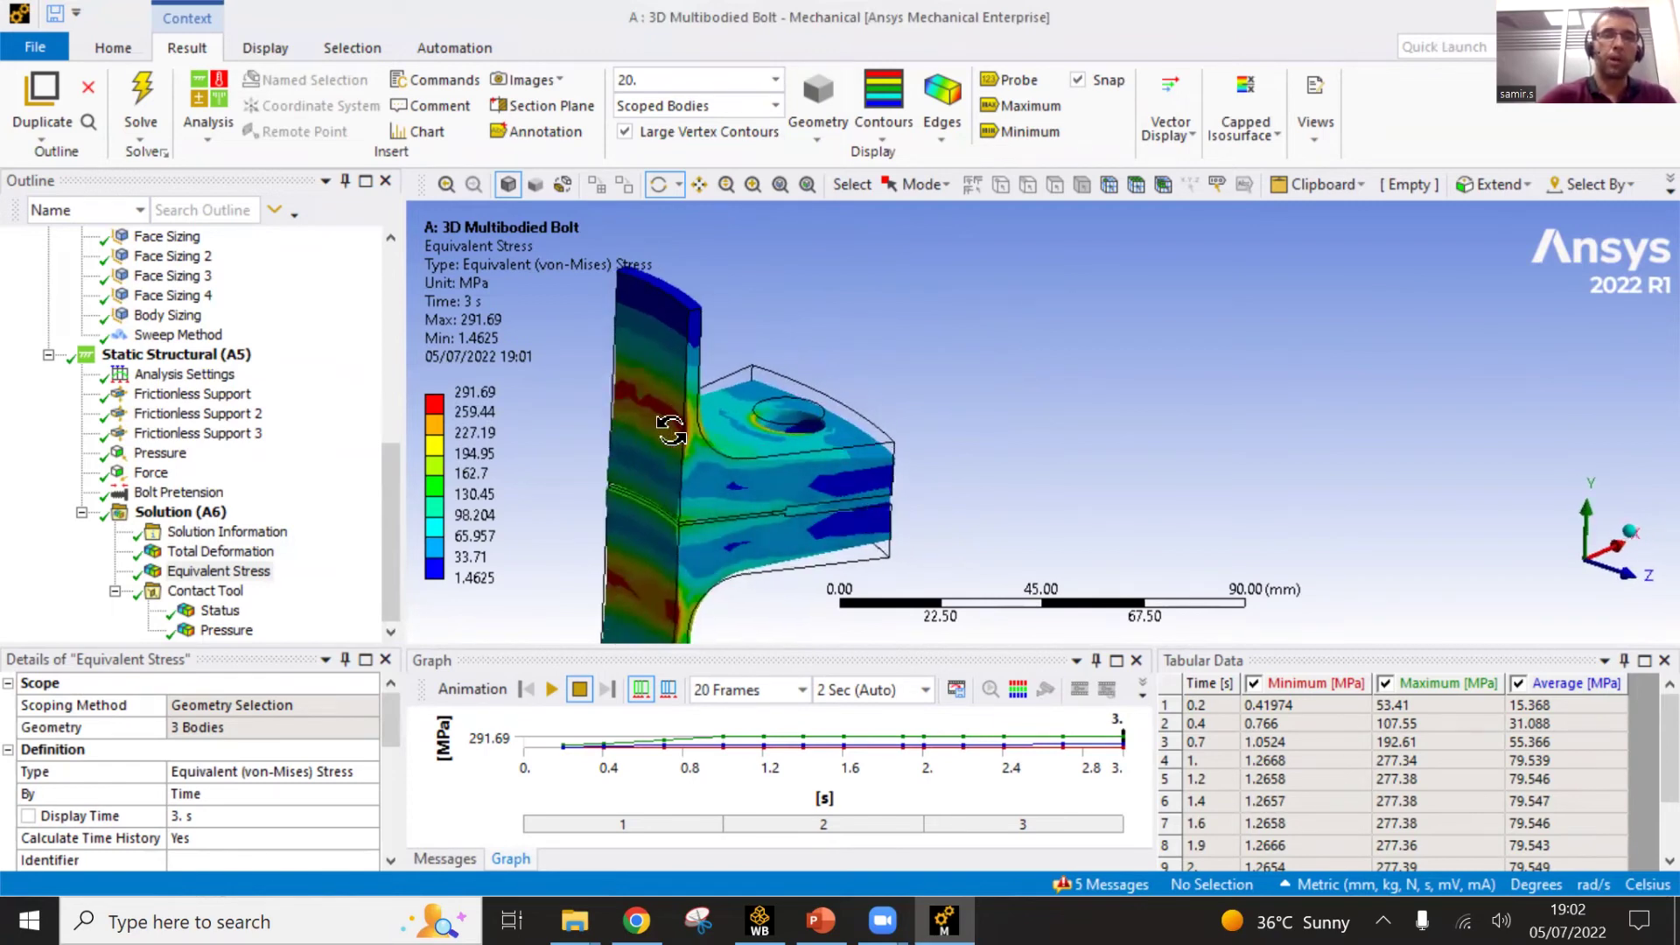
ctrl+middle_drag(671, 450, 734, 449)
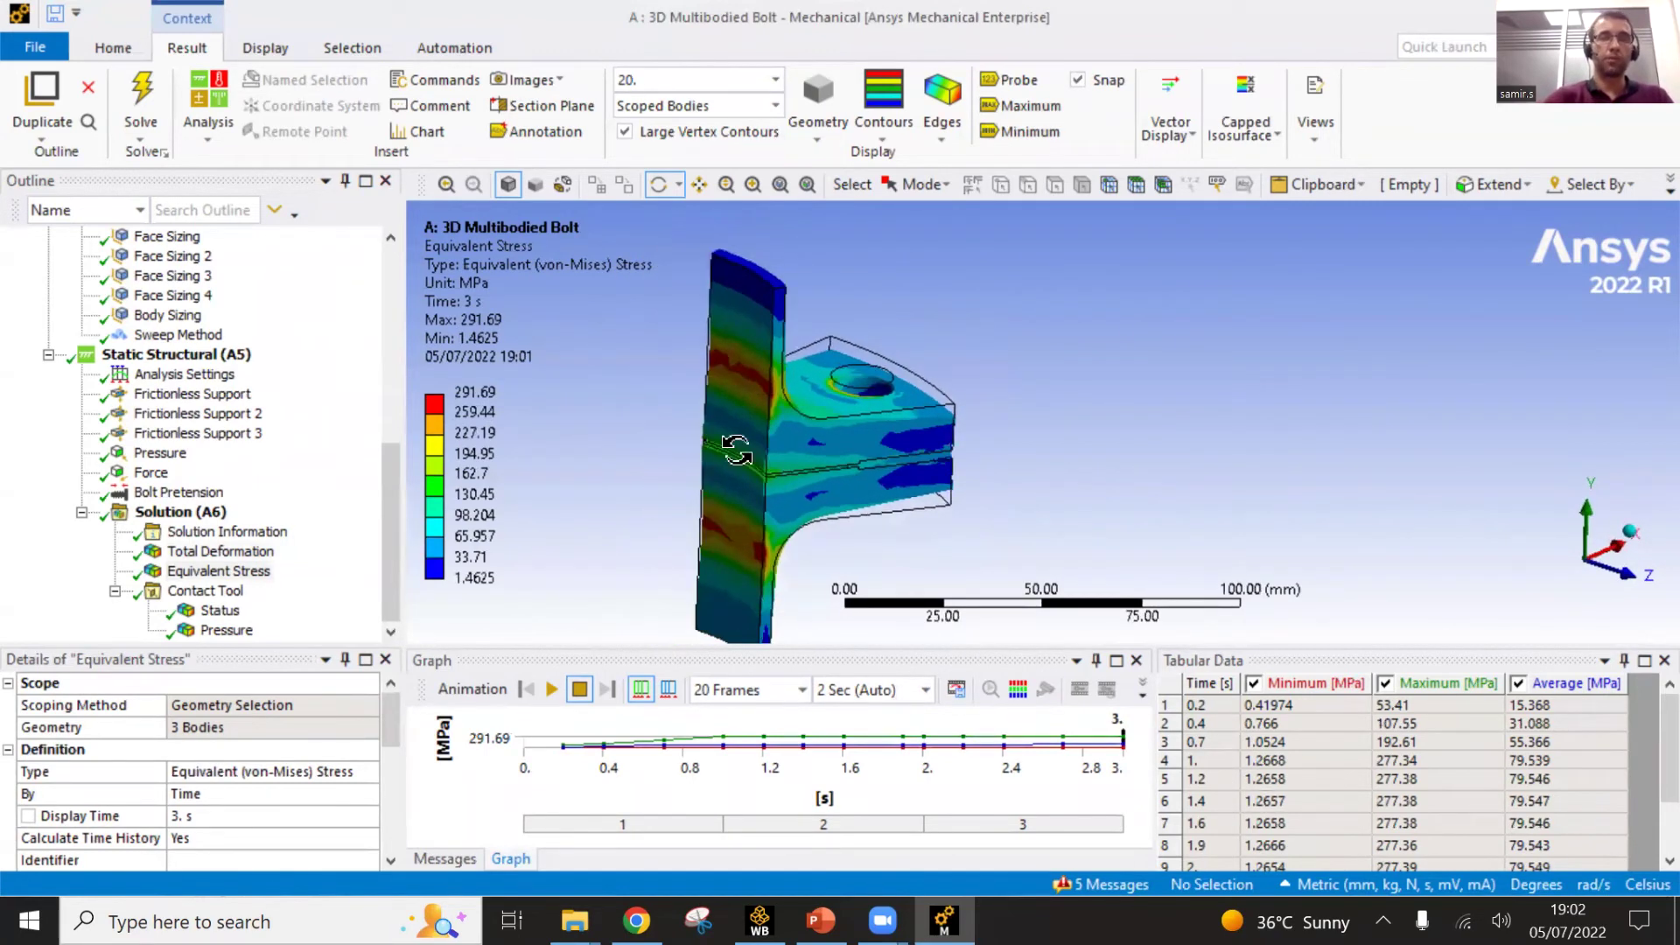
drag(823, 540, 671, 519)
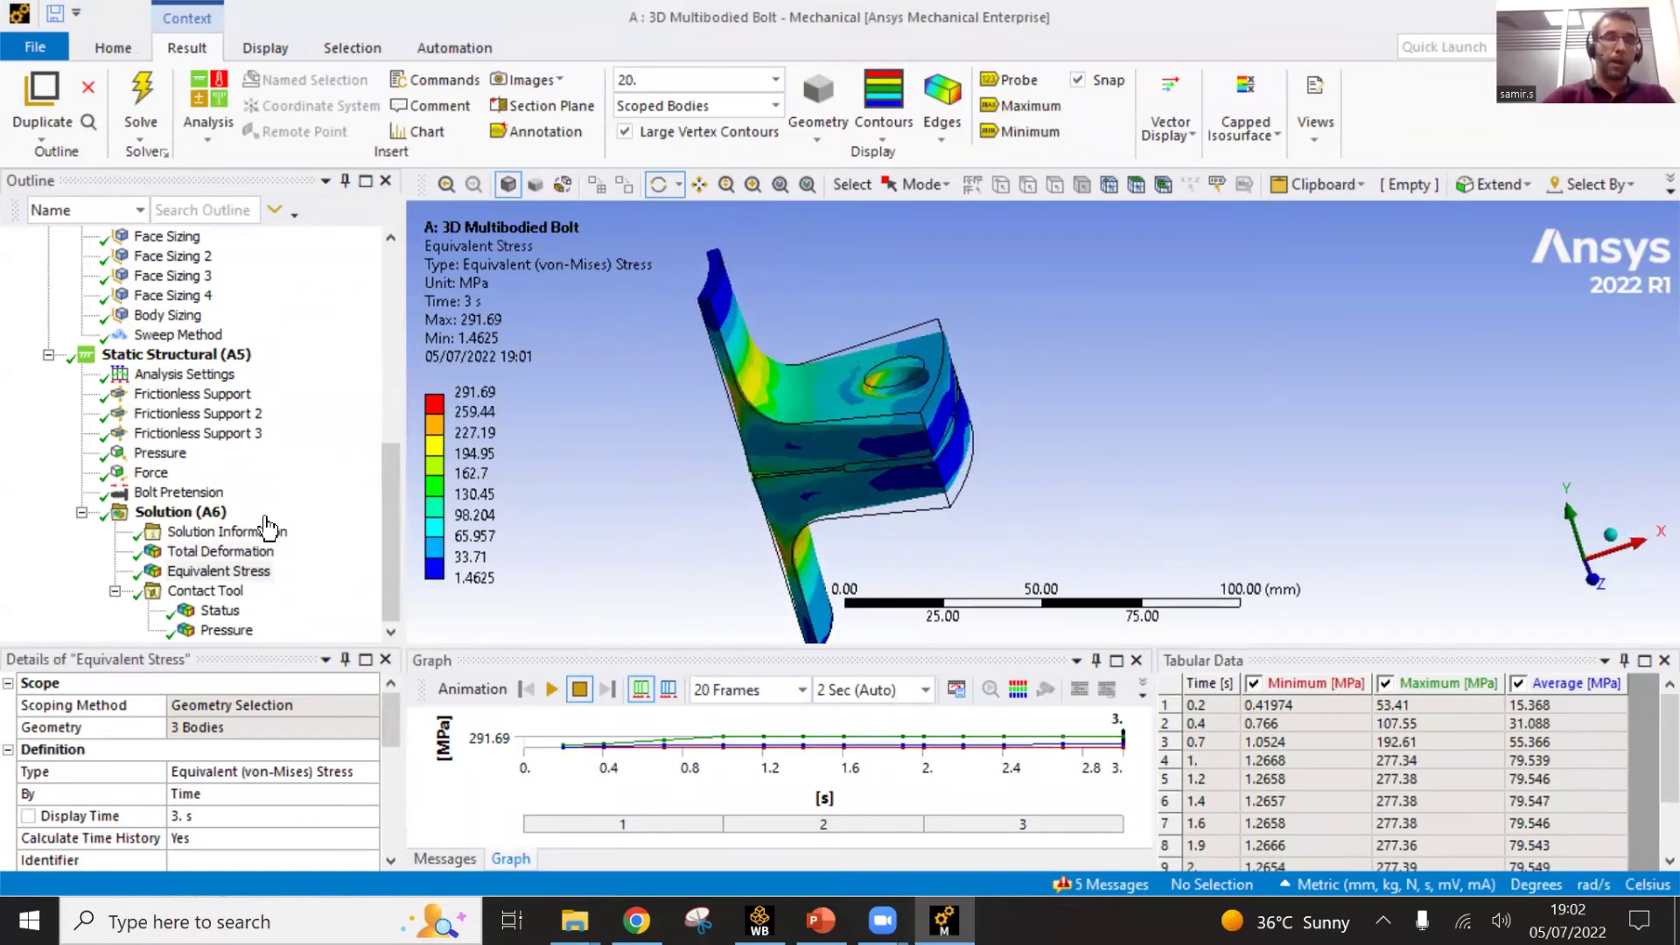
click(180, 512)
right_click(182, 511)
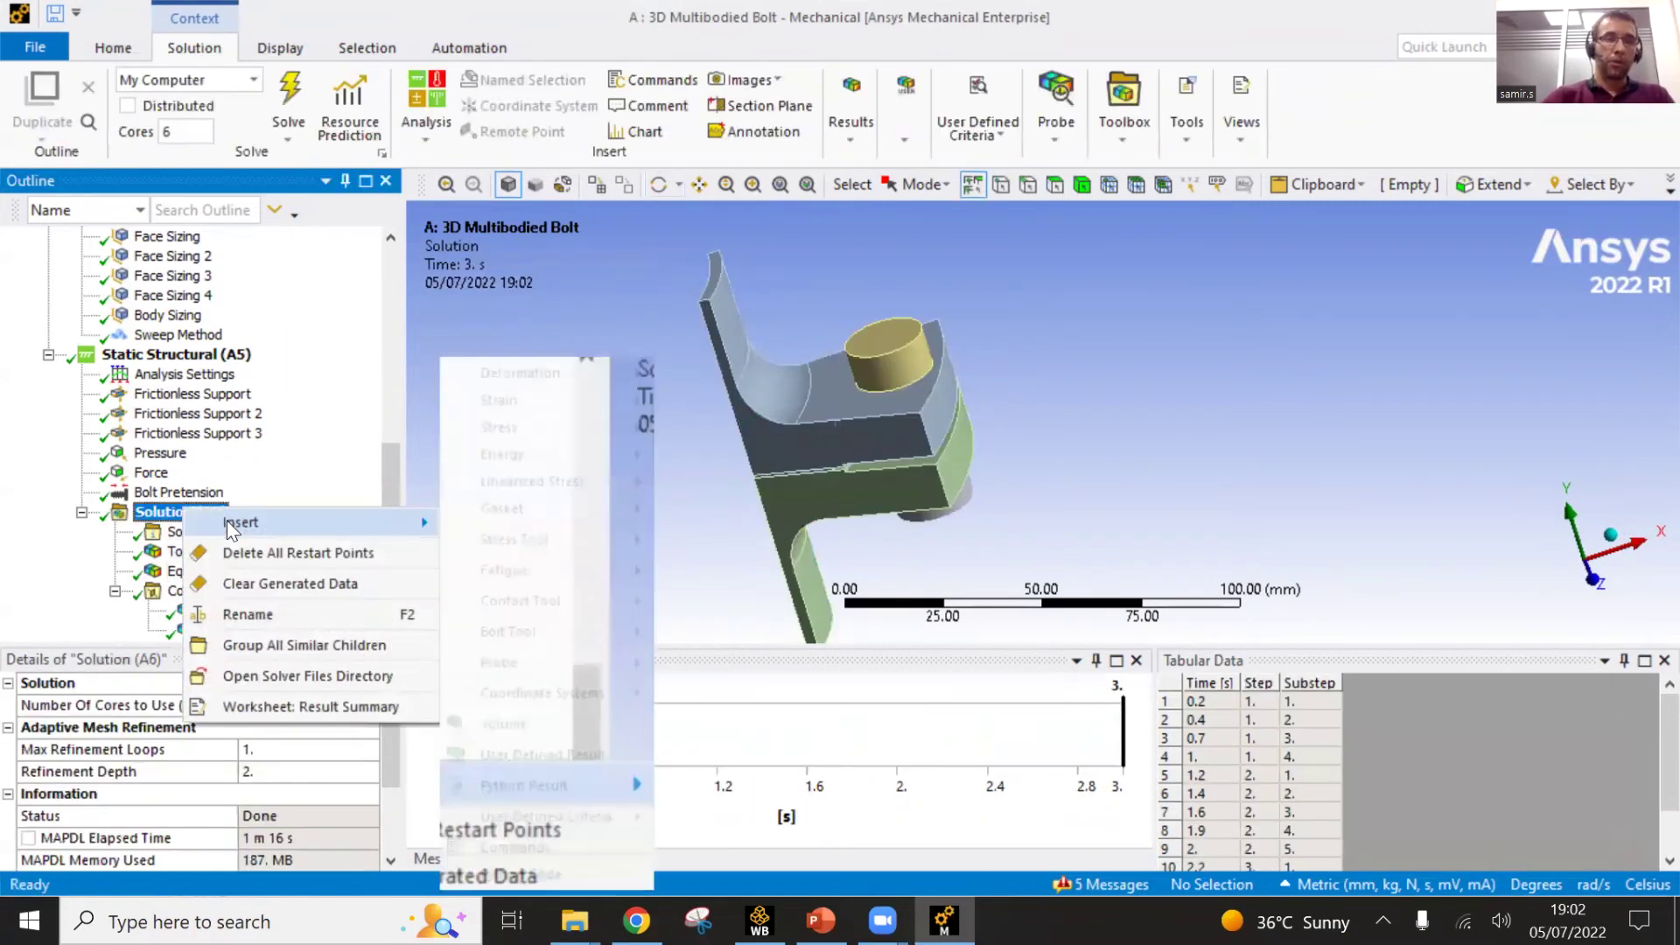
mouse_move(228, 522)
mouse_move(538, 377)
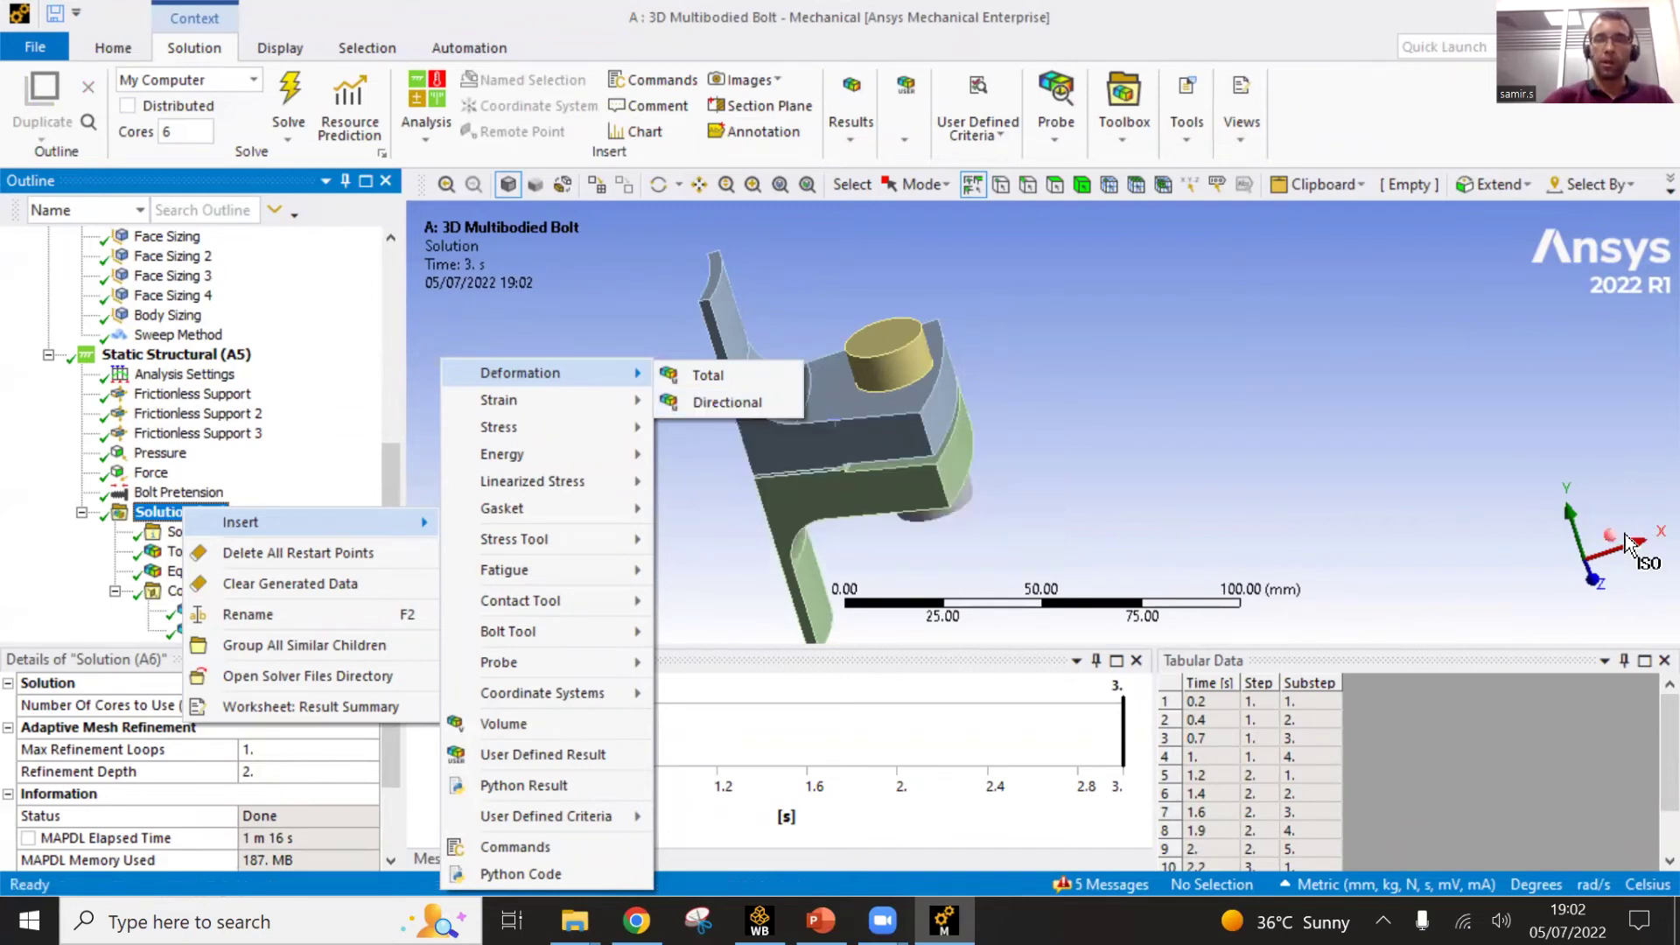
mouse_move(622, 407)
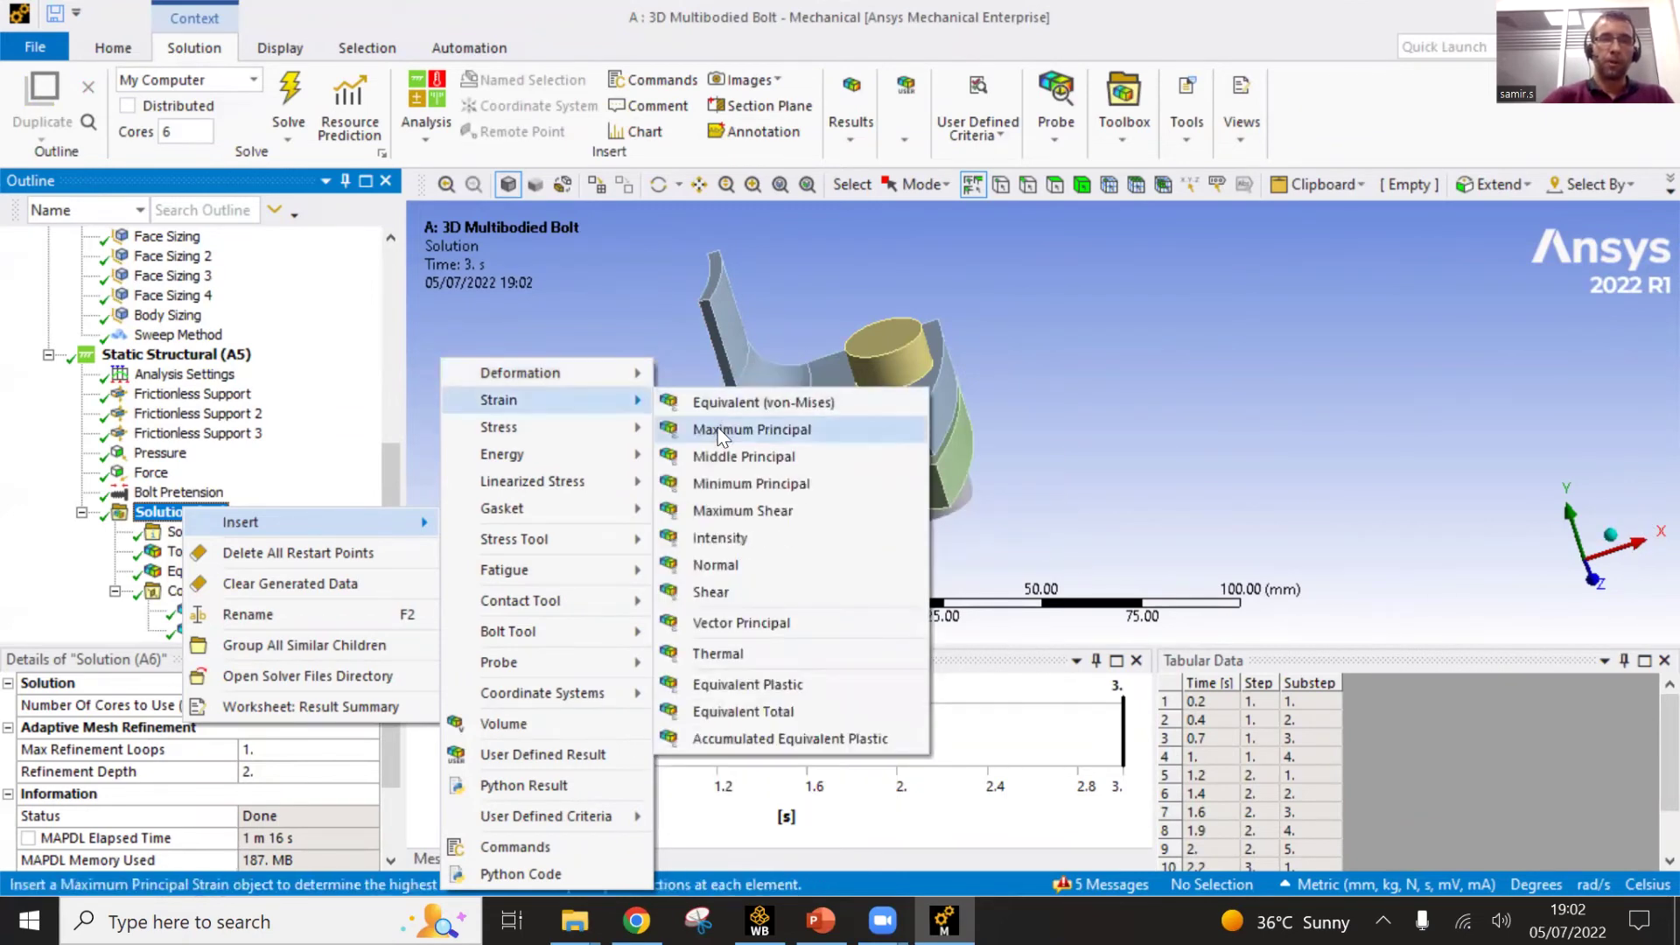
mouse_move(578, 435)
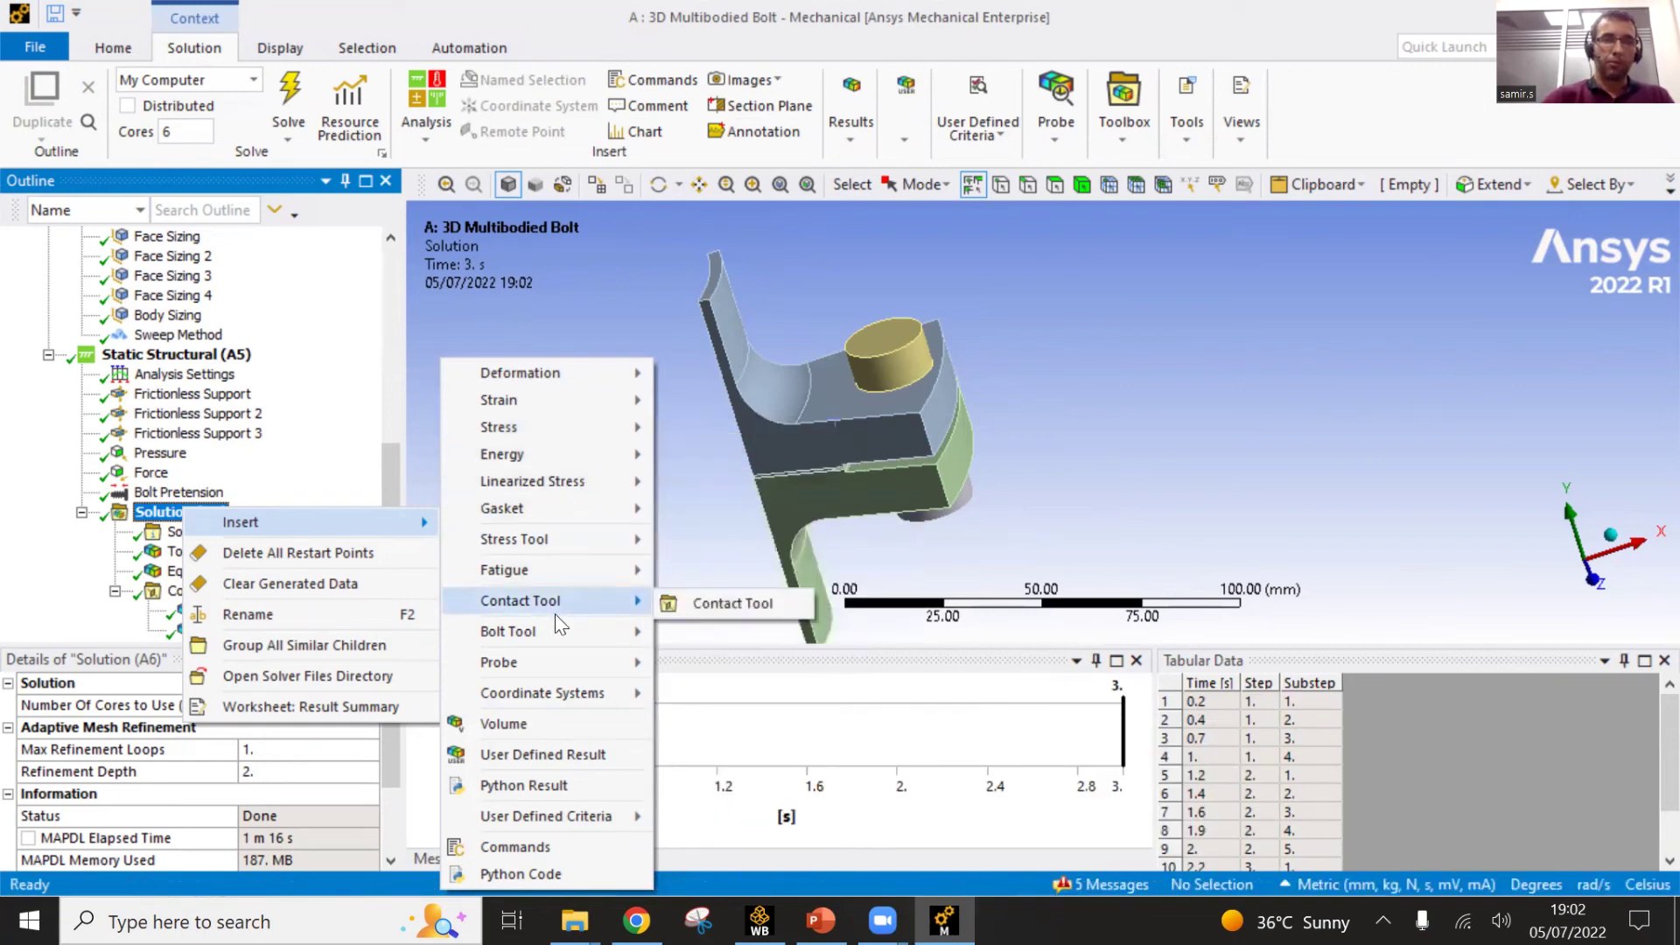
mouse_move(560, 573)
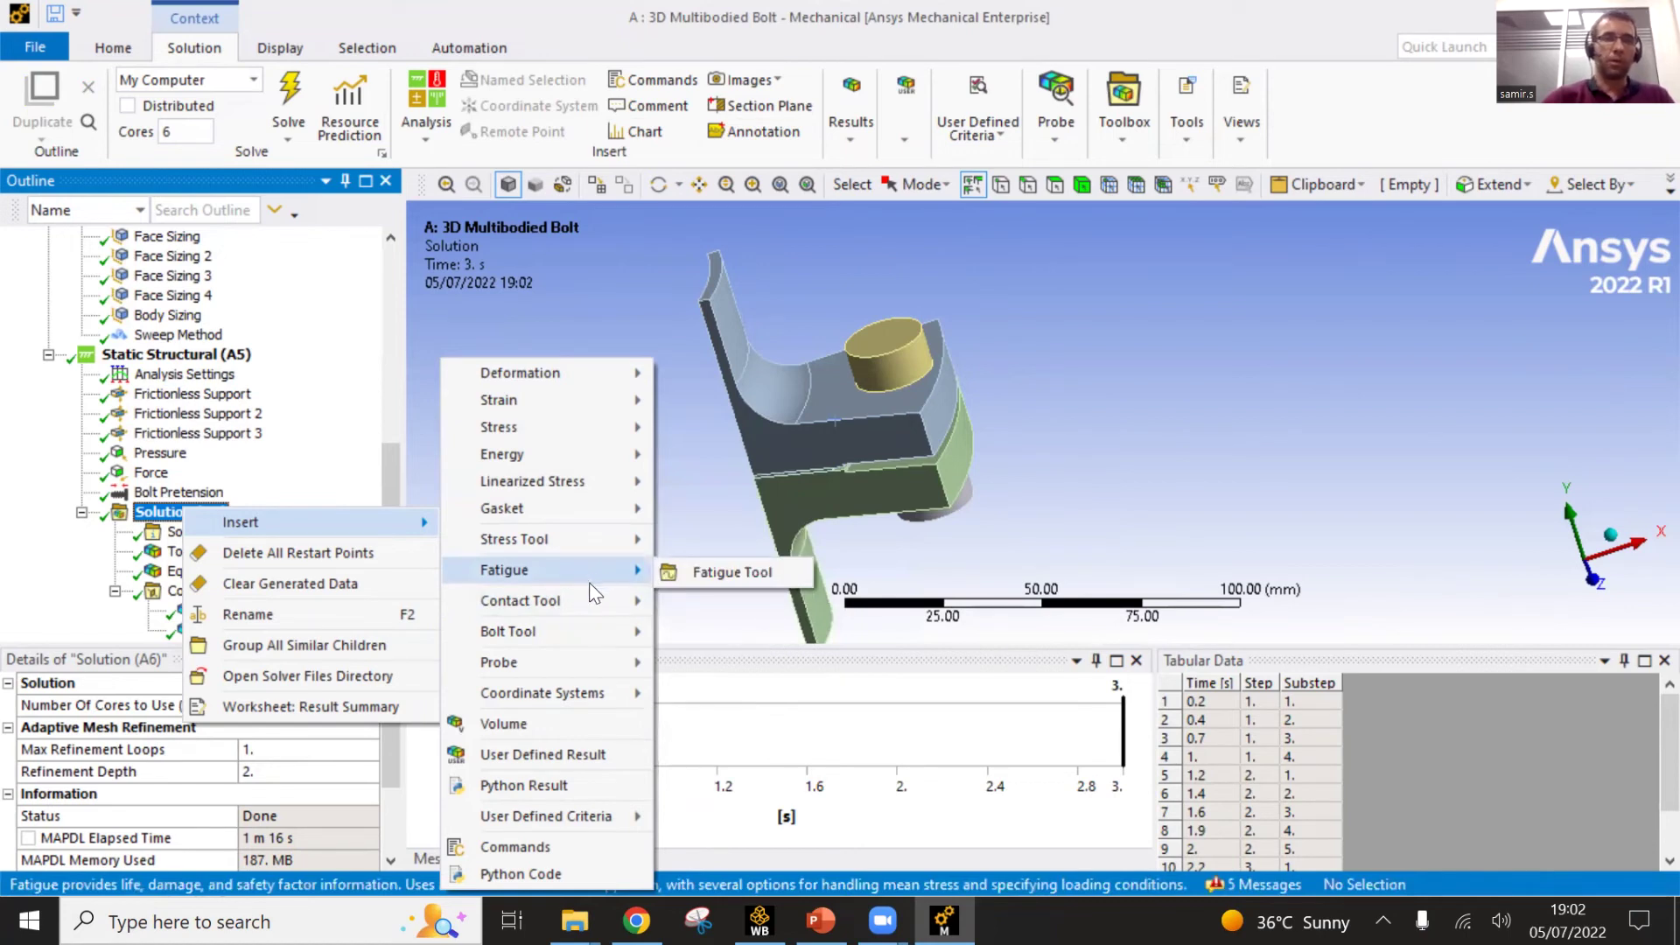
mouse_move(578, 601)
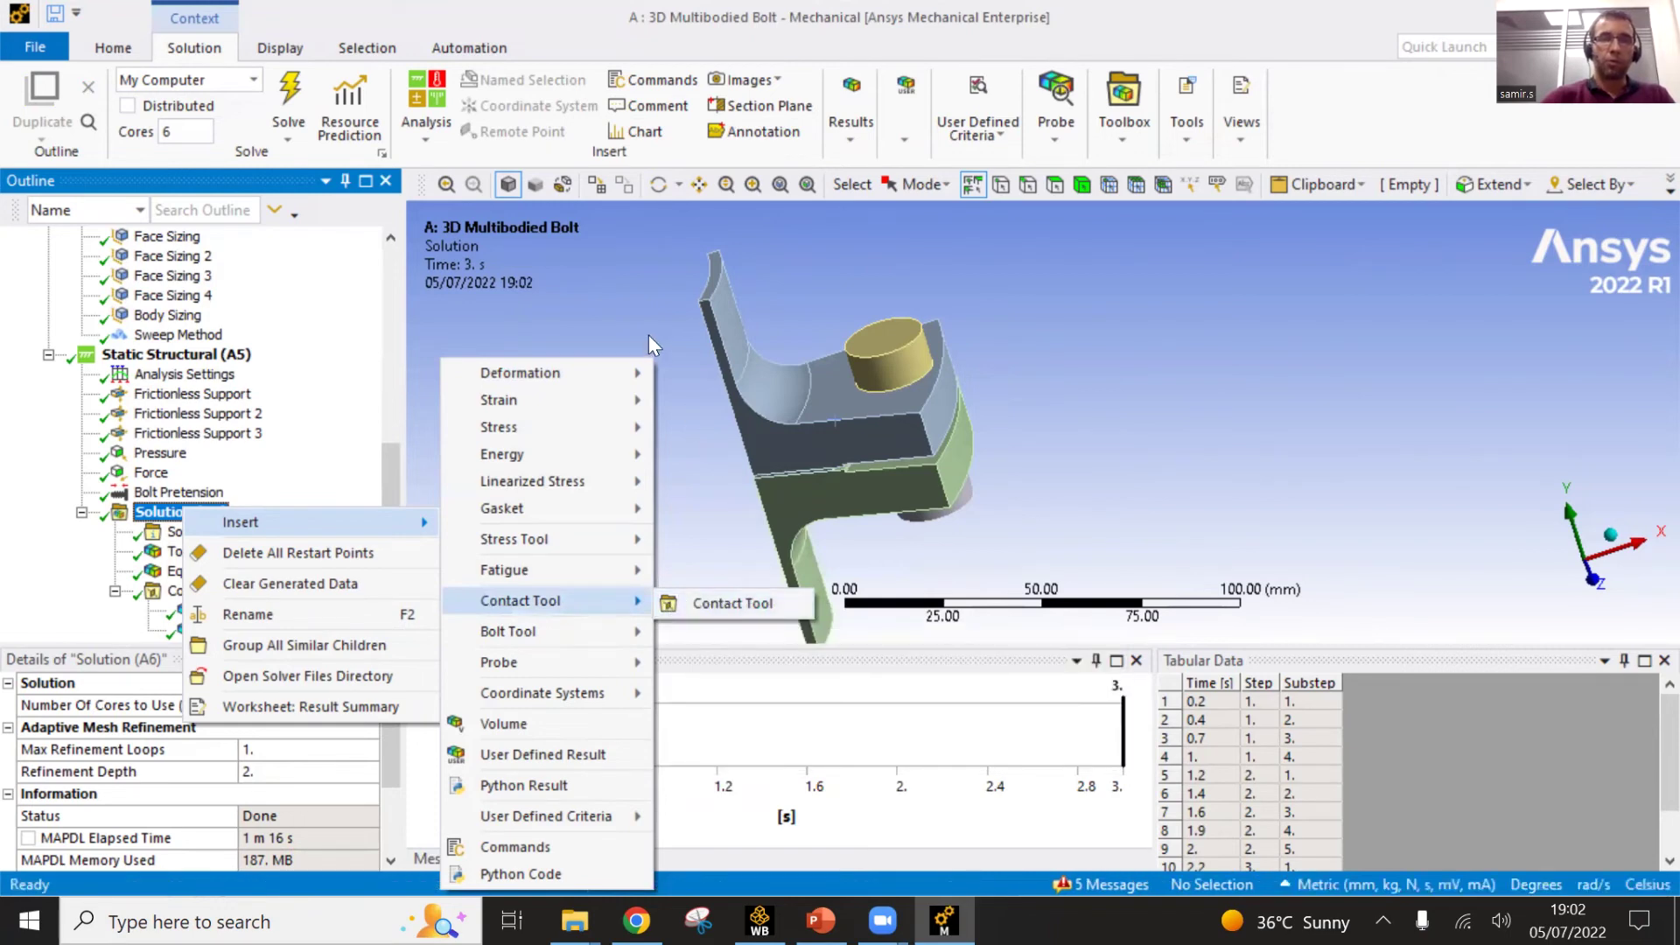
click(691, 603)
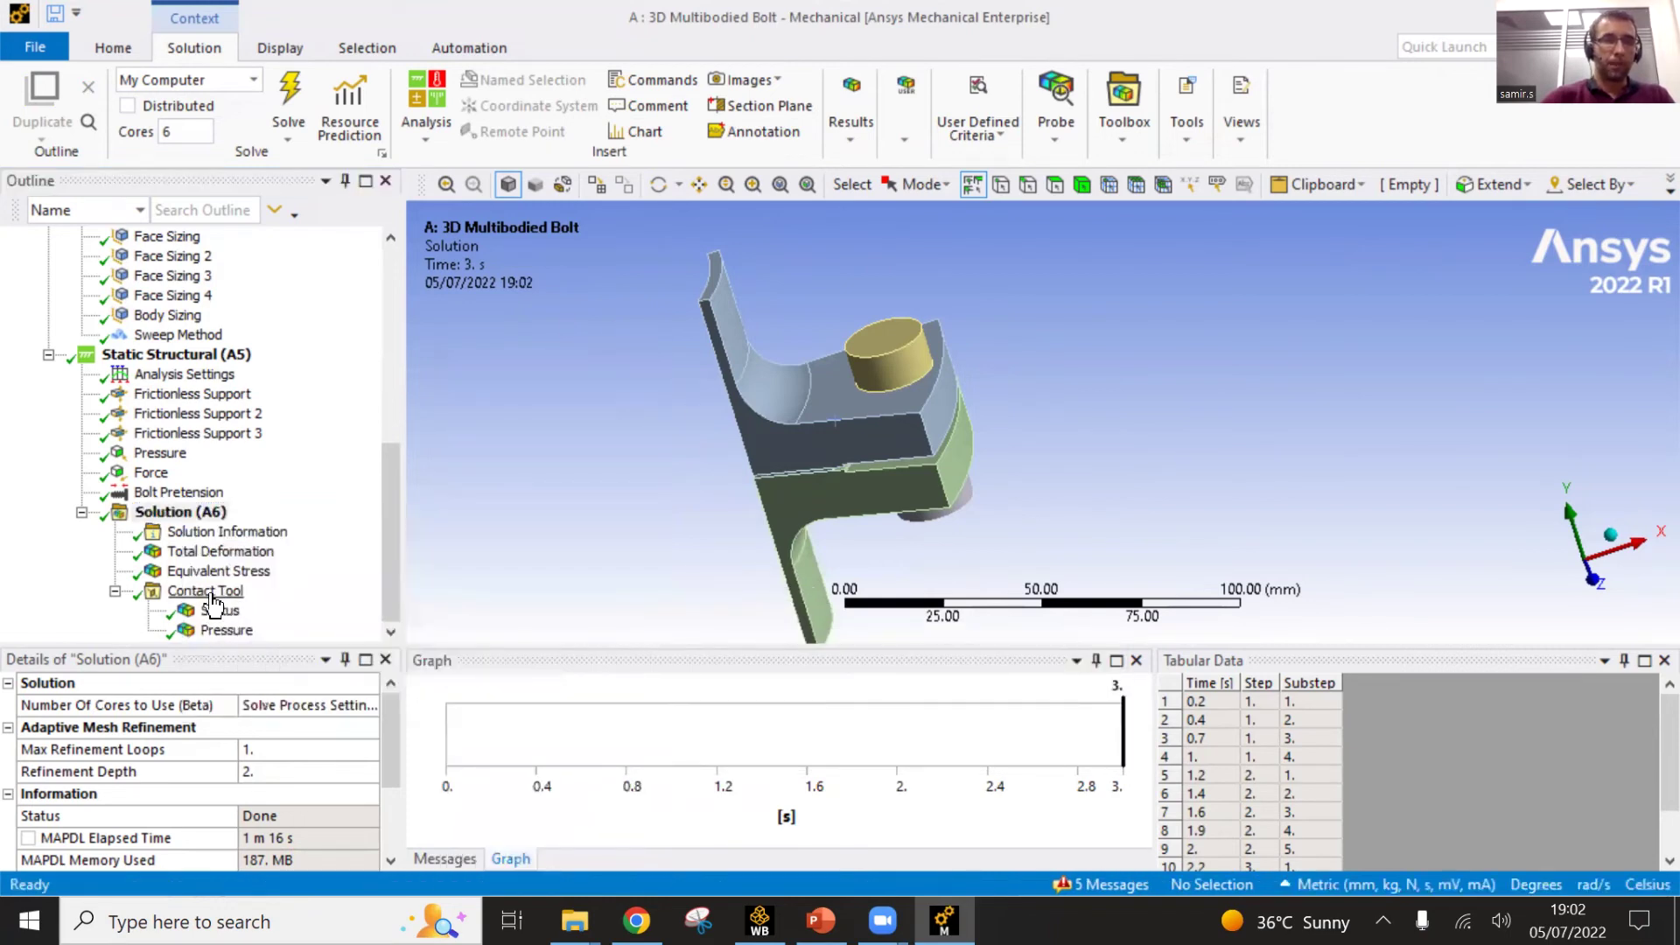
- Select the Frictional gasket-to-upper-flange contact in the Contact Tool, rotate its preview, and display its Status result
click(205, 593)
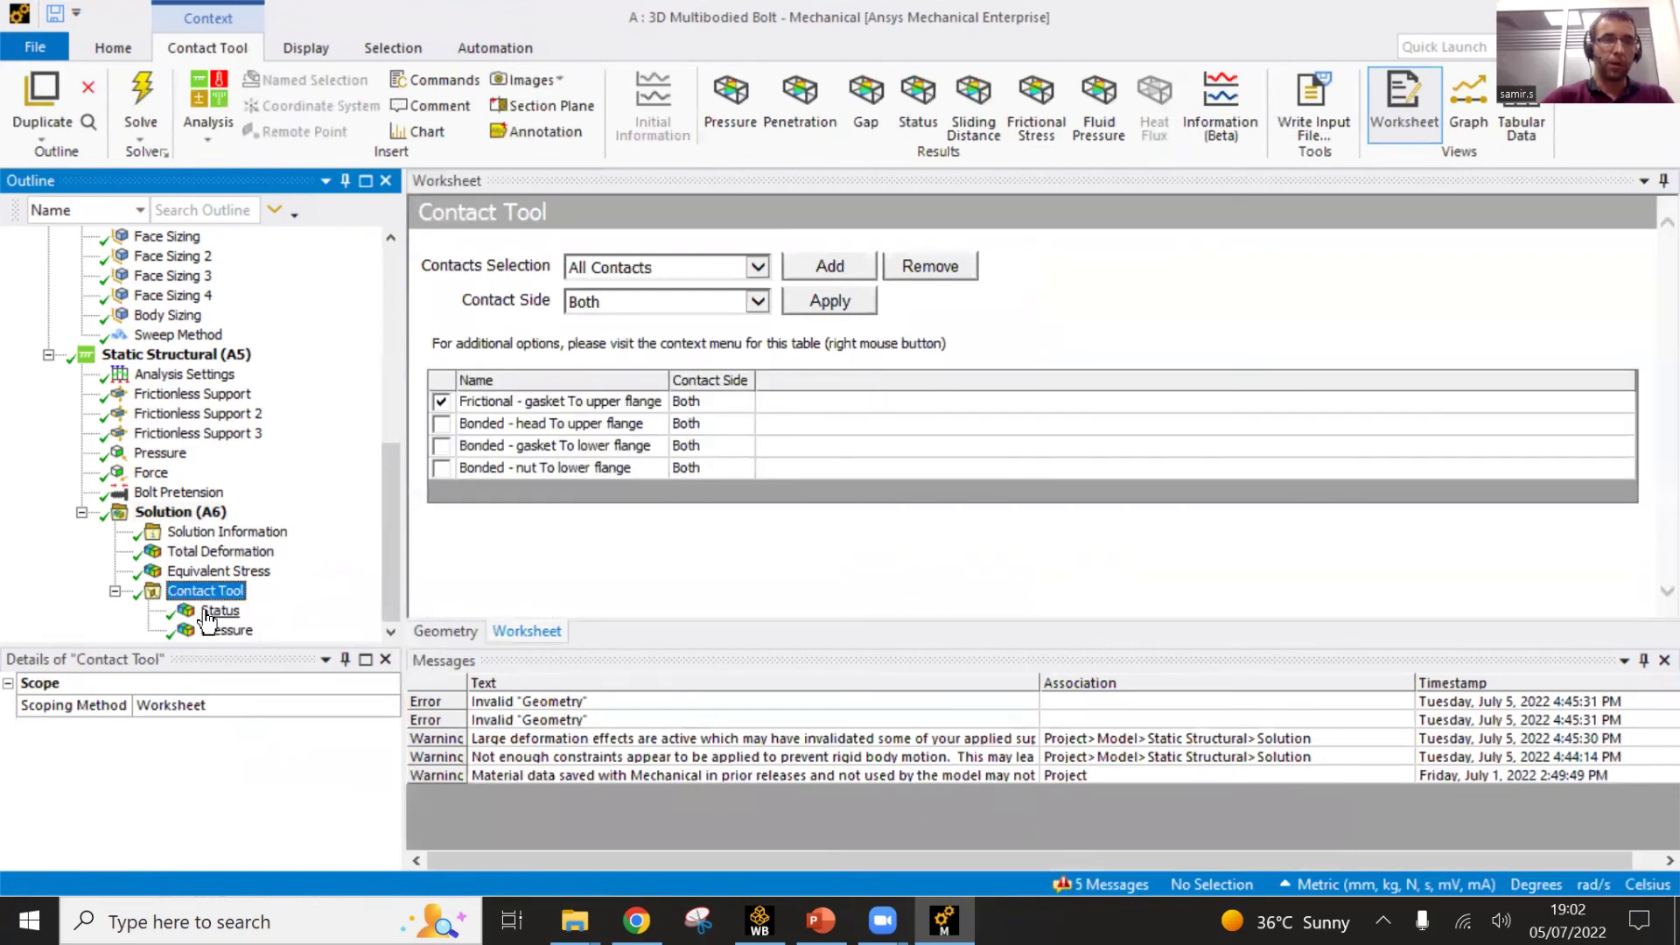
scroll(214, 458, up, 3)
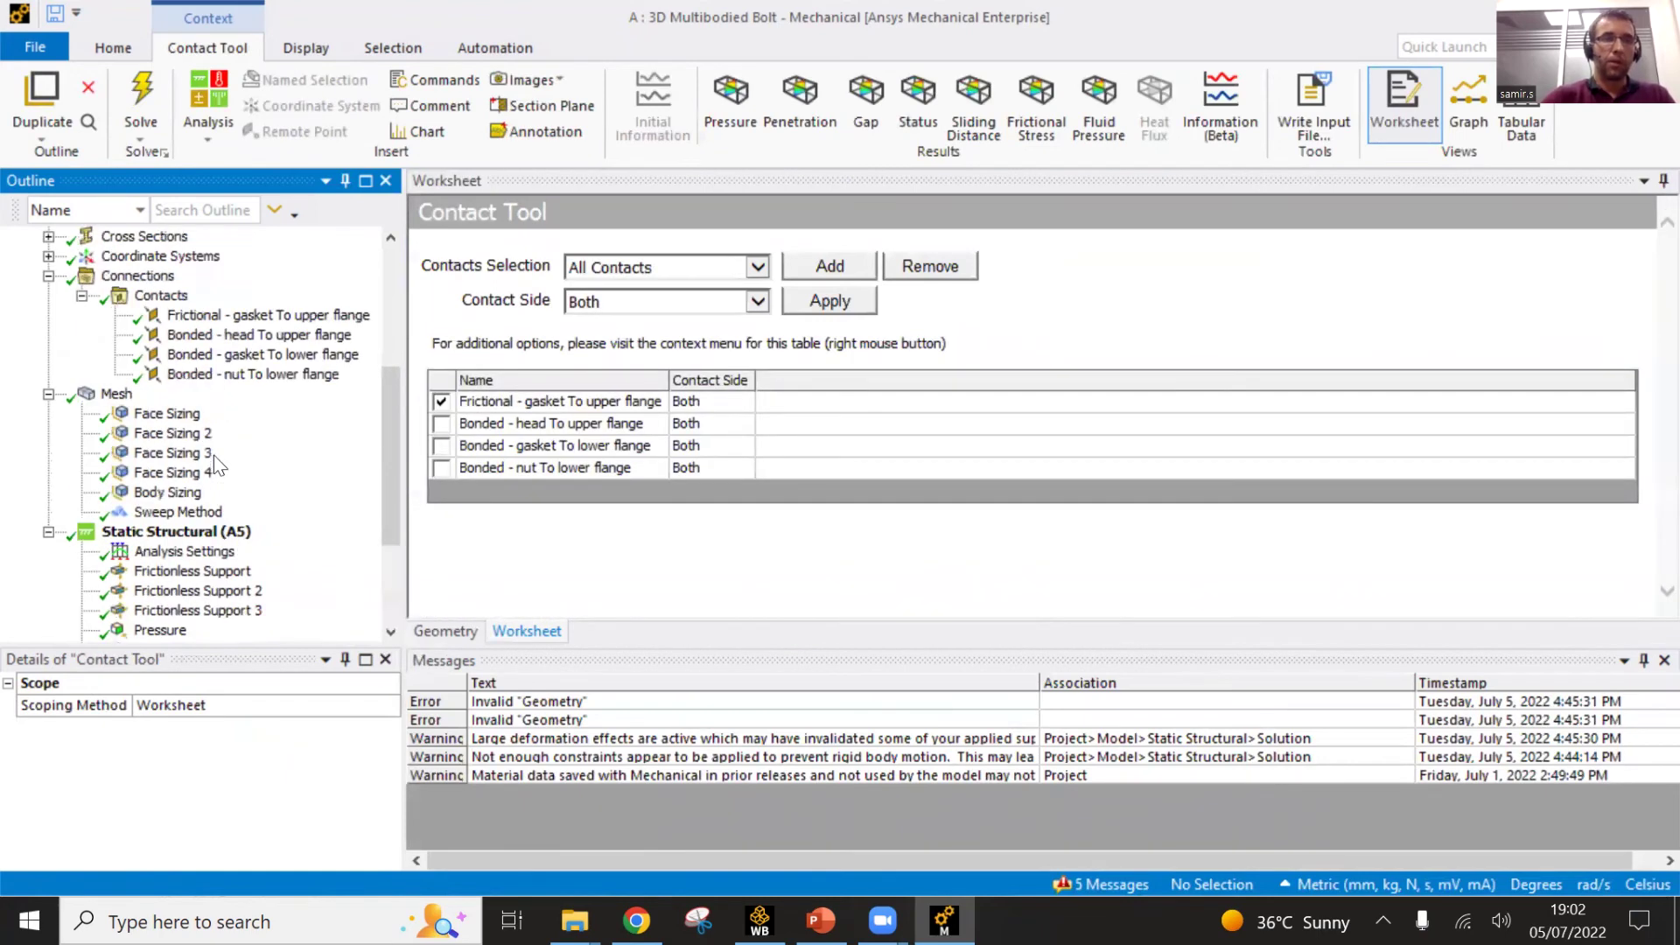
click(226, 317)
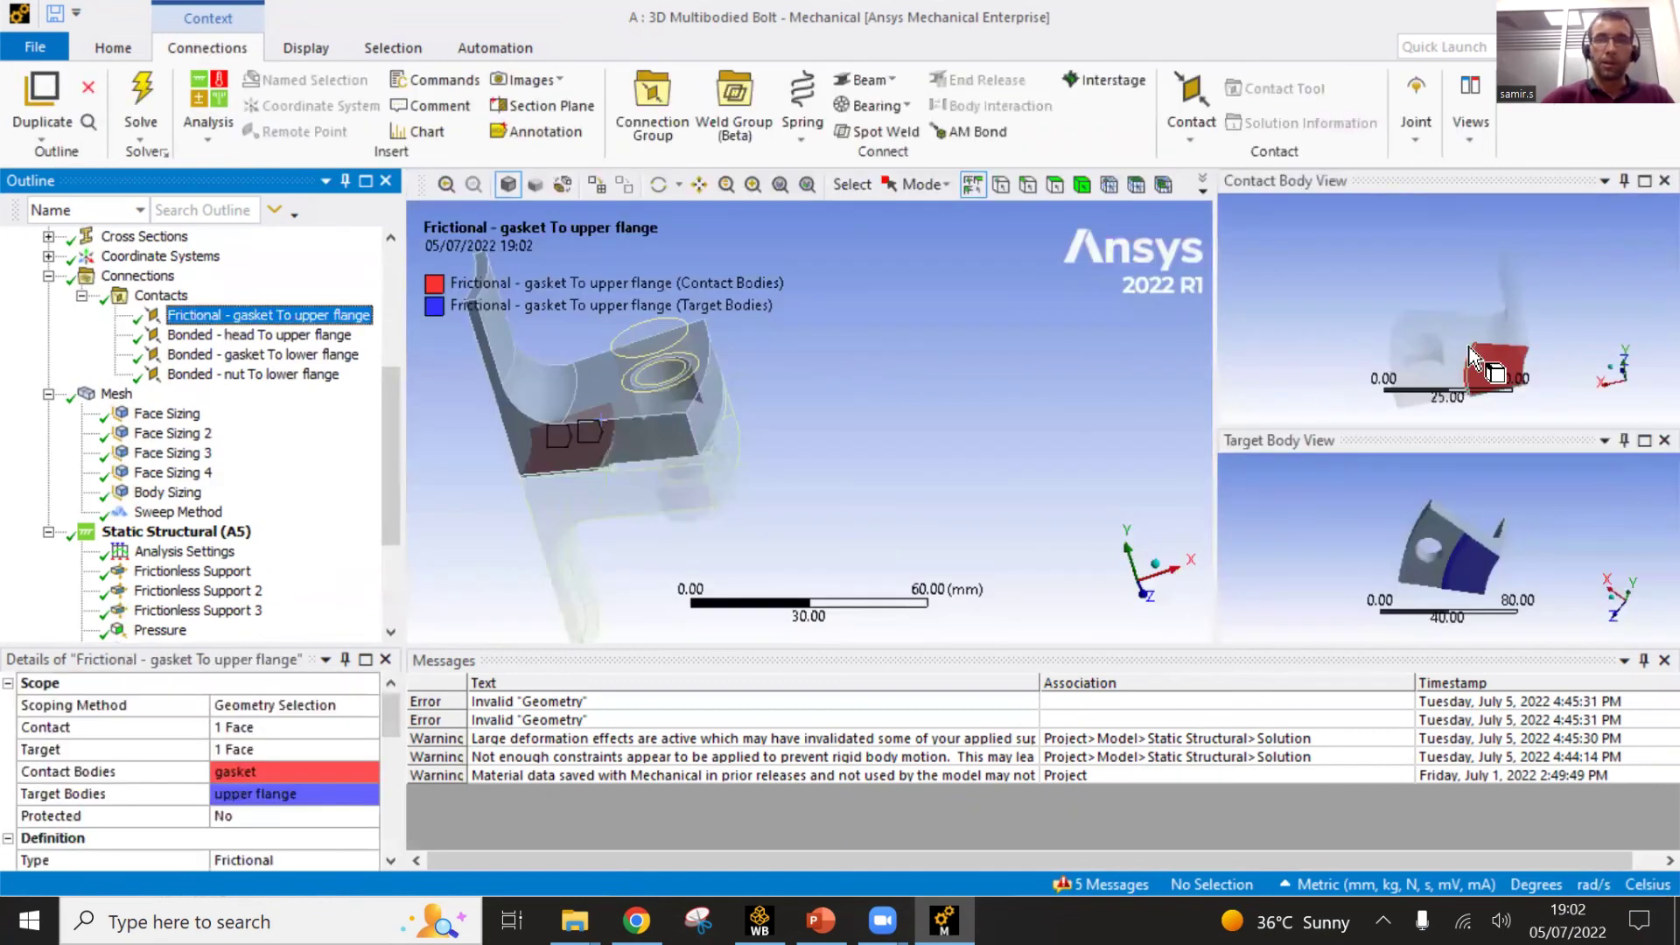
click(1451, 347)
middle_drag(1451, 346, 1452, 385)
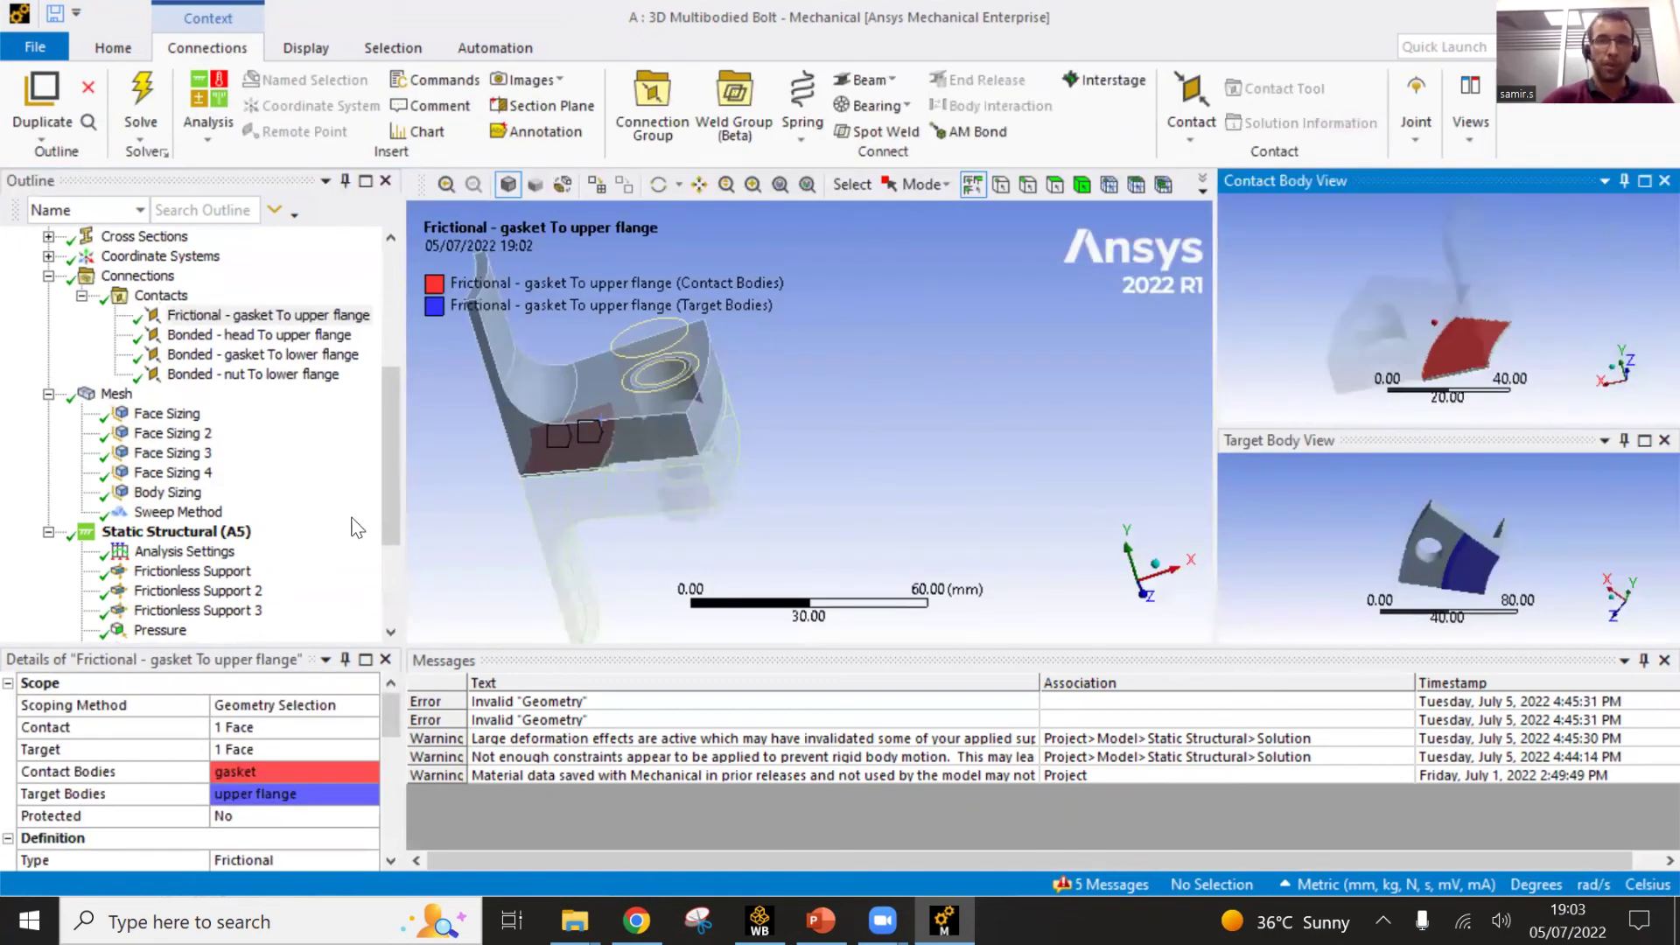
drag(391, 521, 390, 600)
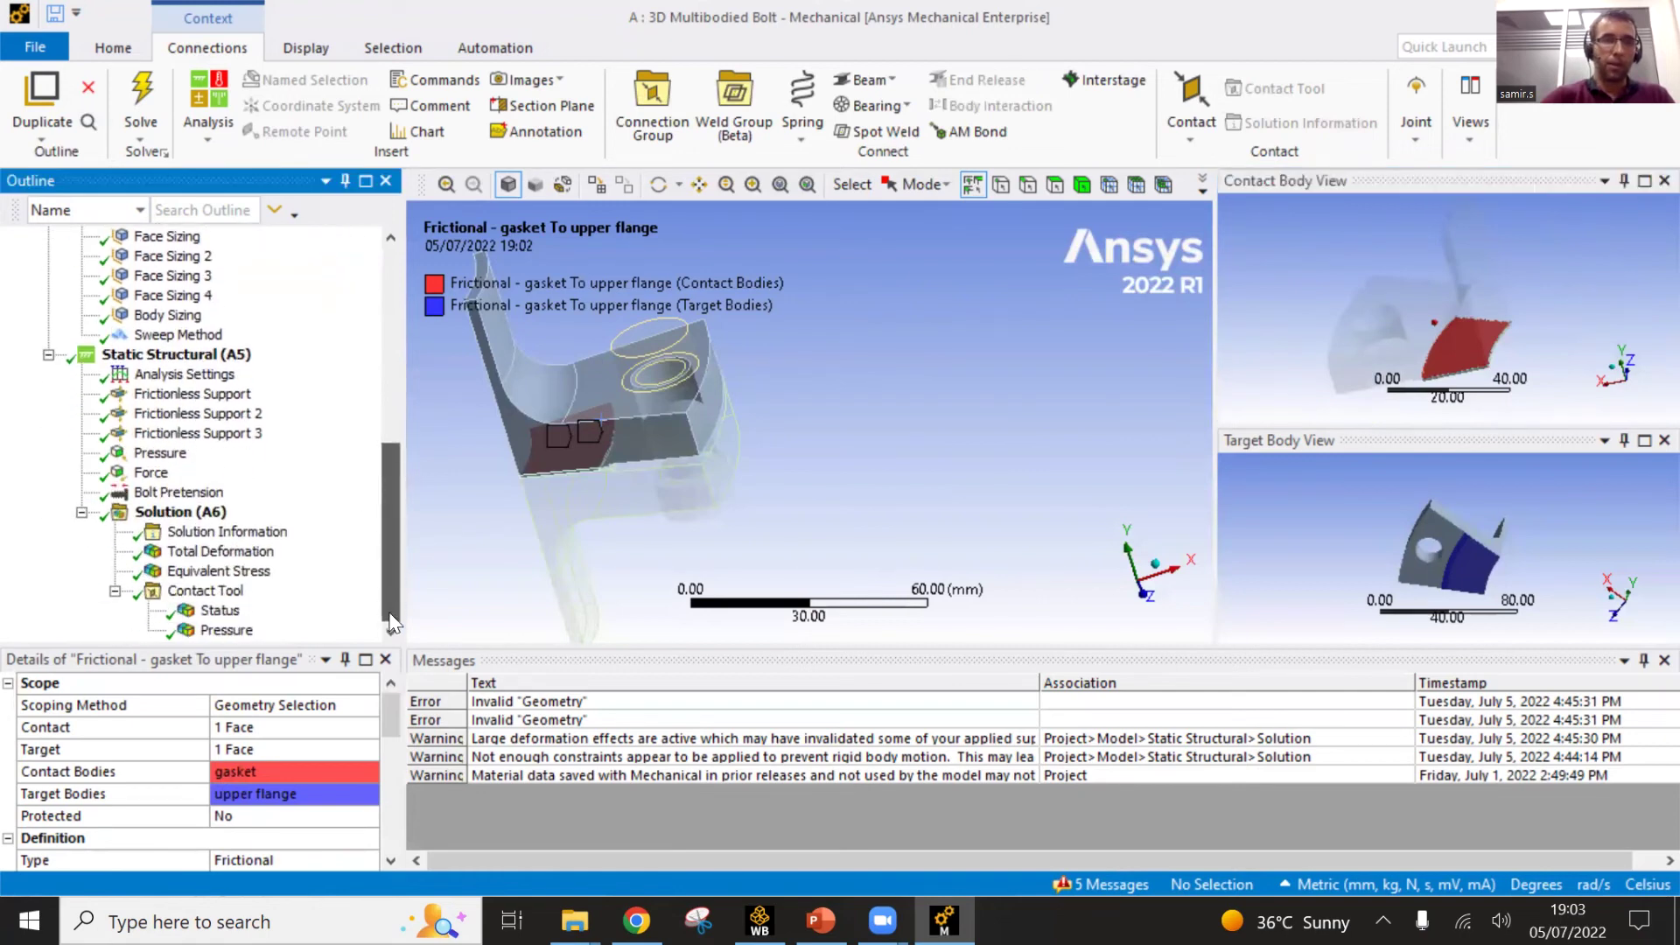
click(218, 610)
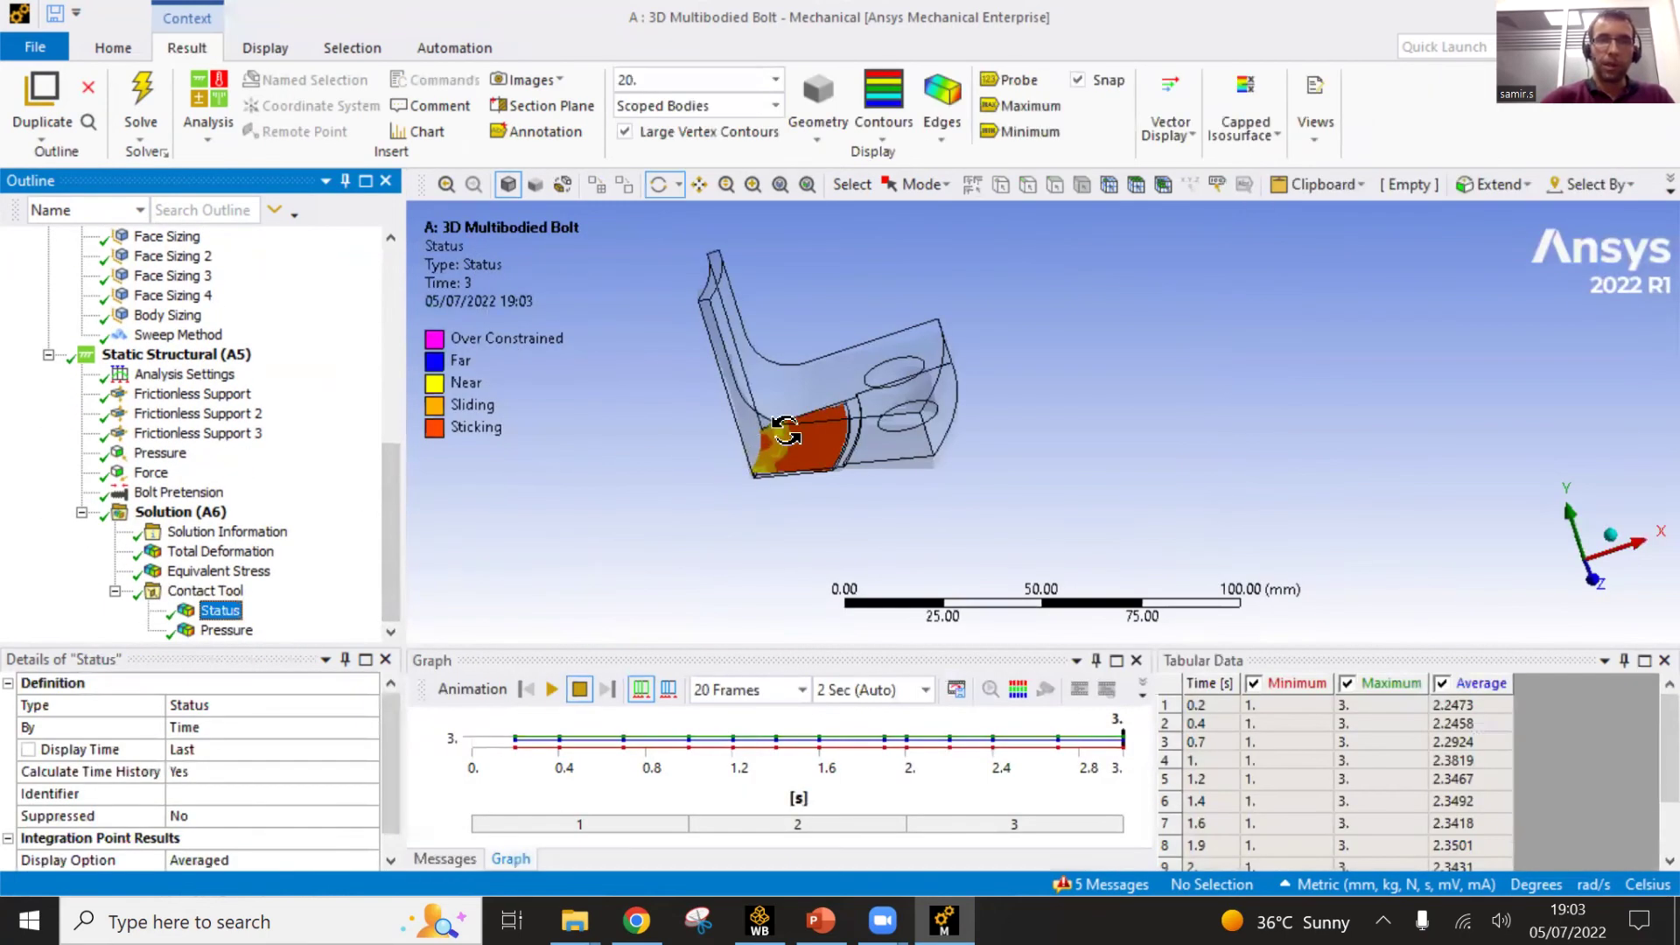
- Orbit and zoom the Status plot to view the gasket contact face close-up
drag(785, 429, 612, 534)
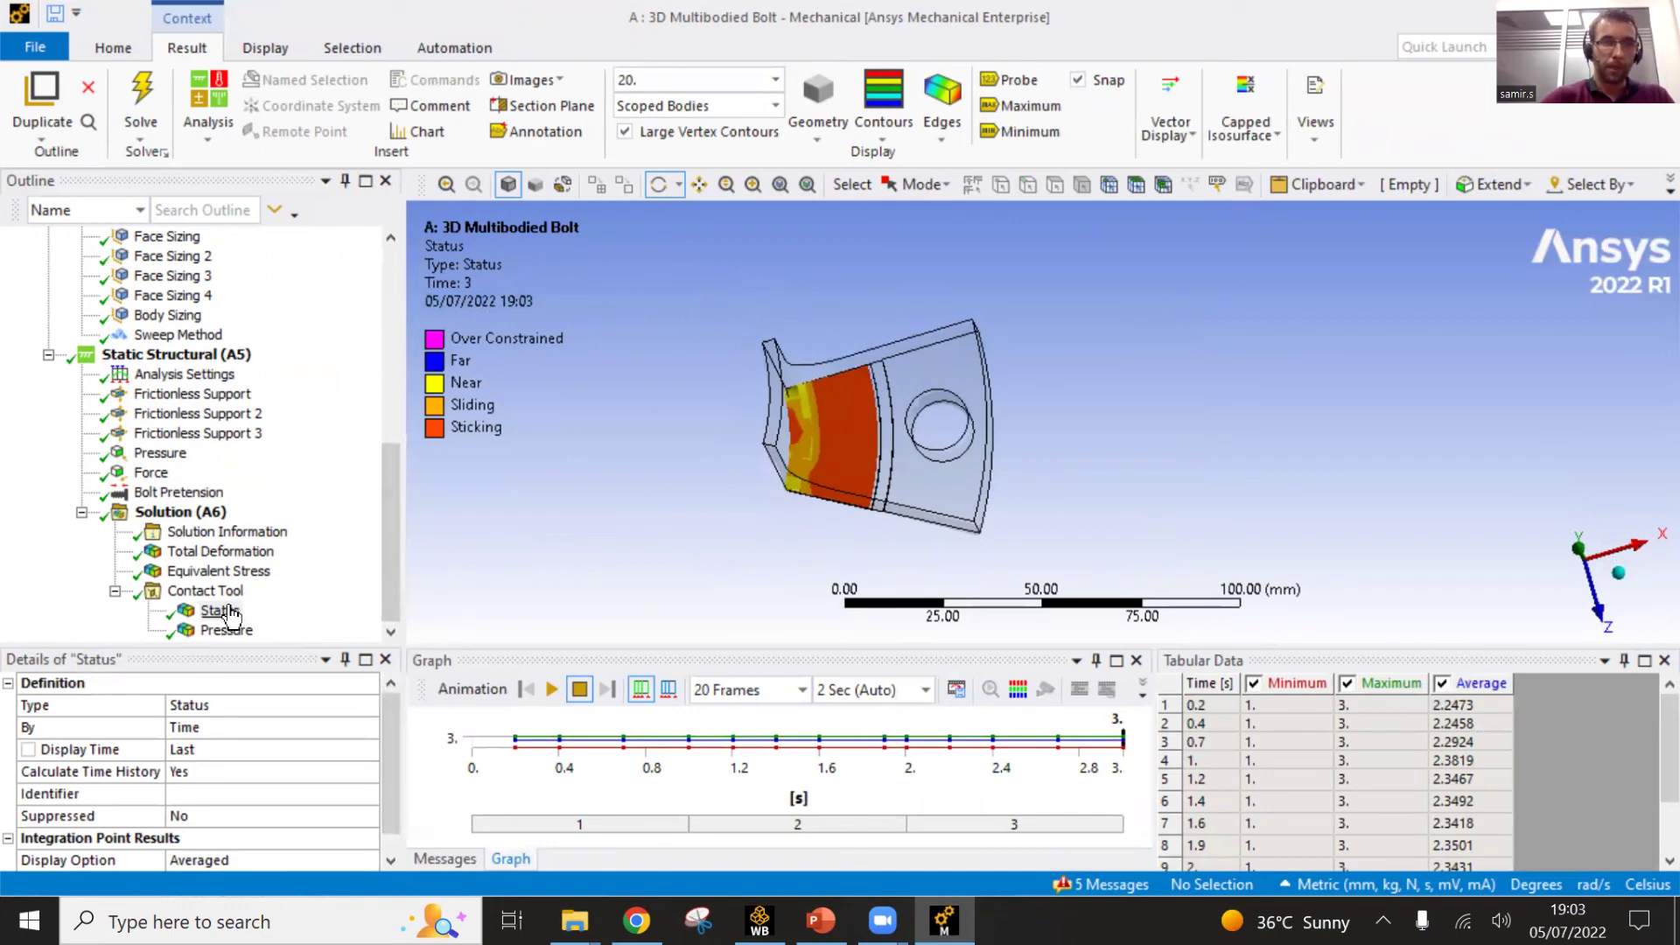
scroll(806, 481, up, 5)
drag(889, 472, 494, 394)
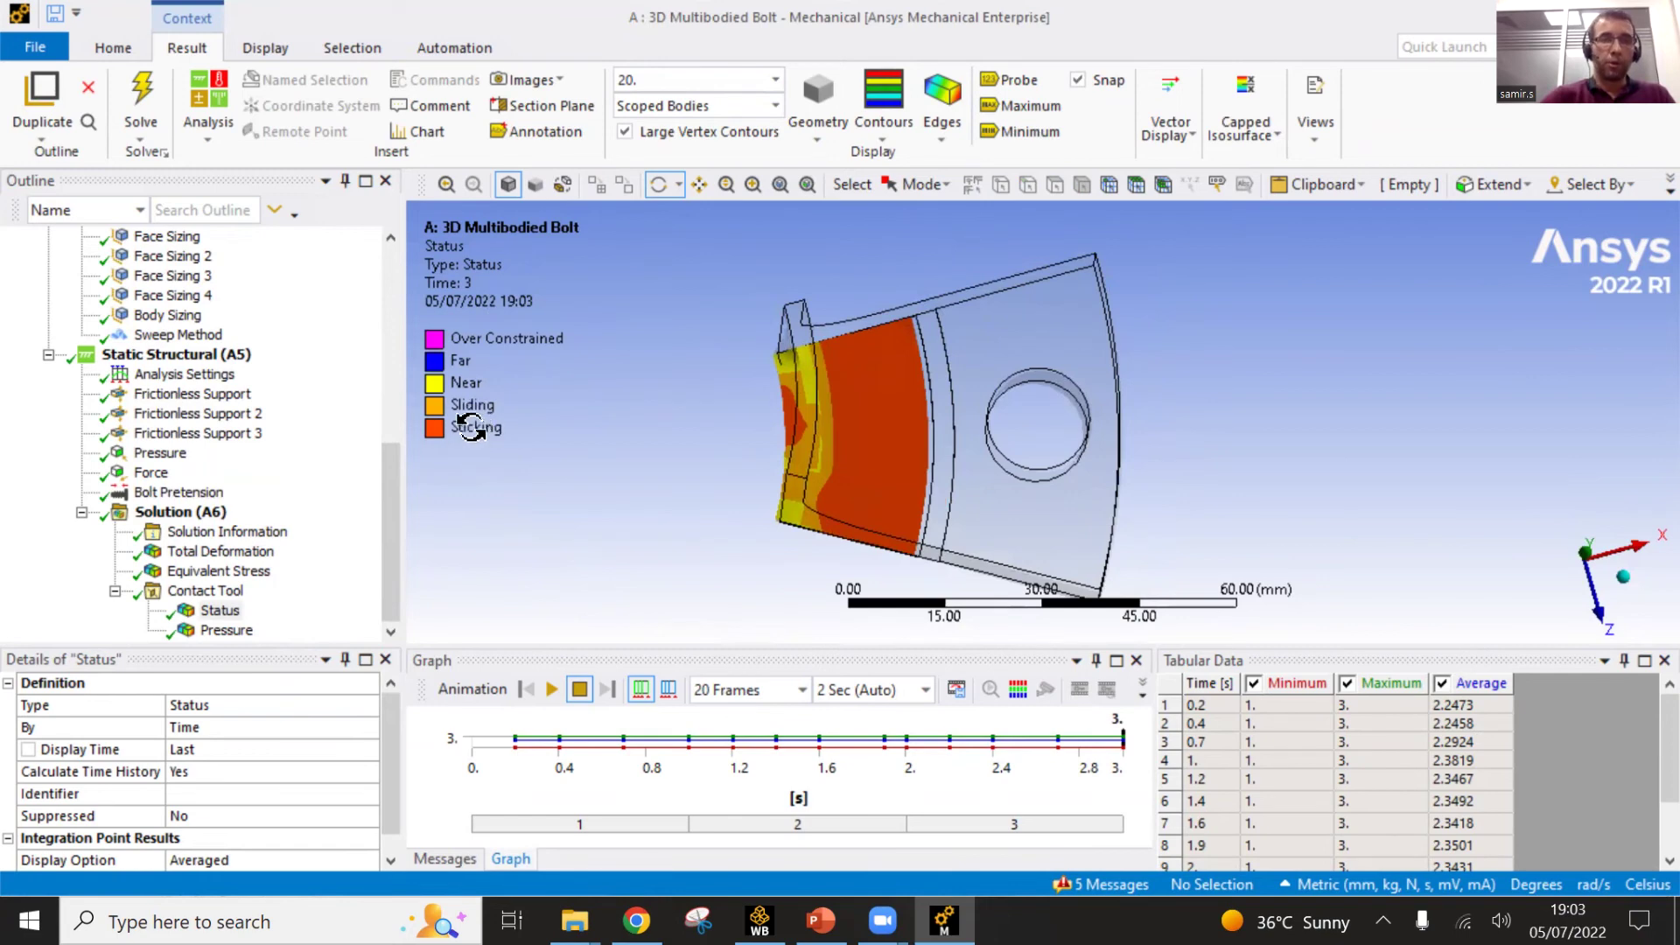
drag(755, 407, 484, 412)
scroll(735, 429, up, 3)
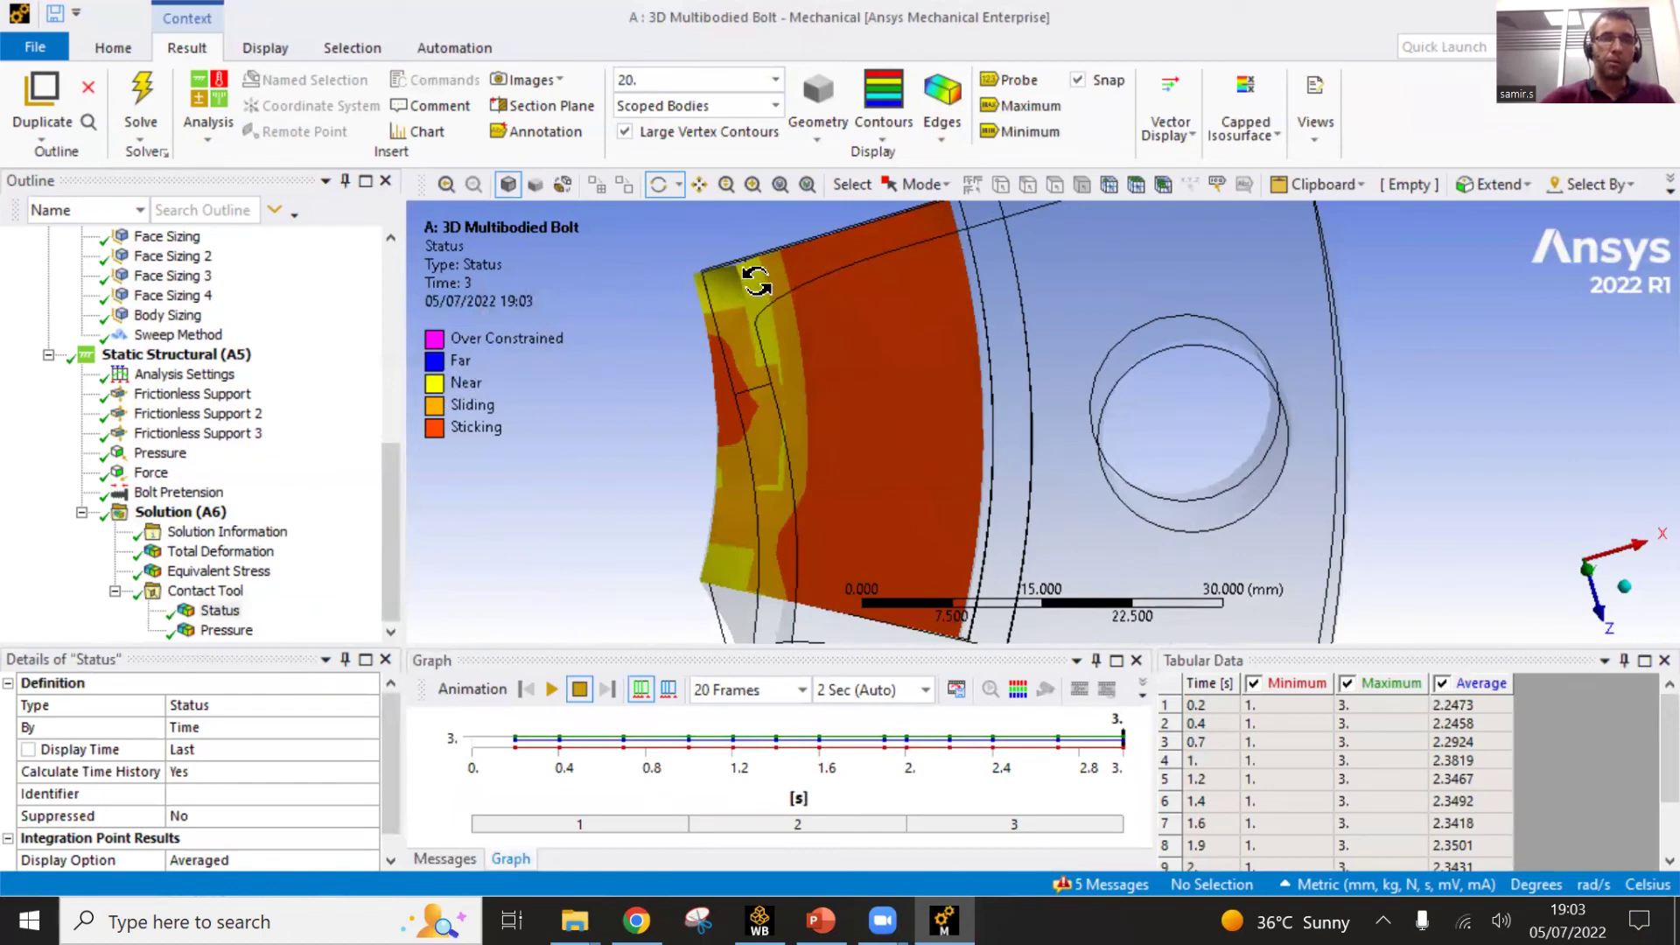
drag(507, 387, 463, 417)
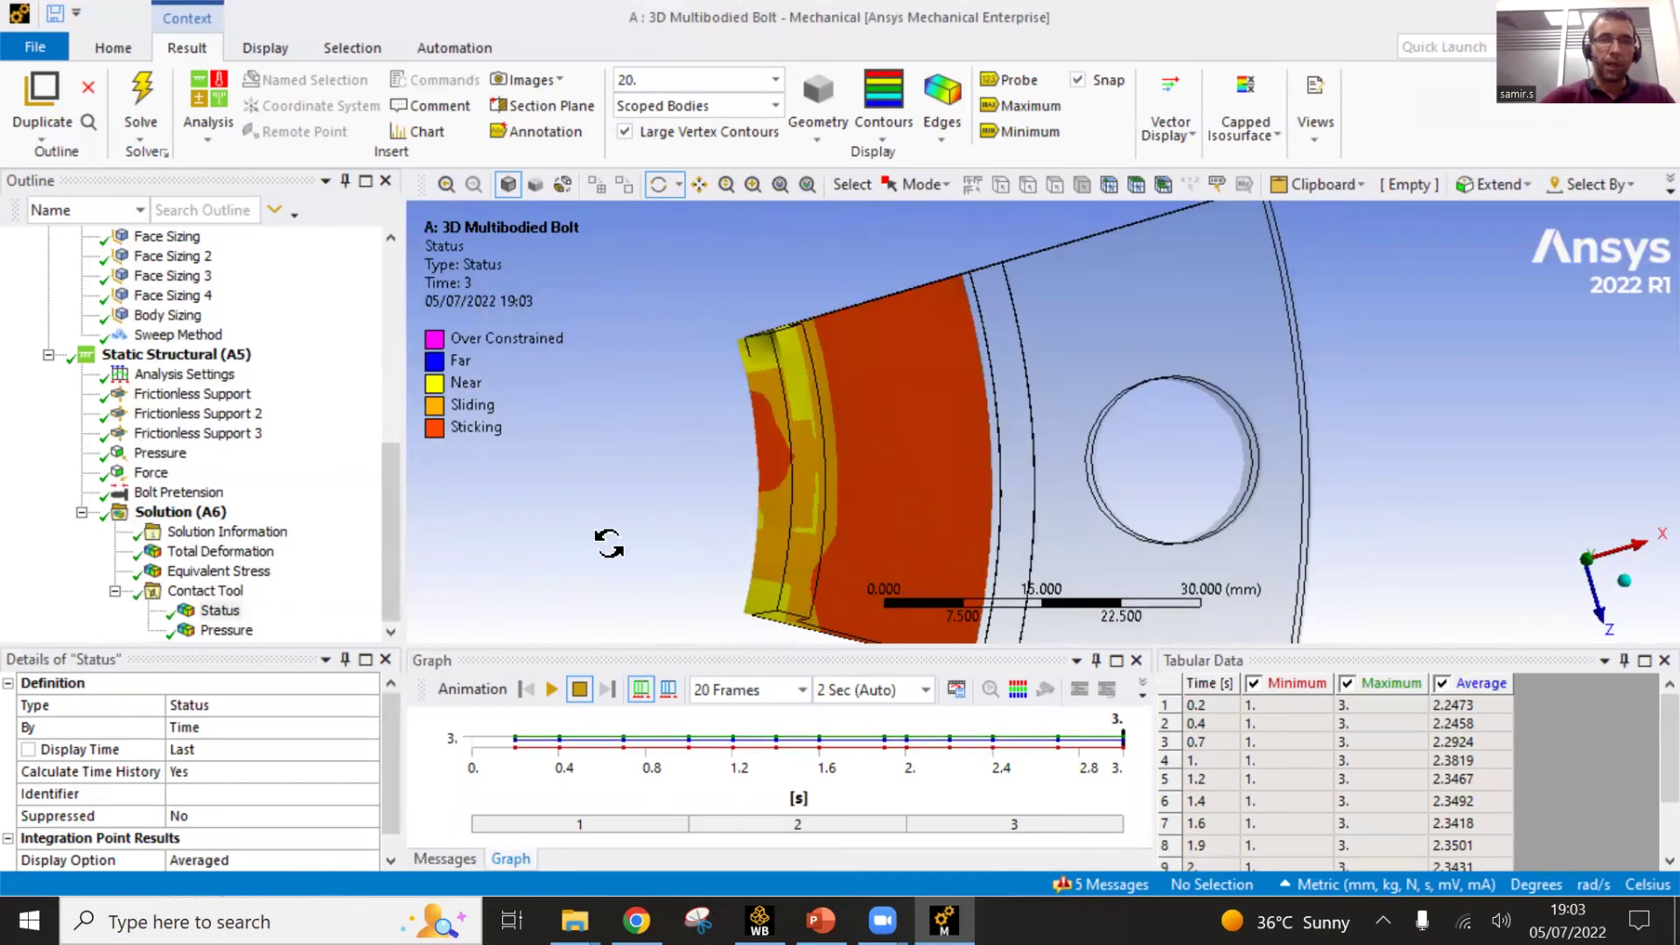
drag(608, 543, 881, 338)
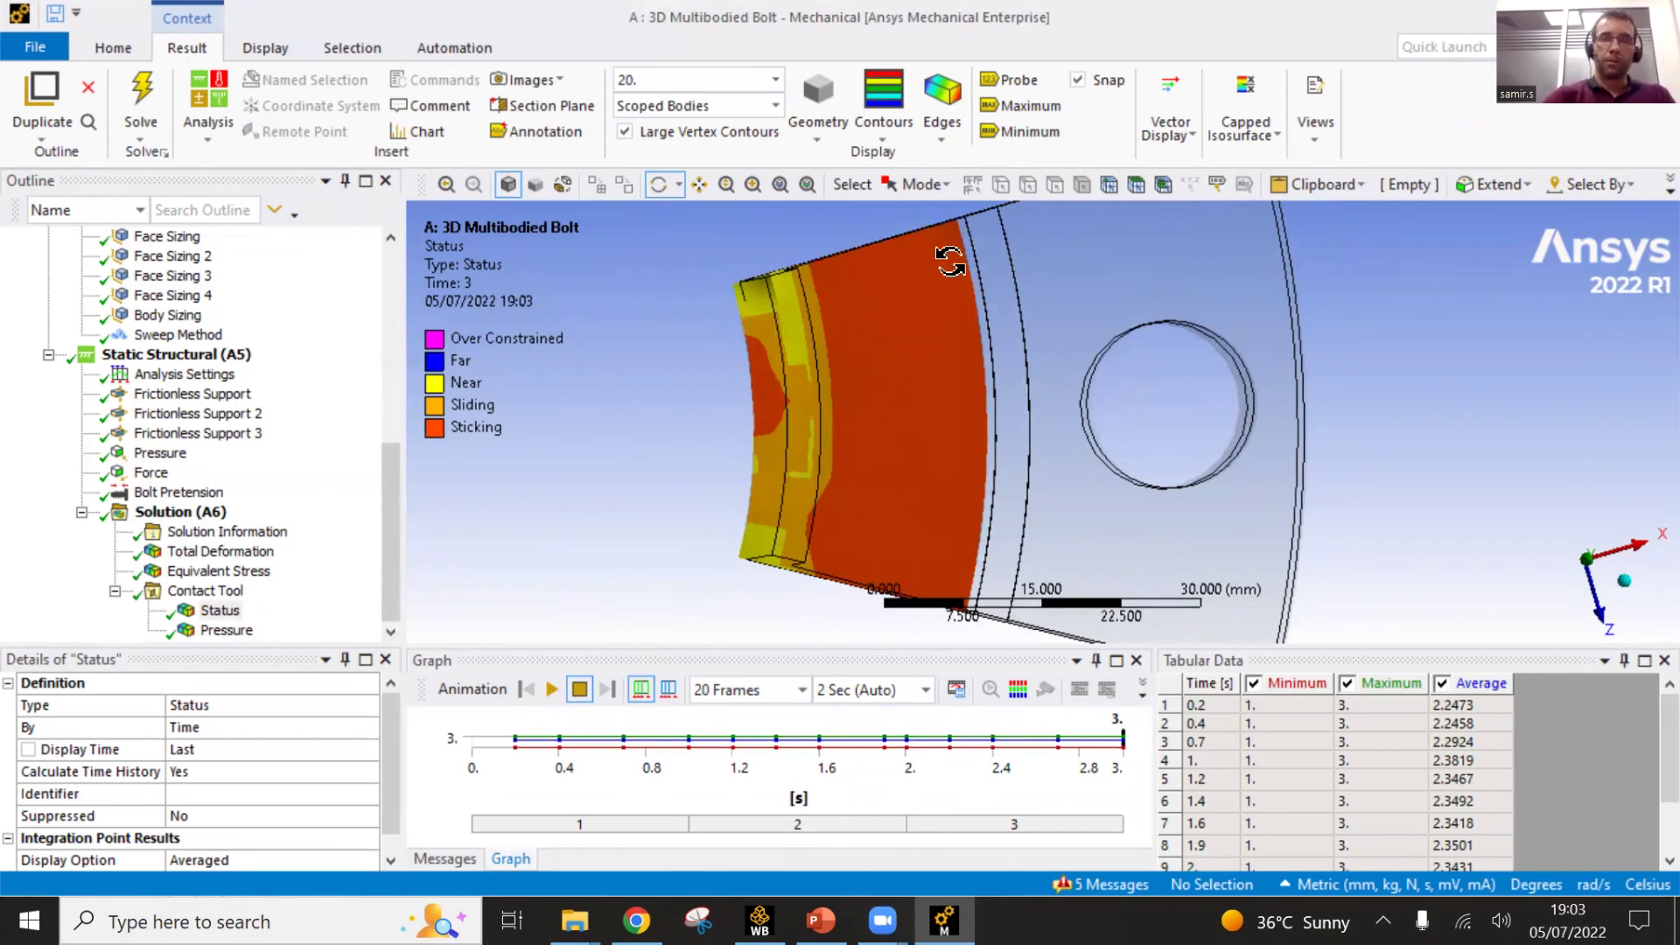
- Check the 10000 N bolt pretension preload, then return to the contact Status plot
scroll(869, 452, down, 2)
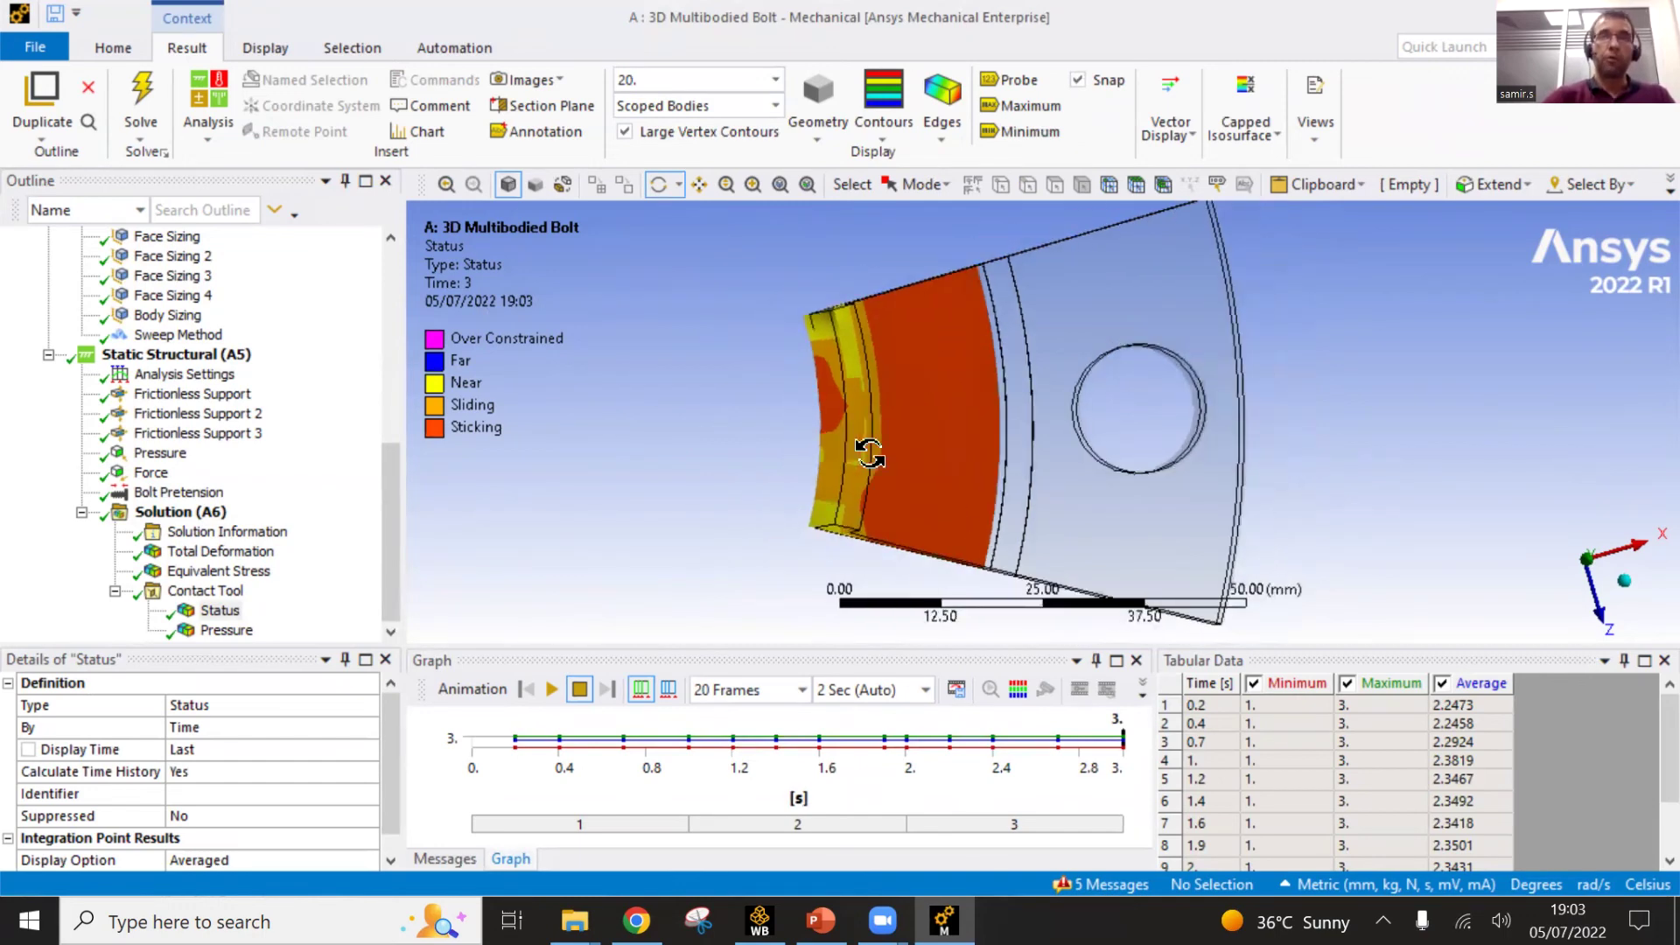
scroll(869, 452, up, 1)
click(226, 495)
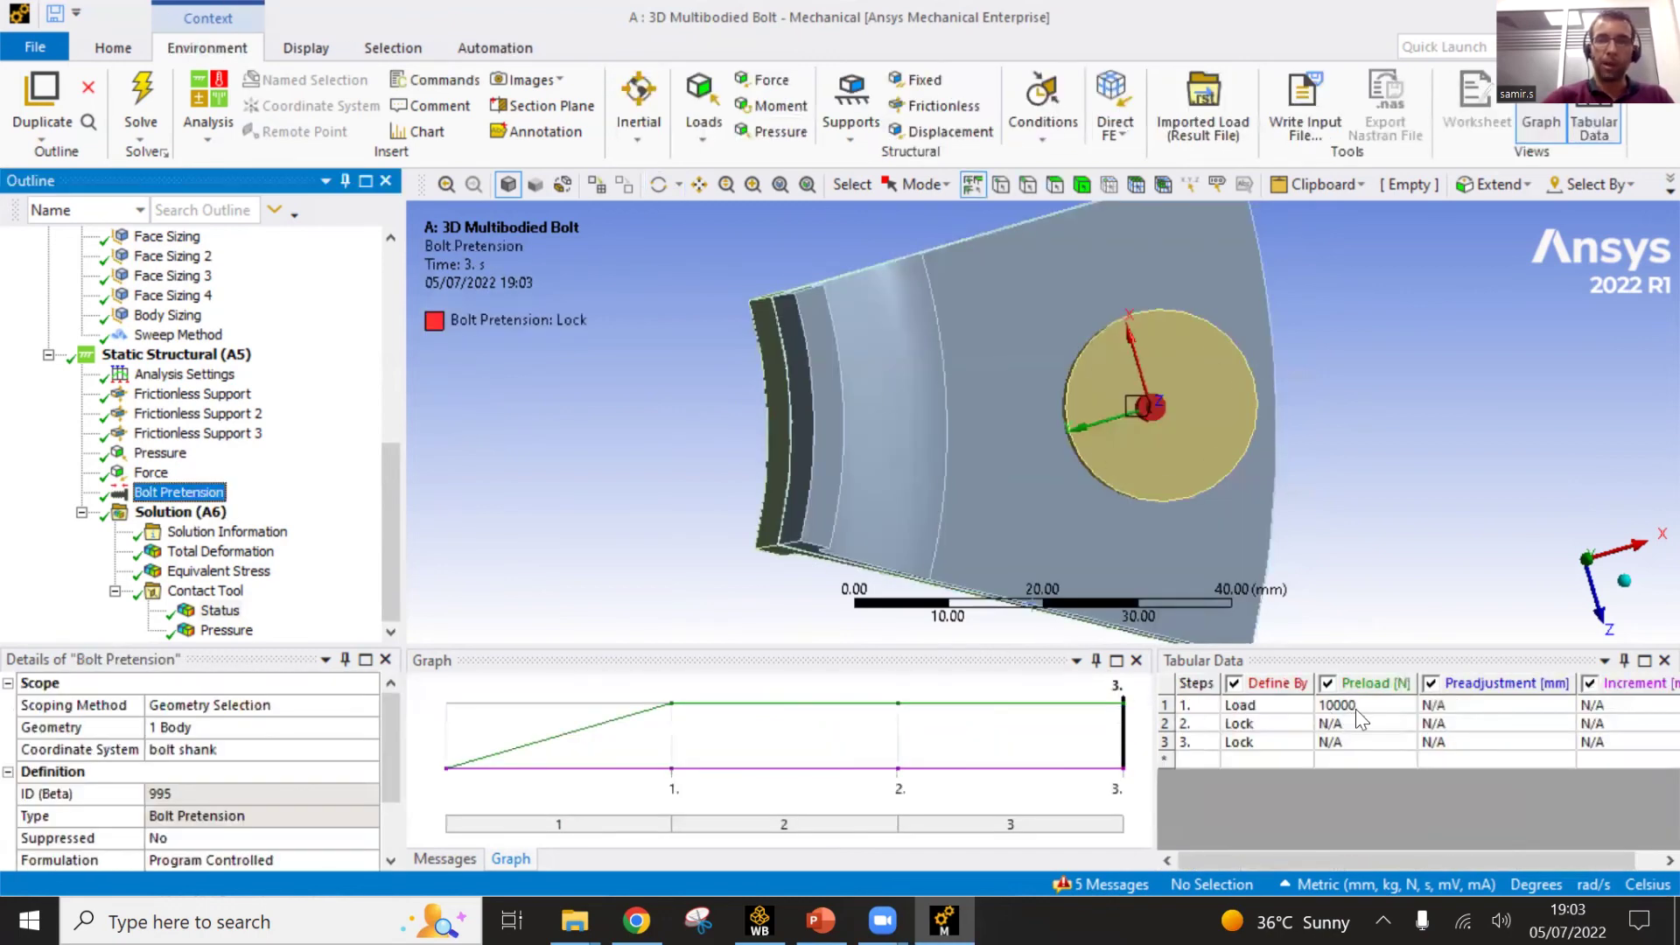
click(220, 610)
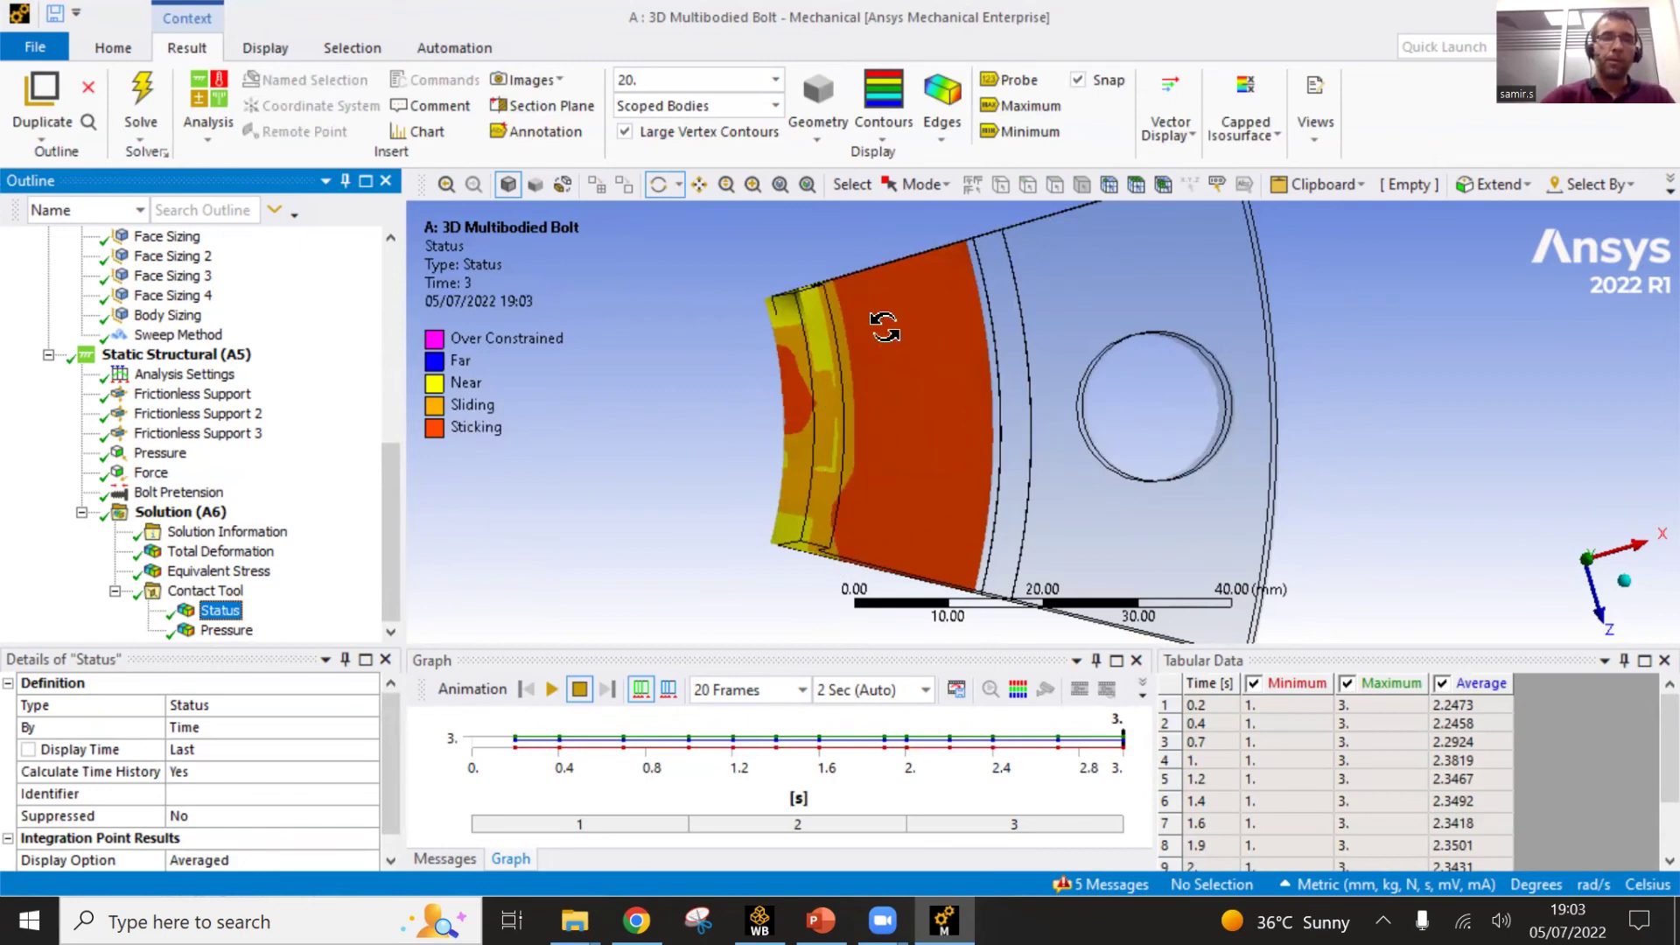
- Show the gasket contact Pressure result, peaking at 37.621 MPa
click(223, 631)
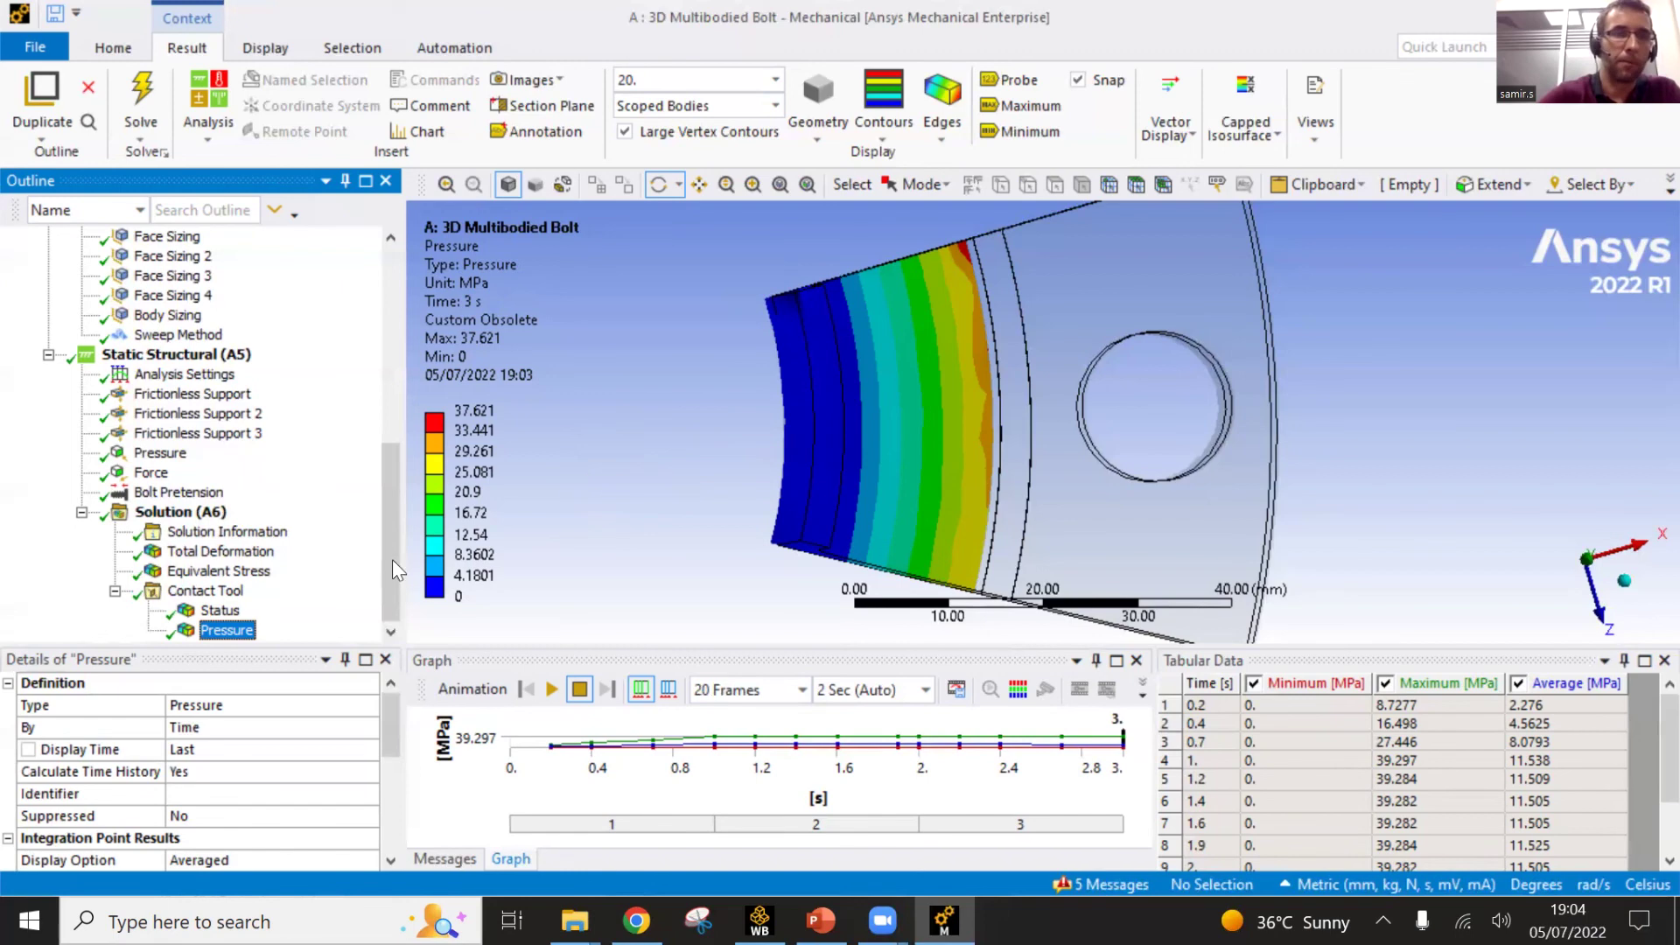
- Switch back to the Equivalent Stress result, peaking at 291.69 MPa
click(219, 571)
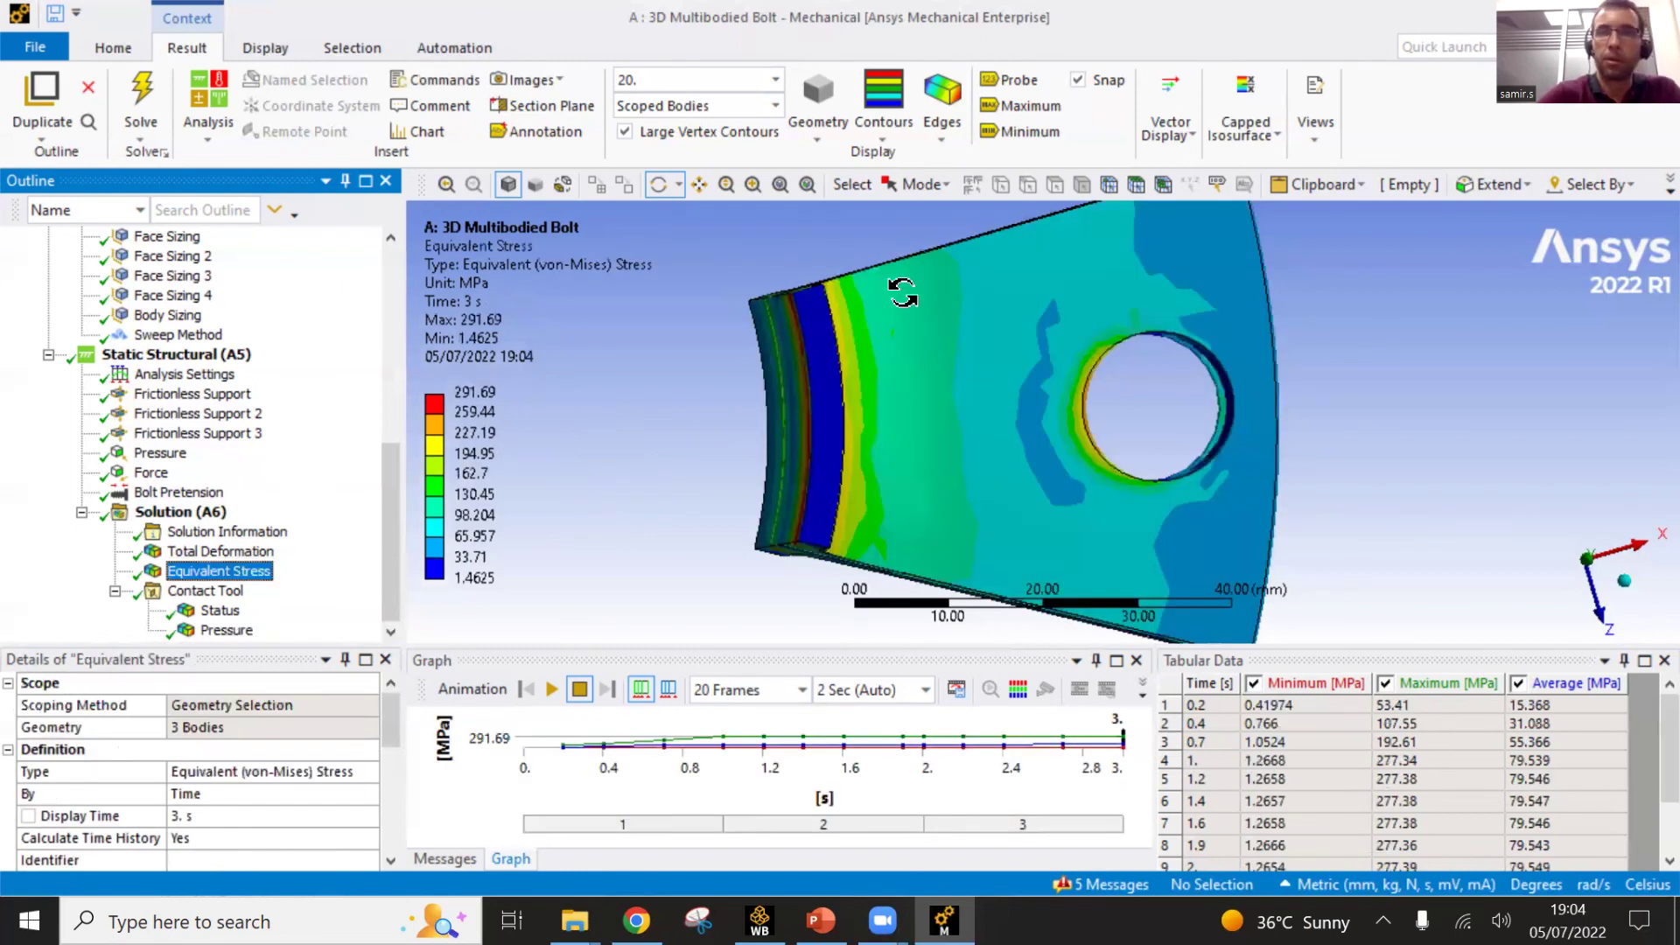